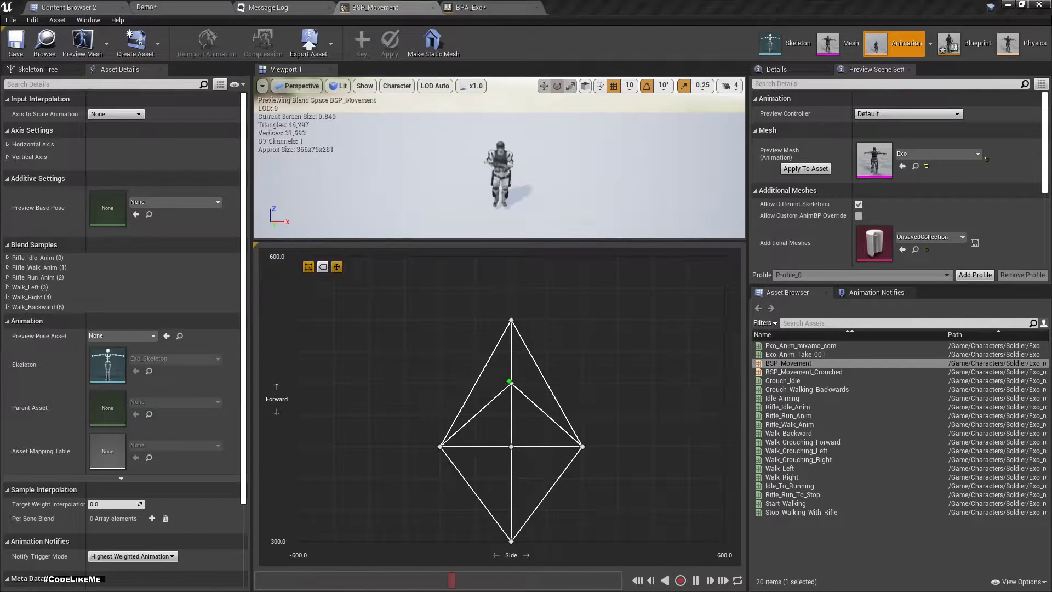
- Set the BSP_Movement preview to Lit shading and move the preview pin across the blend samples to check the locomotion animations
{"action": "mouse_move", "coordinate": [458, 362]}
{"action": "left_mouse_down"}
{"action": "mouse_move", "coordinate": [611, 482]}
{"action": "mouse_move", "coordinate": [511, 448]}
{"action": "left_mouse_up"}
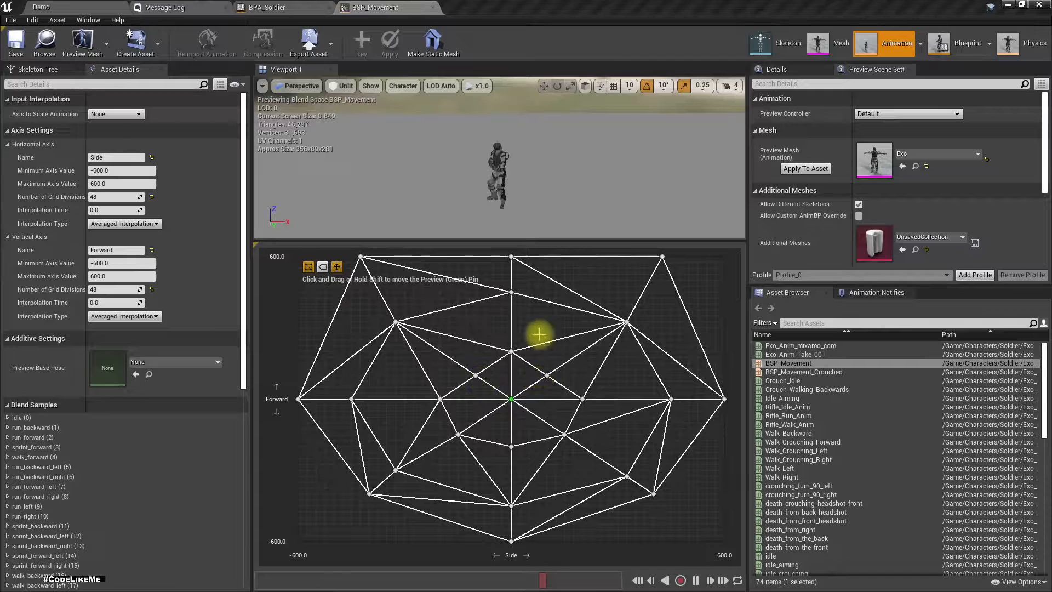
{"action": "left_click", "coordinate": [340, 86]}
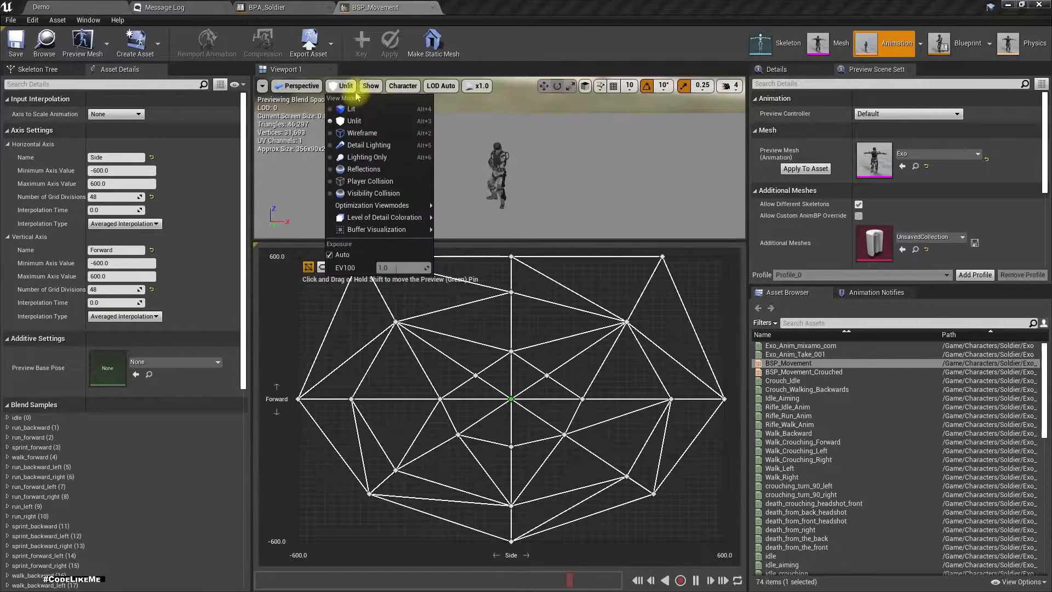
{"action": "left_click", "coordinate": [356, 104]}
{"action": "mouse_move", "coordinate": [558, 165]}
{"action": "right_mouse_down"}
{"action": "mouse_move", "coordinate": [521, 148]}
{"action": "mouse_move", "coordinate": [564, 156]}
{"action": "mouse_move", "coordinate": [575, 174]}
{"action": "mouse_move", "coordinate": [547, 165]}
{"action": "right_mouse_up"}
{"action": "left_click_drag", "start_coordinate": [565, 439], "coordinate": [484, 374]}
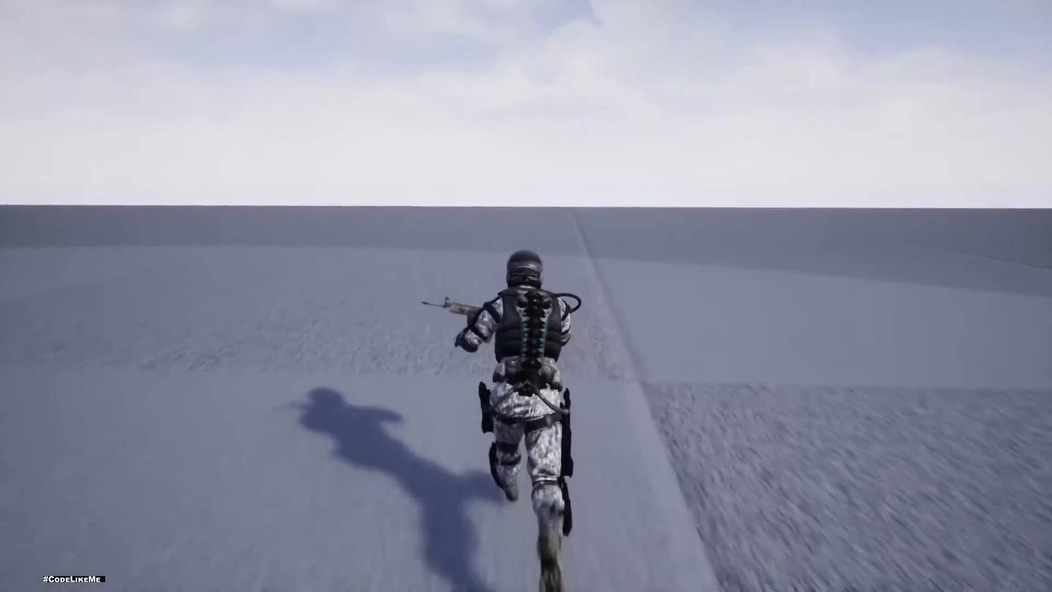
- Playtest the soldier running forward, sideways and backward, and end the play session
{"action": "key", "text": "w"}
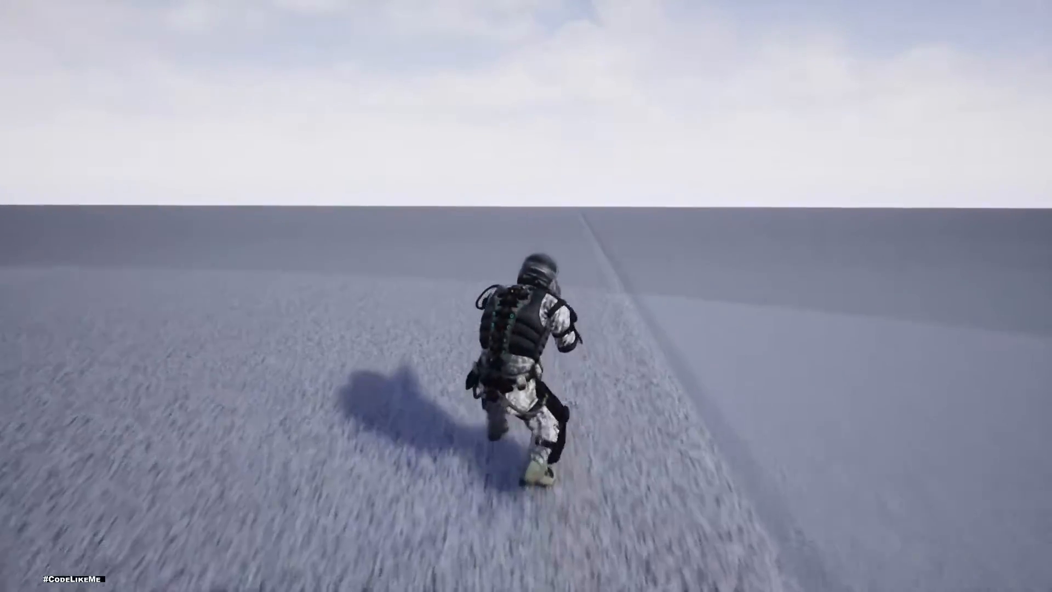
{"action": "key", "text": "d"}
{"action": "key", "text": "s"}
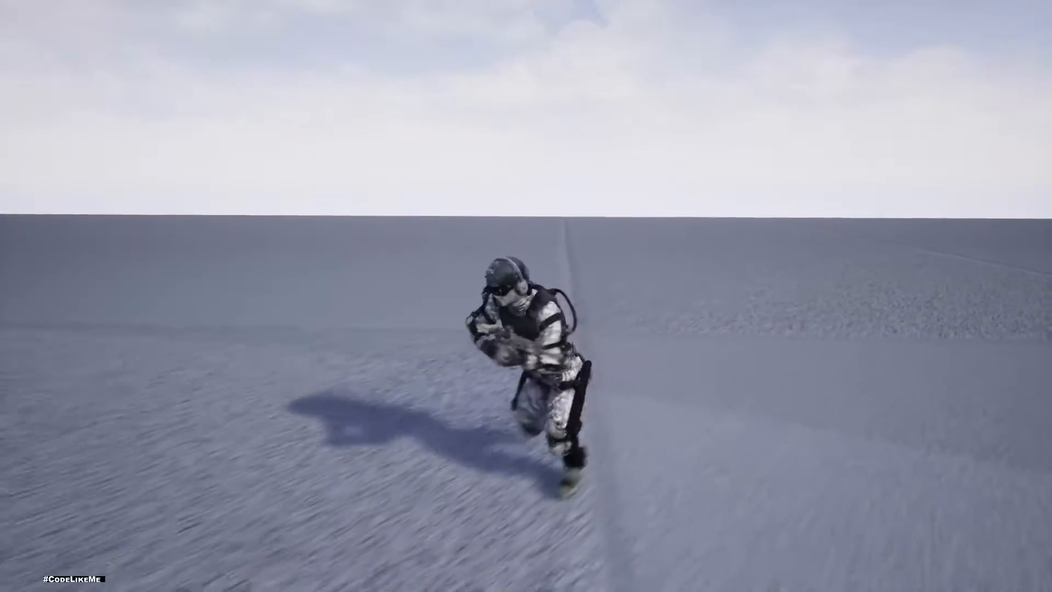
{"action": "key", "text": "a"}
{"action": "key", "text": "s"}
{"action": "key", "text": "d"}
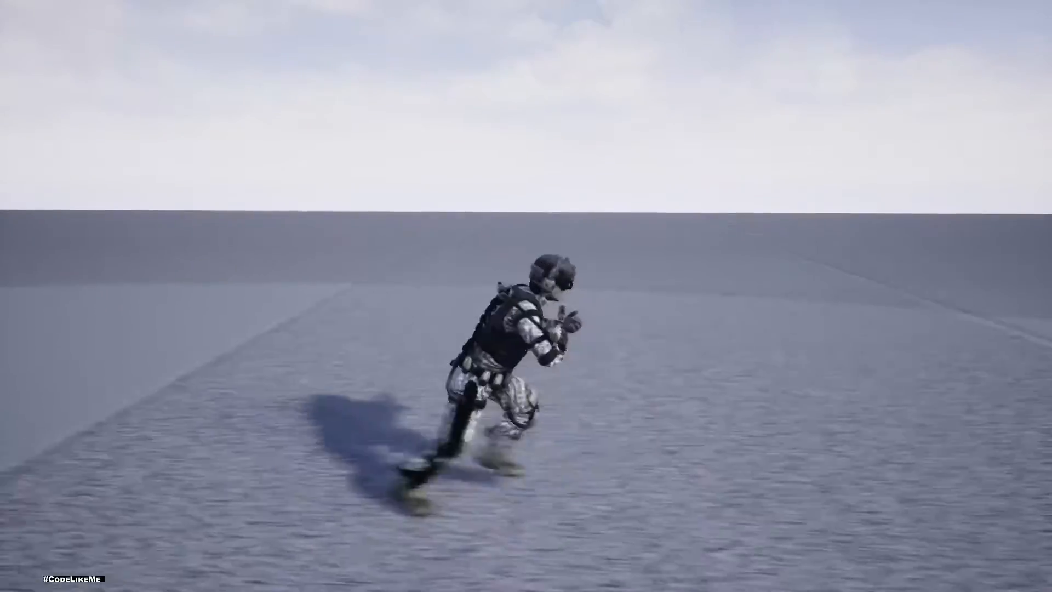
{"action": "key", "text": "Escape"}
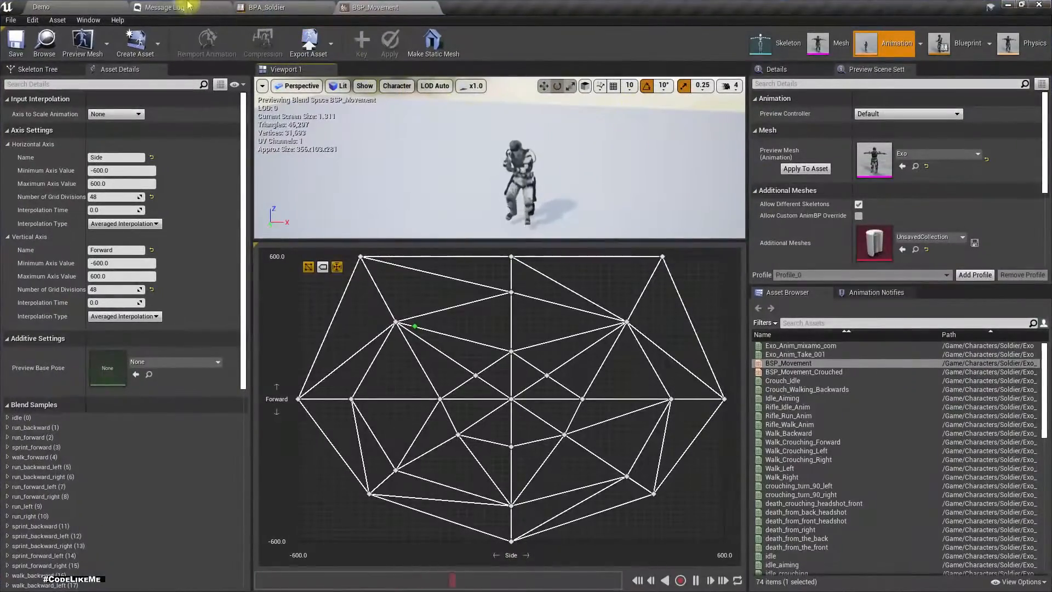
- Play the demo level full screen and test the soldier's forward and backward movement at walking, running and sprinting speeds
{"action": "left_click", "coordinate": [195, 5]}
{"action": "key", "text": "F11"}
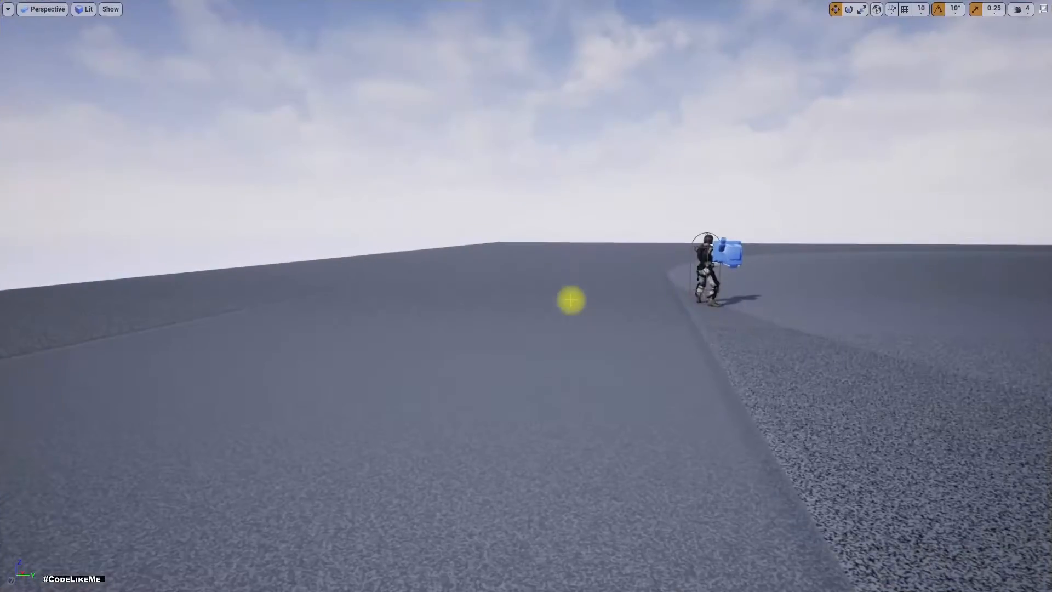
{"action": "key", "text": "alt+p"}
{"action": "key", "text": "w"}
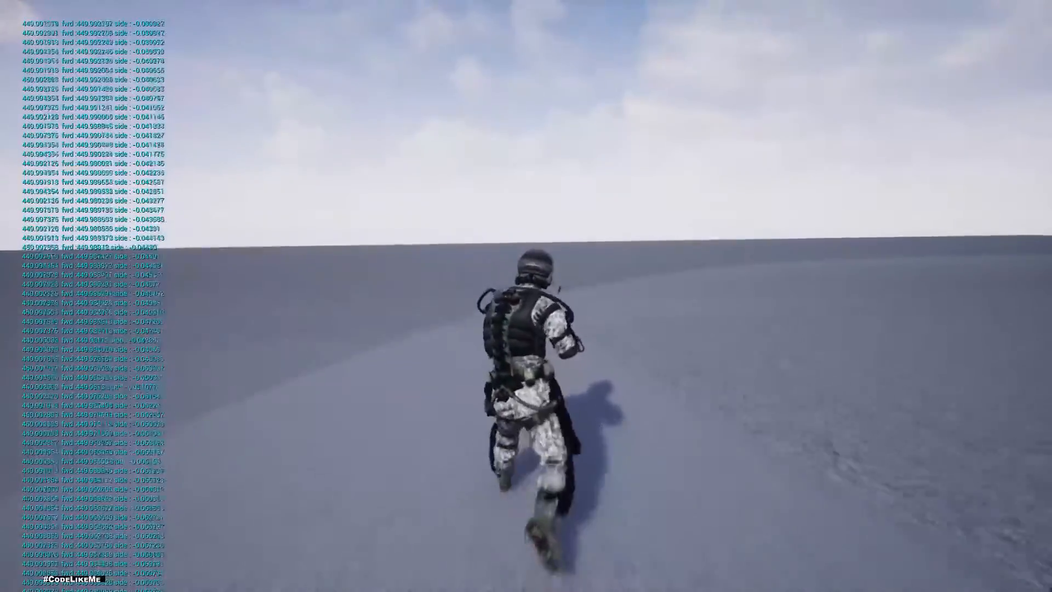
{"action": "key", "text": "shift"}
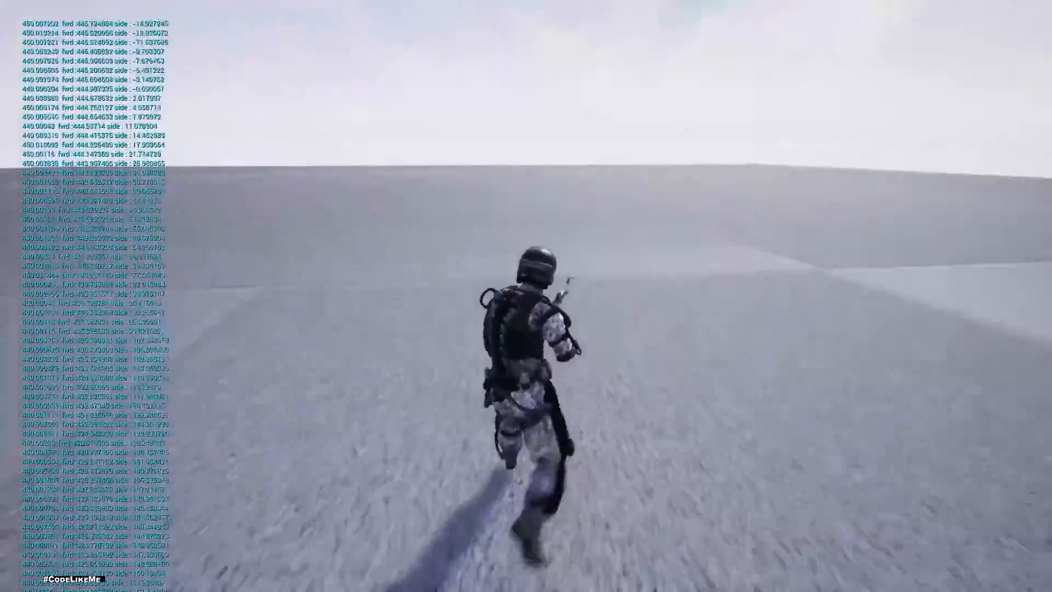
{"action": "key", "text": "s"}
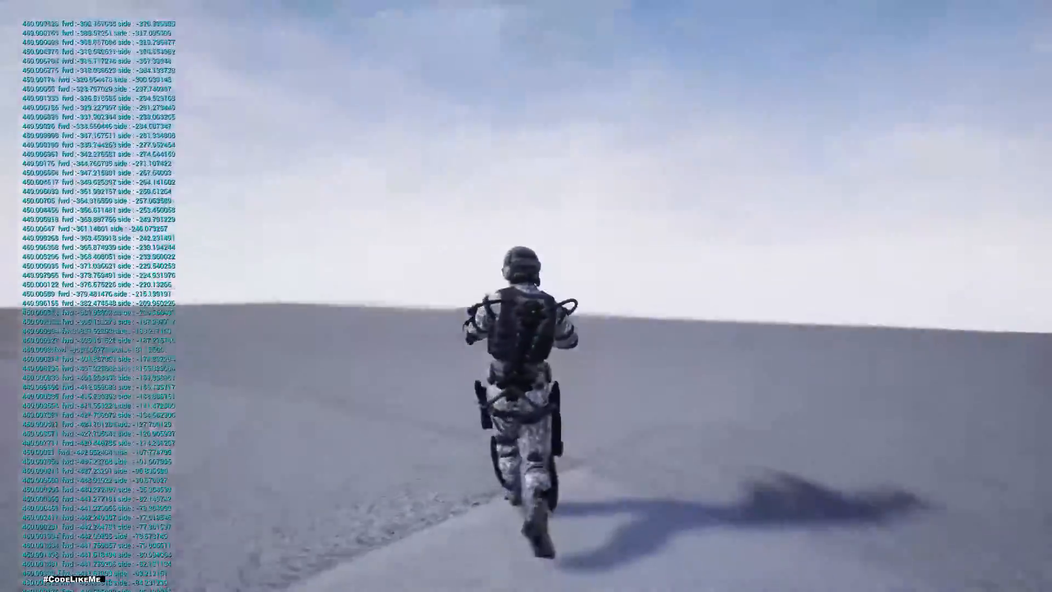
{"action": "key", "text": "s"}
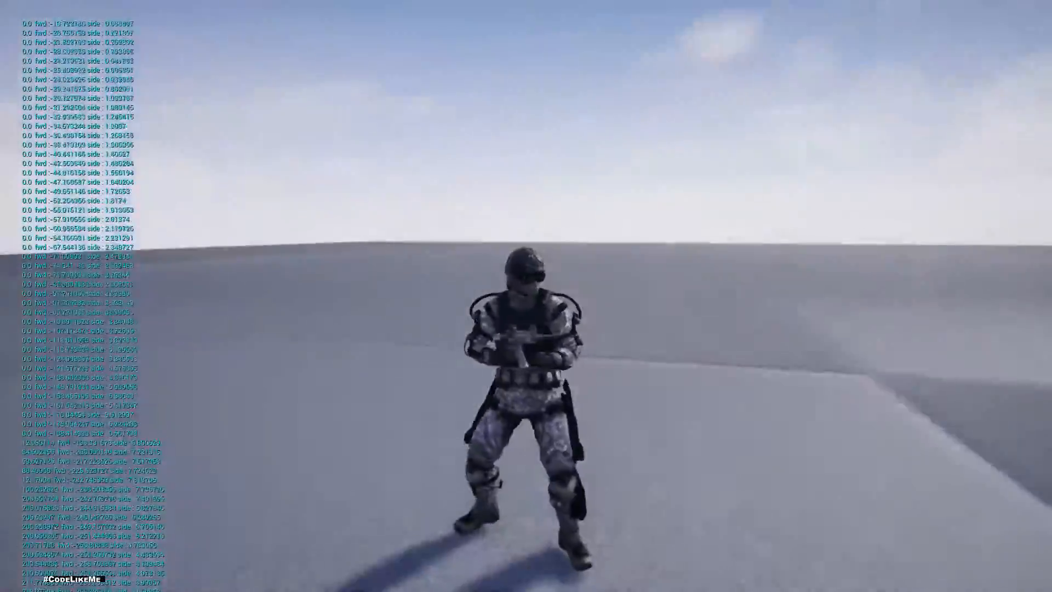
{"action": "key", "text": "w"}
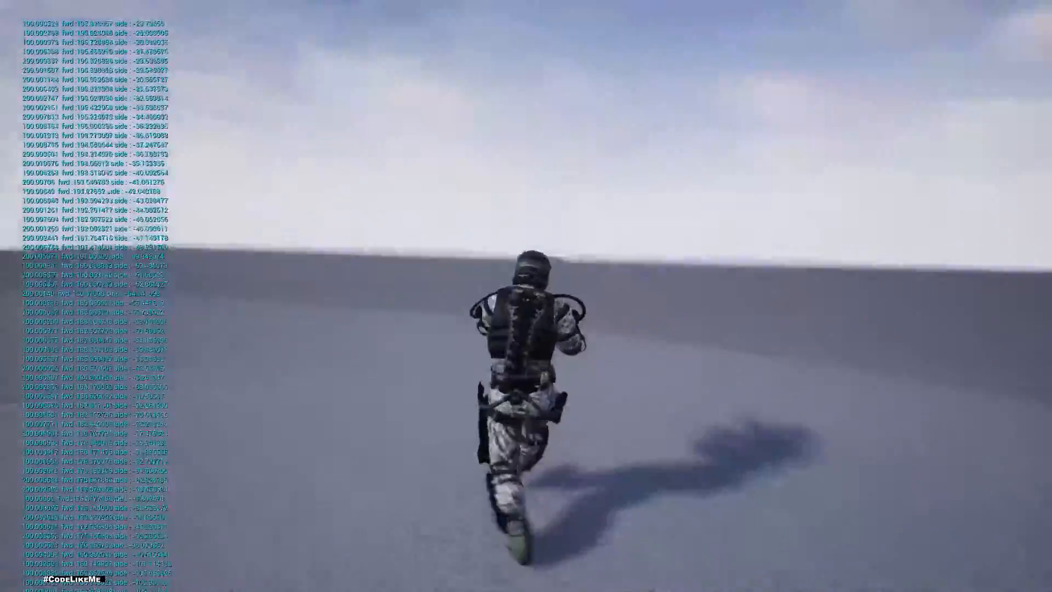
{"action": "key", "text": "s"}
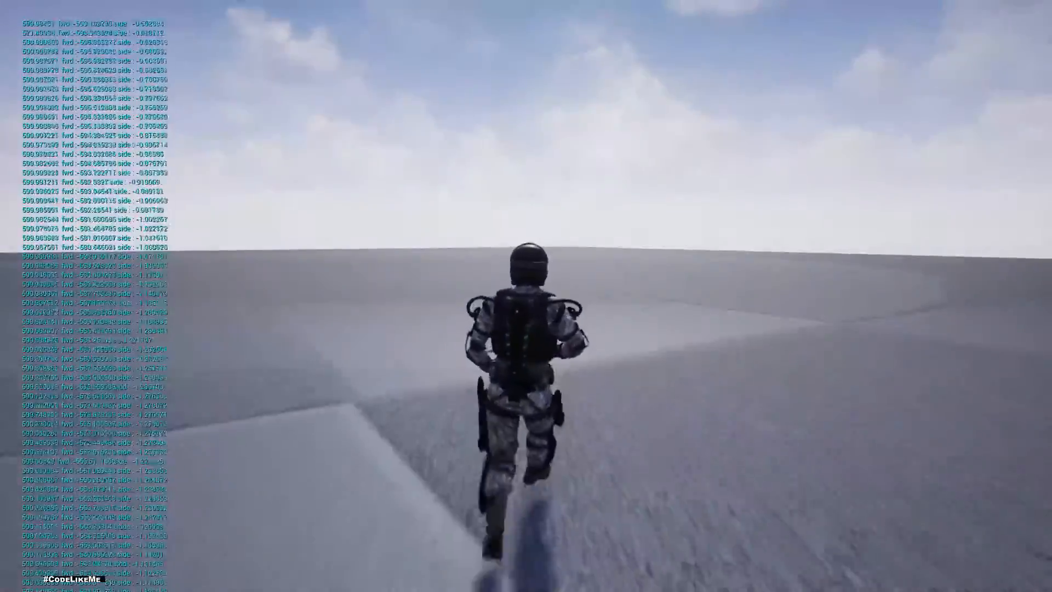
{"action": "key", "text": "w"}
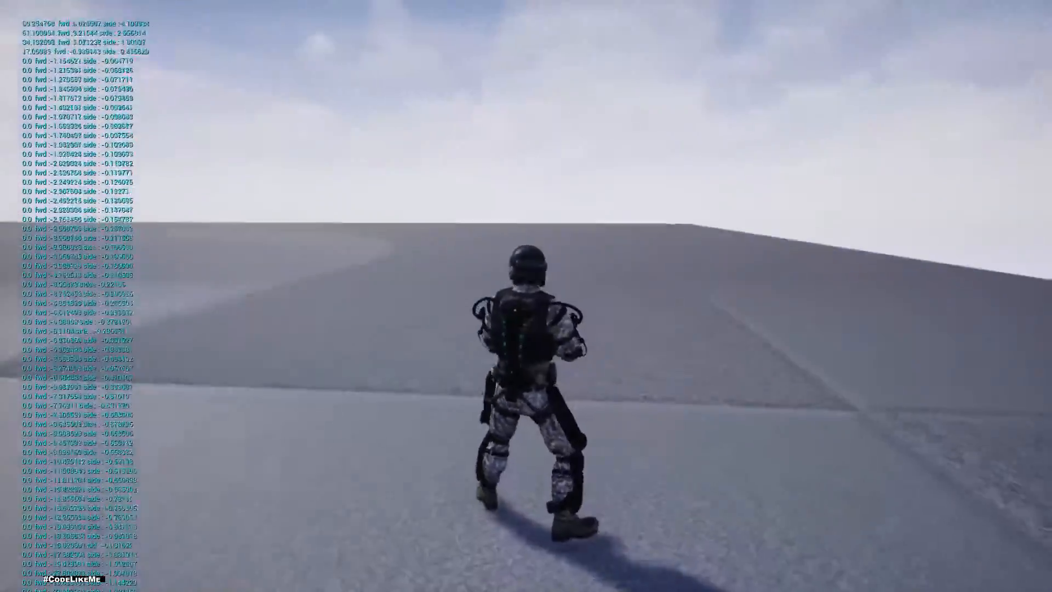
{"action": "key", "text": "w"}
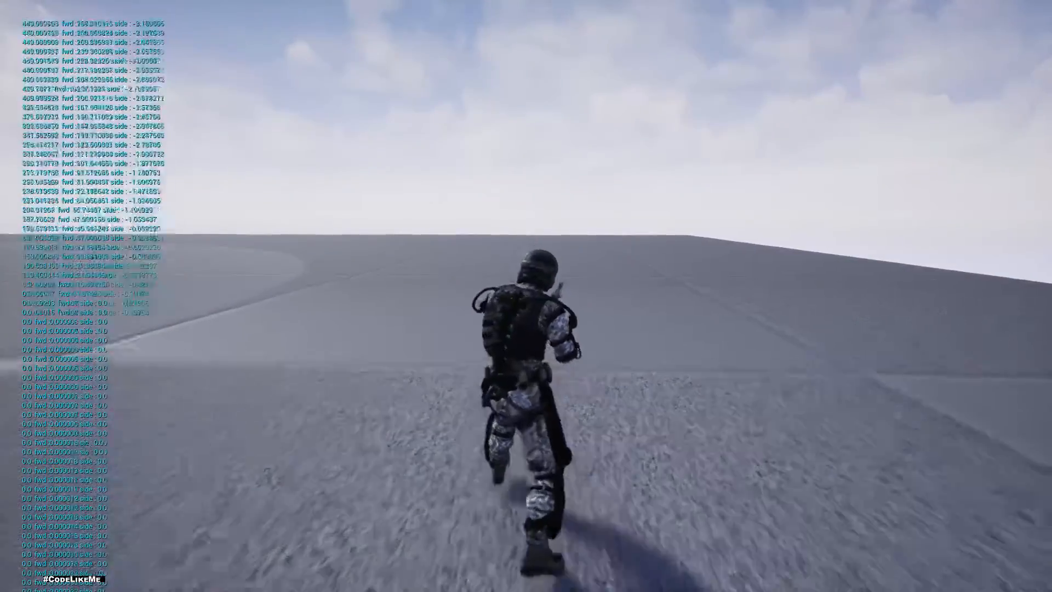
- Test the soldier's strafing, backward and diagonal movement at running and walking speeds, and end the play session
{"action": "key", "text": "a"}
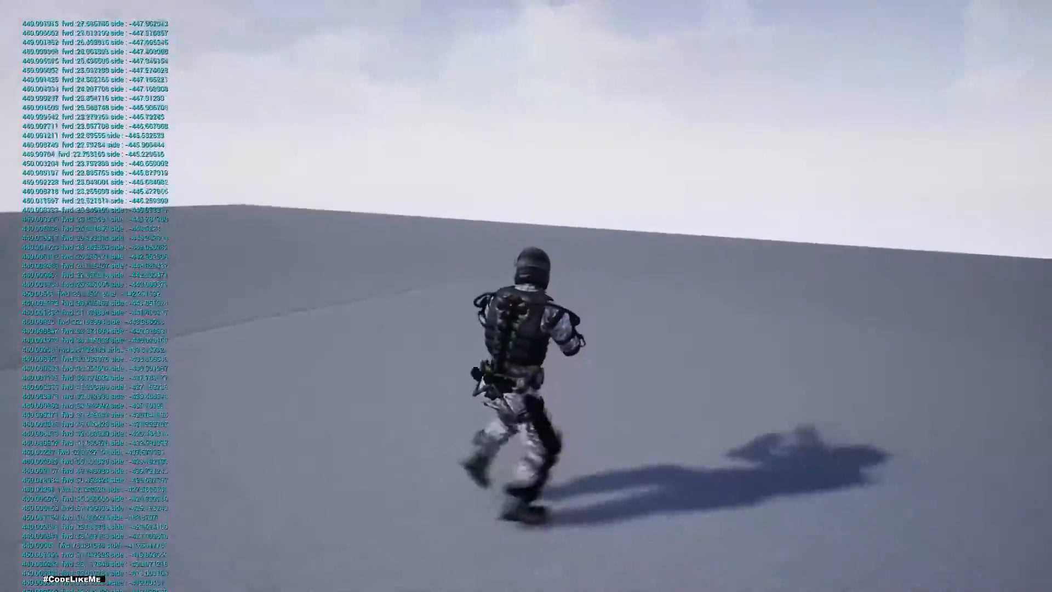
{"action": "key", "text": "s"}
{"action": "key", "text": "d"}
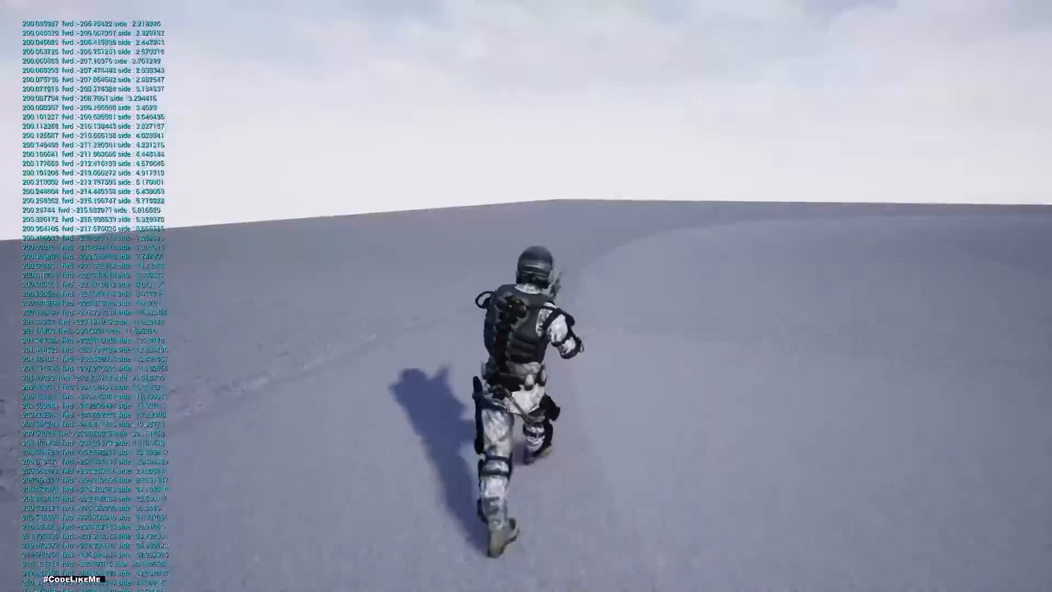
{"action": "key", "text": "a"}
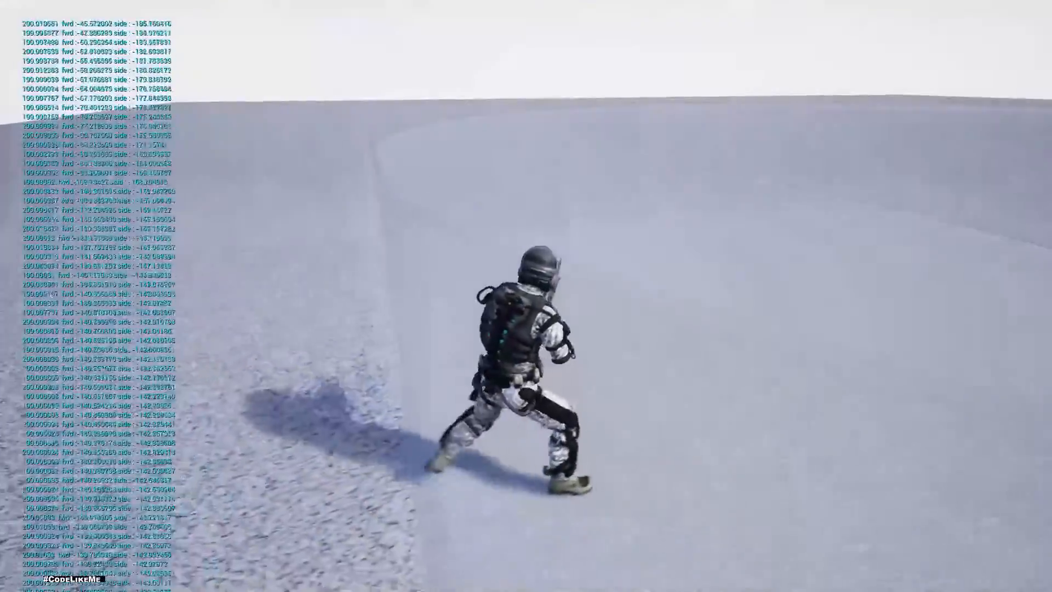
{"action": "key", "text": "w"}
{"action": "key", "text": "d"}
{"action": "key", "text": "s"}
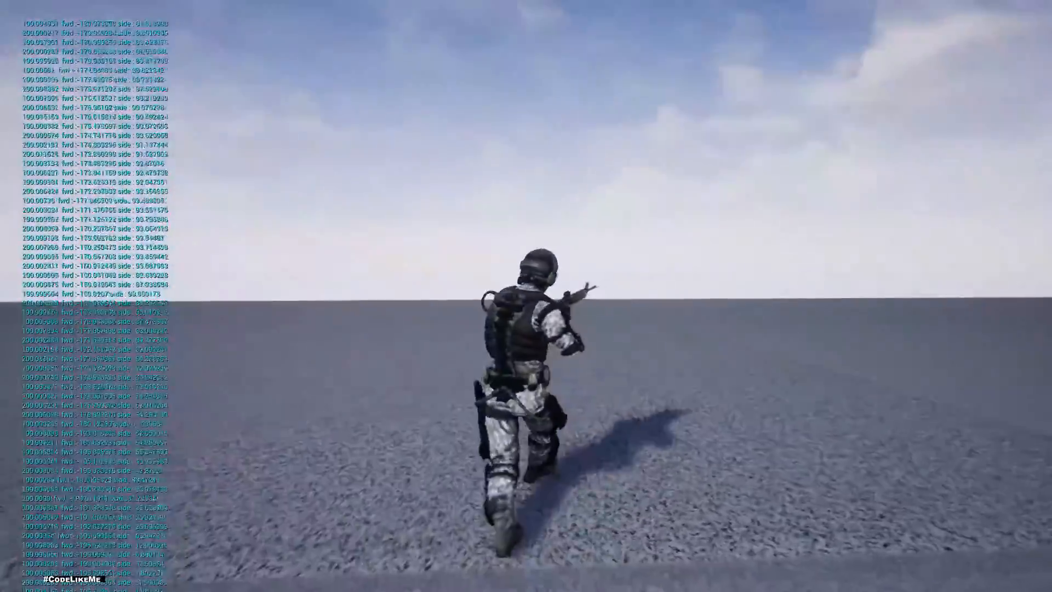
{"action": "key", "text": "a"}
{"action": "key", "text": "w"}
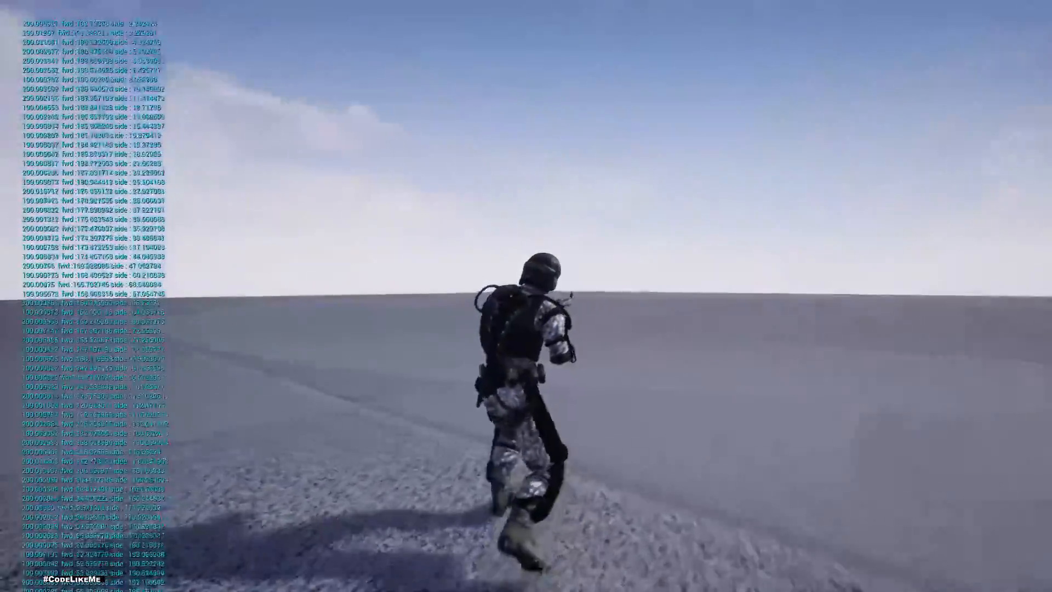
{"action": "key", "text": "Escape"}
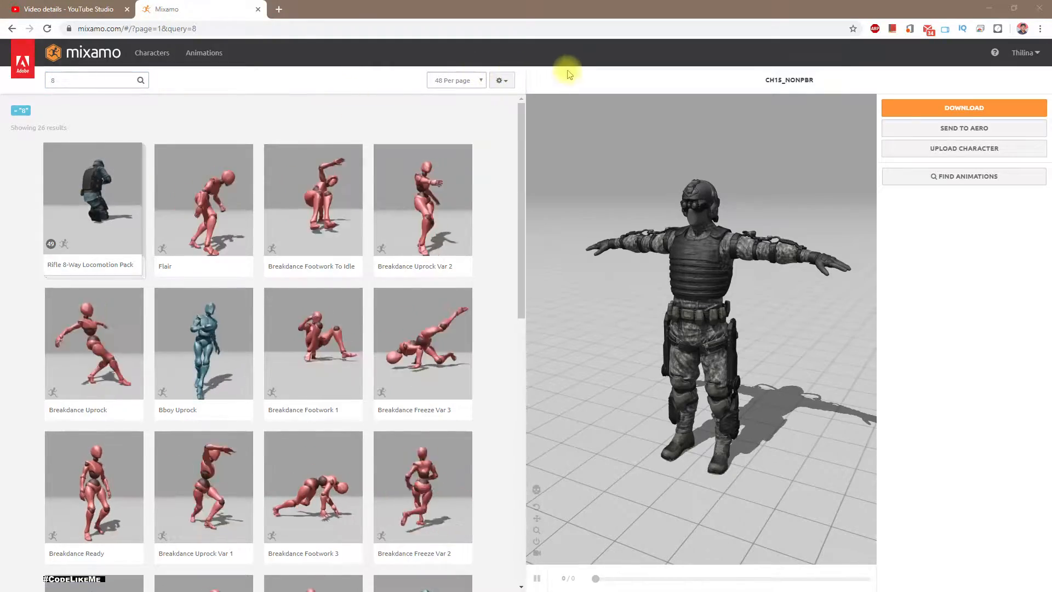
- Switch to Mixamo in the browser, apply the Rifle 8-Way Locomotion Pack to the soldier character and adjust its preview camera
{"action": "left_click", "coordinate": [570, 74]}
{"action": "left_click", "coordinate": [93, 210]}
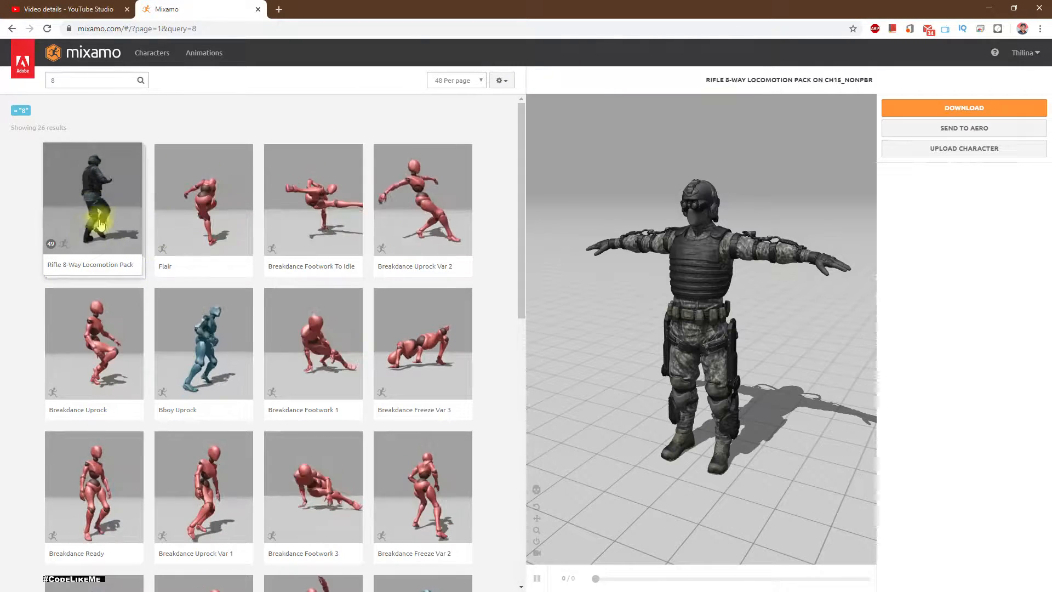
{"action": "left_click", "coordinate": [89, 203]}
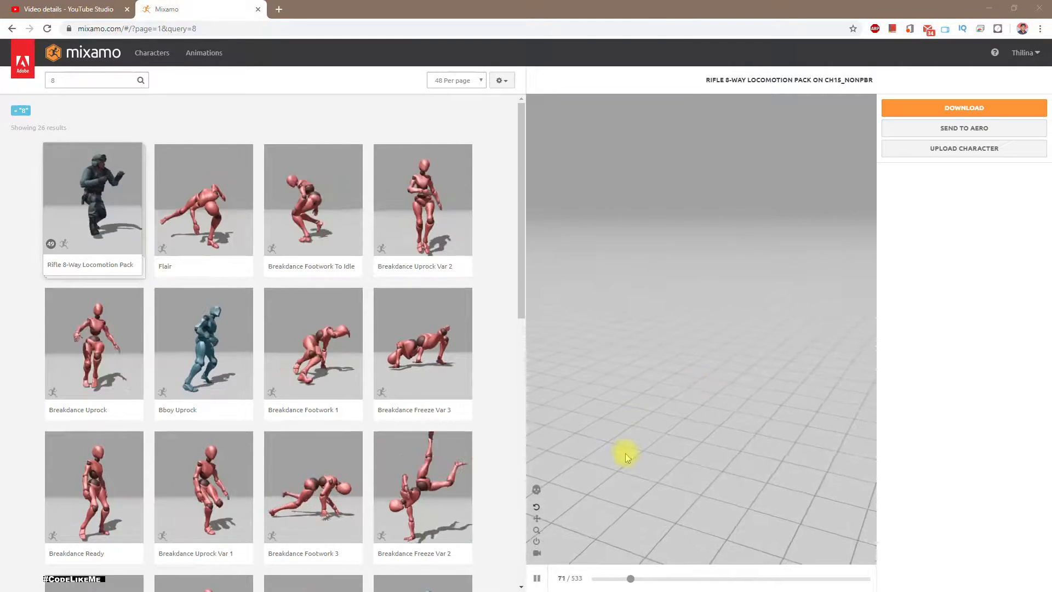
{"action": "left_click", "coordinate": [535, 554]}
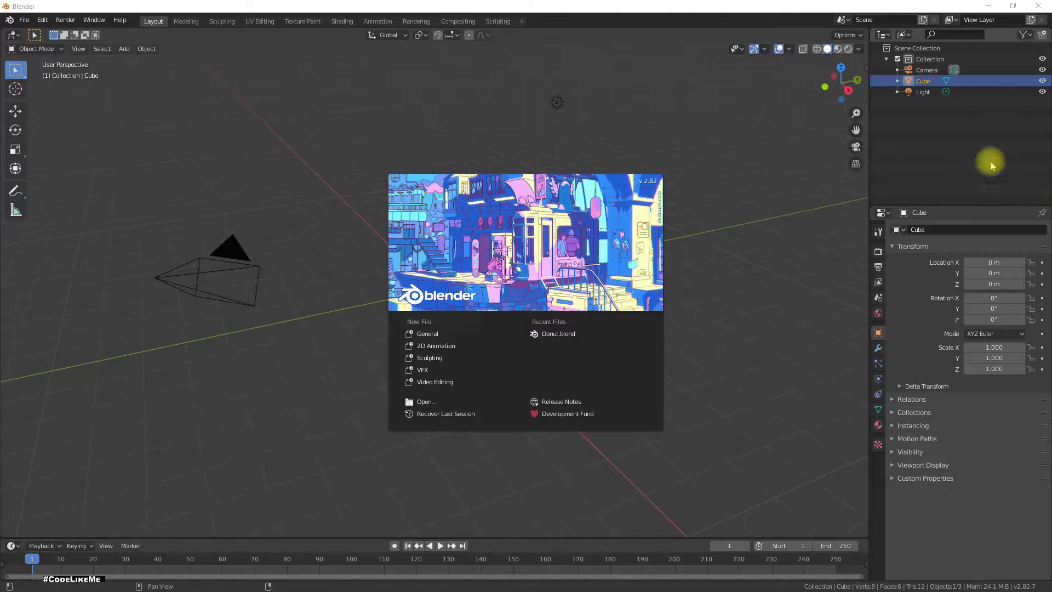
- Switch to Blender, dismiss the splash screen and show the Mixamo Rootbaker add-on settings beside the 3D view
{"action": "left_click", "coordinate": [863, 78]}
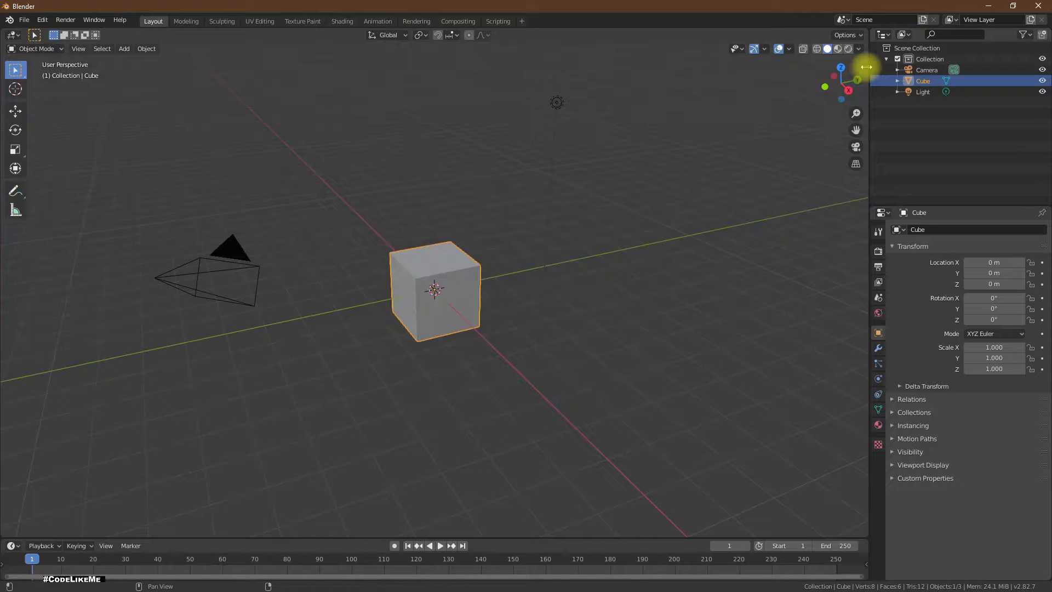
{"action": "left_click", "coordinate": [866, 67]}
{"action": "left_click", "coordinate": [862, 144]}
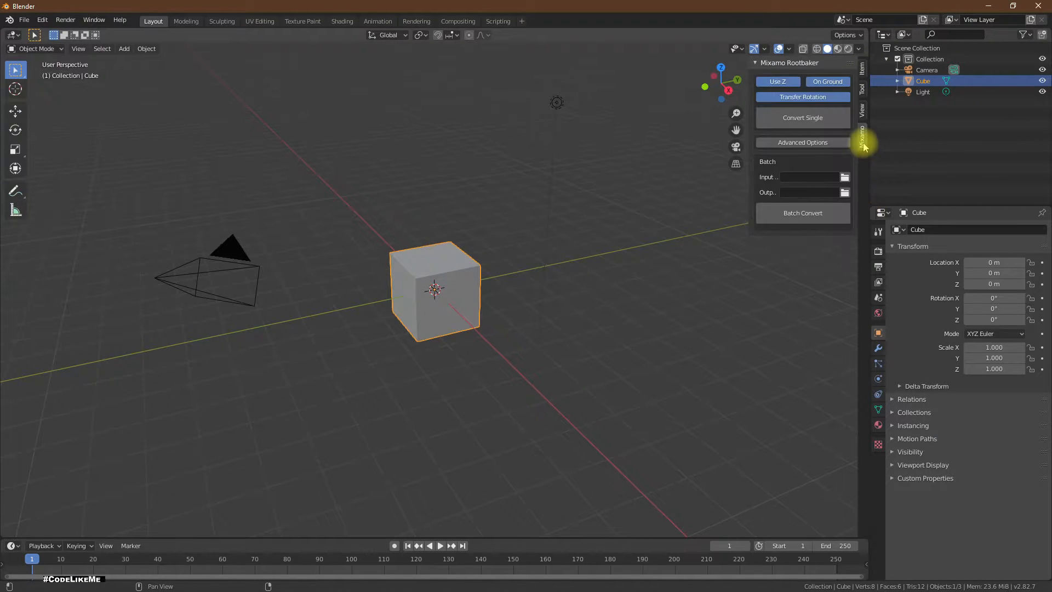
- Show Rootbaker's advanced options, turn off Transfer Rotation and both Use Z options, and enable the Use Unreal Engine bone option
{"action": "left_click", "coordinate": [800, 142]}
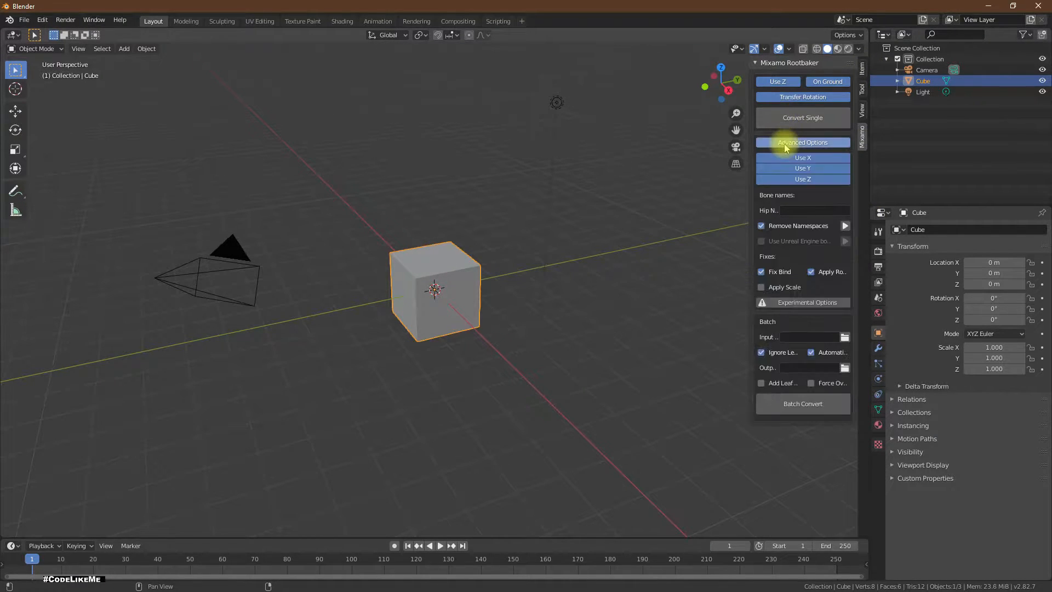
{"action": "left_click", "coordinate": [800, 99]}
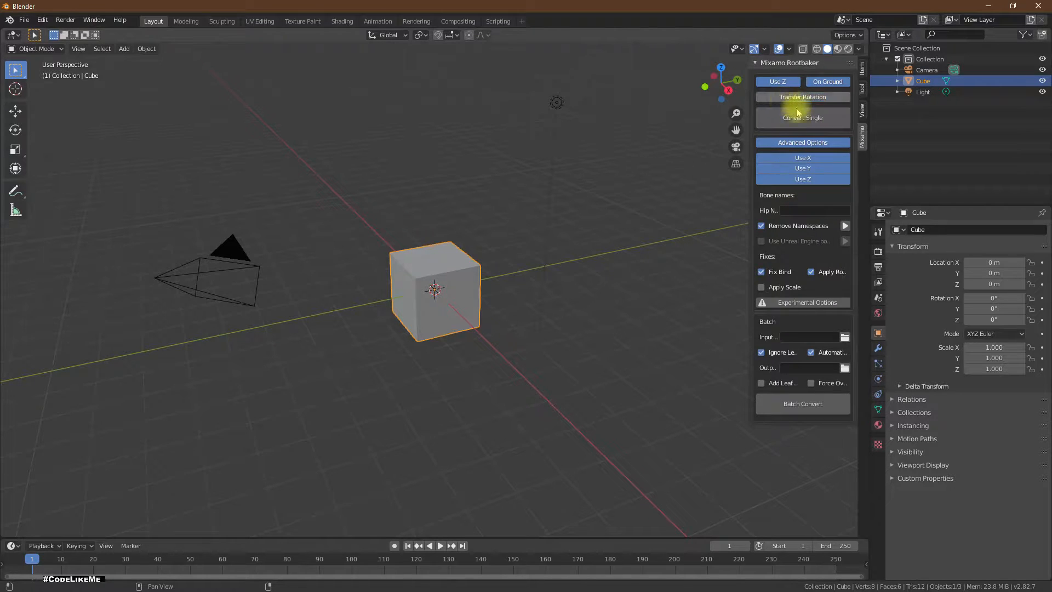
{"action": "left_click", "coordinate": [803, 180]}
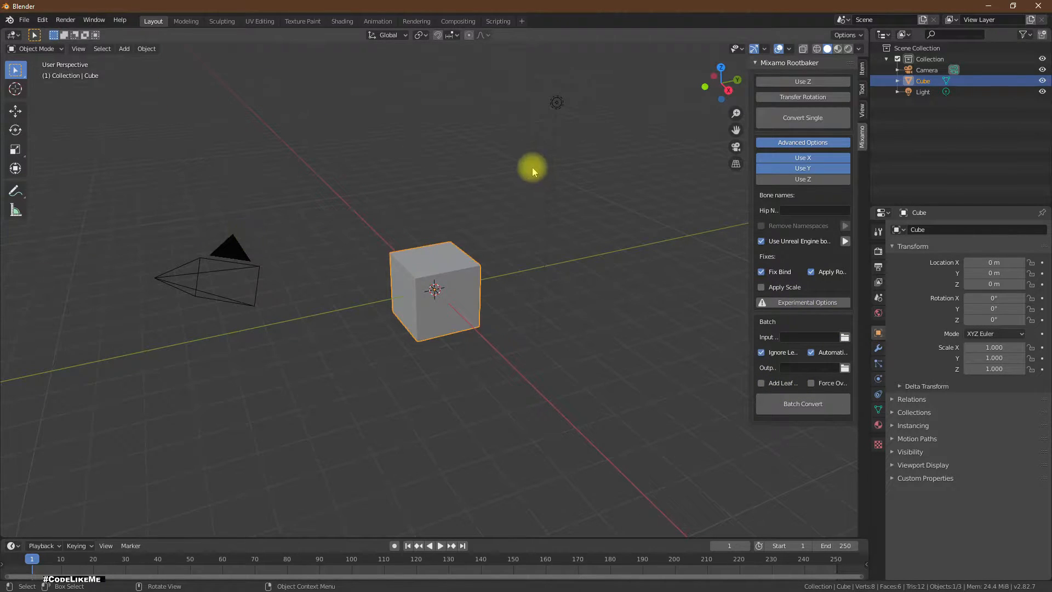
- Open the Blender 2.82 Reference Manual online, check the Mixamo page and return to Blender
{"action": "left_click", "coordinate": [118, 22]}
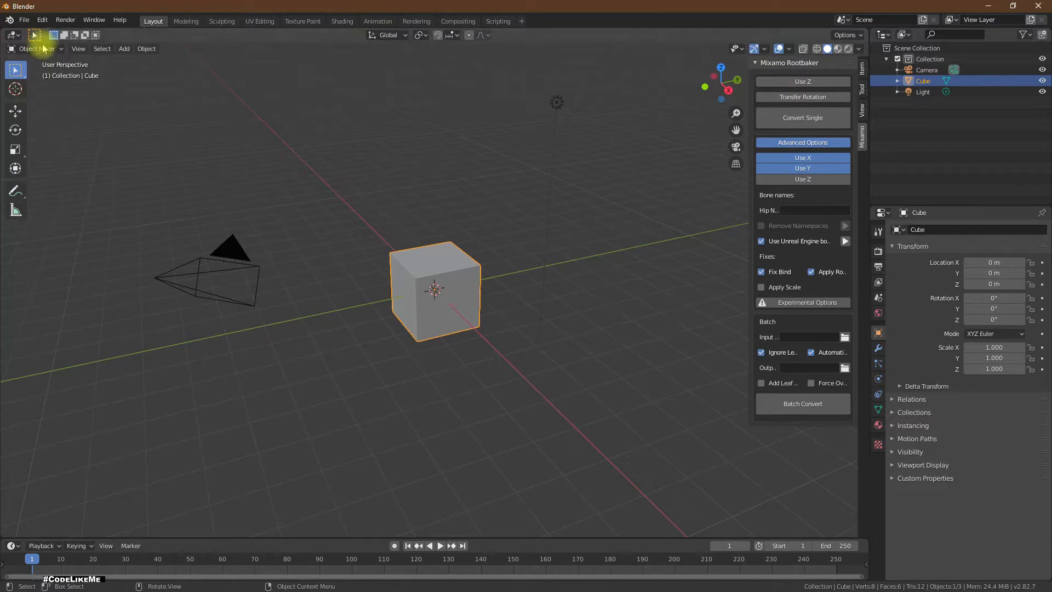
{"action": "left_click", "coordinate": [25, 22]}
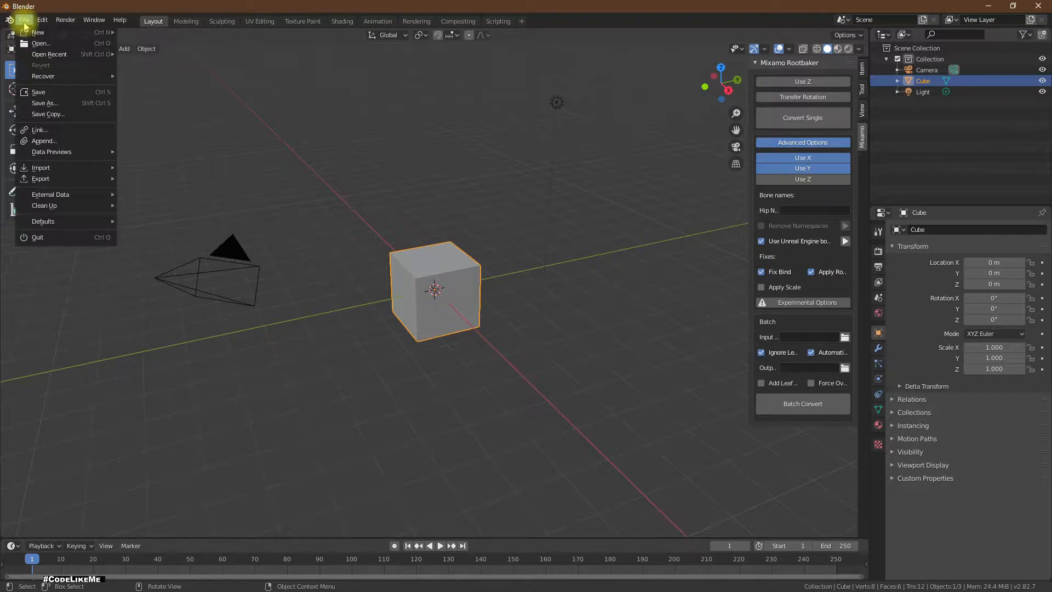
{"action": "left_click", "coordinate": [122, 22]}
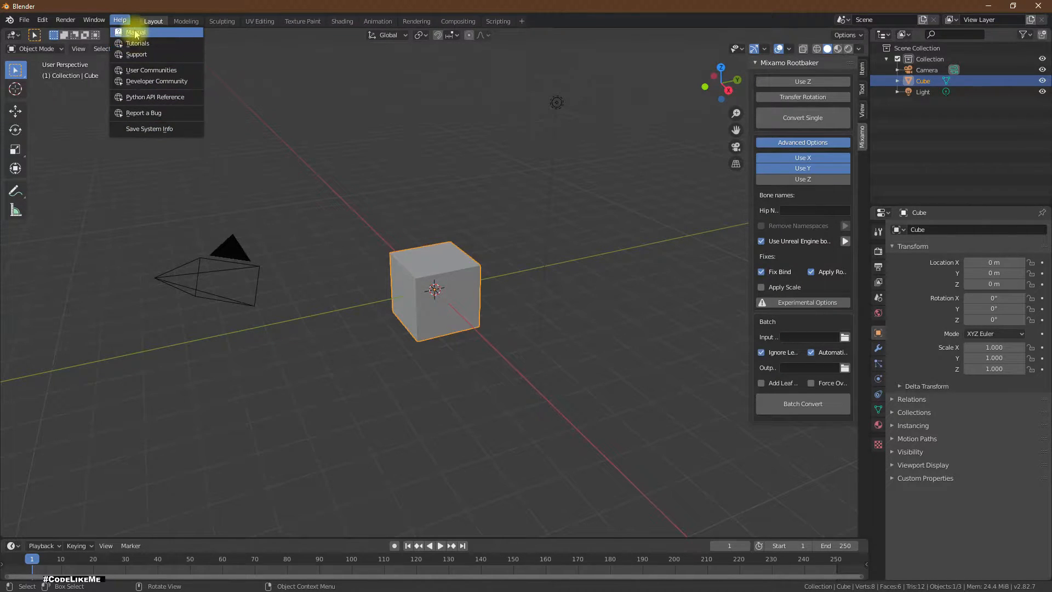
{"action": "left_click", "coordinate": [135, 33]}
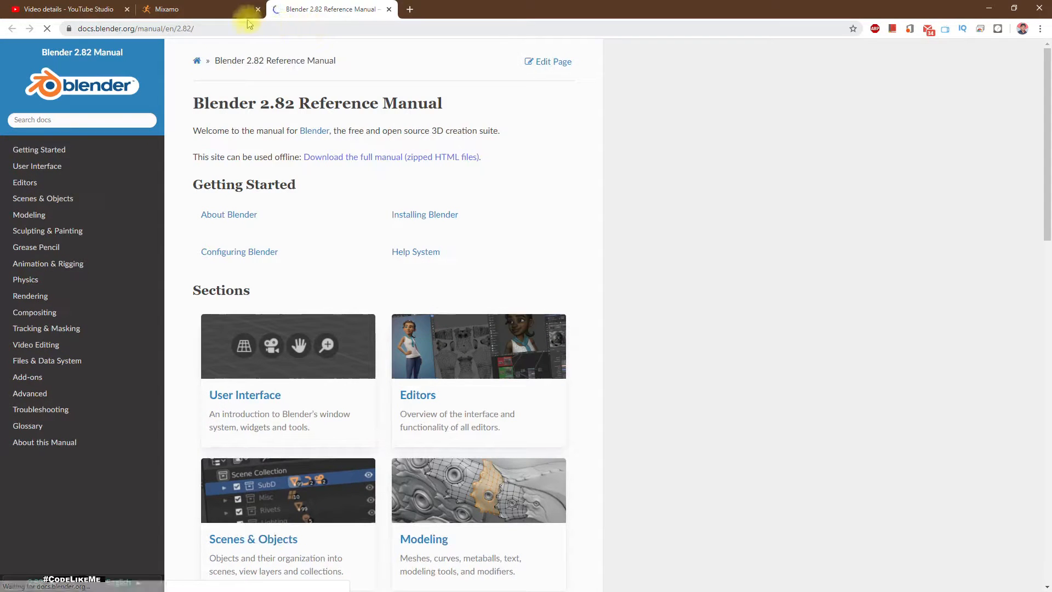
{"action": "left_click", "coordinate": [196, 8]}
{"action": "key", "text": "alt+Tab"}
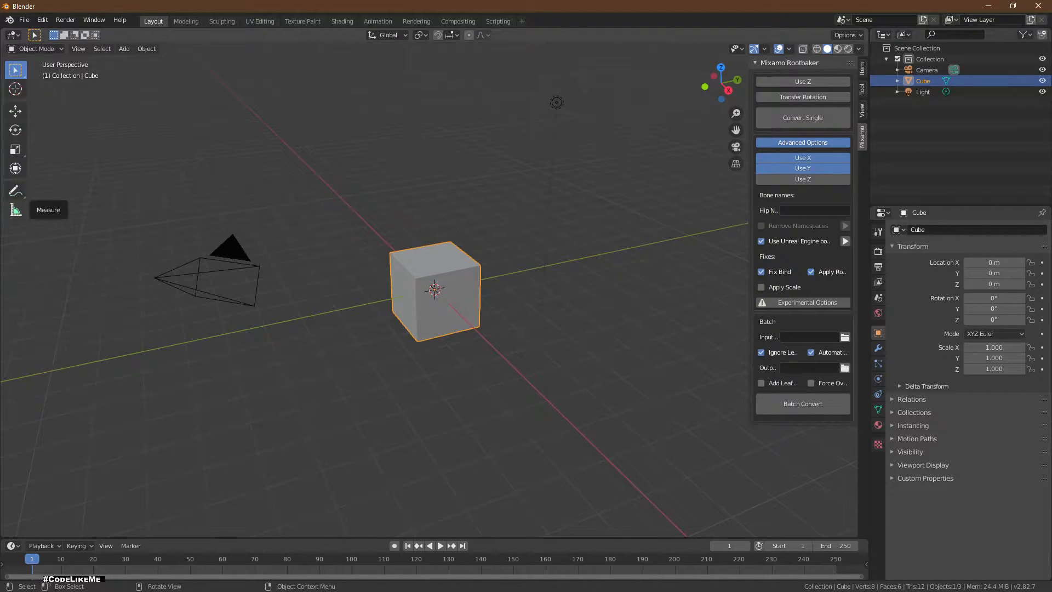
- Switch to File Explorer and delete all FBX files in the RootAdded folder inside Animations
{"action": "key", "text": "alt+Tab"}
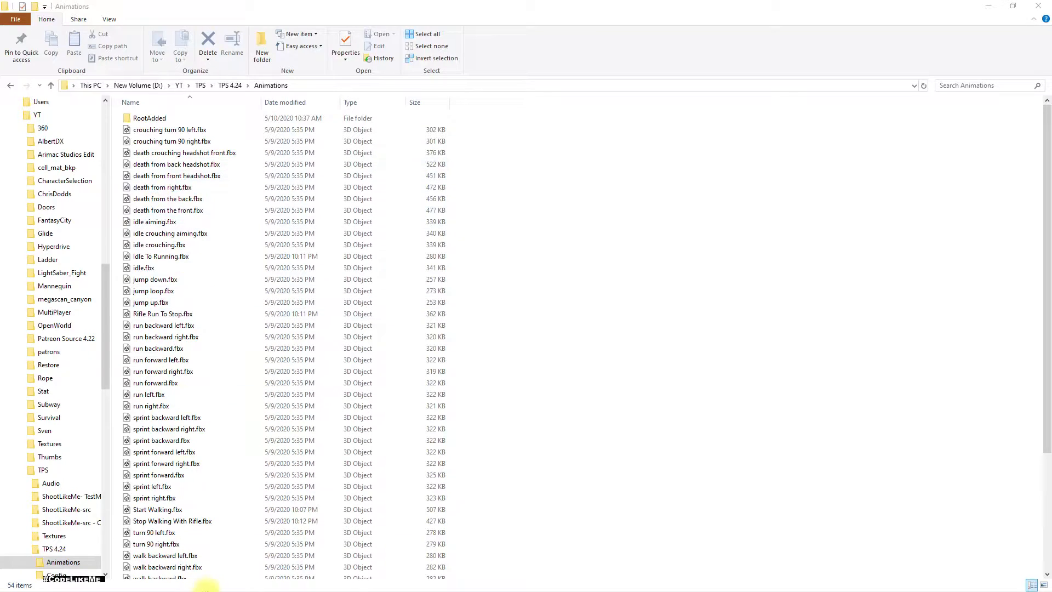
{"action": "double_click", "coordinate": [145, 118]}
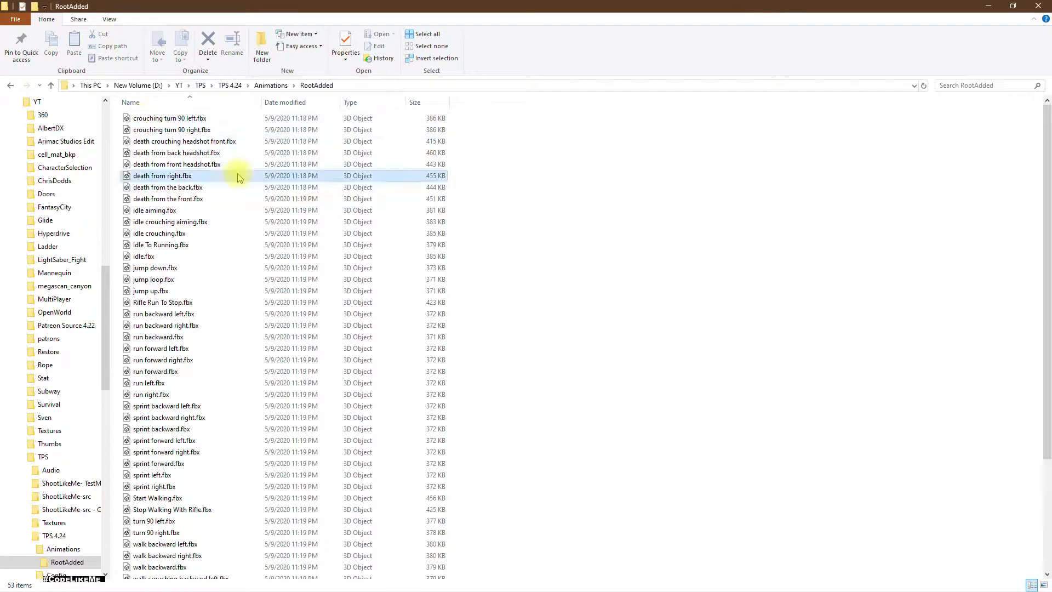
{"action": "key", "text": "ctrl+a"}
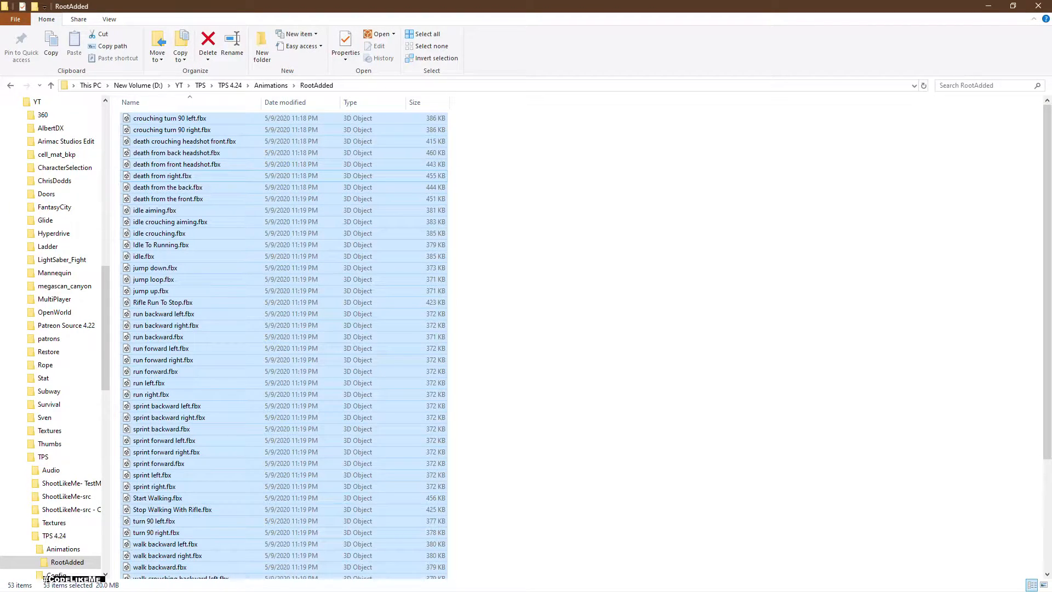
{"action": "key", "text": "Delete"}
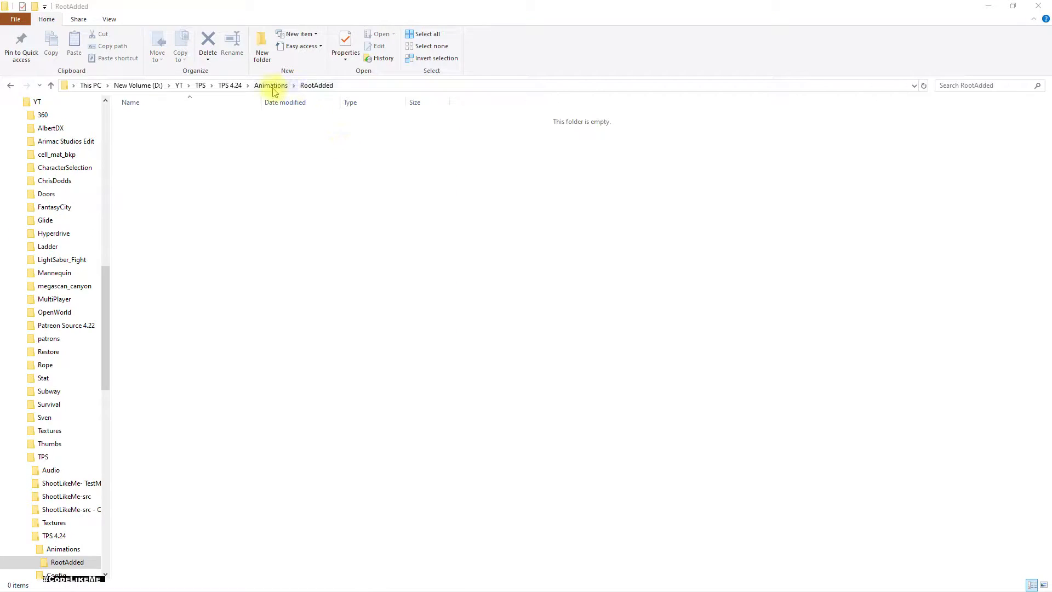
- Copy the path D:\YT\TPS\TPS 4.24\Animations and set it as Rootbaker's batch input folder in Blender
{"action": "left_click", "coordinate": [271, 85]}
{"action": "left_click", "coordinate": [338, 86]}
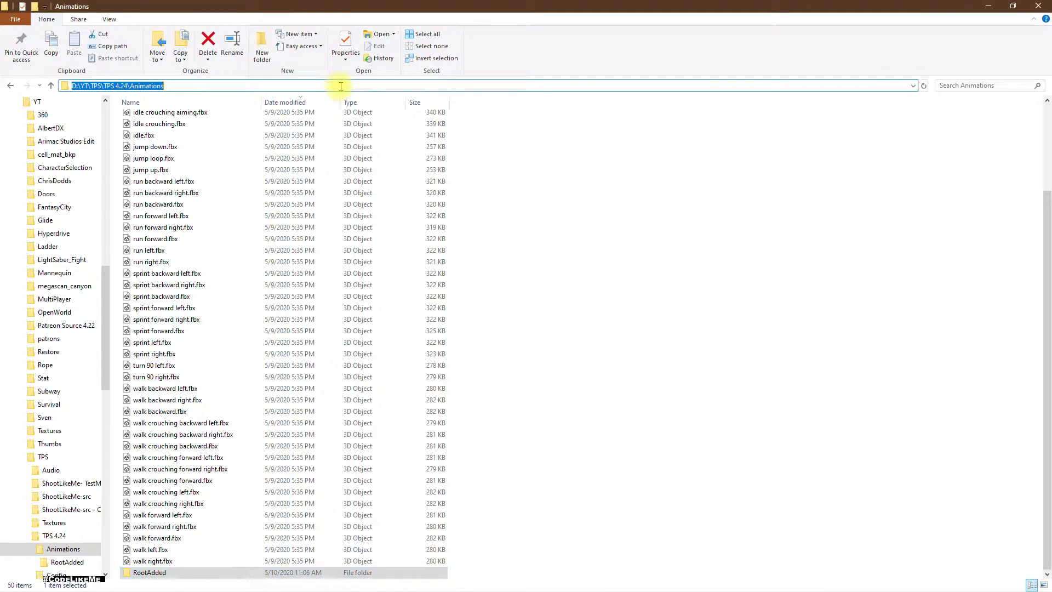
{"action": "left_click", "coordinate": [718, 323]}
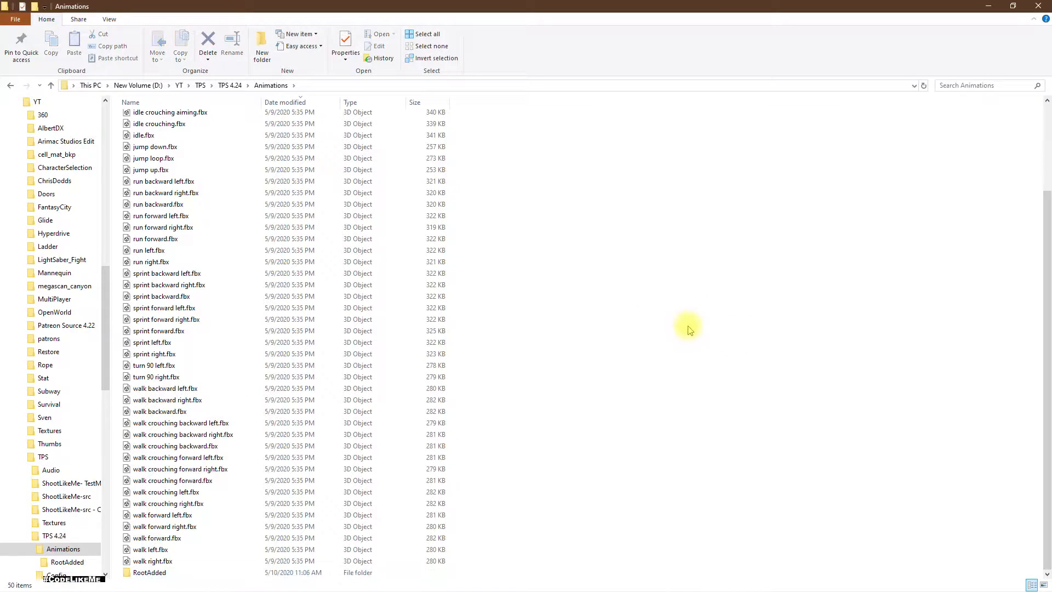
{"action": "key", "text": "alt+Tab"}
{"action": "key", "text": "alt+Tab"}
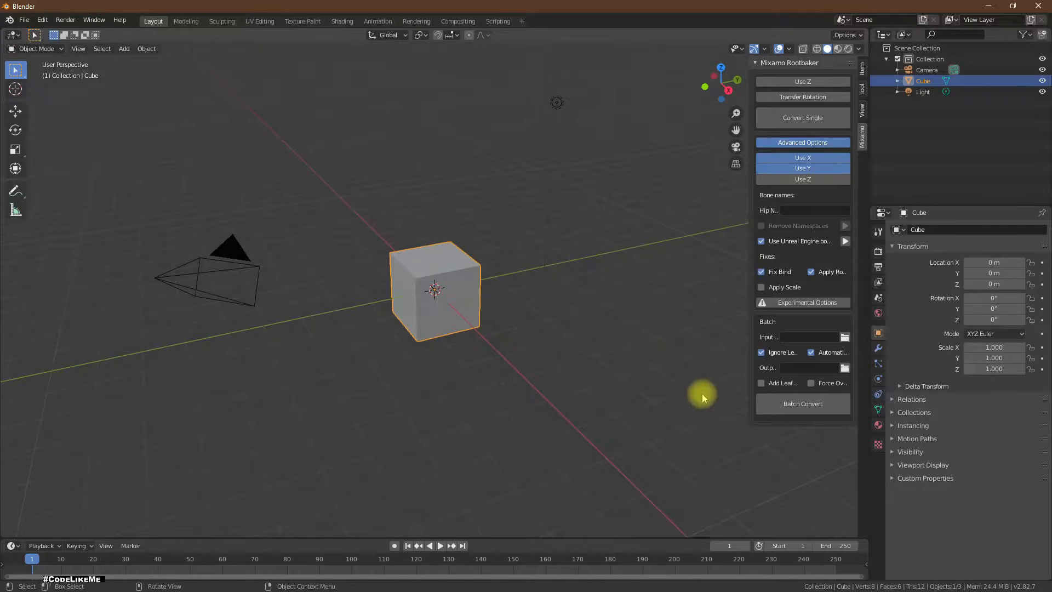
{"action": "left_click", "coordinate": [789, 336]}
{"action": "key", "text": "ctrl+v"}
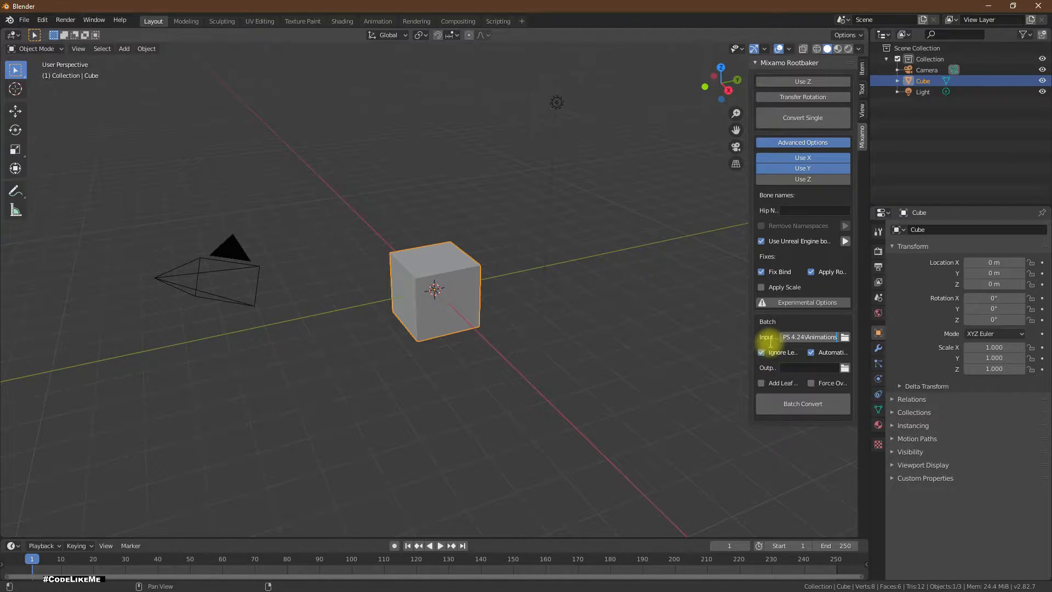
- Copy the path D:\YT\TPS\TPS 4.24\Animations\RootAdded from File Explorer and set it as Rootbaker's batch output folder in Blender
{"action": "key", "text": "alt+Tab"}
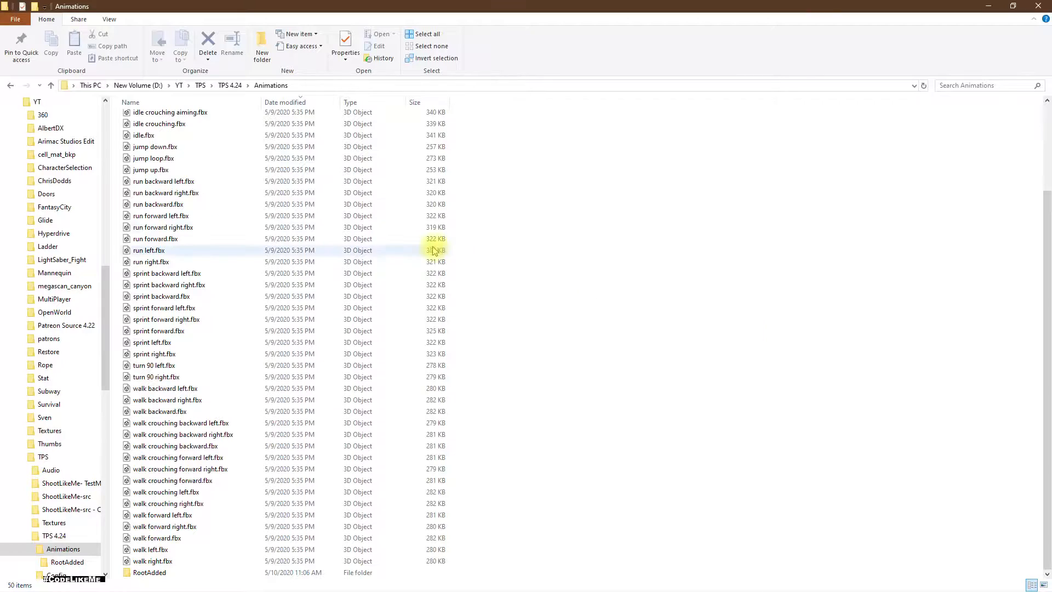
{"action": "double_click", "coordinate": [149, 575]}
{"action": "left_click", "coordinate": [390, 86]}
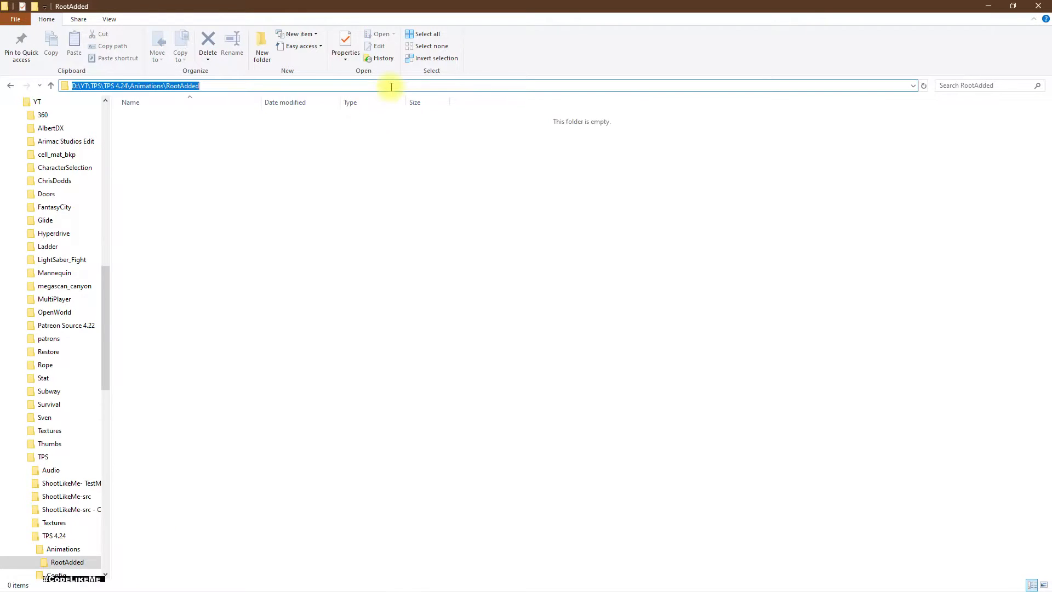
{"action": "key", "text": "alt+Tab"}
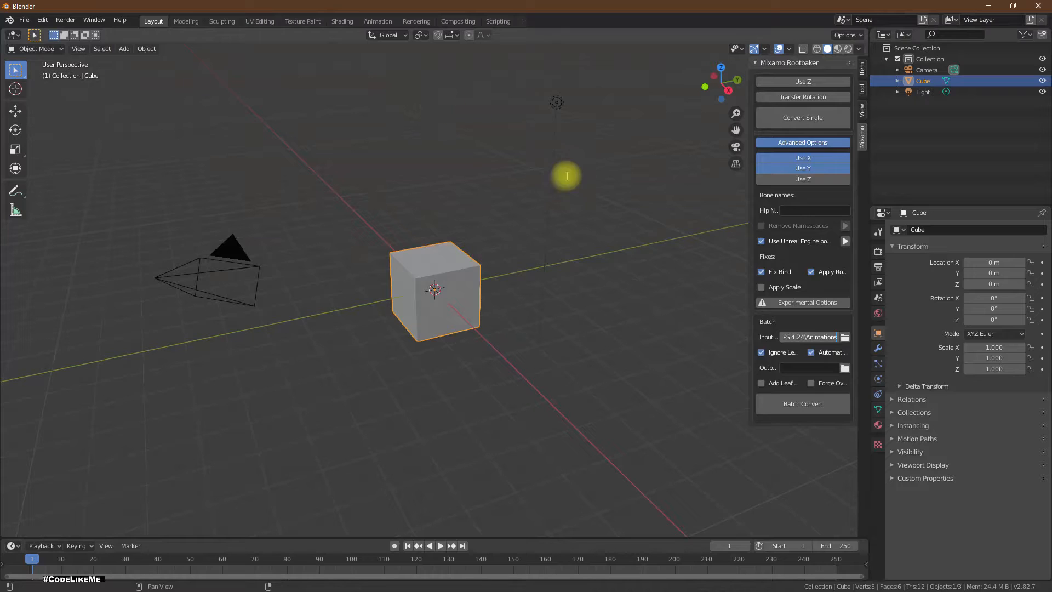
{"action": "left_click", "coordinate": [789, 366]}
{"action": "key", "text": "ctrl+v"}
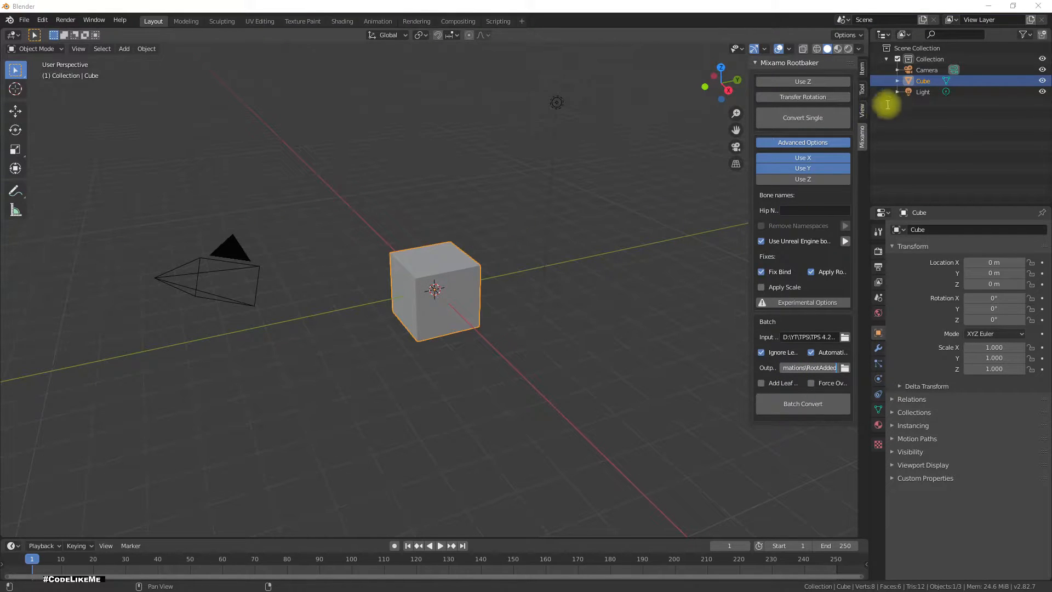
- Enable Transfer Rotation in Rootbaker and check the turn 90 left and turn 90 right files in the Animations folder
{"action": "left_click", "coordinate": [782, 99]}
{"action": "left_click", "coordinate": [784, 98]}
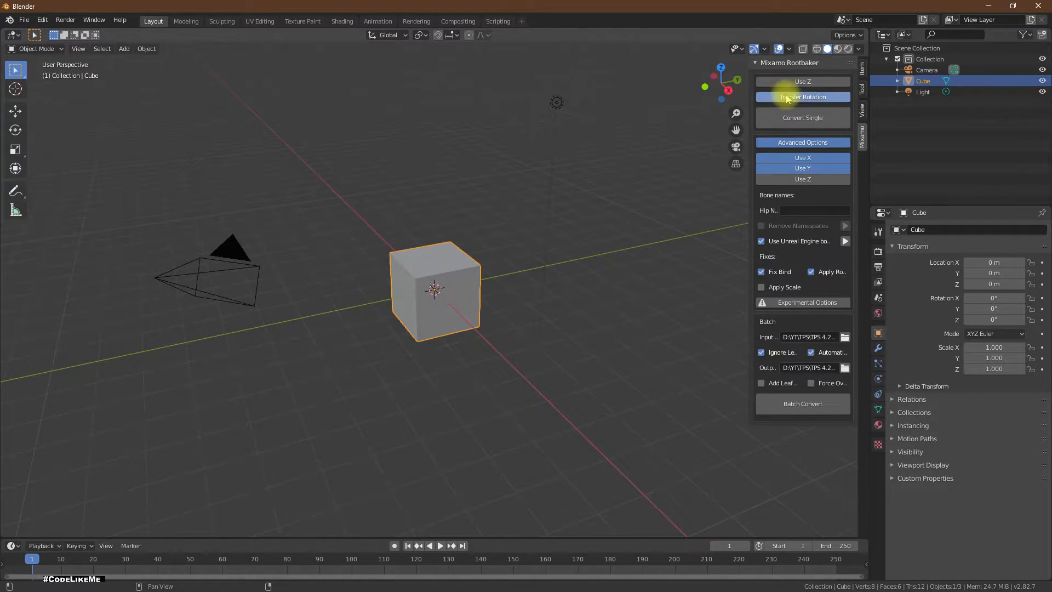
{"action": "key", "text": "alt+Tab"}
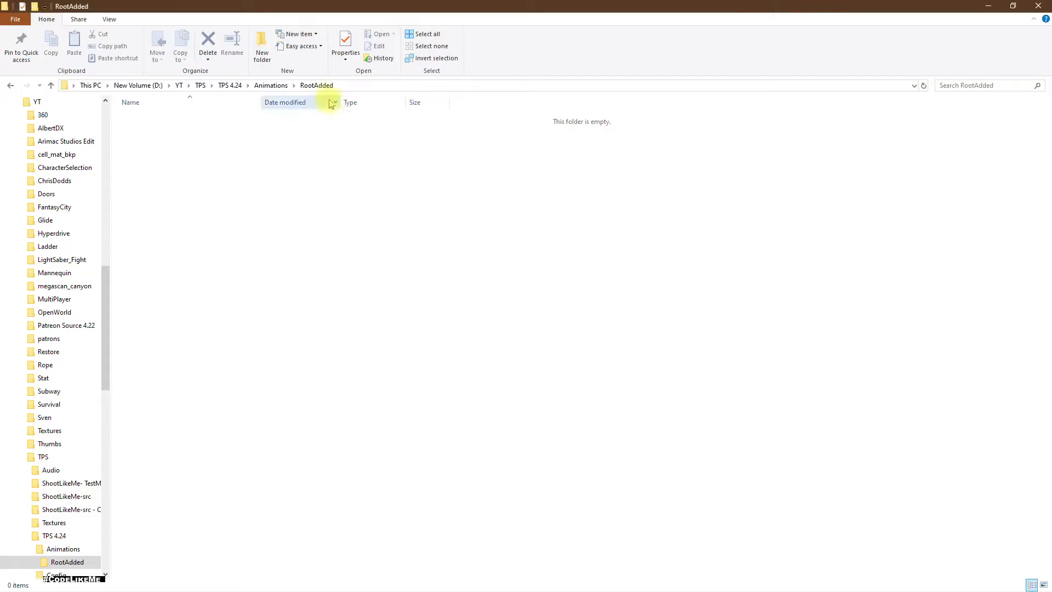
{"action": "left_click", "coordinate": [271, 85]}
{"action": "scroll", "coordinate": [220, 411], "scroll_direction": "up", "scroll_amount": 2}
{"action": "scroll", "coordinate": [212, 387], "scroll_direction": "down", "scroll_amount": 2}
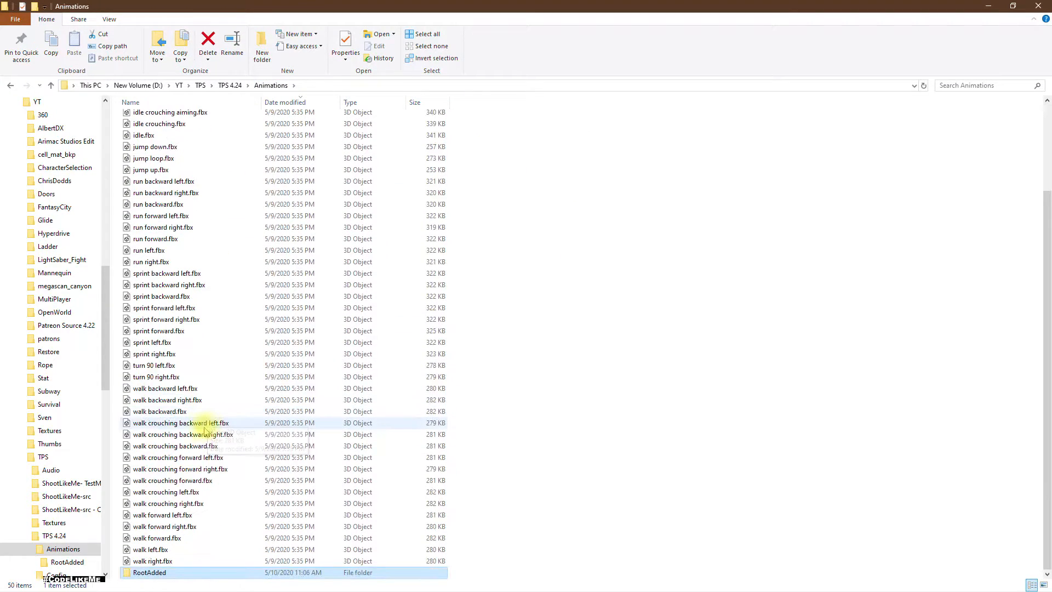
{"action": "left_click", "coordinate": [153, 365]}
{"action": "left_click", "coordinate": [156, 377]}
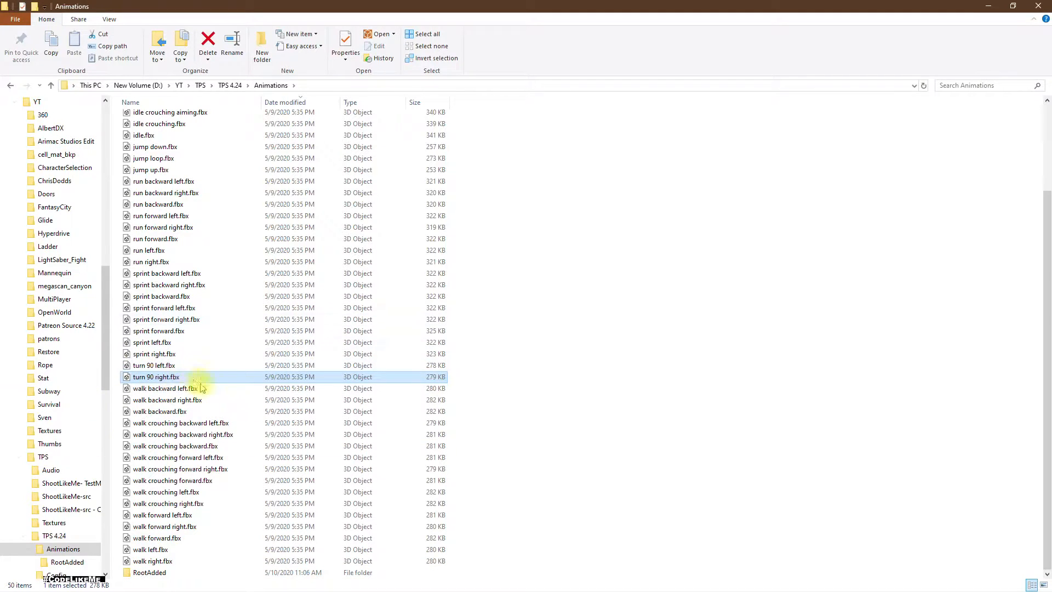
- Run Rootbaker's Batch Convert in Blender and monitor the converted FBX files in the RootAdded folder
{"action": "key", "text": "alt+Tab"}
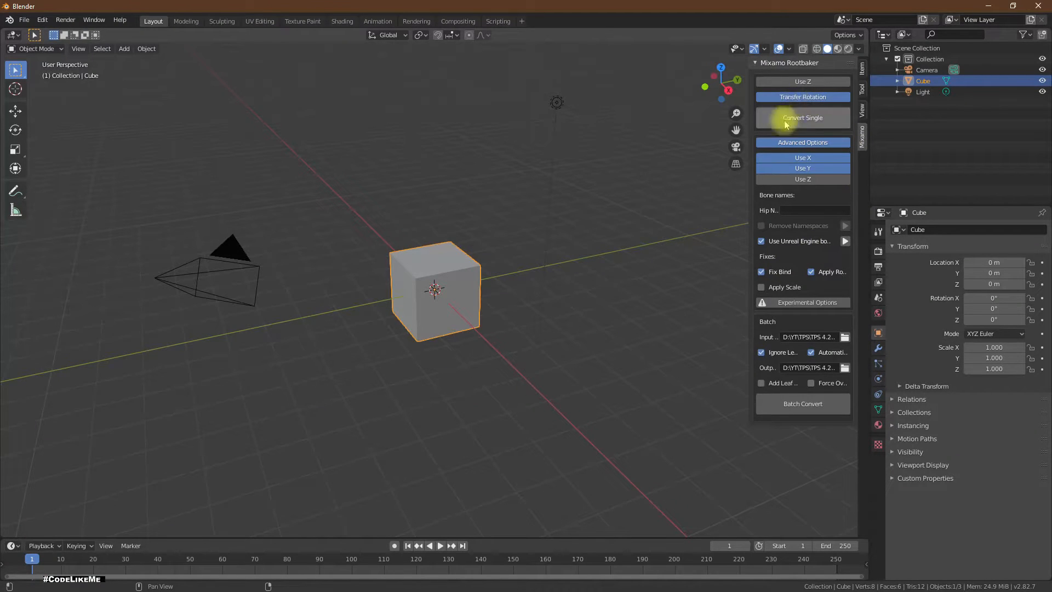
{"action": "left_click", "coordinate": [803, 405]}
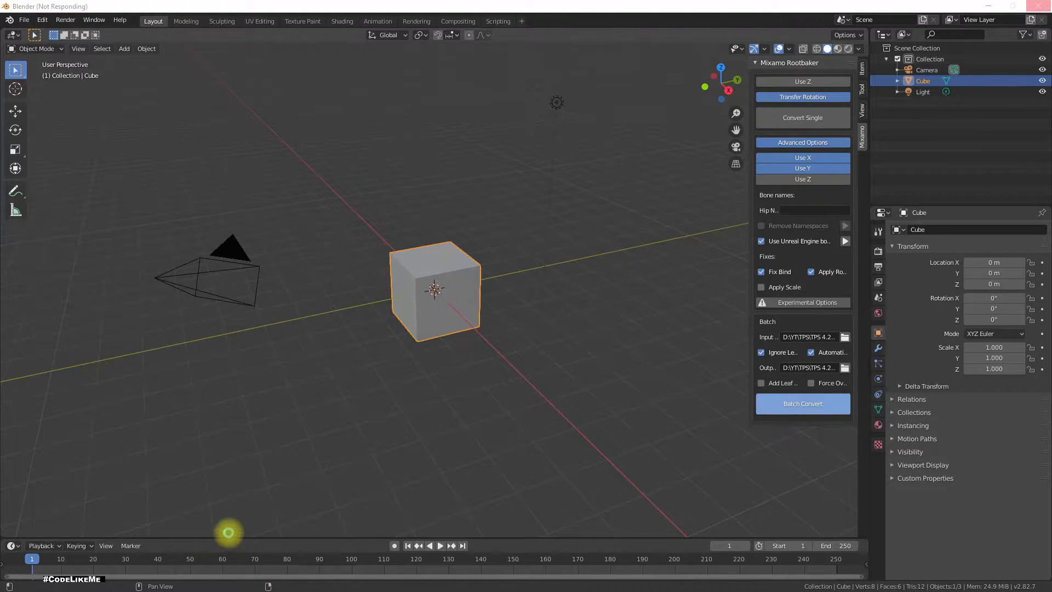
{"action": "key", "text": "alt+Tab"}
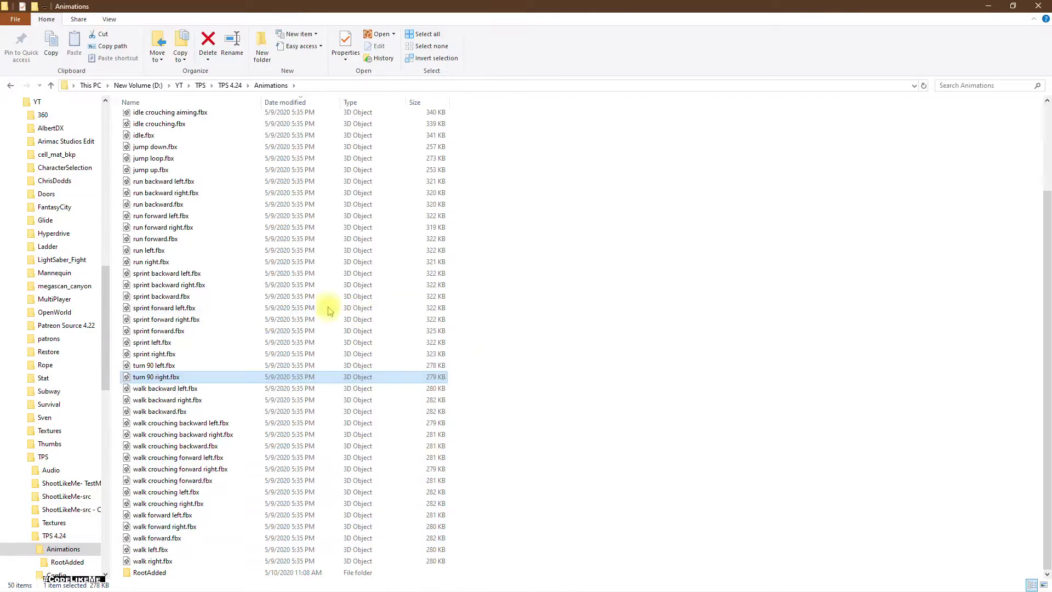
{"action": "double_click", "coordinate": [149, 575]}
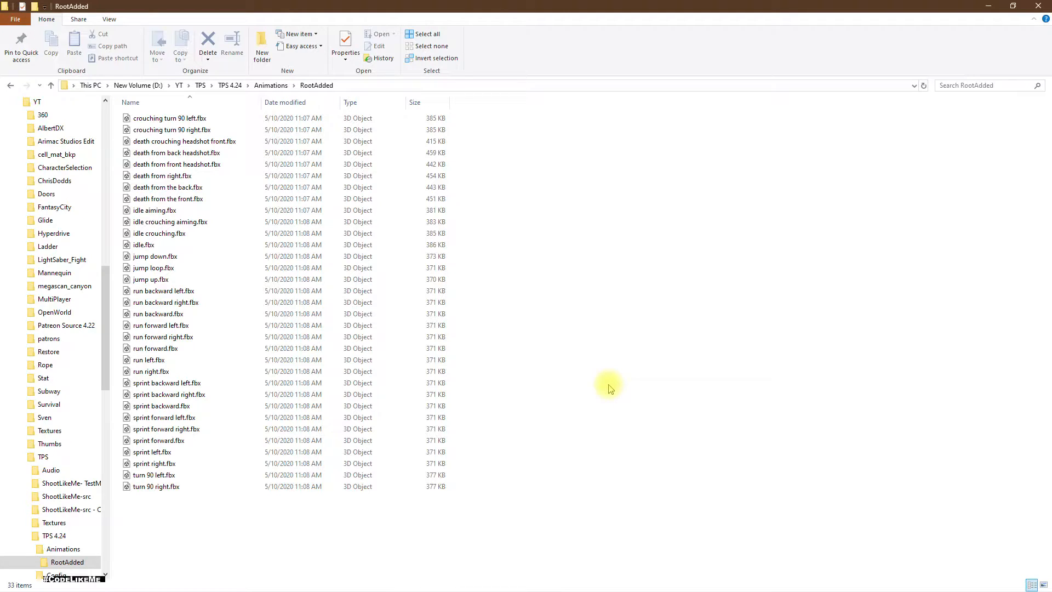
{"action": "key", "text": "alt+Tab"}
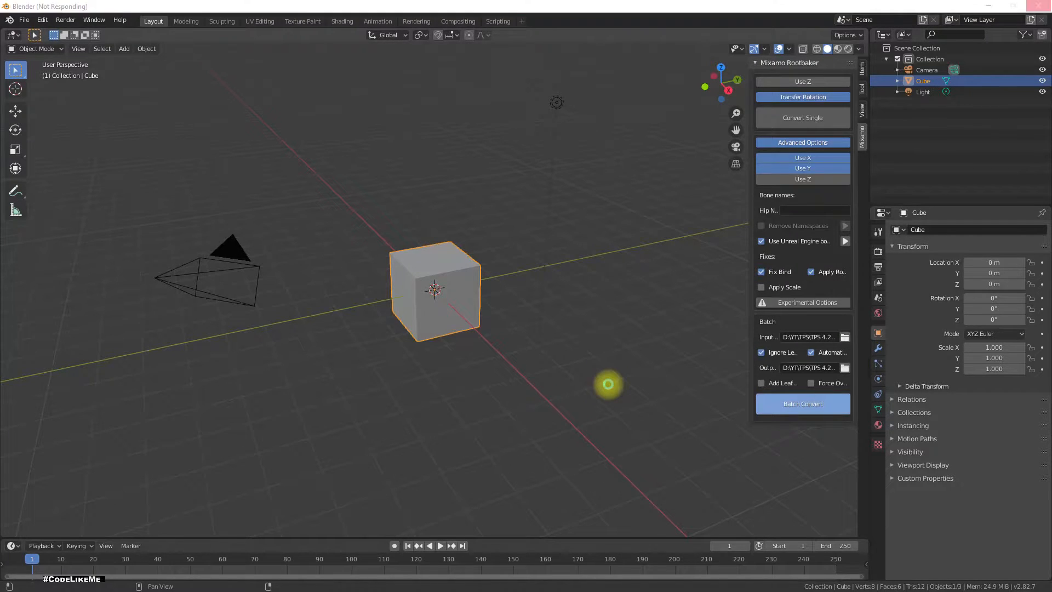
{"action": "key", "text": "alt+Tab"}
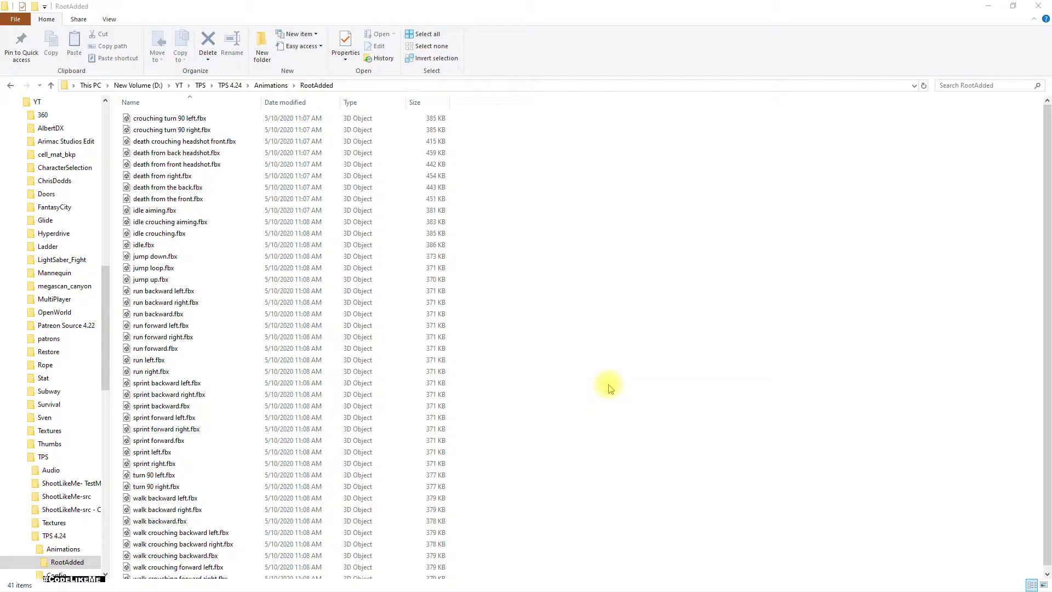
{"action": "scroll", "coordinate": [609, 388], "scroll_direction": "down", "scroll_amount": 1}
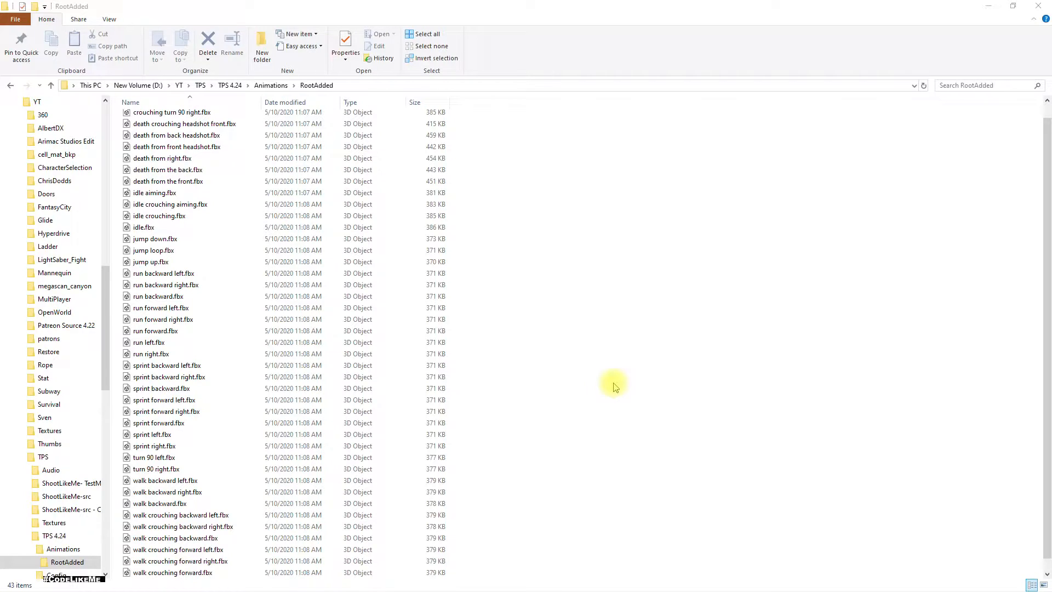
- Switch to Unreal Editor and delete all animations in the Advanced_Movements folder under Exo_retarget
{"action": "key", "text": "alt+Tab"}
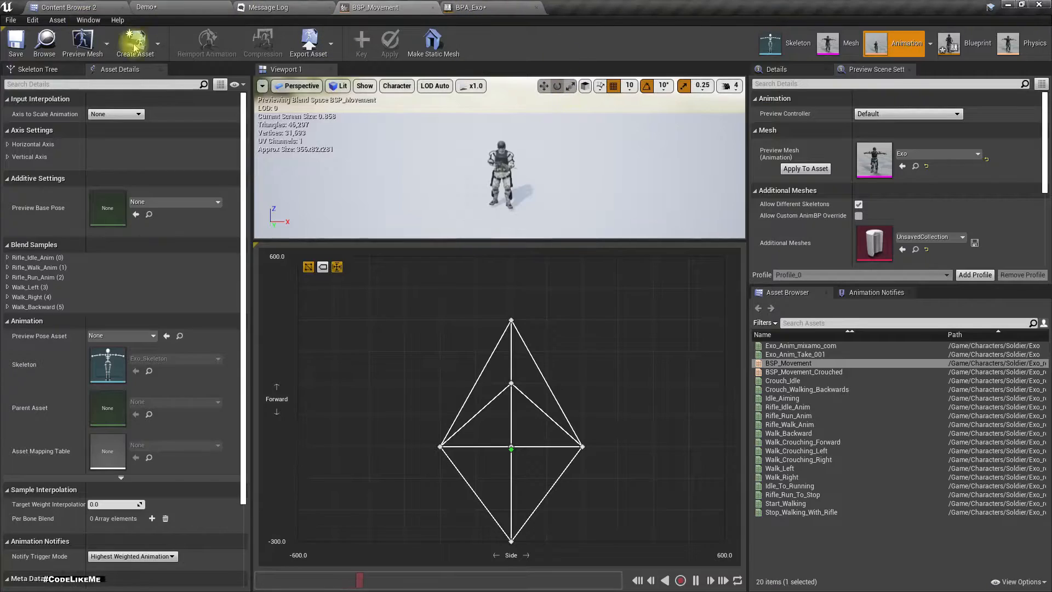
{"action": "left_click", "coordinate": [48, 8]}
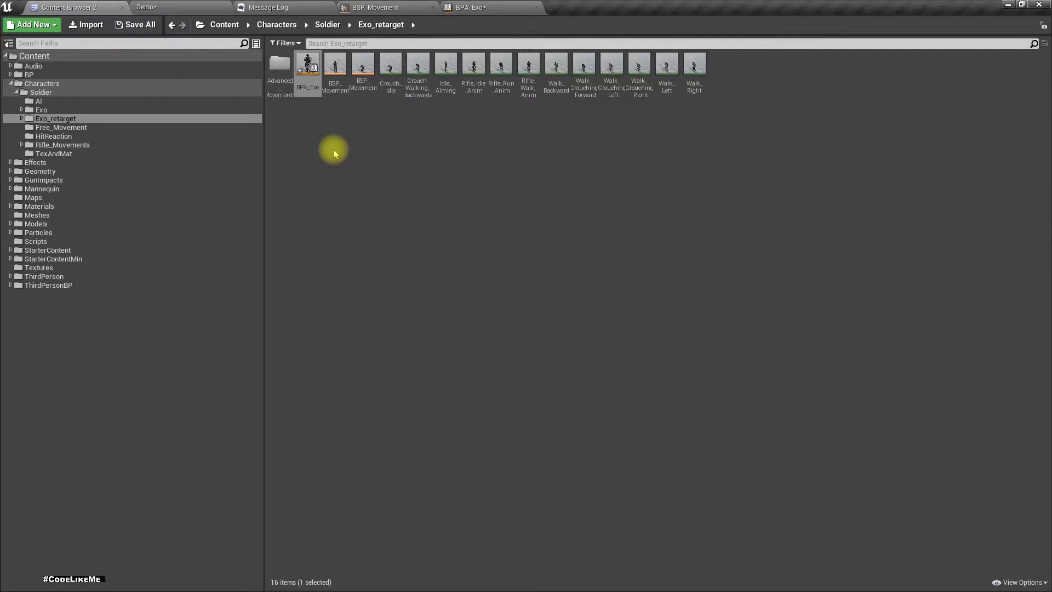
{"action": "scroll", "coordinate": [331, 149], "scroll_direction": "up", "scroll_amount": 3, "text": "ctrl"}
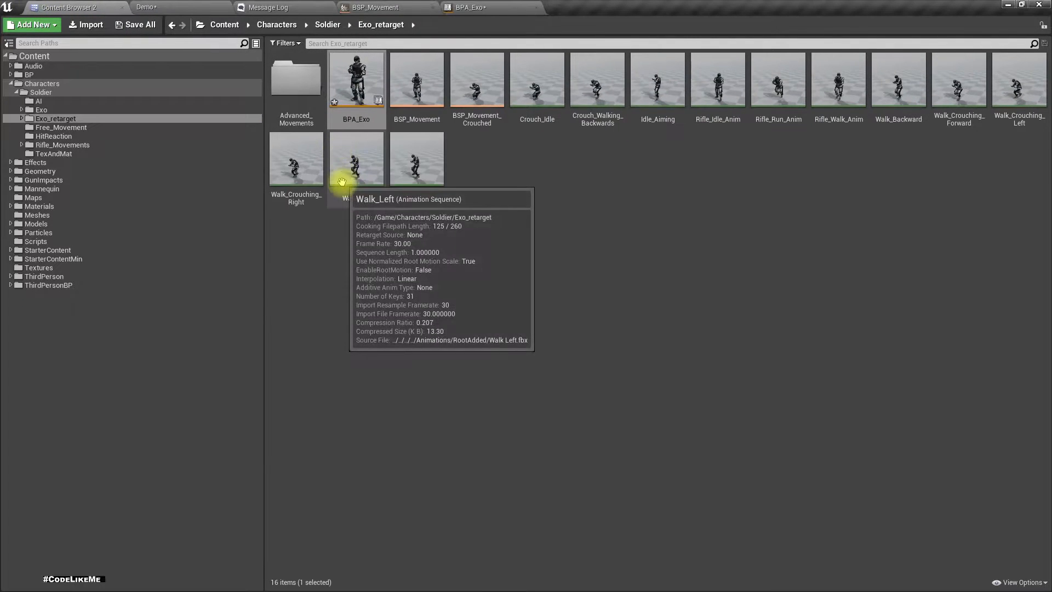
{"action": "double_click", "coordinate": [290, 87]}
{"action": "left_click", "coordinate": [49, 128]}
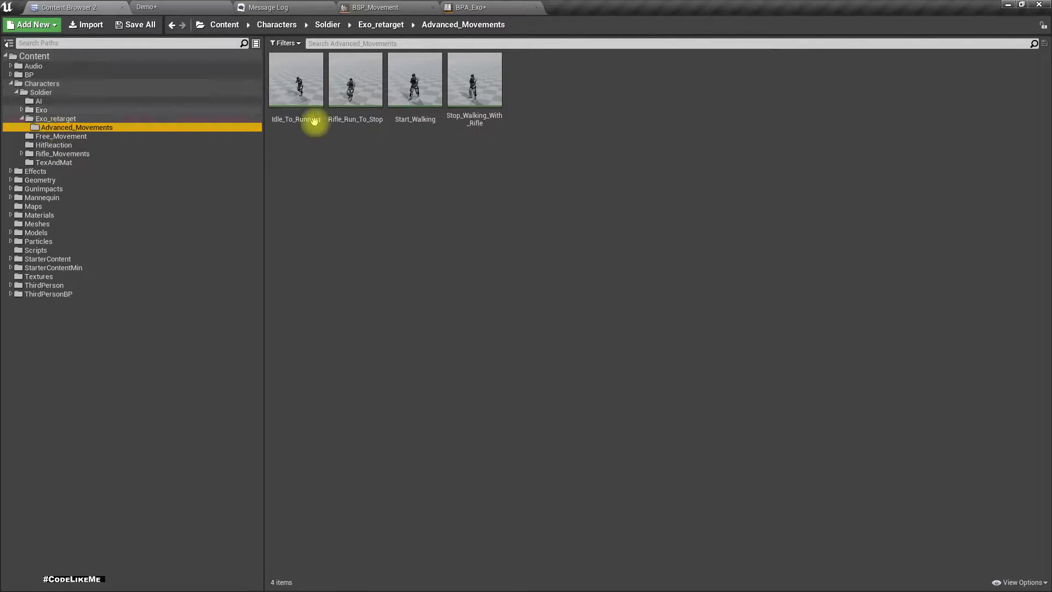
{"action": "left_click", "coordinate": [358, 95]}
{"action": "key", "text": "ctrl+a"}
{"action": "key", "text": "Delete"}
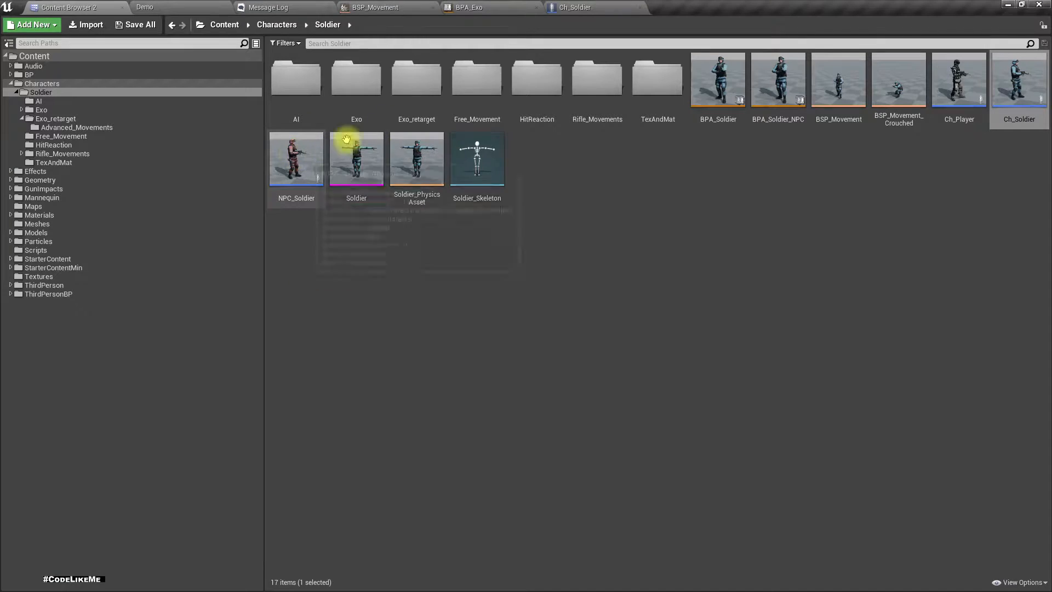
- Check that Advanced_Movements is empty and rename the folder to 8_way_movement
{"action": "double_click", "coordinate": [421, 81]}
{"action": "double_click", "coordinate": [296, 85]}
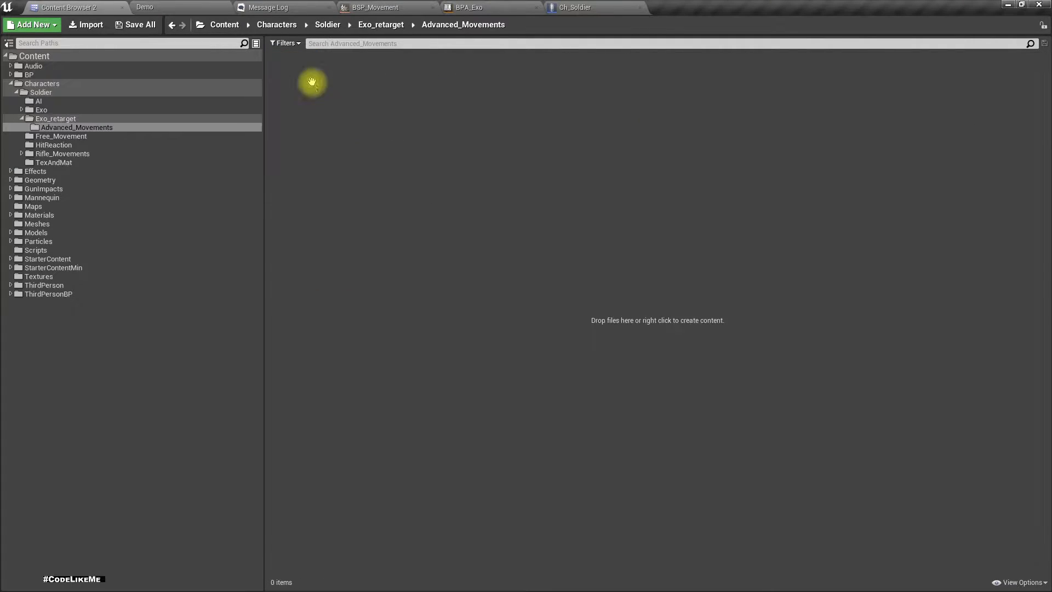
{"action": "left_click", "coordinate": [90, 130]}
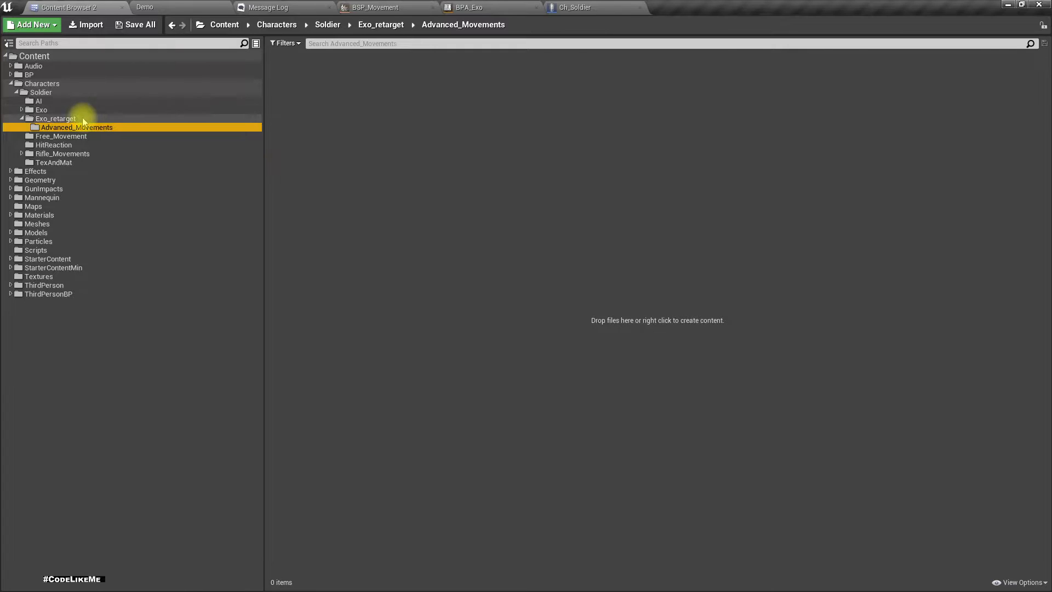
{"action": "left_click", "coordinate": [84, 119]}
{"action": "left_click", "coordinate": [301, 77]}
{"action": "key", "text": "F2"}
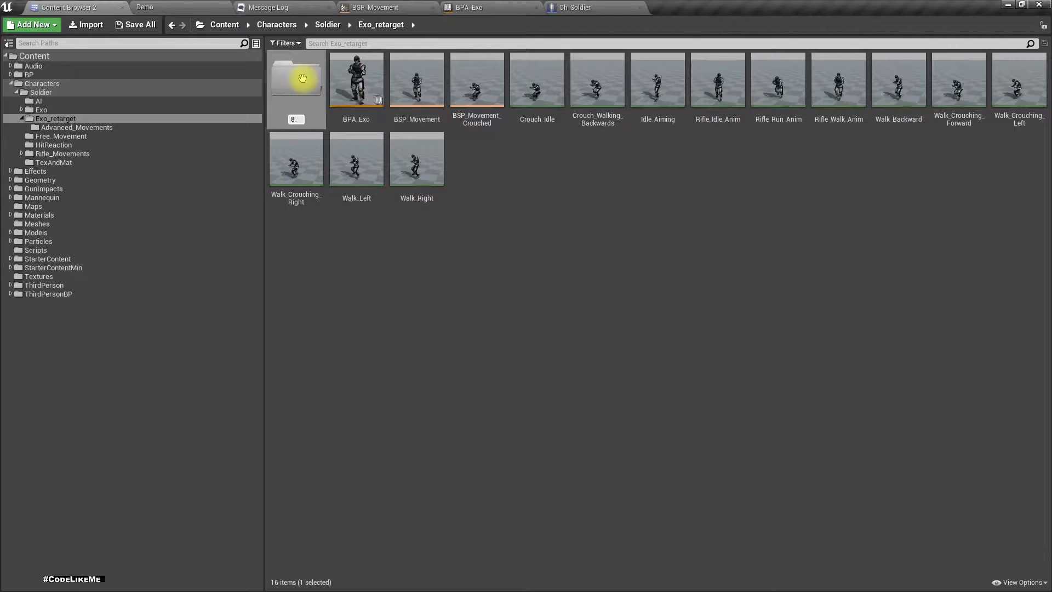
{"action": "key", "text": "BackSpace"}
{"action": "type", "text": "8_way_movement"}
{"action": "key", "text": "Return"}
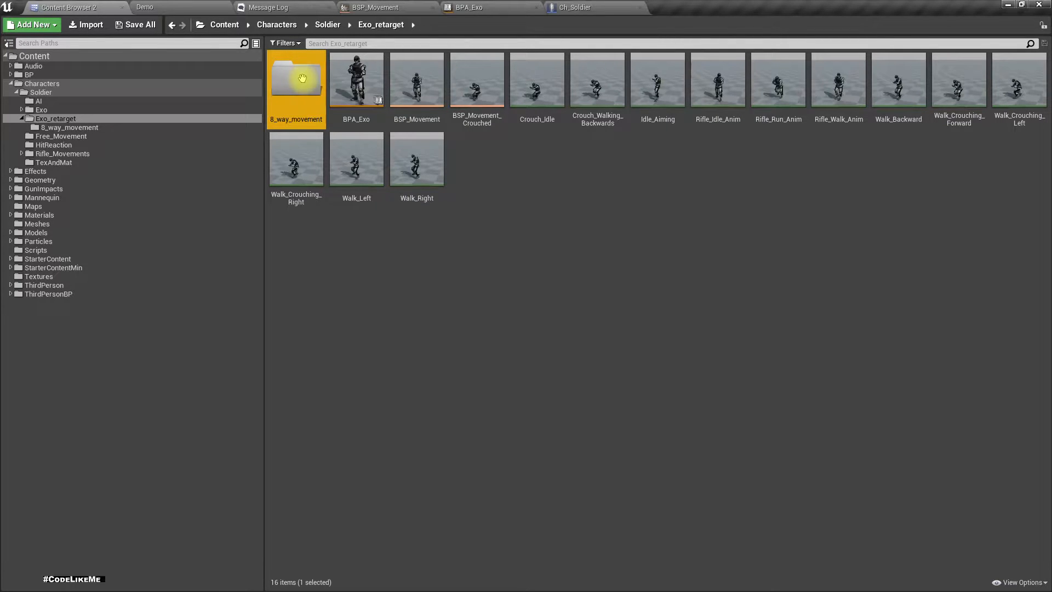
- Rename the 8_way_movement folder under Exo_retarget to 8_way_locomotion
{"action": "key", "text": "F2"}
{"action": "key", "text": "Right"}
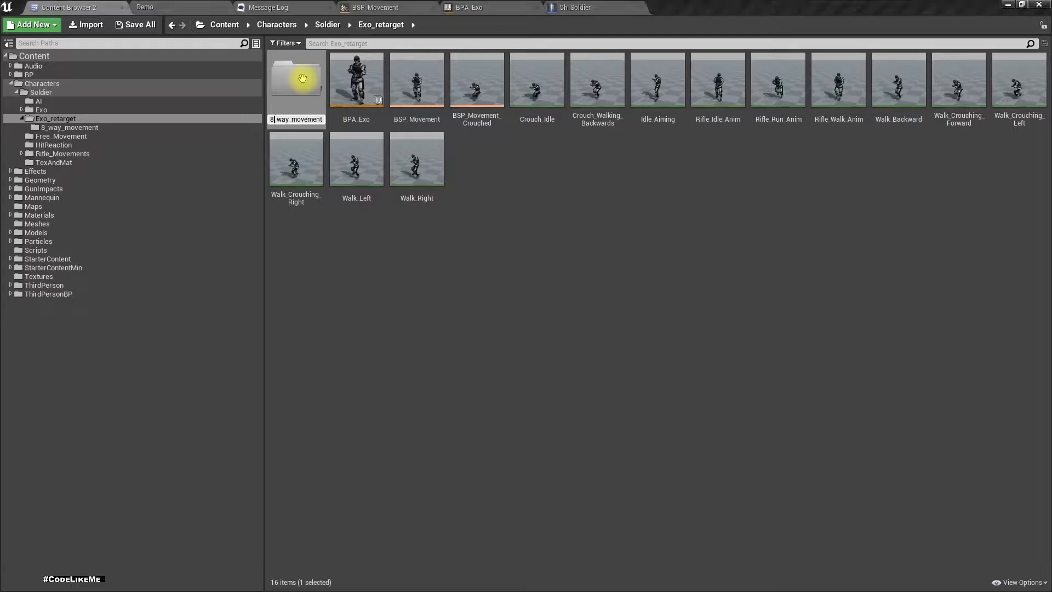
{"action": "key", "text": "alt+Tab"}
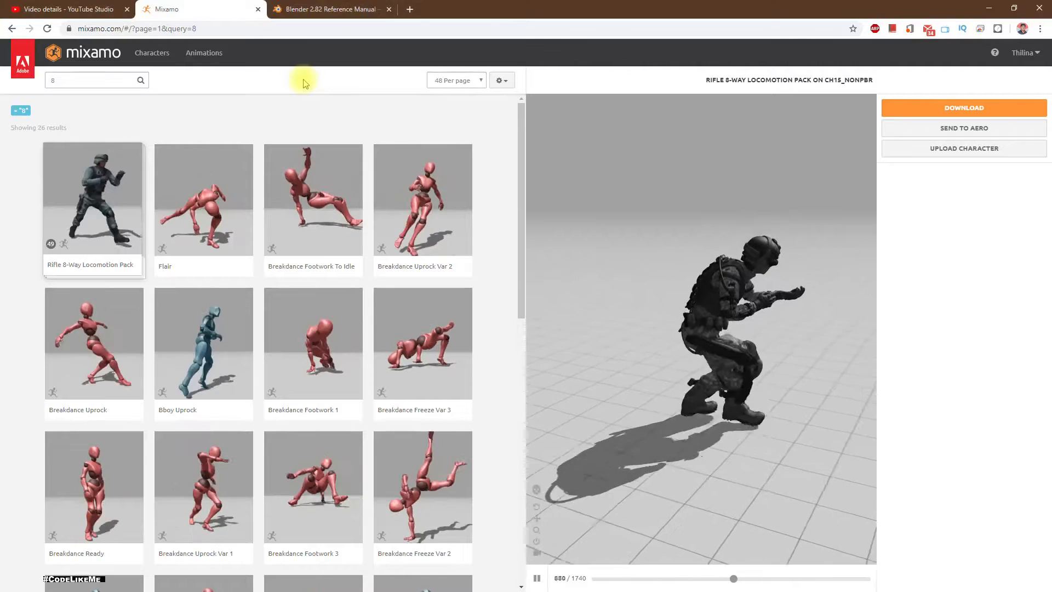
{"action": "key", "text": "alt+Tab"}
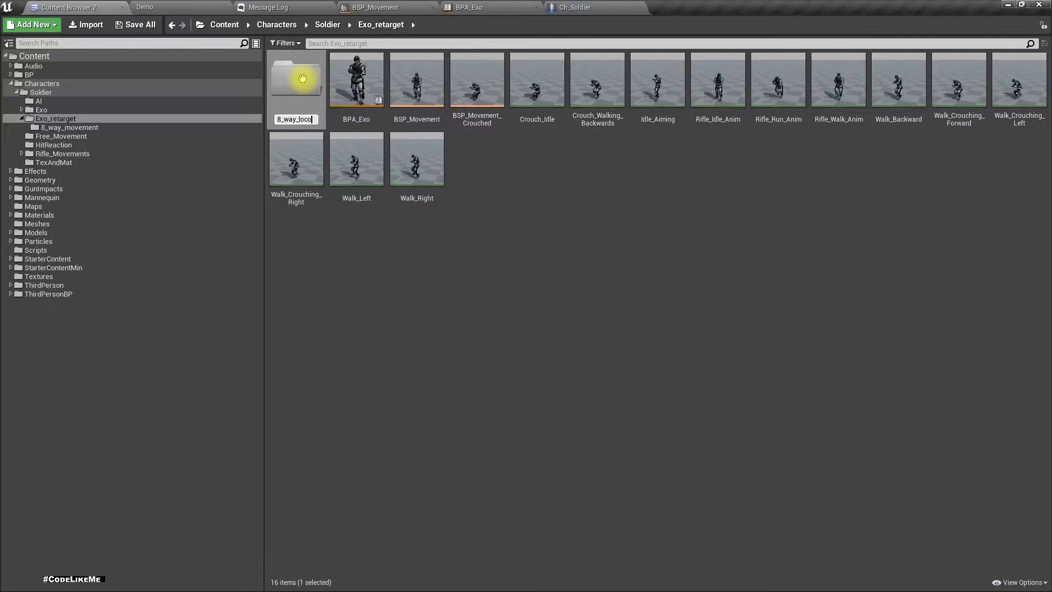
{"action": "key", "text": "Return"}
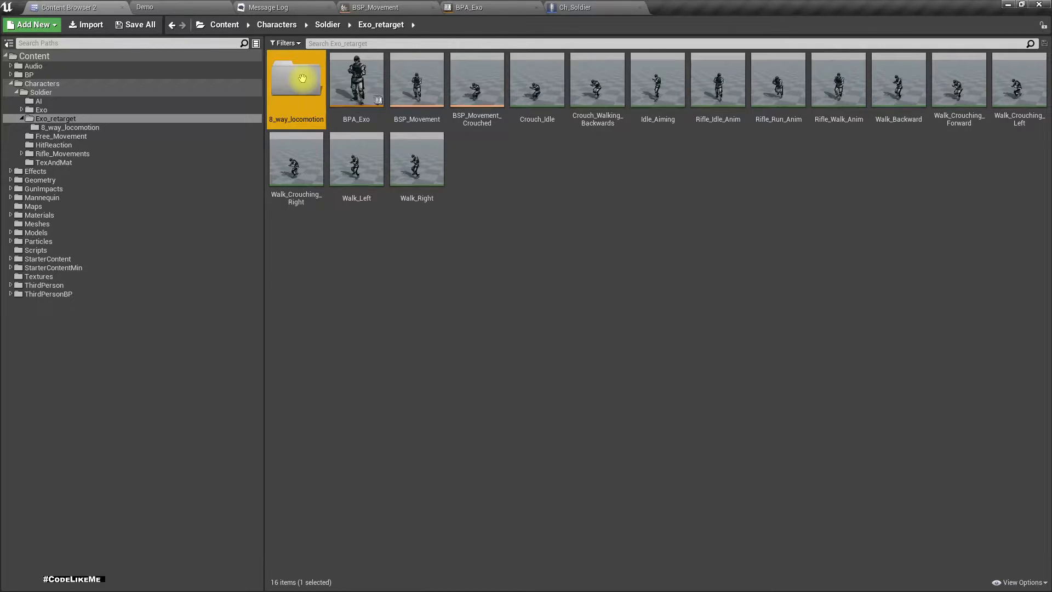
- Open the 8_way_locomotion folder and bring in all converted FBX files from the RootAdded folder for import
{"action": "double_click", "coordinate": [302, 79]}
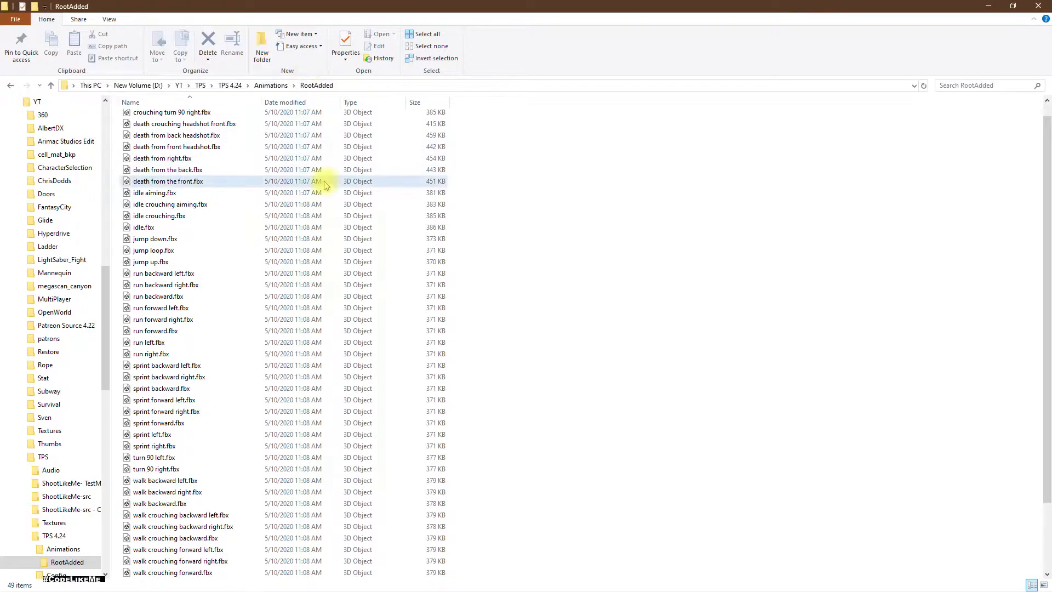
{"action": "key", "text": "ctrl+a"}
{"action": "scroll", "coordinate": [435, 272], "scroll_direction": "up", "scroll_amount": 1}
{"action": "scroll", "coordinate": [453, 278], "scroll_direction": "down", "scroll_amount": 3}
{"action": "scroll", "coordinate": [569, 298], "scroll_direction": "up", "scroll_amount": 3}
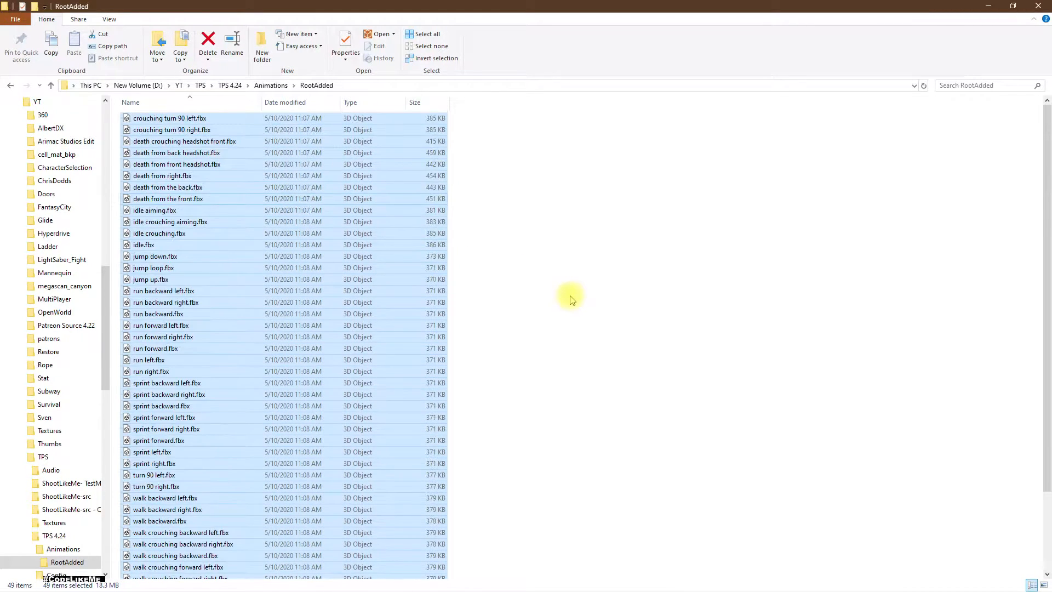
{"action": "left_click_drag", "start_coordinate": [148, 149], "coordinate": [816, 434]}
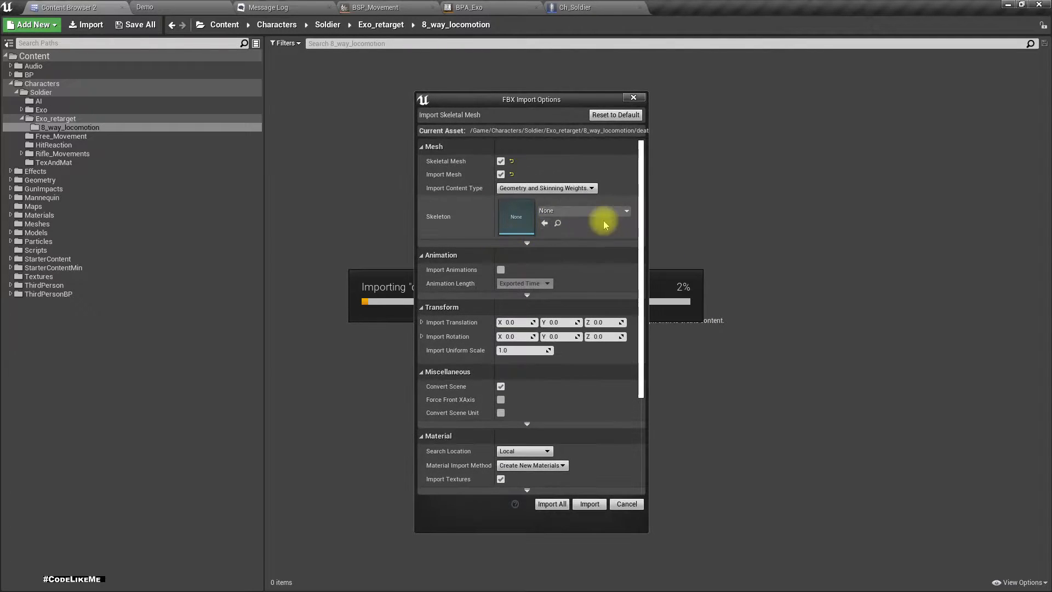
- Turn off Import Mesh, set the skeleton to Exo_Skeleton and import all the animation files
{"action": "left_click", "coordinate": [500, 173]}
{"action": "left_click", "coordinate": [566, 184]}
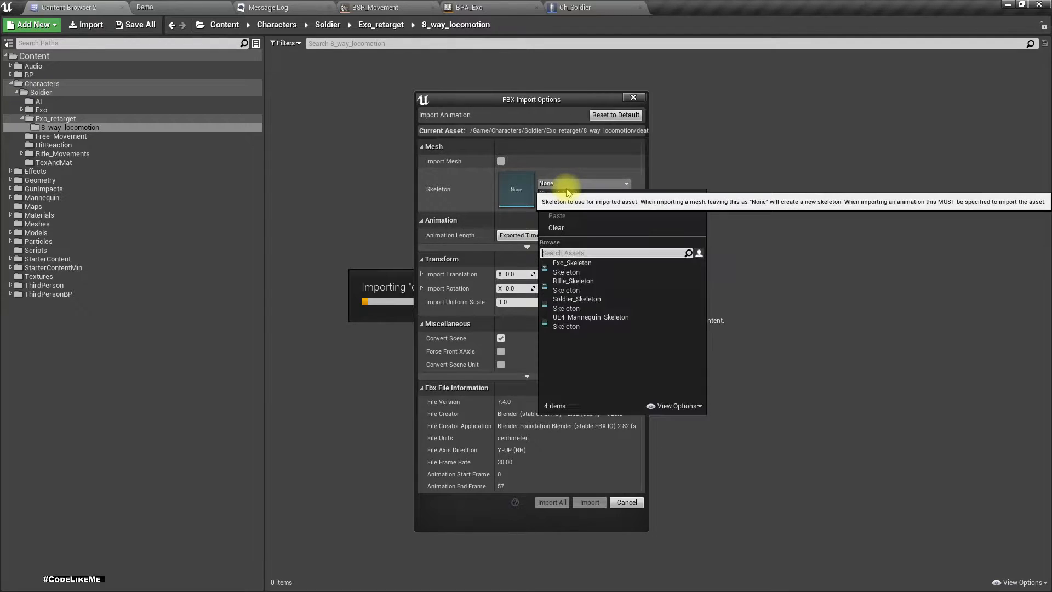
{"action": "left_click", "coordinate": [574, 266]}
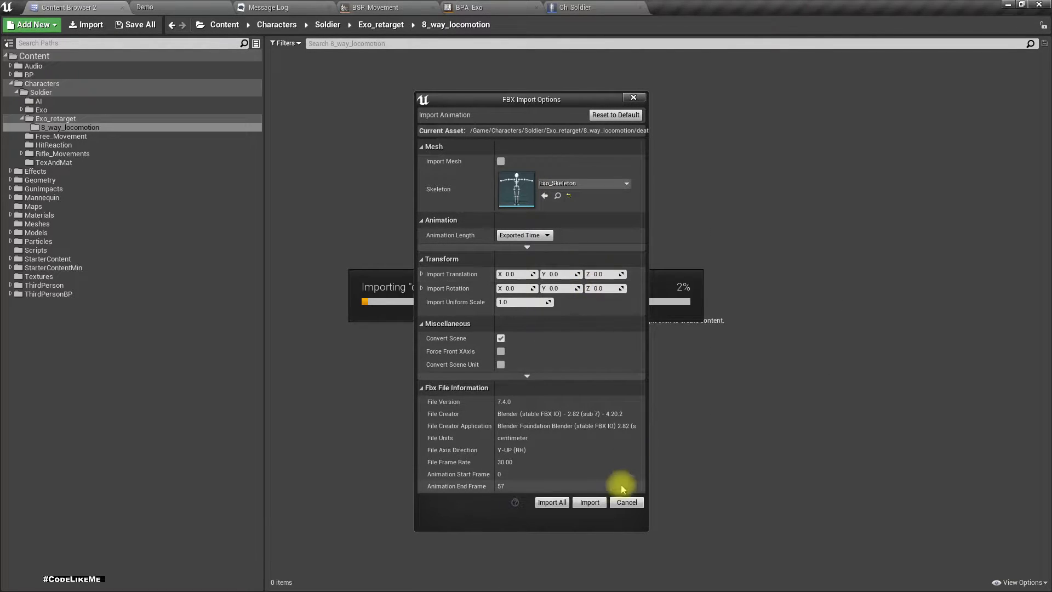
{"action": "left_click", "coordinate": [551, 503]}
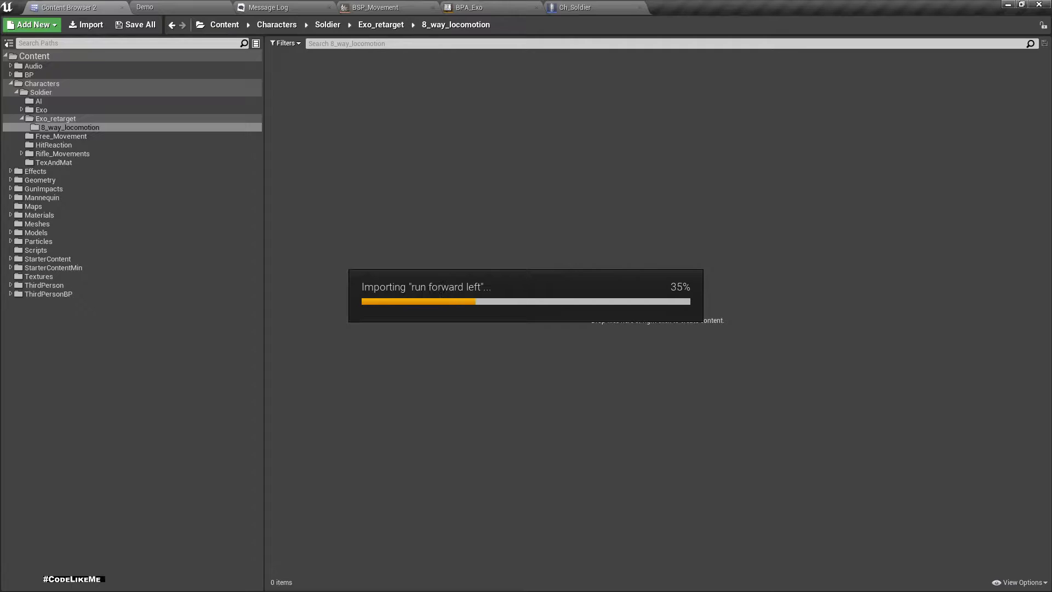
{"action": "left_click_drag", "start_coordinate": [336, 360], "coordinate": [328, 423]}
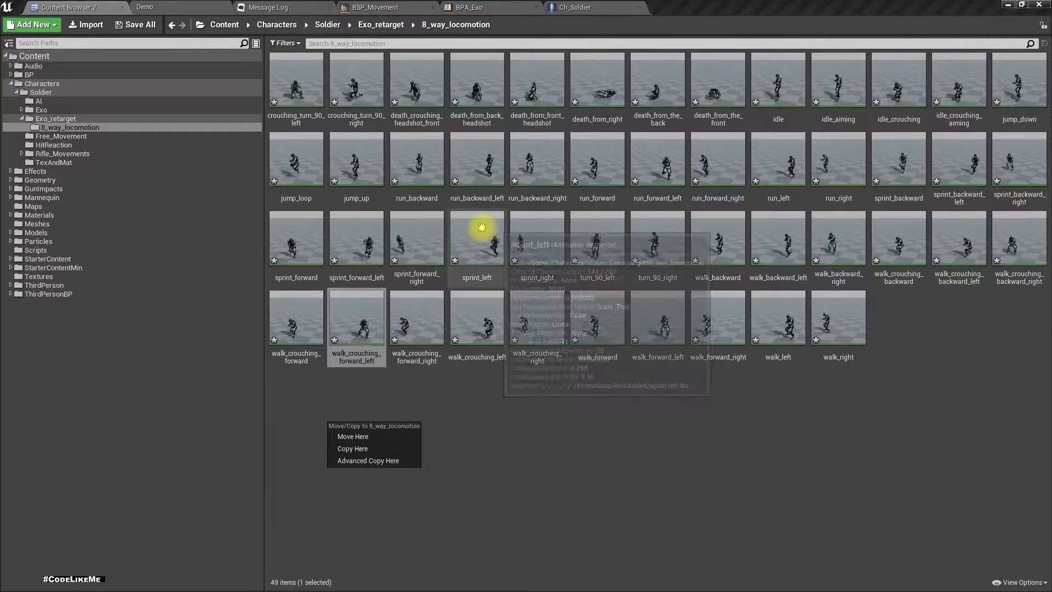
- Open the sprint_forward_right animation, enable Force Root Lock and inspect the previewed motion
{"action": "double_click", "coordinate": [415, 230]}
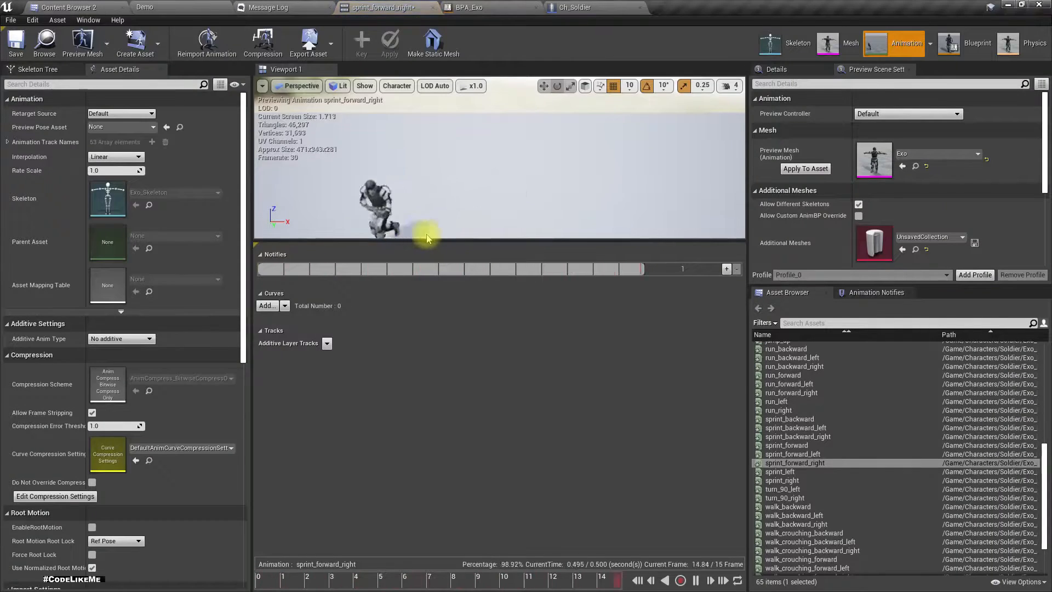
{"action": "scroll", "coordinate": [141, 427], "scroll_direction": "down", "scroll_amount": 5}
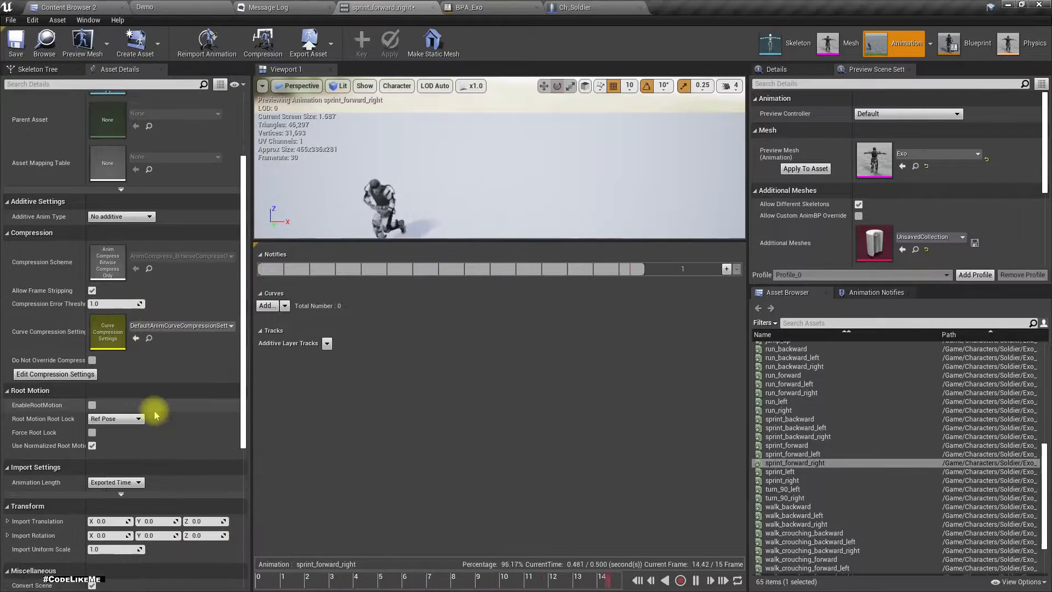
{"action": "scroll", "coordinate": [155, 414], "scroll_direction": "down", "scroll_amount": 2}
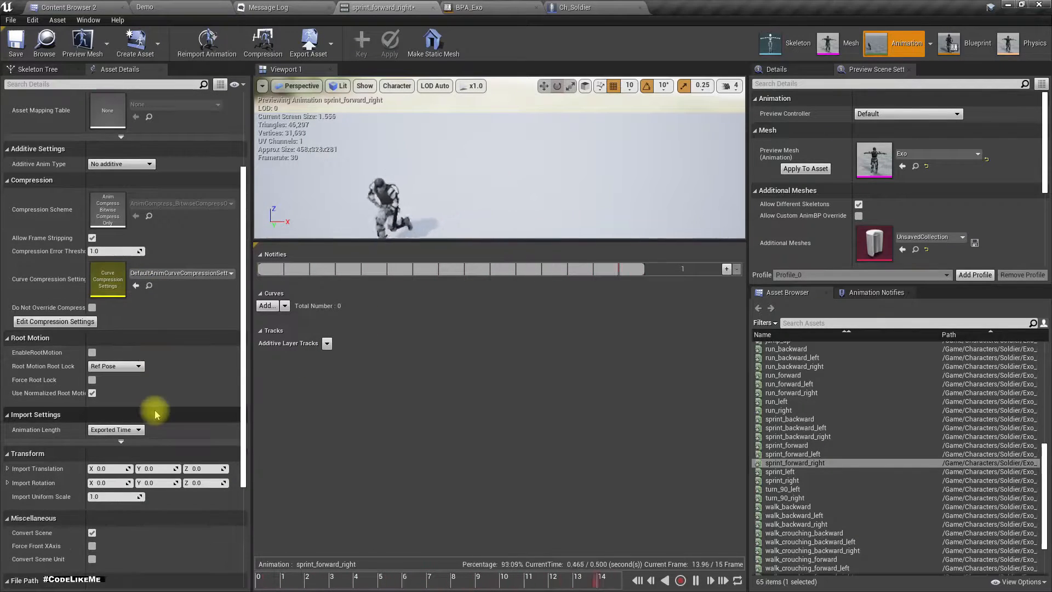
{"action": "left_click", "coordinate": [94, 382]}
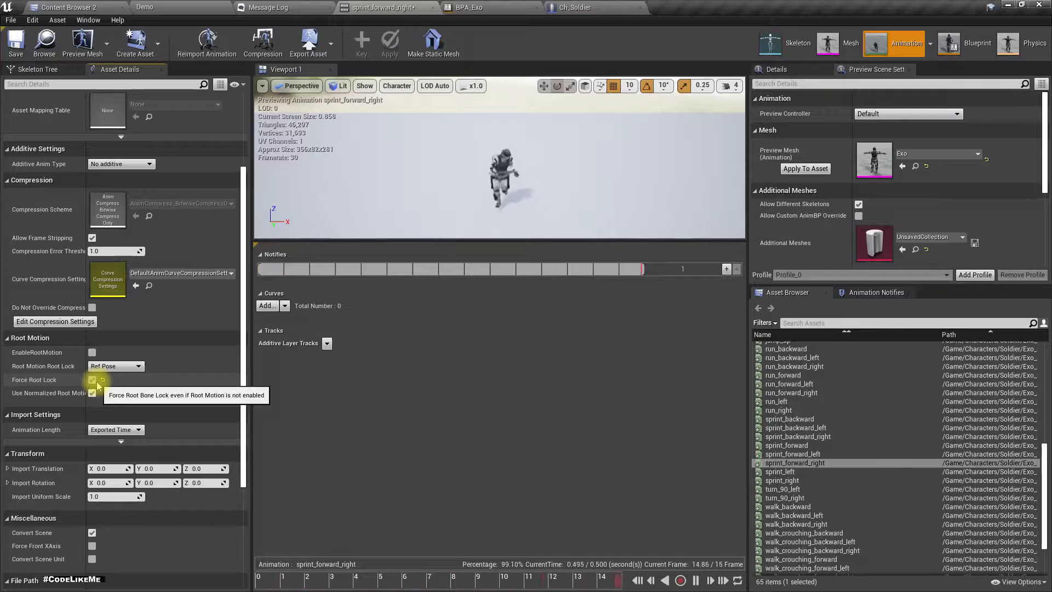
{"action": "right_click_drag", "start_coordinate": [534, 194], "coordinate": [571, 194]}
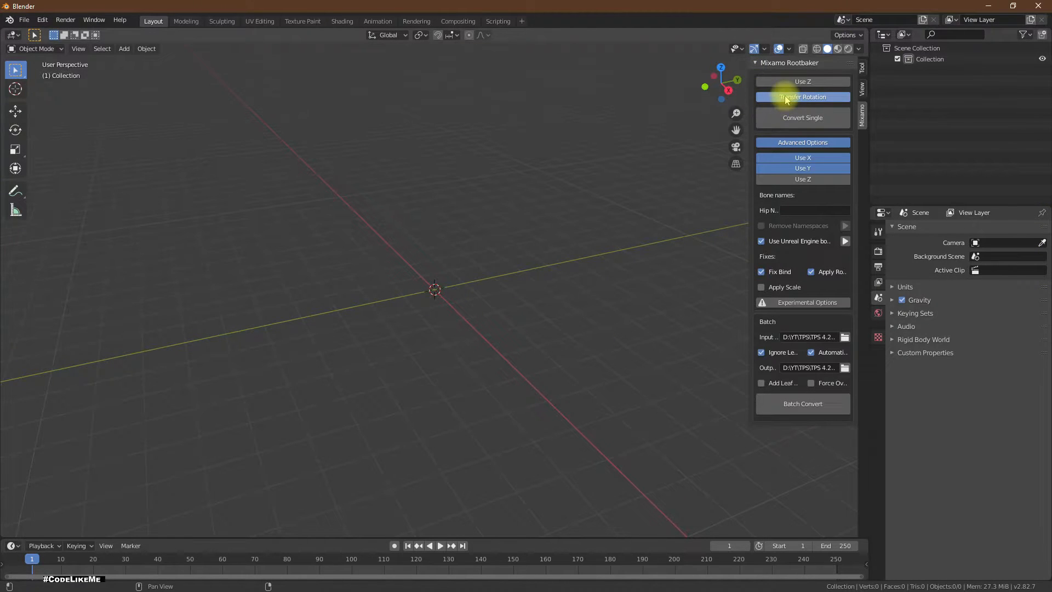
- In Blender's Mixamo Rootbaker, disable Transfer Rotation and run Batch Convert again
{"action": "left_click", "coordinate": [785, 98]}
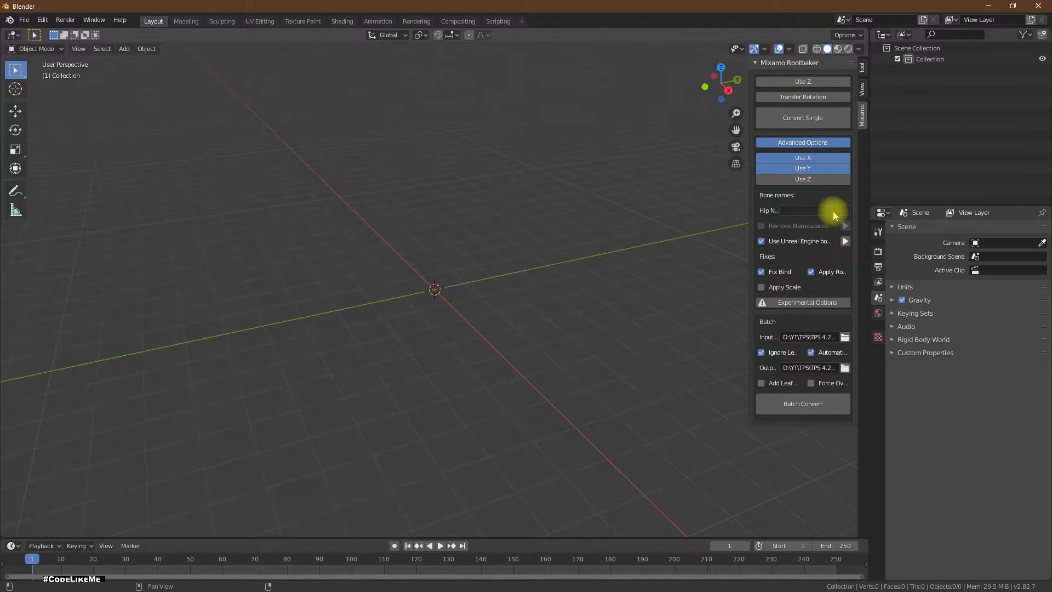
{"action": "left_click", "coordinate": [800, 406]}
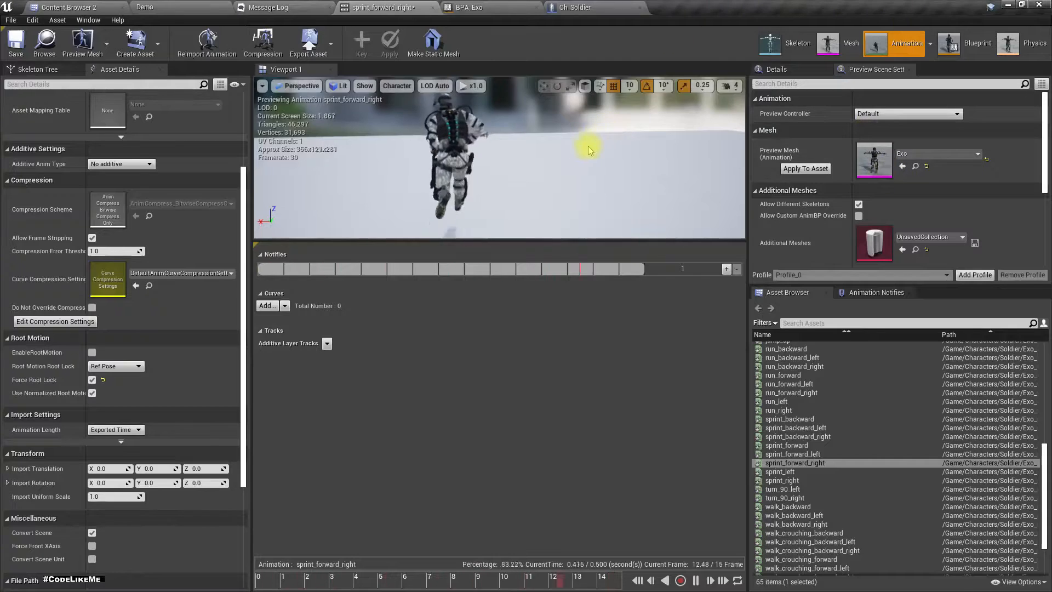
- Return to 8_way_locomotion in Unreal Editor and search for TURN to identify the standing and crouching turn animations
{"action": "left_click", "coordinate": [44, 51]}
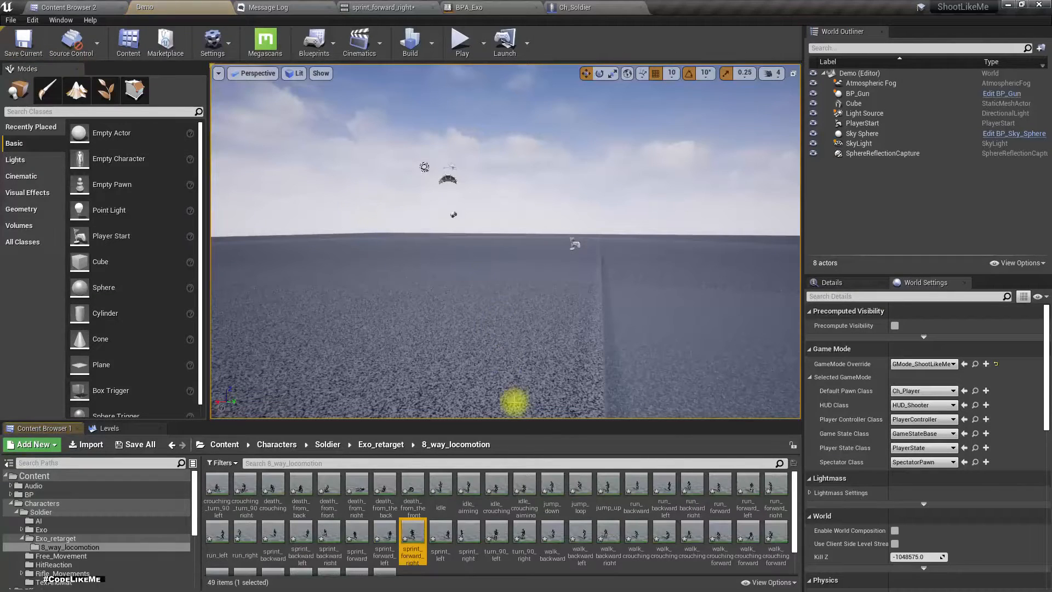
{"action": "left_click", "coordinate": [65, 7]}
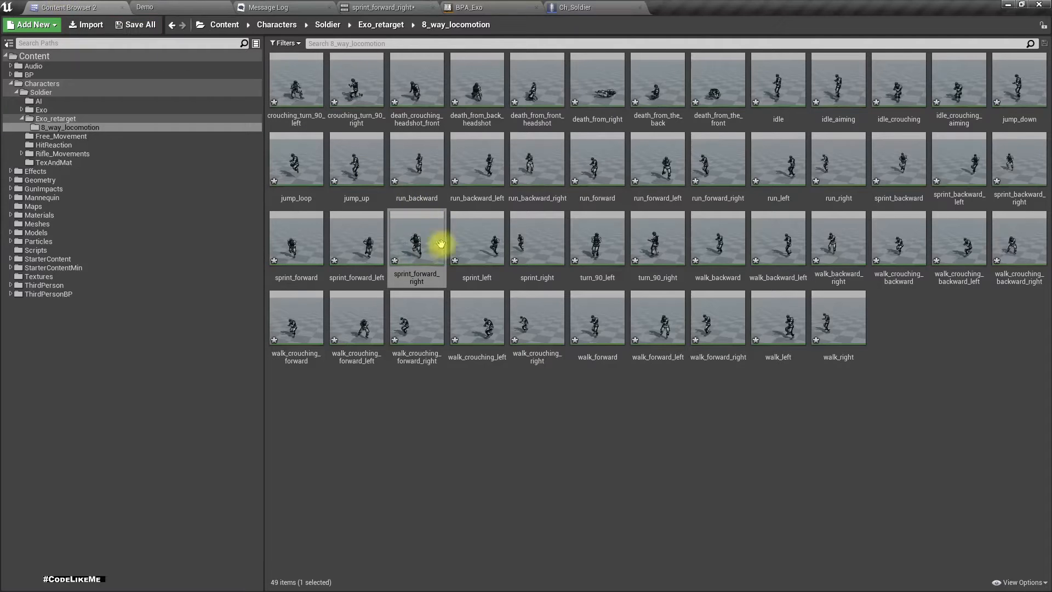
{"action": "left_click", "coordinate": [613, 277]}
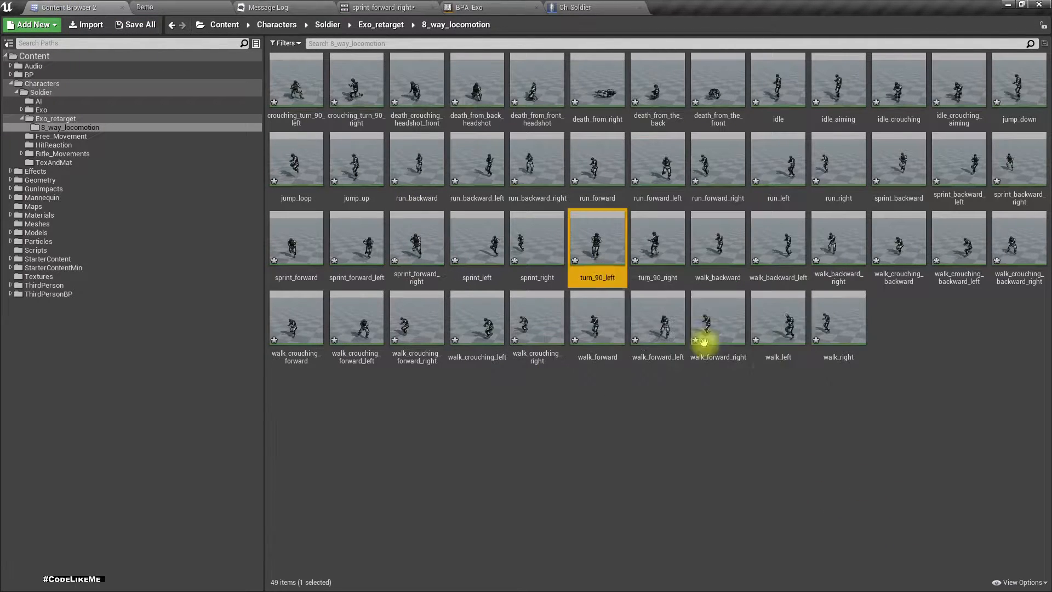
{"action": "left_click", "coordinate": [654, 276]}
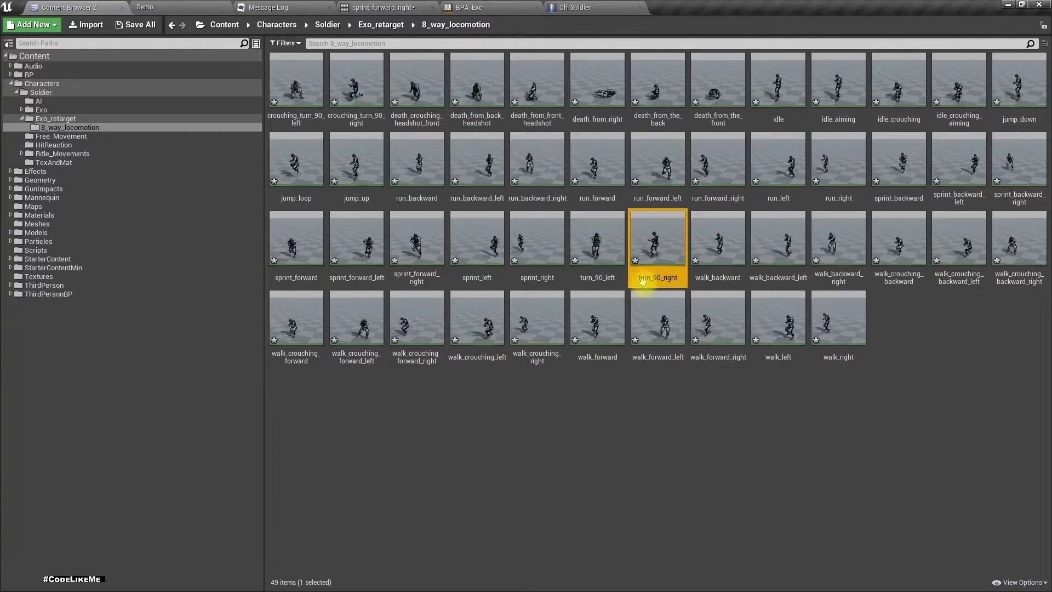
{"action": "left_click", "coordinate": [428, 44]}
{"action": "type", "text": "TURN"}
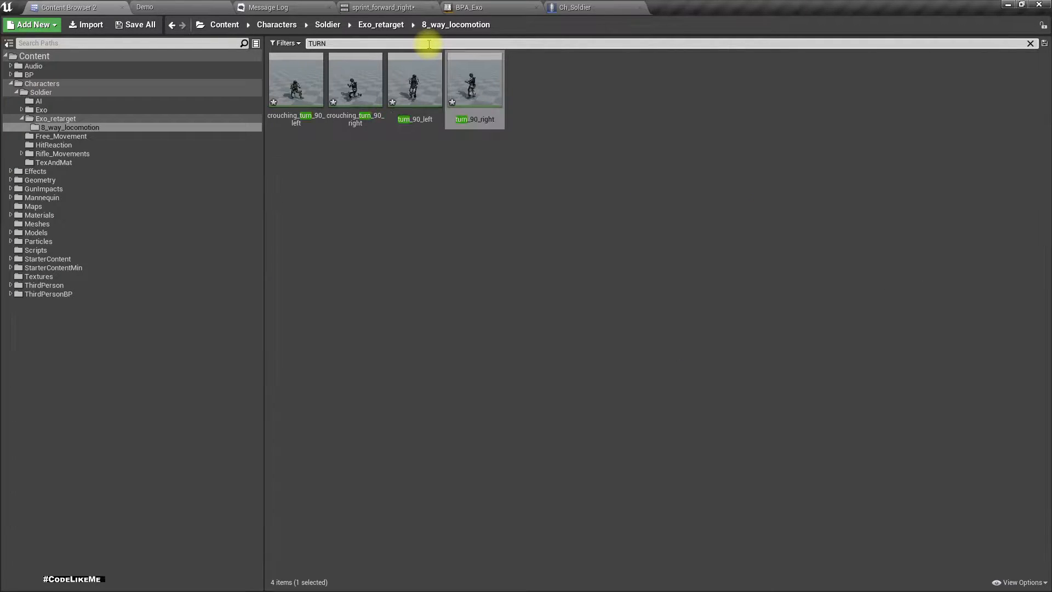
{"action": "left_click", "coordinate": [476, 108]}
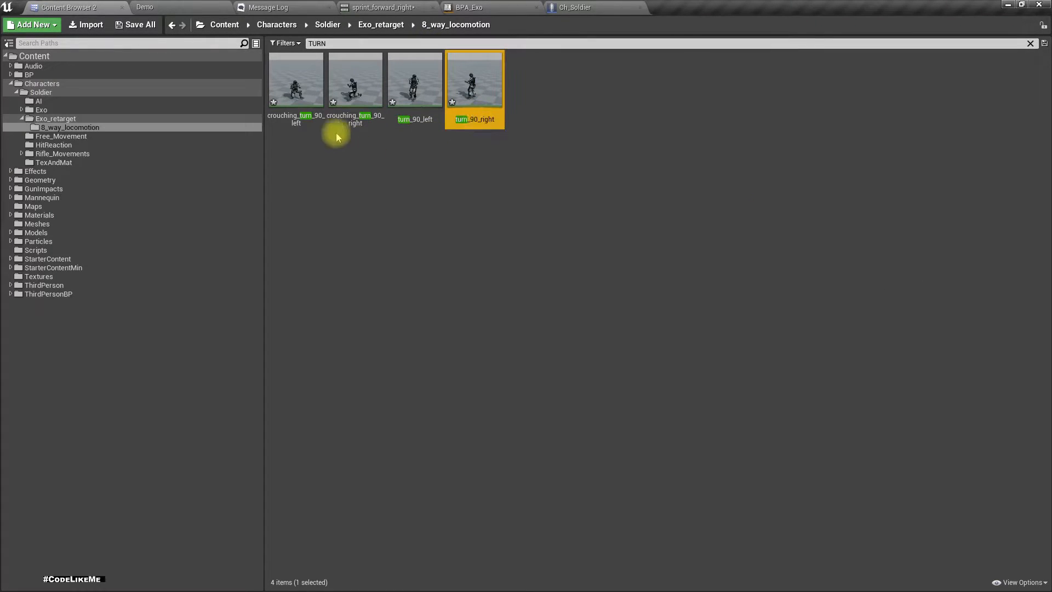
{"action": "left_click", "coordinate": [302, 112], "text": "shift"}
{"action": "left_click", "coordinate": [1030, 44]}
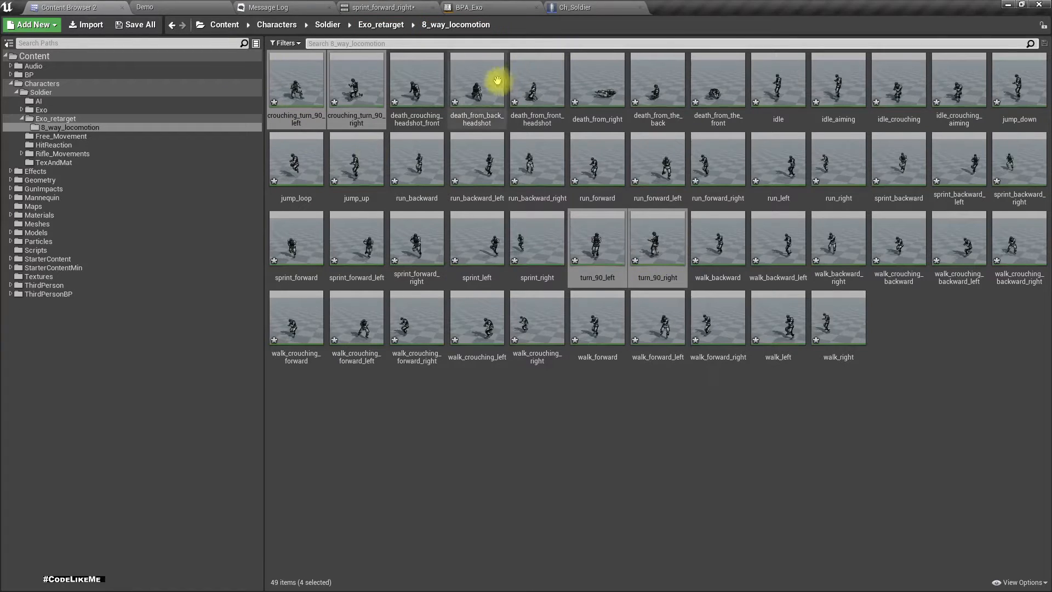
- Reimport every animation in 8_way_locomotion except the standing and crouching 90-degree turns
{"action": "left_click", "coordinate": [419, 93]}
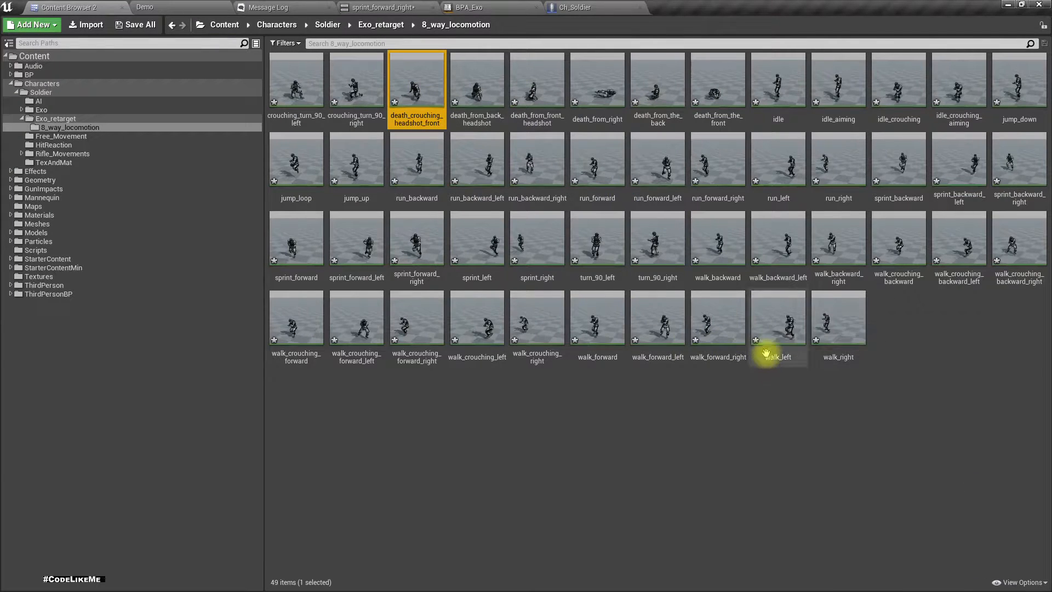
{"action": "left_click", "coordinate": [827, 331], "text": "shift"}
{"action": "left_click_drag", "start_coordinate": [836, 328], "coordinate": [655, 229]}
{"action": "left_click", "coordinate": [655, 225], "text": "ctrl"}
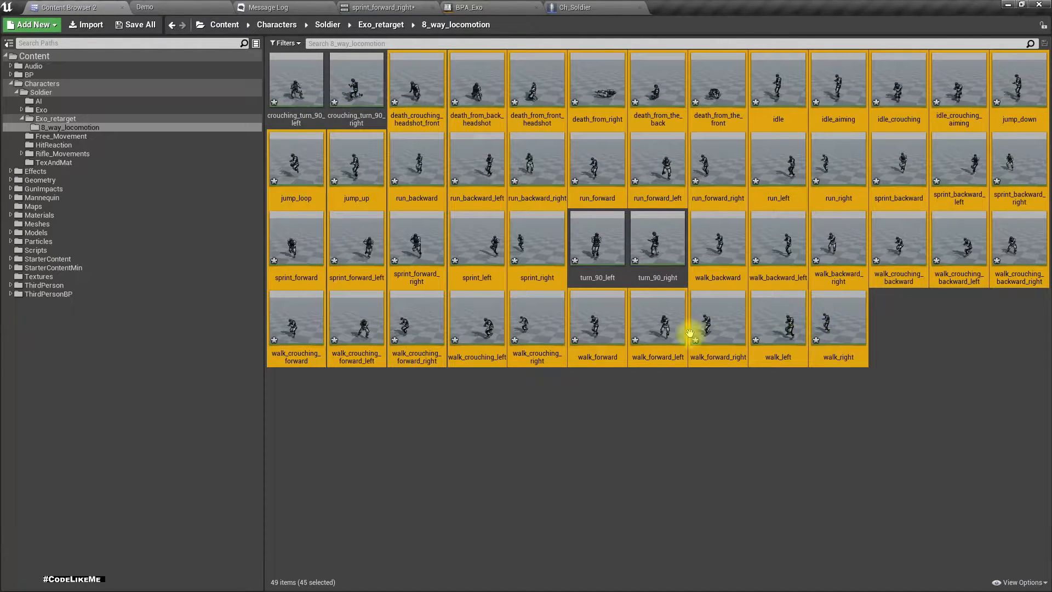
{"action": "right_click", "coordinate": [412, 82]}
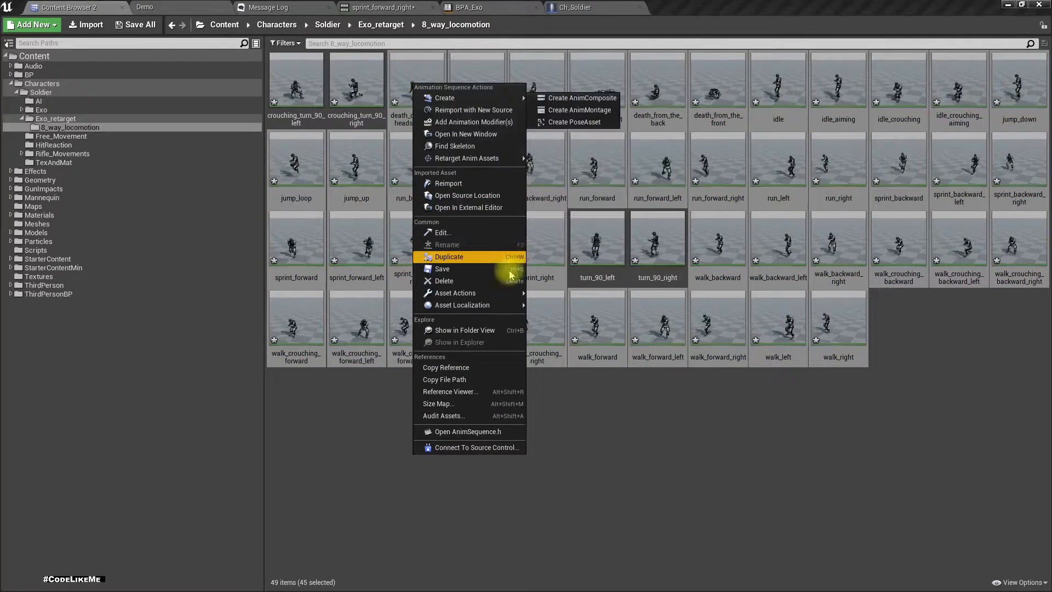
{"action": "mouse_move", "coordinate": [492, 297]}
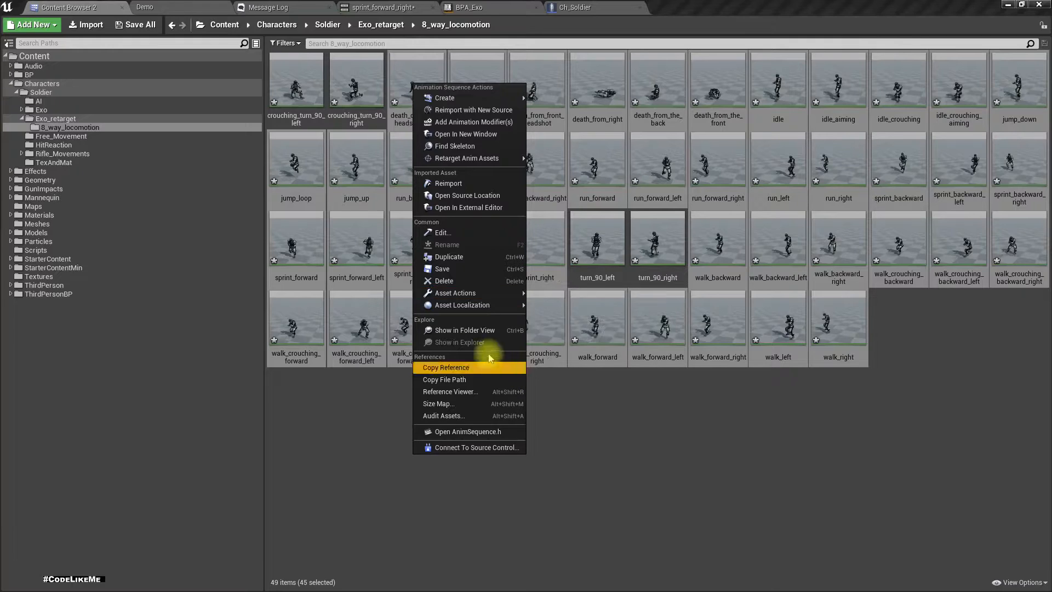
{"action": "left_click", "coordinate": [441, 182]}
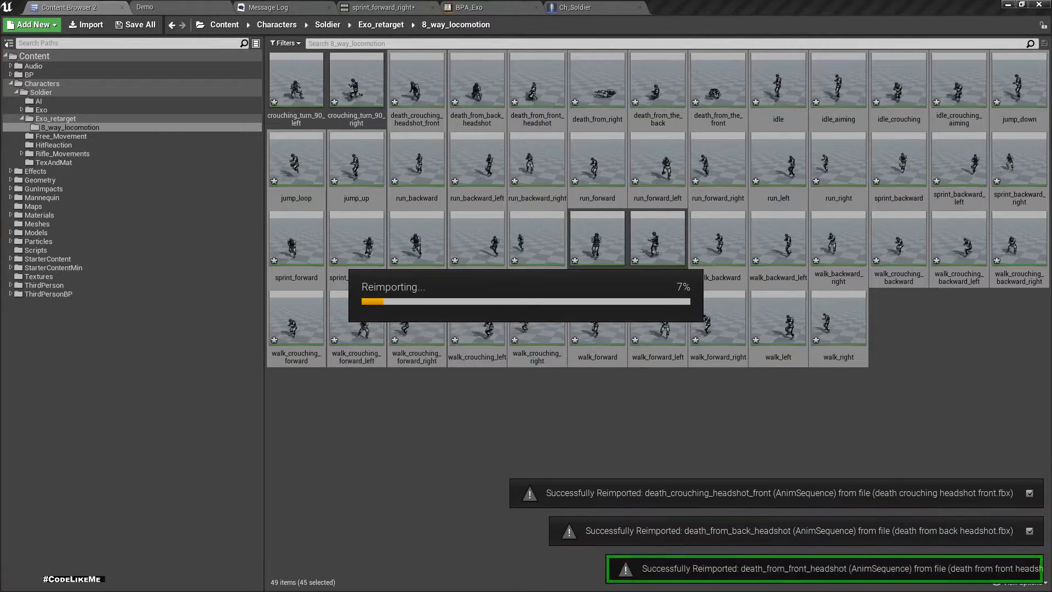
{"action": "left_click", "coordinate": [515, 416]}
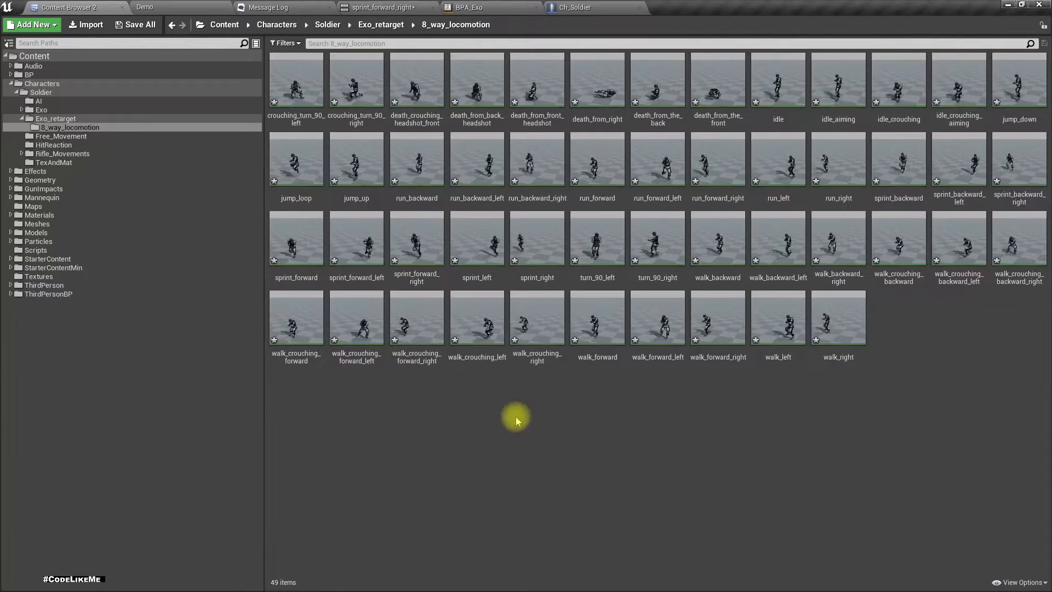
- Open the BSP_Movement blend space in Exo_retarget, preview a diagonal forward-right blend, and locate the asset in its folder
{"action": "left_click", "coordinate": [380, 25]}
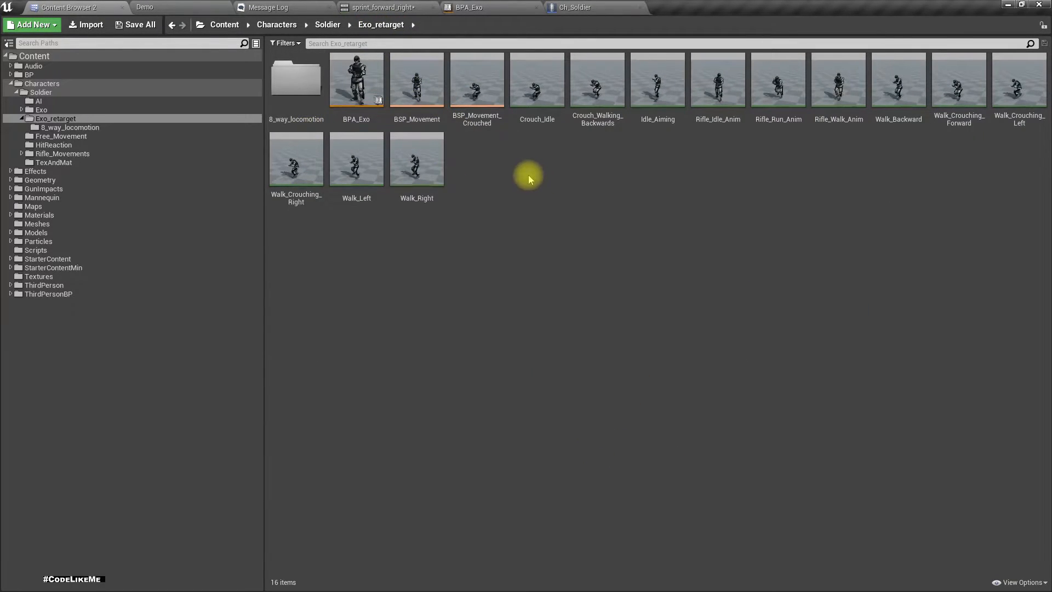
{"action": "double_click", "coordinate": [427, 110]}
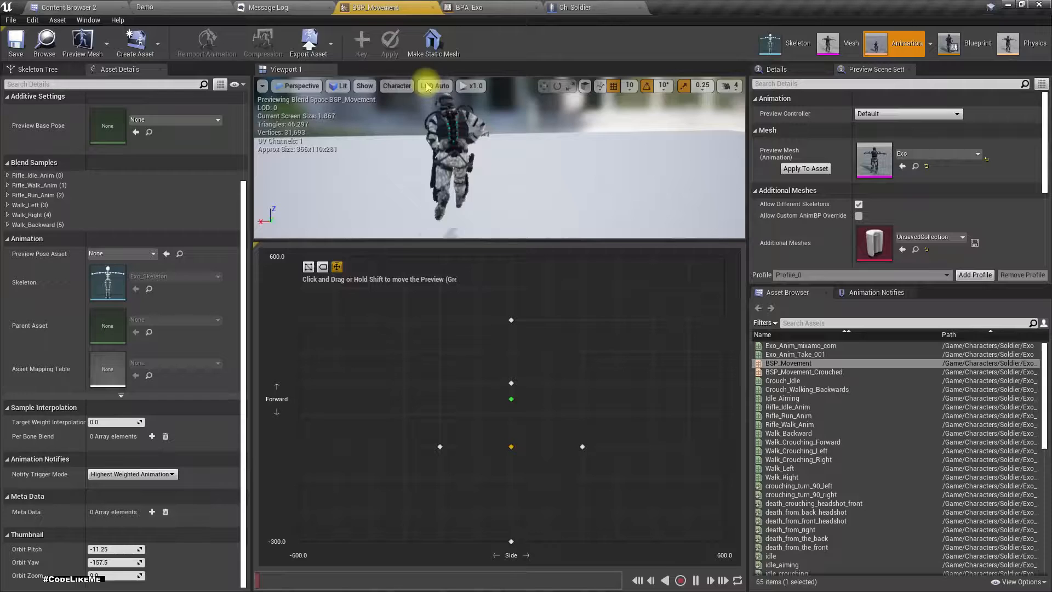
{"action": "left_click_drag", "start_coordinate": [511, 399], "coordinate": [596, 348]}
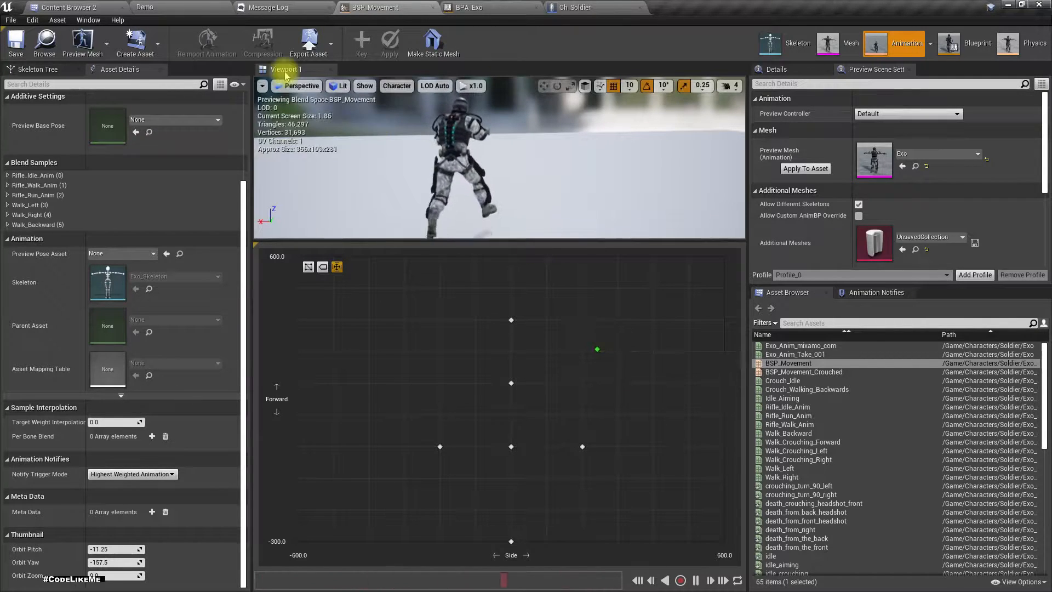
{"action": "left_click", "coordinate": [43, 46]}
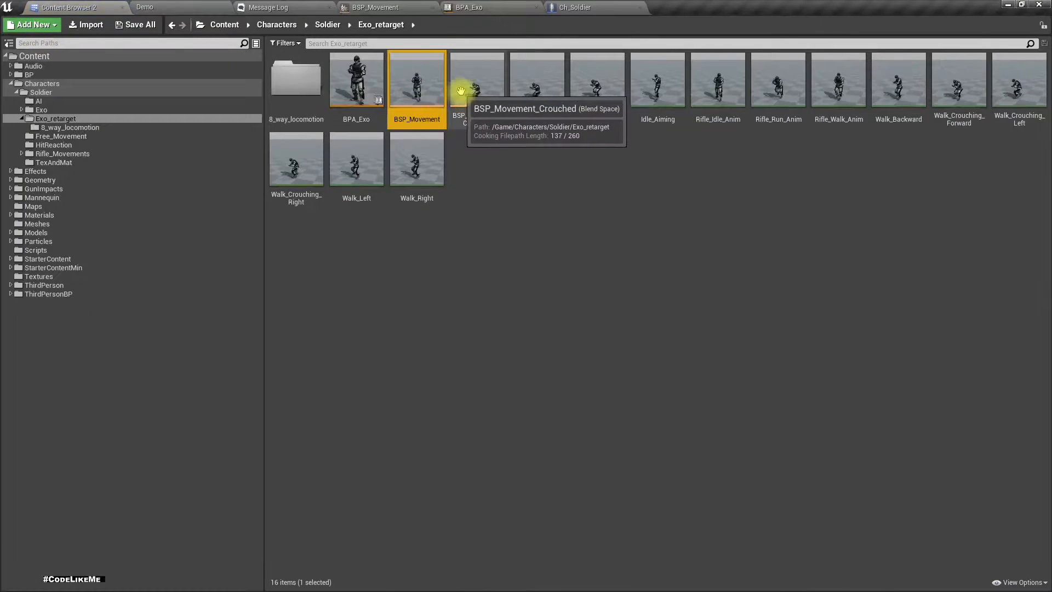
- Create a Blend Space asset in the Exo_retarget folder using Exo_Skeleton
{"action": "right_click", "coordinate": [514, 170]}
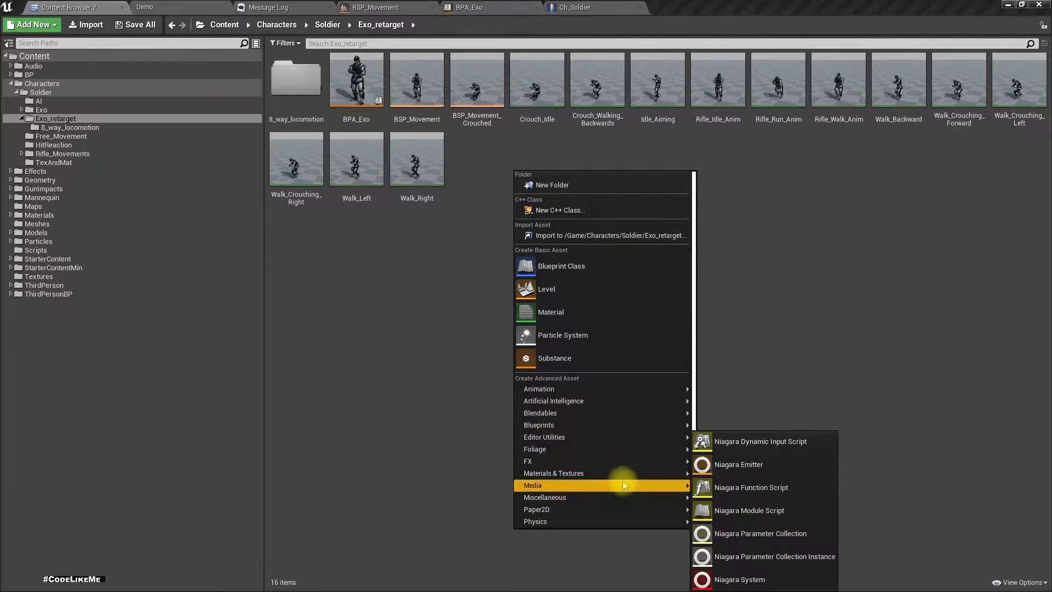
{"action": "mouse_move", "coordinate": [612, 388]}
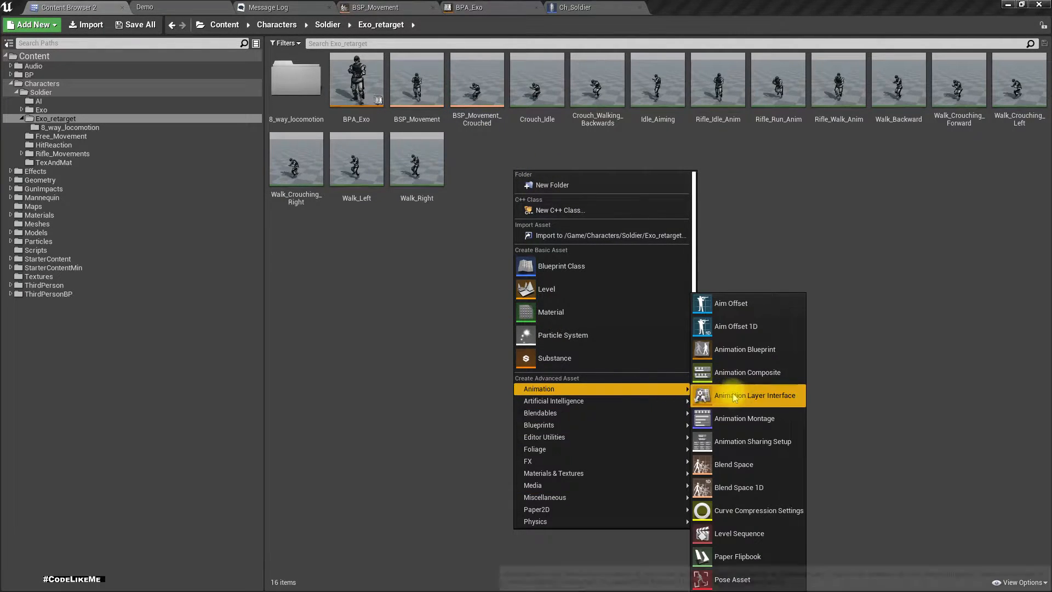
{"action": "left_click", "coordinate": [751, 456]}
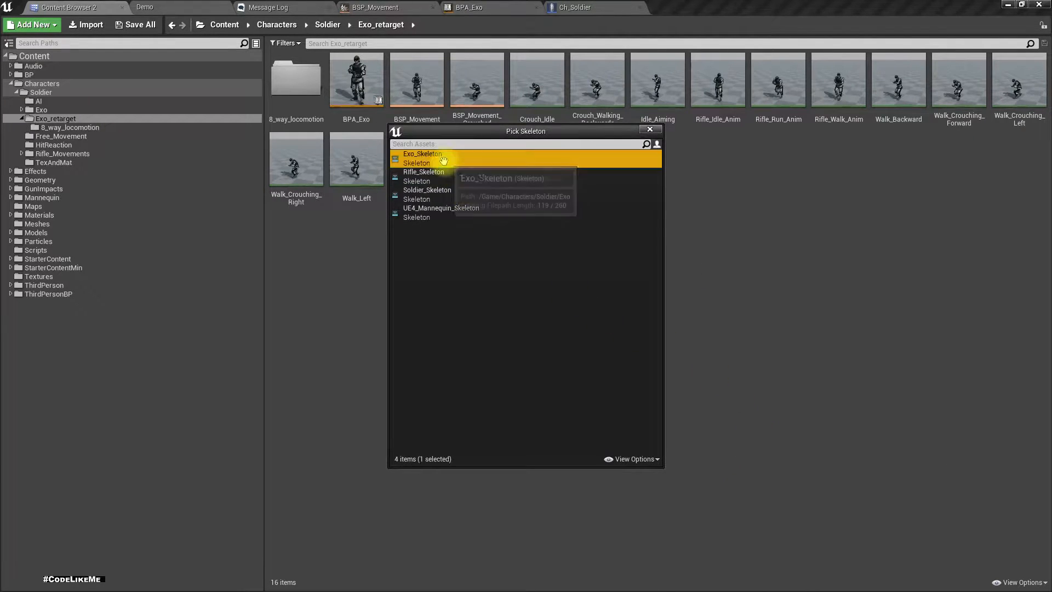
{"action": "left_click", "coordinate": [441, 160]}
- Name the new blend space BSP_8Way_Locomotion and open it for editing
{"action": "type", "text": "b"}
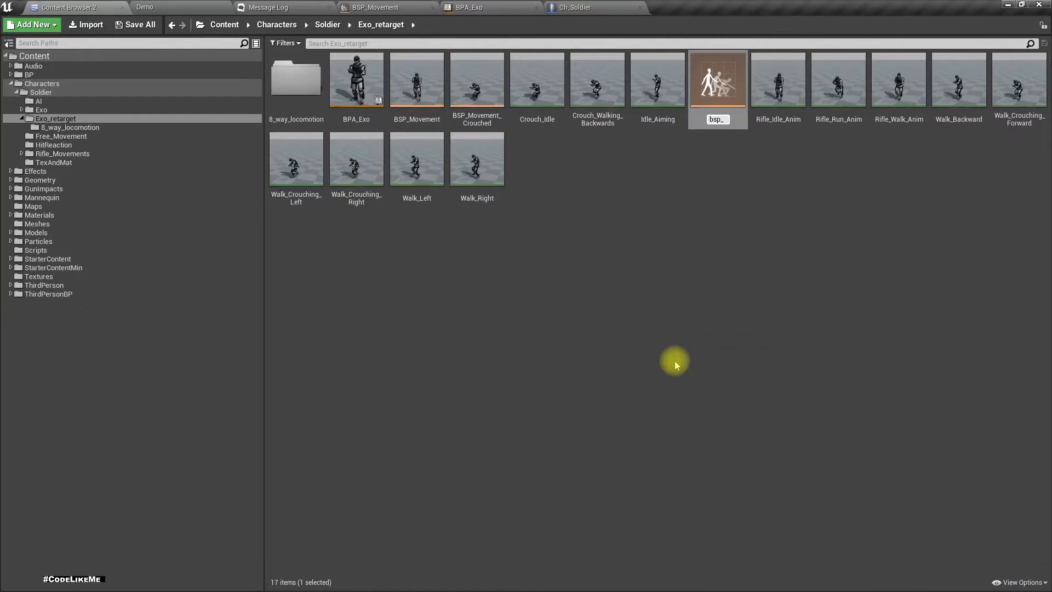
{"action": "key", "text": "BackSpace"}
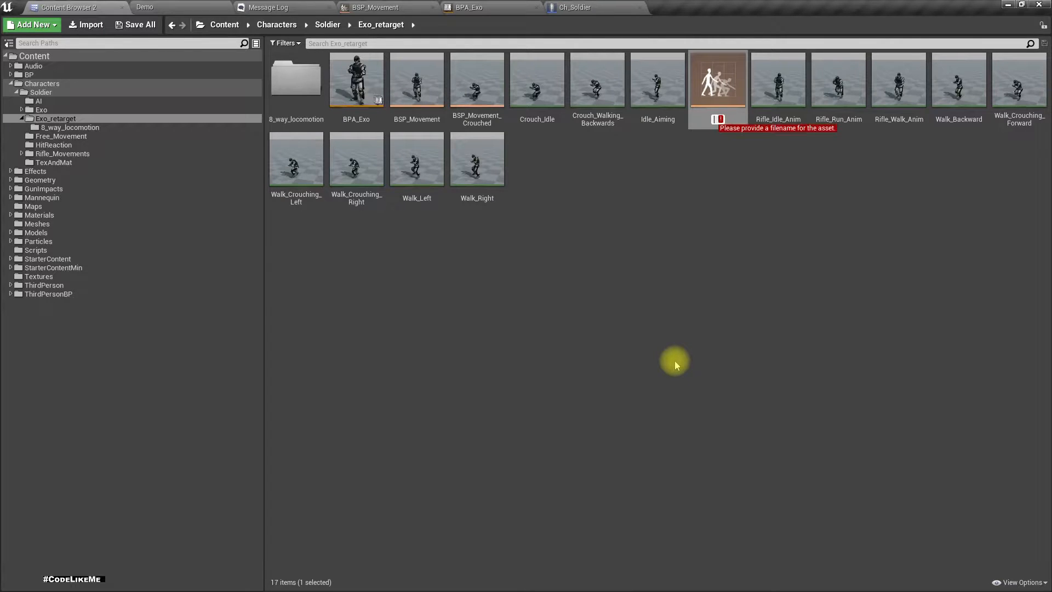
{"action": "type", "text": "BSP_8Way"}
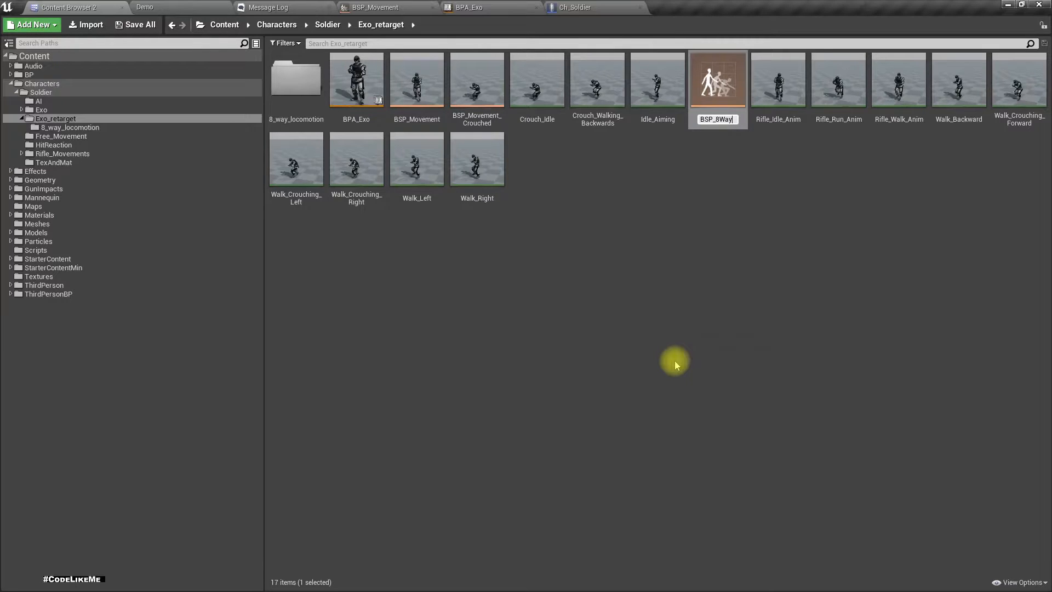
{"action": "type", "text": "_W"}
{"action": "key", "text": "BackSpace"}
{"action": "type", "text": "Locomotion"}
{"action": "key", "text": "Return"}
{"action": "key", "text": "F2"}
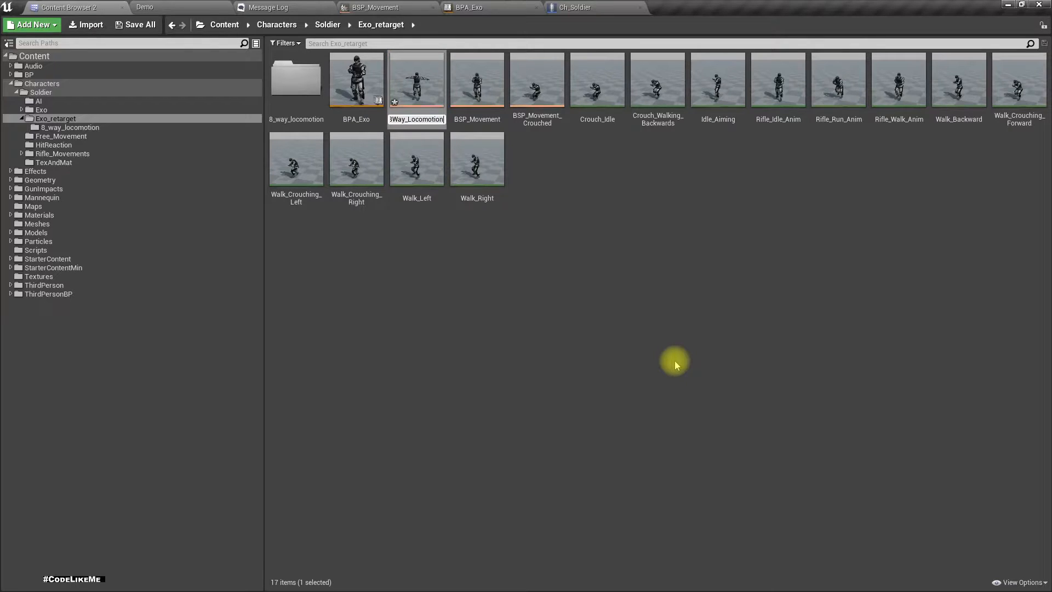
{"action": "key", "text": "Return"}
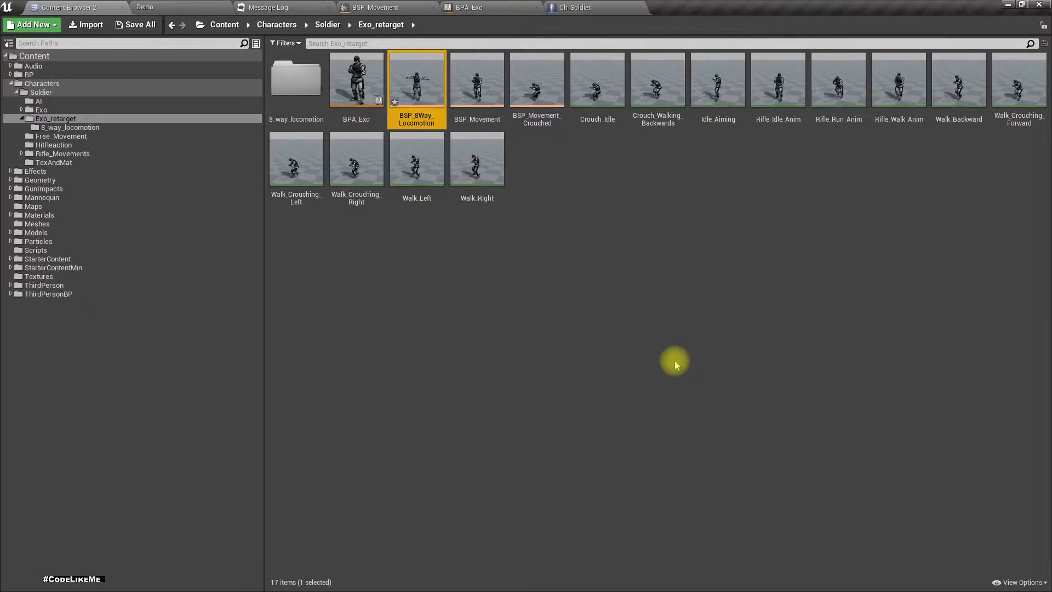
{"action": "key", "text": "Return"}
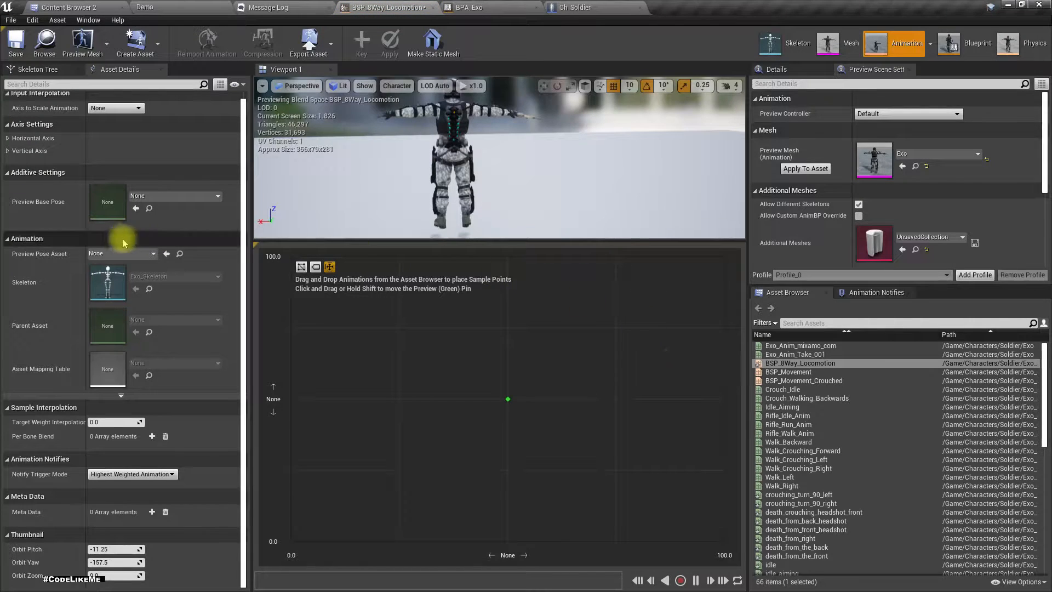
- Name the horizontal axis side, set its range from -600 to 600, and use 48 grid divisions
{"action": "left_click", "coordinate": [10, 138]}
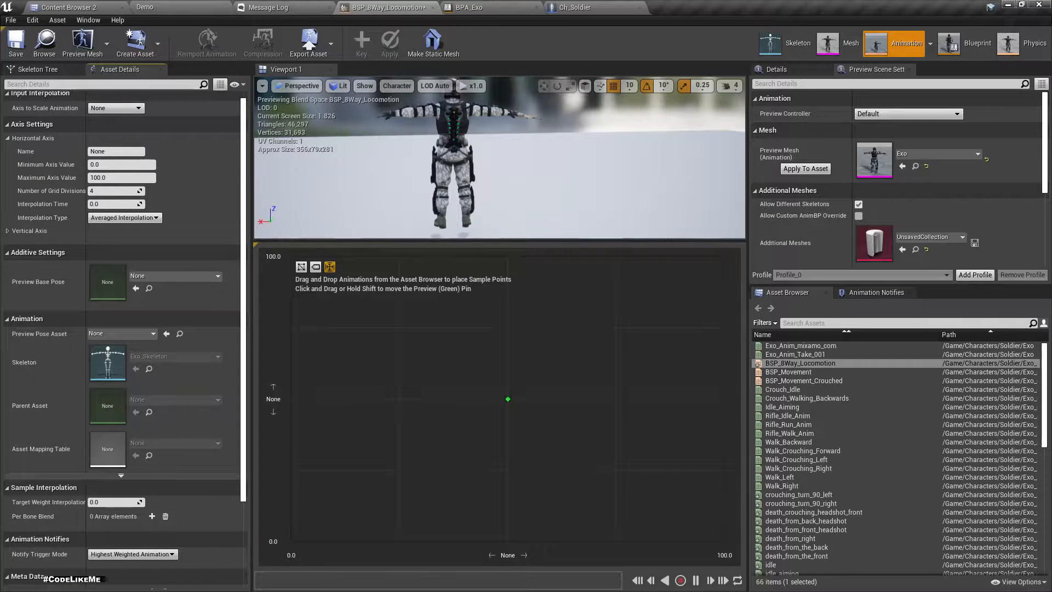
{"action": "left_click", "coordinate": [119, 150]}
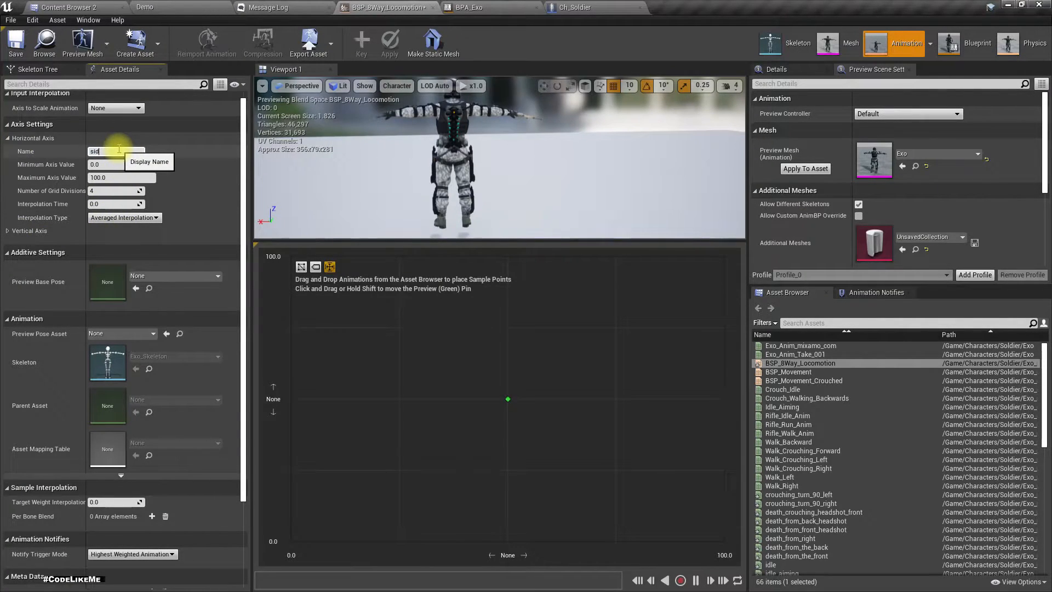
{"action": "left_click", "coordinate": [119, 164]}
{"action": "type", "text": "-600"}
{"action": "key", "text": "Tab"}
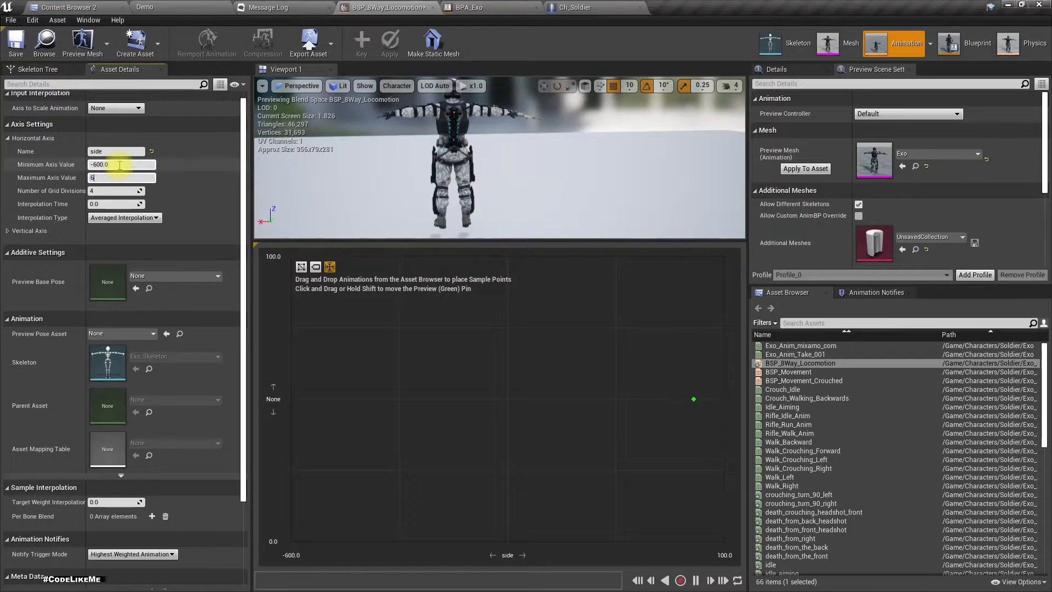
{"action": "left_click", "coordinate": [110, 191]}
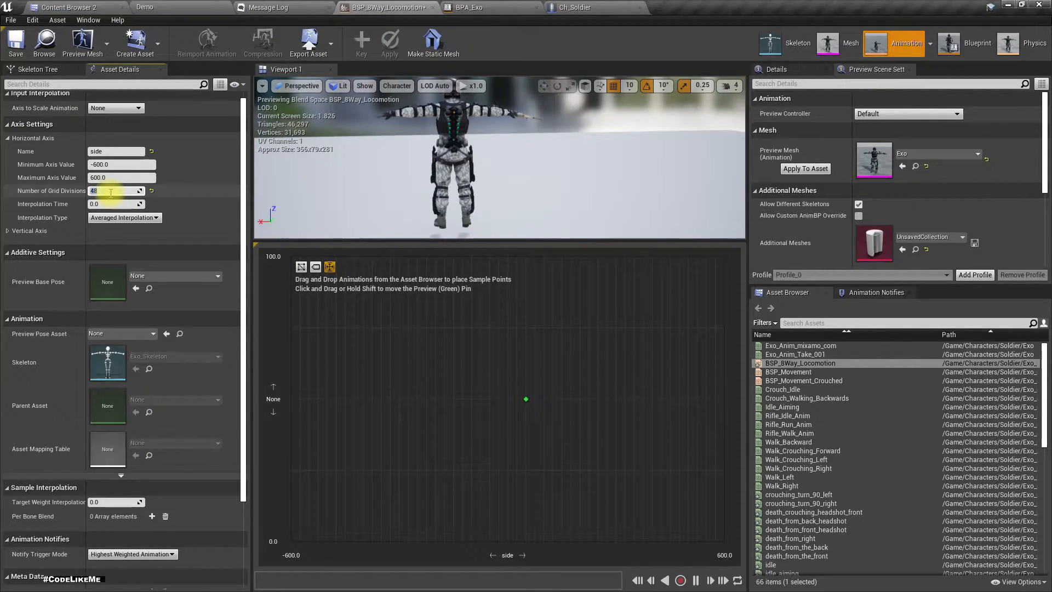
- Name the vertical axis Forward, set its range from -600 to 600, and use 48 grid divisions
{"action": "left_click", "coordinate": [9, 231]}
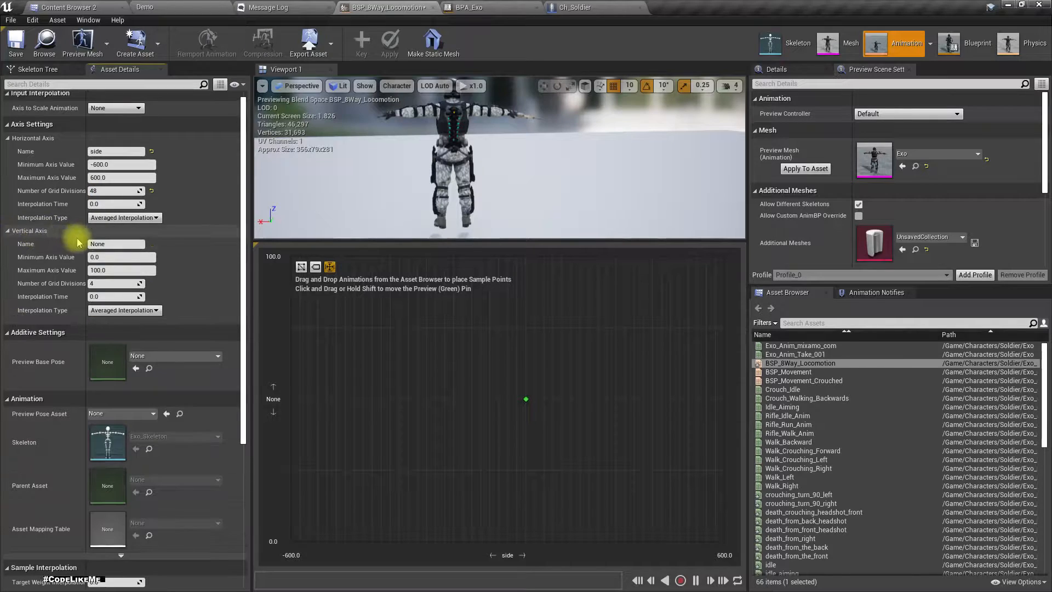
{"action": "left_click", "coordinate": [118, 245]}
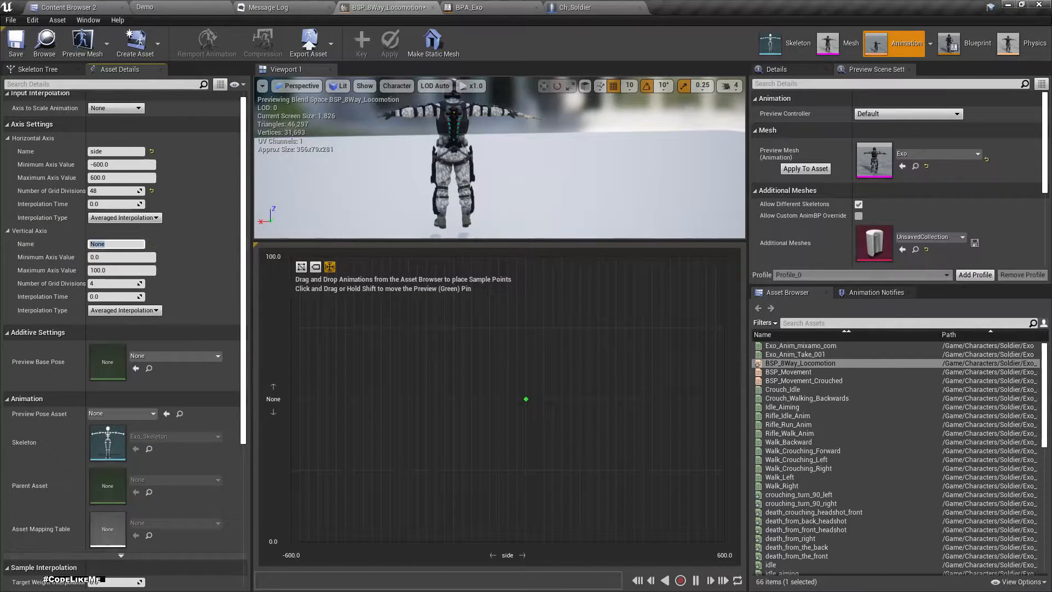
{"action": "key", "text": "Return"}
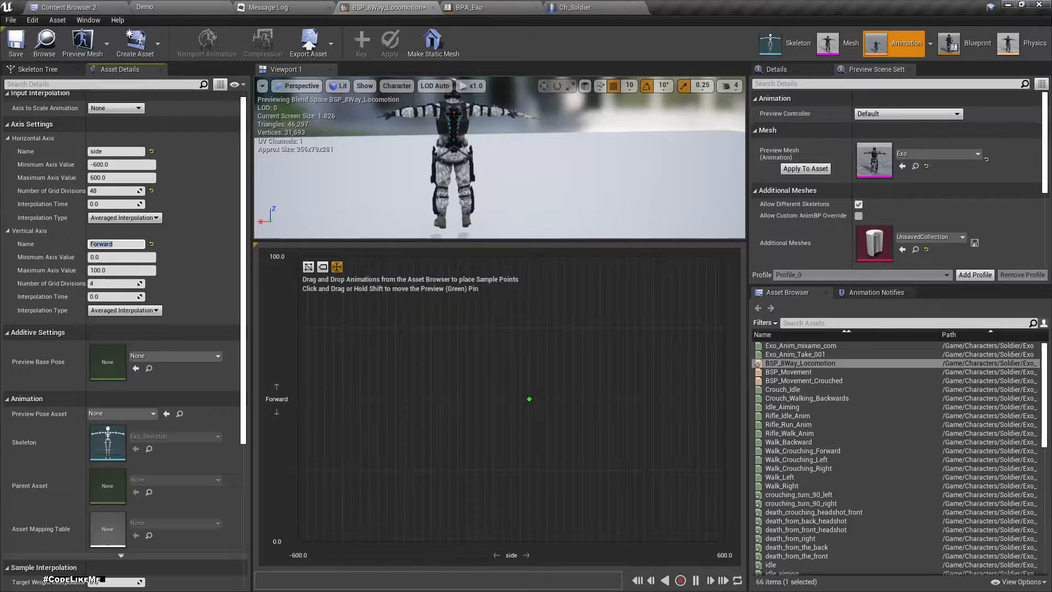
{"action": "left_click", "coordinate": [115, 258]}
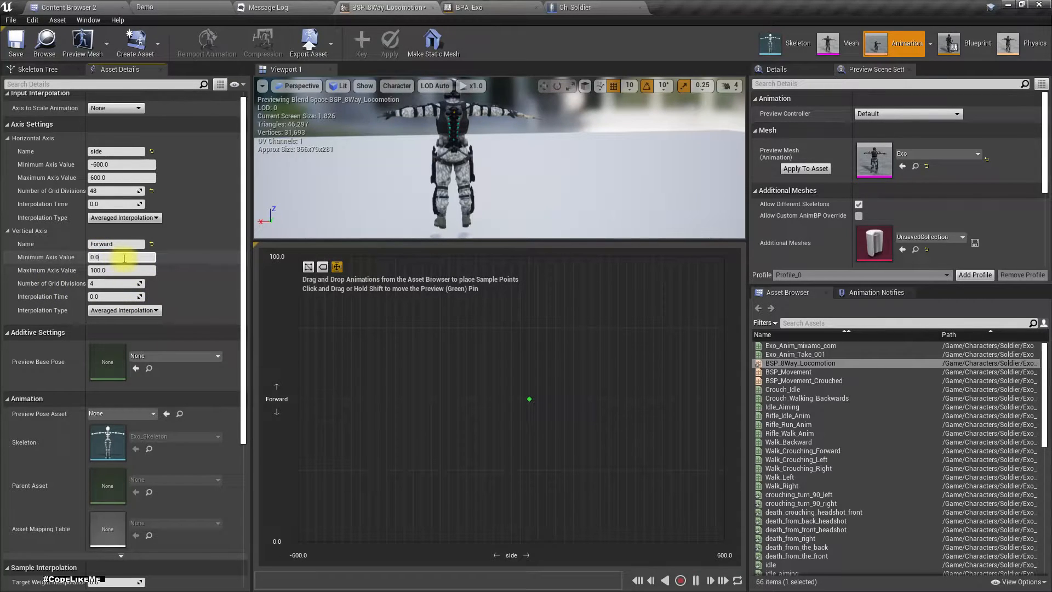
{"action": "type", "text": "-600"}
{"action": "key", "text": "Tab"}
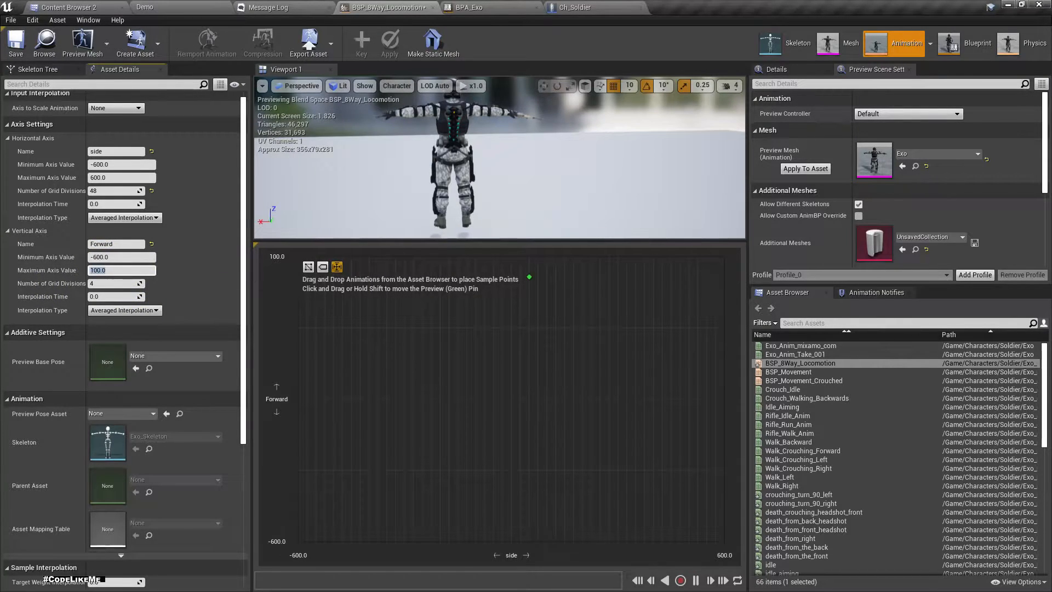
{"action": "type", "text": "600"}
{"action": "key", "text": "Return"}
{"action": "key", "text": "Tab"}
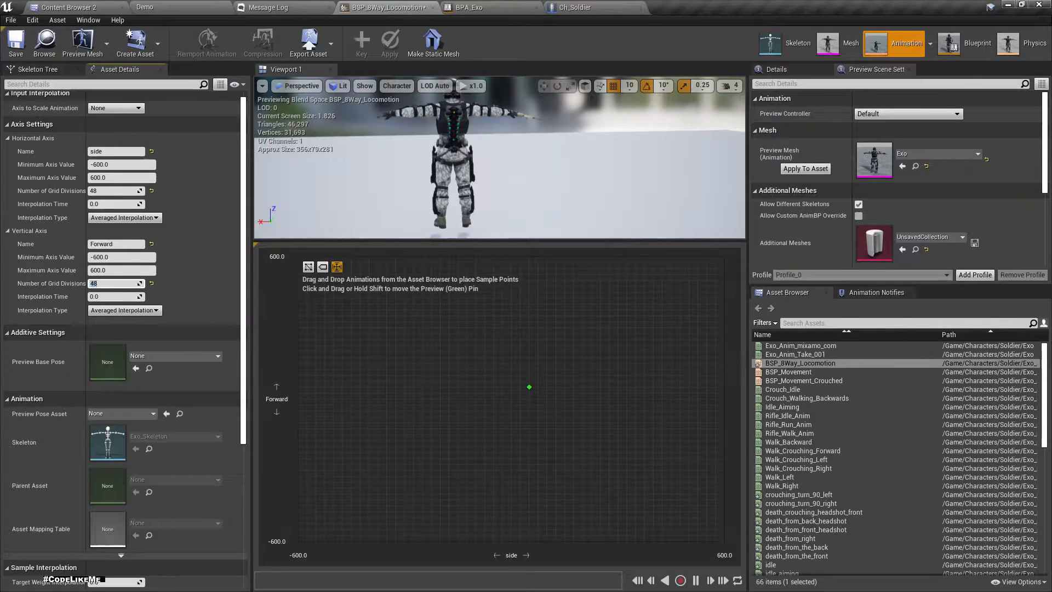
{"action": "key", "text": "shift"}
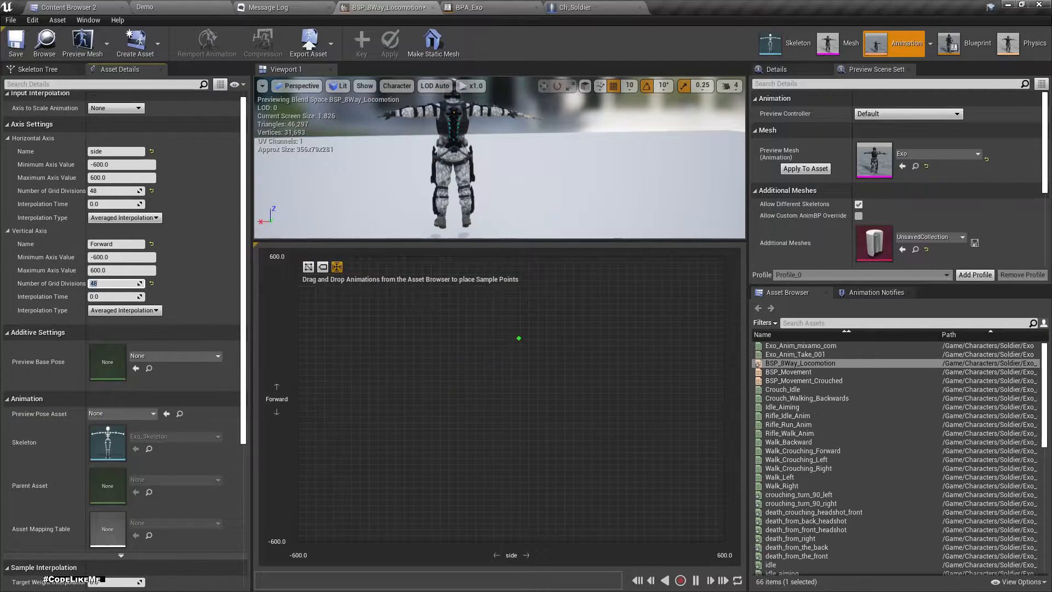
- Set the number of grid divisions to 12 on both the vertical and horizontal axes
{"action": "left_click", "coordinate": [129, 190]}
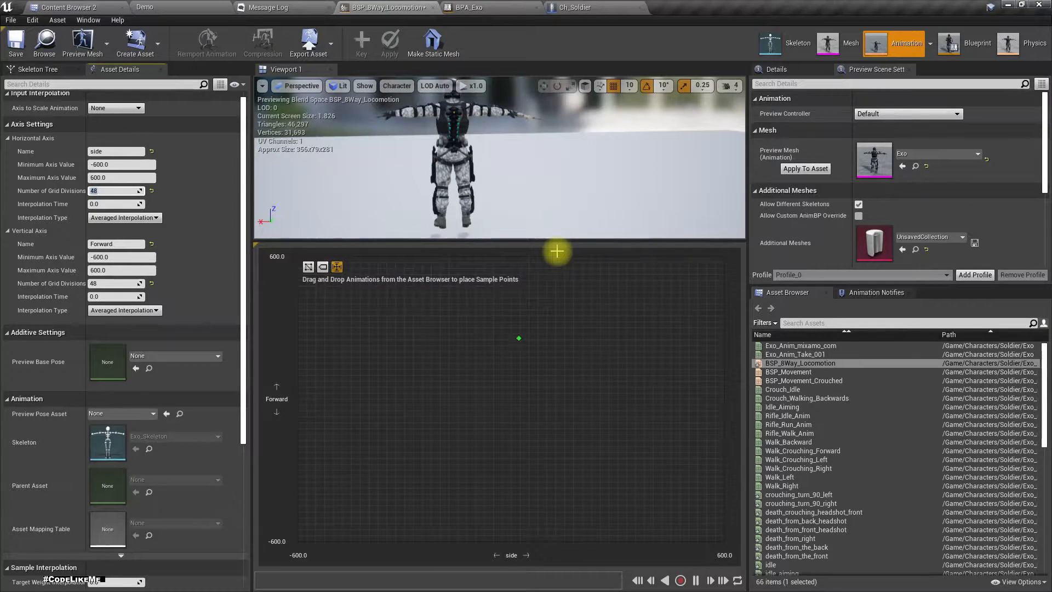
{"action": "left_click_drag", "start_coordinate": [127, 283], "coordinate": [93, 284]}
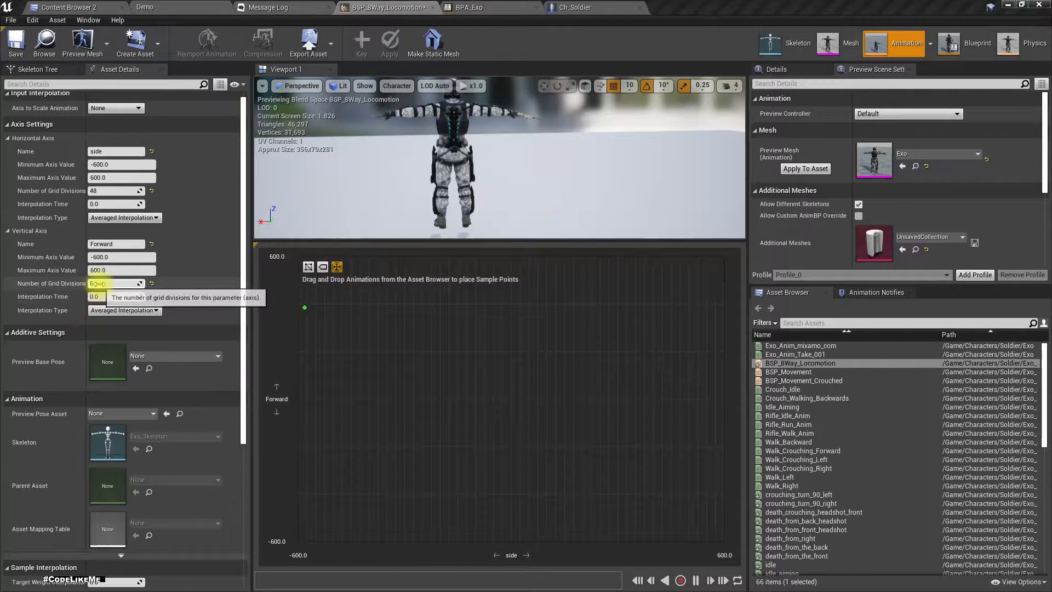
{"action": "left_click", "coordinate": [110, 284]}
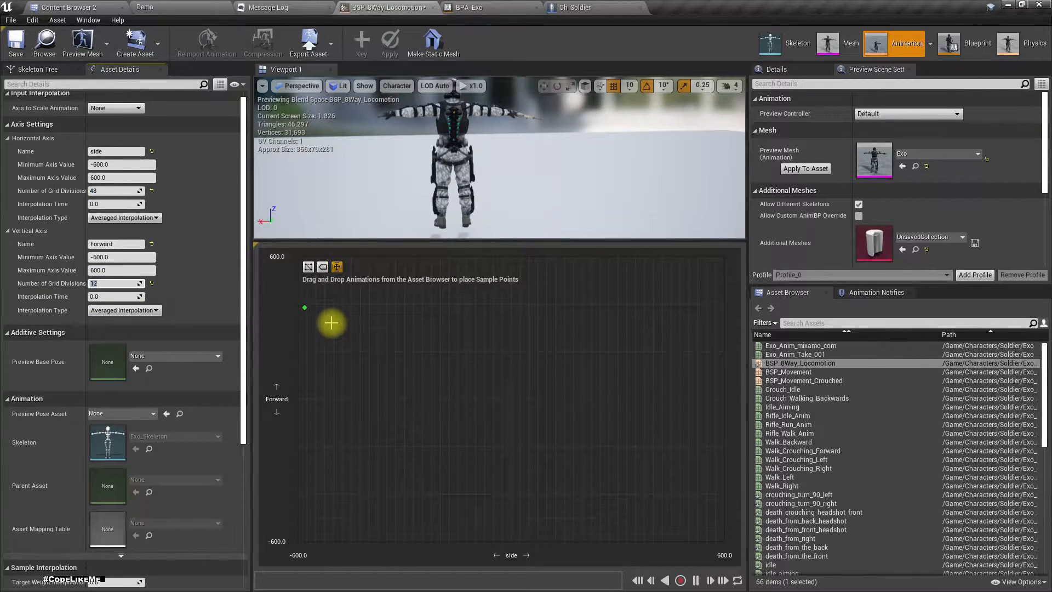
{"action": "left_click", "coordinate": [110, 190]}
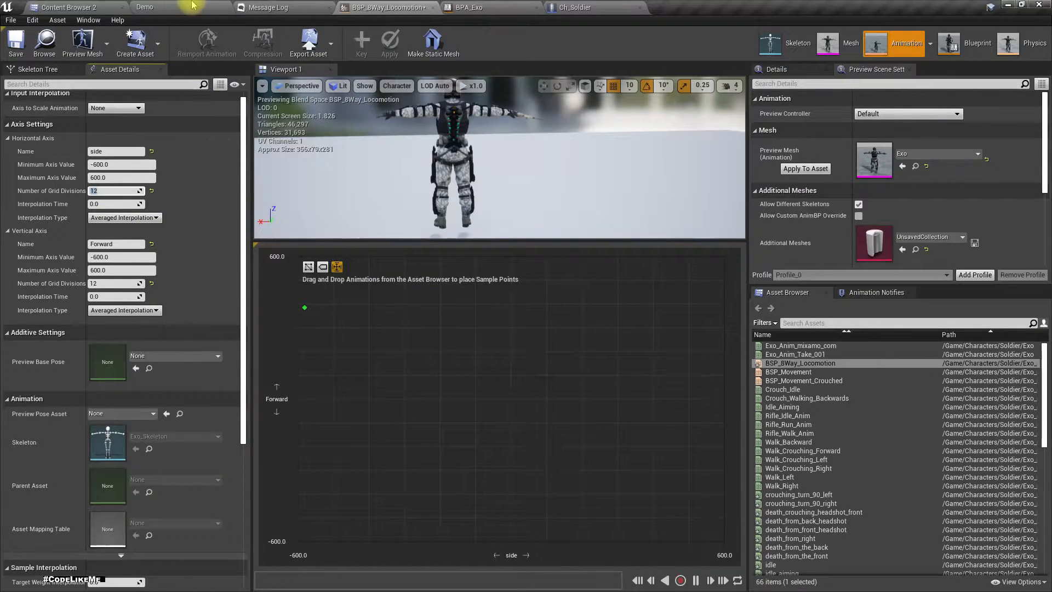
- Place the idle animation from 8_way_locomotion in the blend space at side 0, Forward 0
{"action": "left_click", "coordinate": [117, 5]}
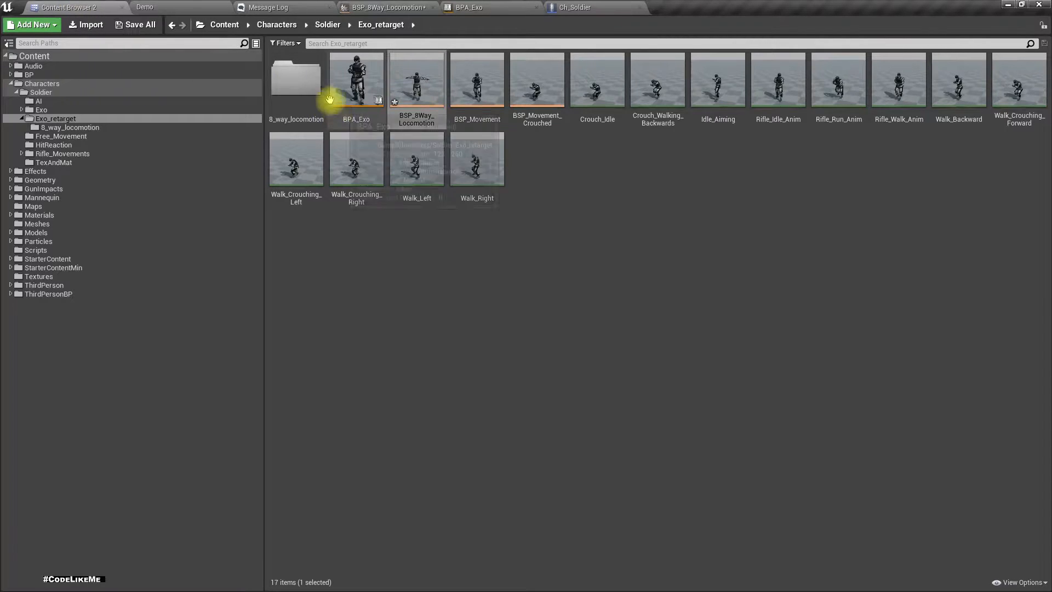
{"action": "double_click", "coordinate": [320, 84]}
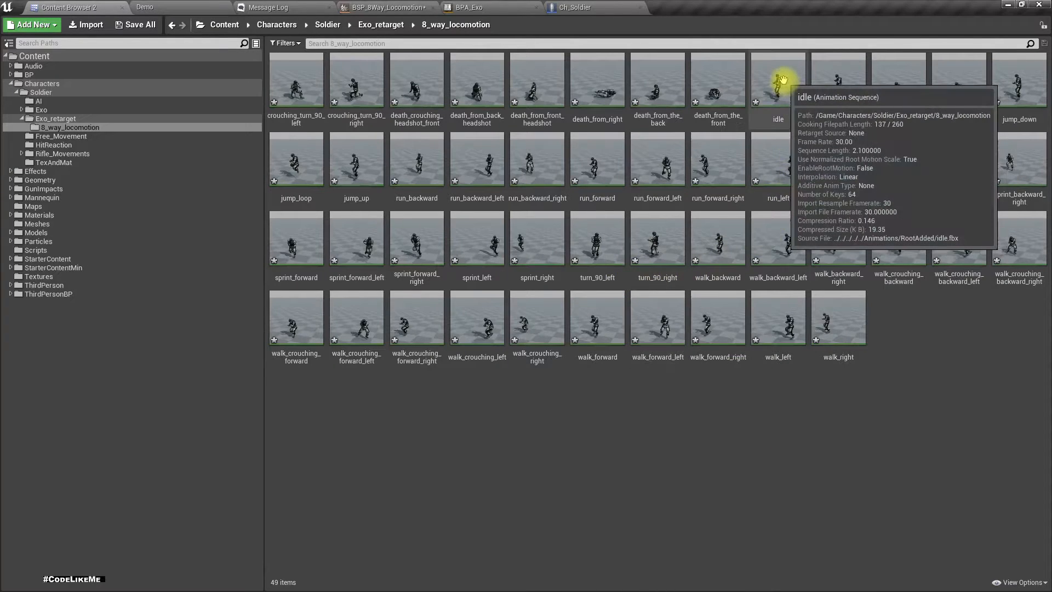
{"action": "left_click_drag", "start_coordinate": [771, 83], "coordinate": [509, 403]}
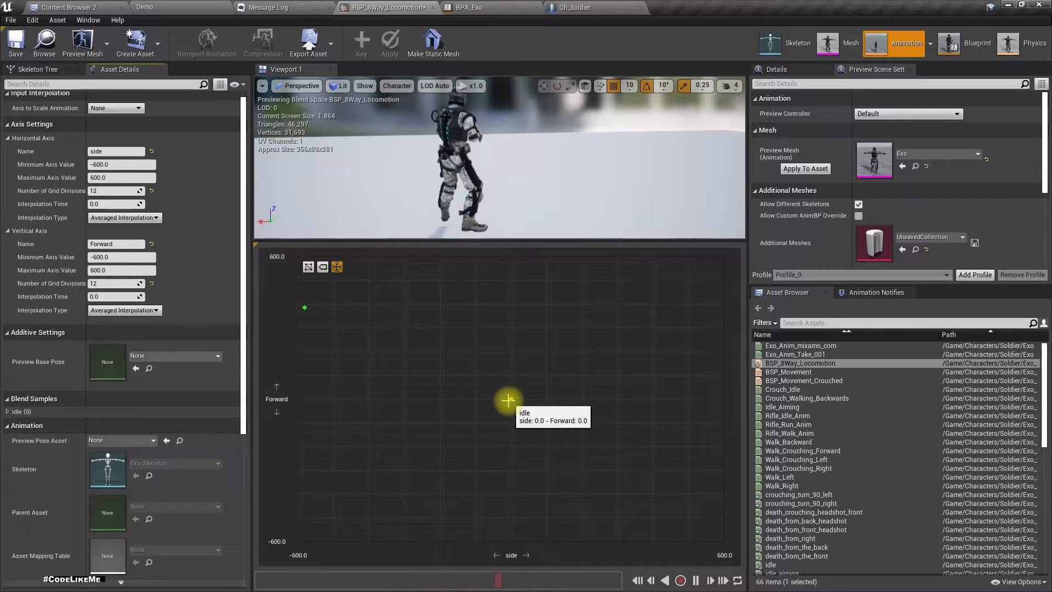
- Move the Content Browser beside the blend space editor and place run_backward at side 0, Forward -400
{"action": "left_click_drag", "start_coordinate": [81, 6], "coordinate": [290, 5]}
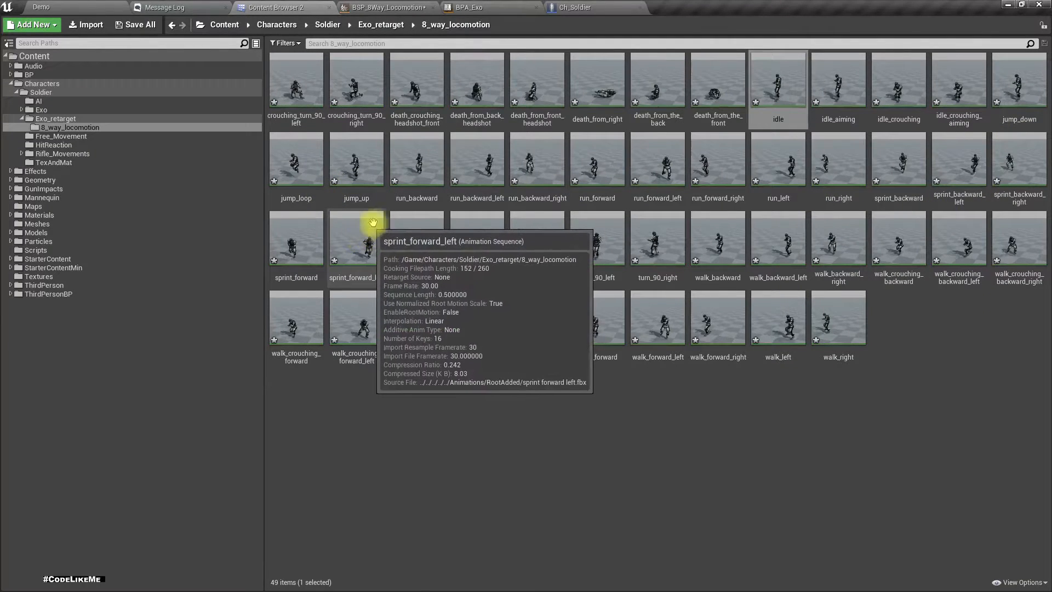
{"action": "left_click", "coordinate": [418, 160]}
{"action": "left_click_drag", "start_coordinate": [418, 160], "coordinate": [512, 493]}
- In Ch_Soldier's Movement Mode graph, set the Running speed to 400 on the Select node feeding Target Walk Speed
{"action": "left_click", "coordinate": [575, 7]}
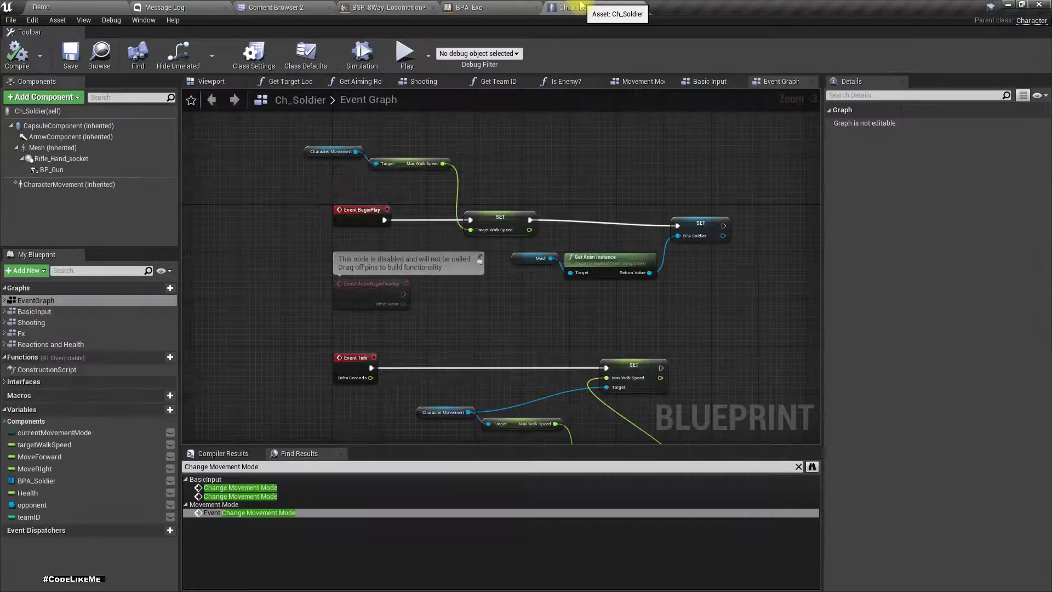
{"action": "right_click_drag", "start_coordinate": [596, 342], "coordinate": [551, 223]}
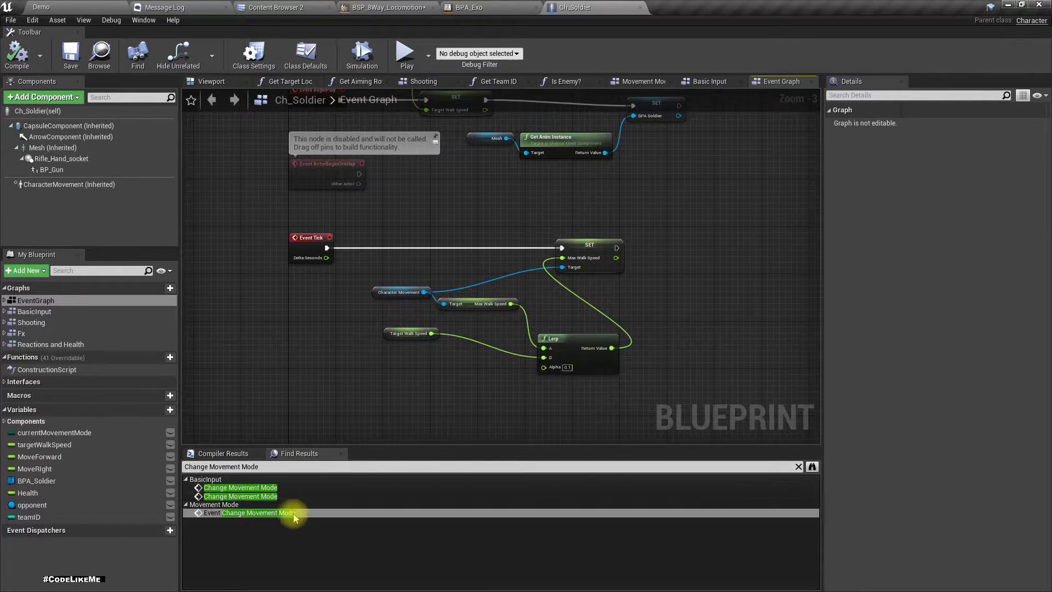
{"action": "left_click", "coordinate": [707, 81]}
{"action": "scroll", "coordinate": [557, 305], "scroll_direction": "up", "scroll_amount": 5}
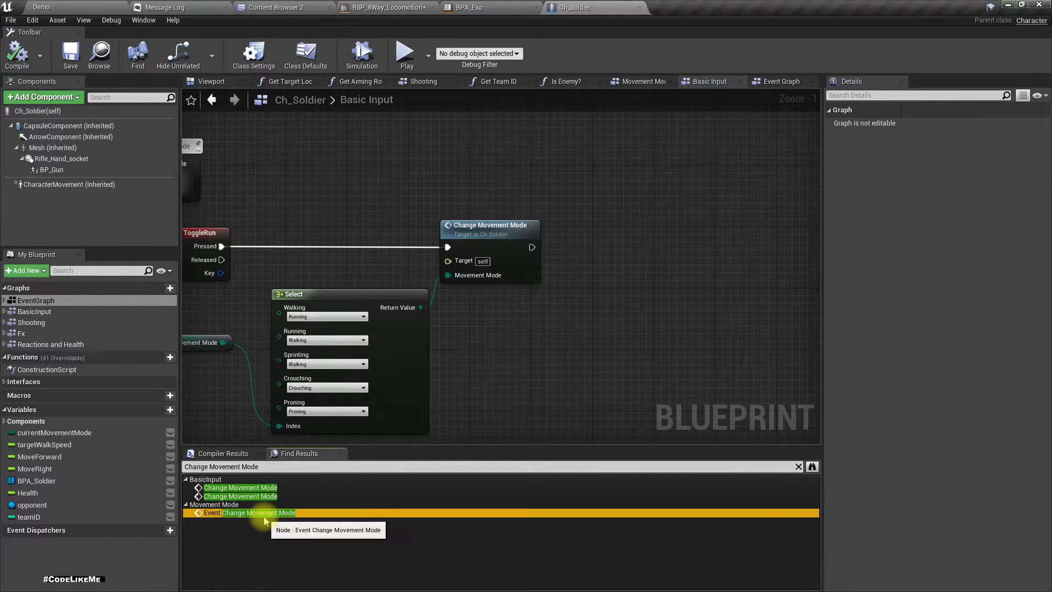
{"action": "left_click", "coordinate": [224, 513]}
{"action": "right_click_drag", "start_coordinate": [664, 344], "coordinate": [26, 253]}
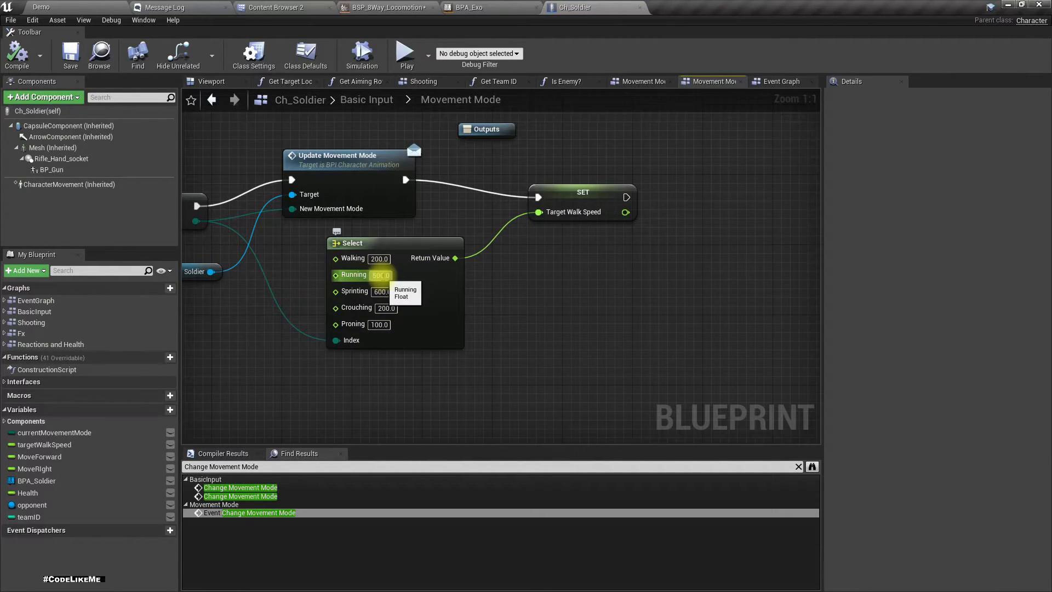
{"action": "left_click", "coordinate": [380, 275]}
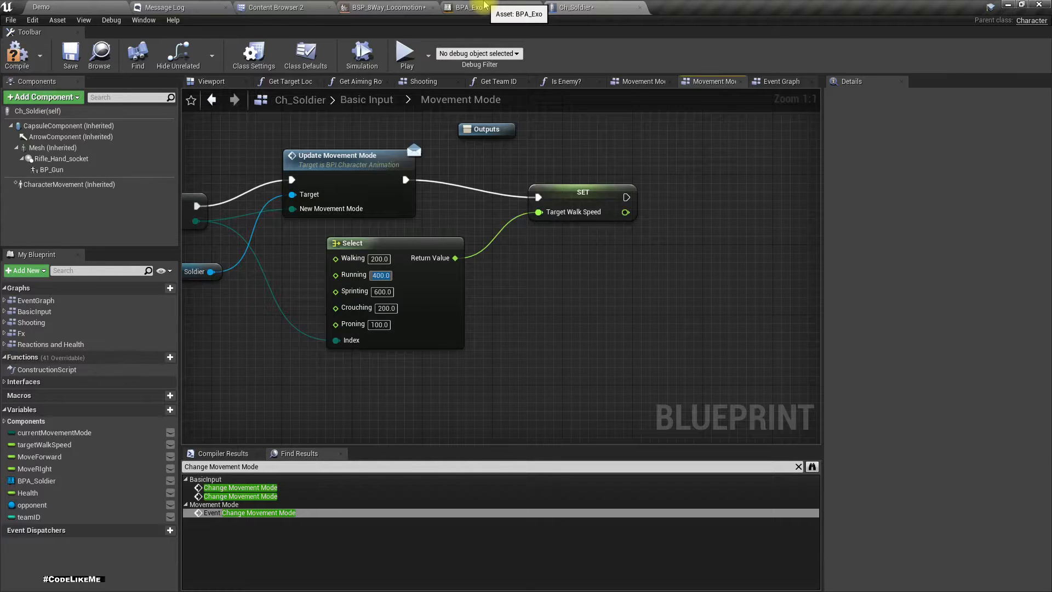
- Check the run_backward sample's coordinates in the BSP_8Way_Locomotion blend space
{"action": "left_click", "coordinate": [391, 5]}
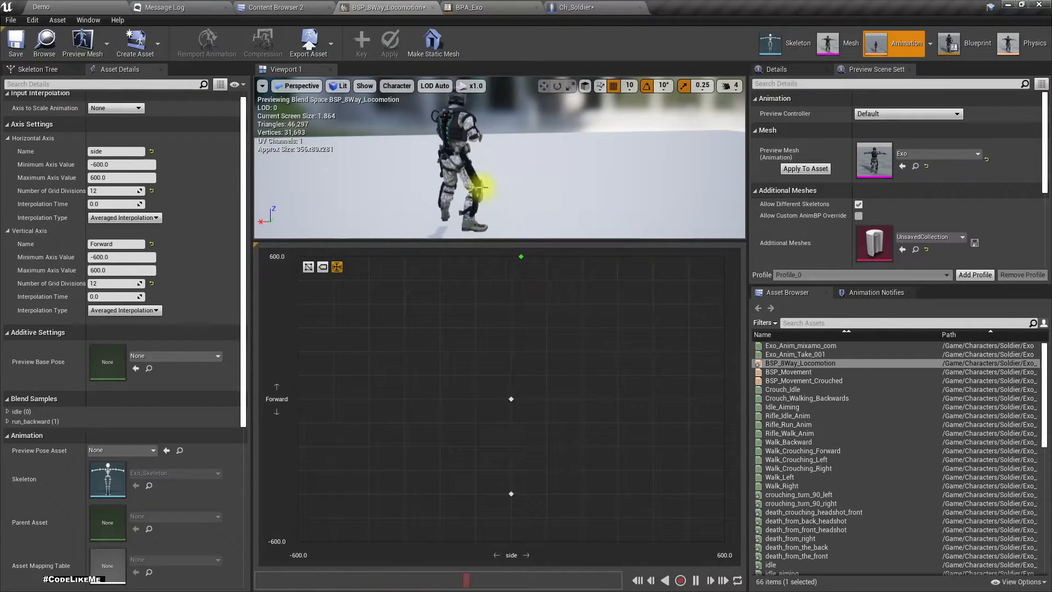
{"action": "left_click", "coordinate": [273, 7]}
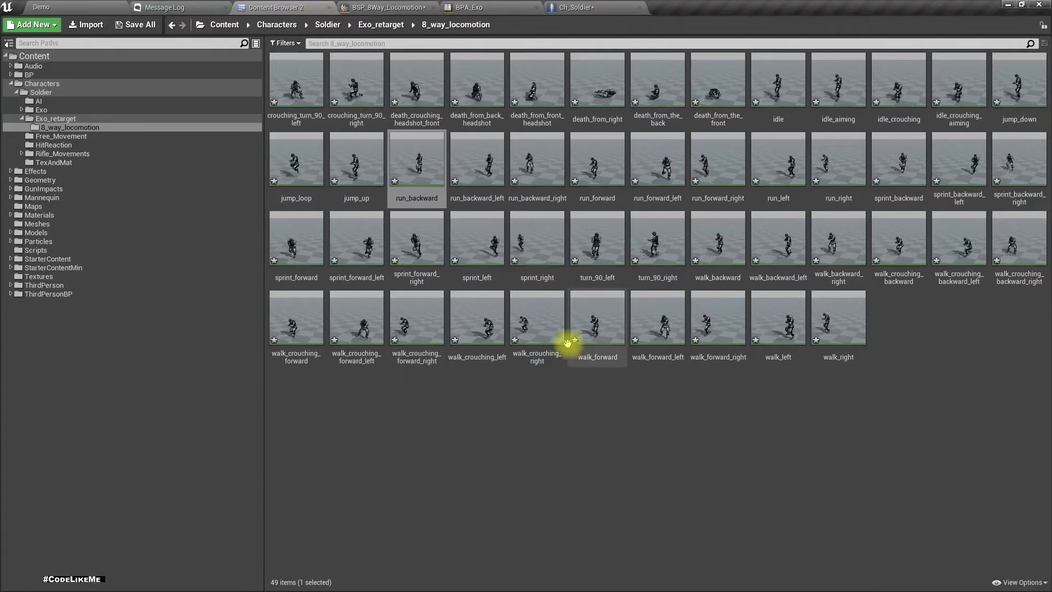
{"action": "left_click_drag", "start_coordinate": [408, 159], "coordinate": [512, 491]}
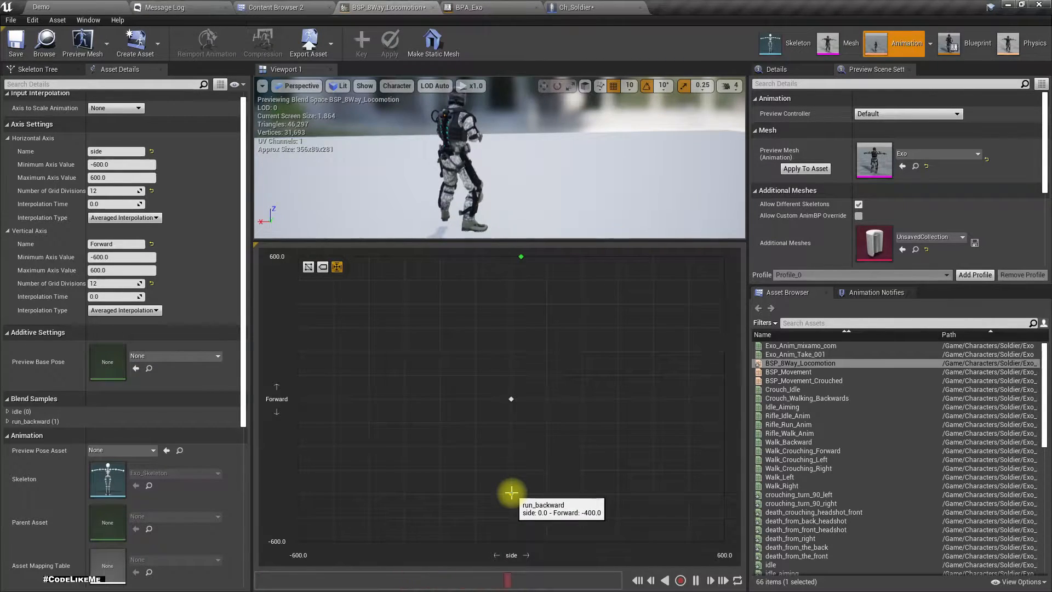
{"action": "right_click", "coordinate": [511, 493]}
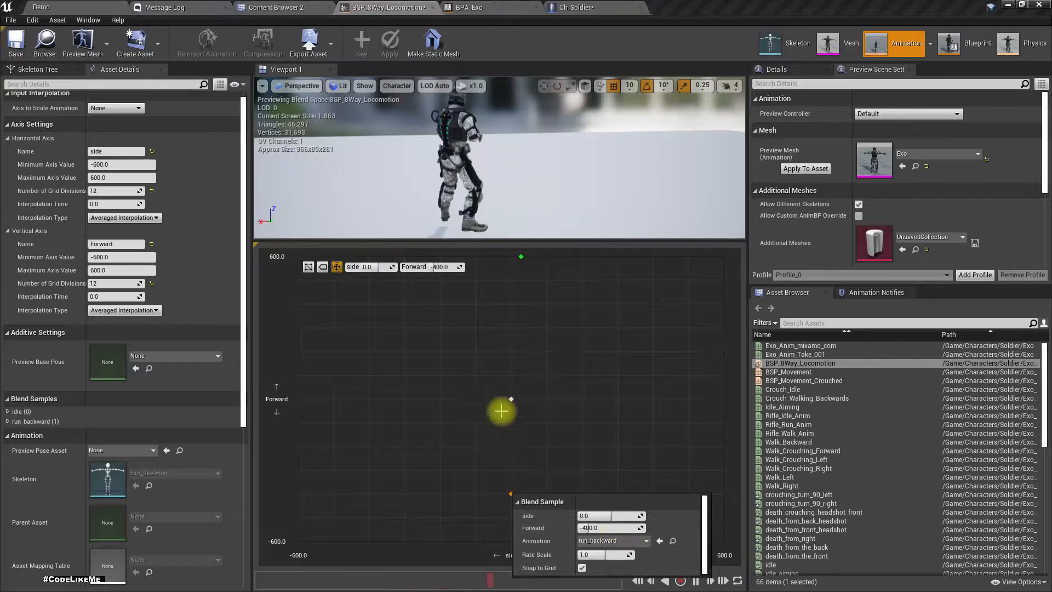
- Place the run_backward_left animation from 8_way_locomotion in the blend space at side -200, Forward -300
{"action": "left_click", "coordinate": [267, 6]}
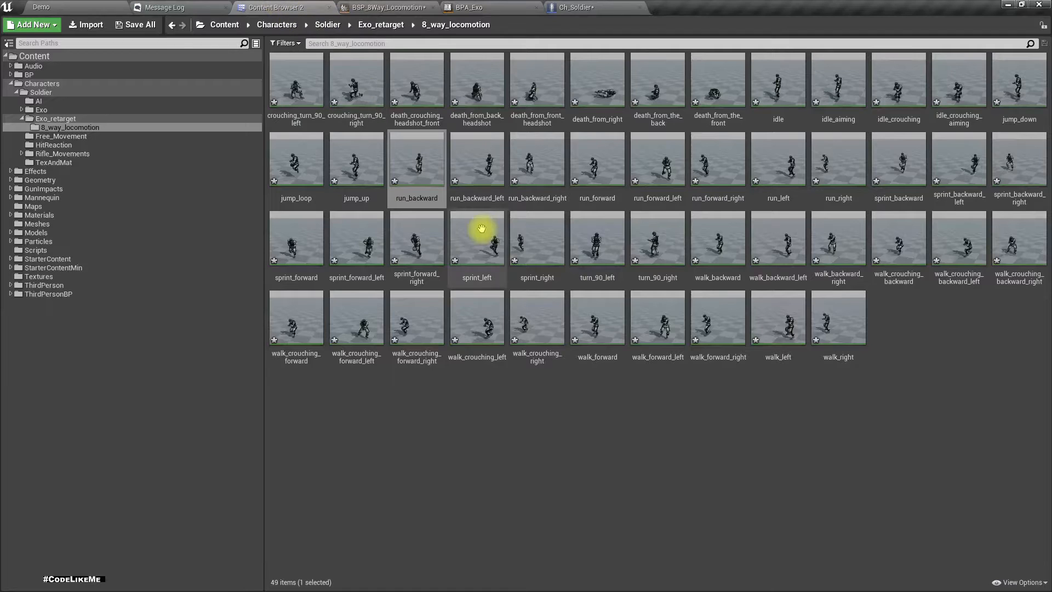
{"action": "left_click_drag", "start_coordinate": [482, 174], "coordinate": [452, 466]}
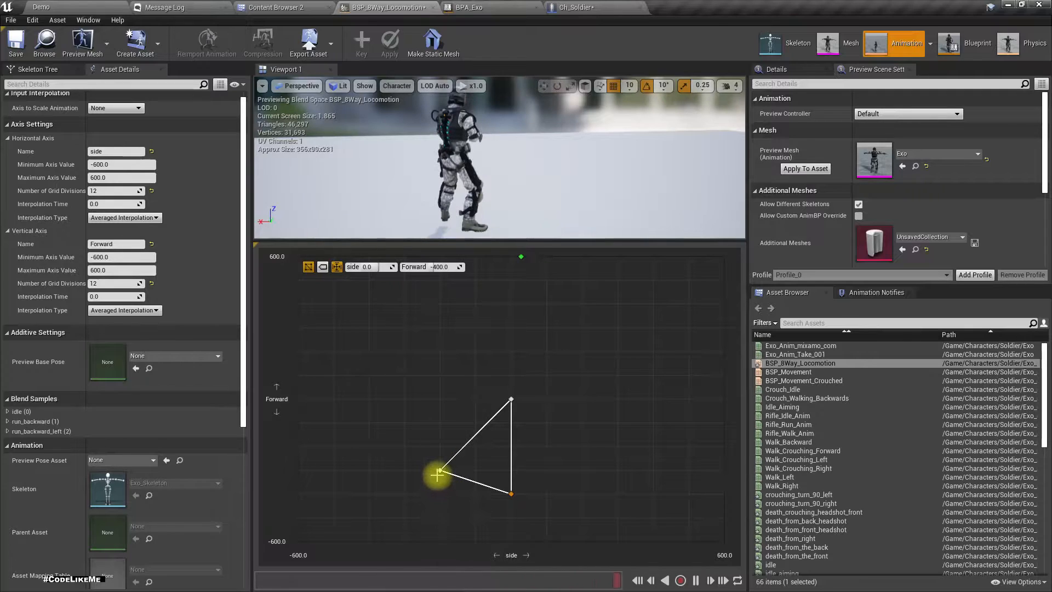
{"action": "mouse_move", "coordinate": [436, 472]}
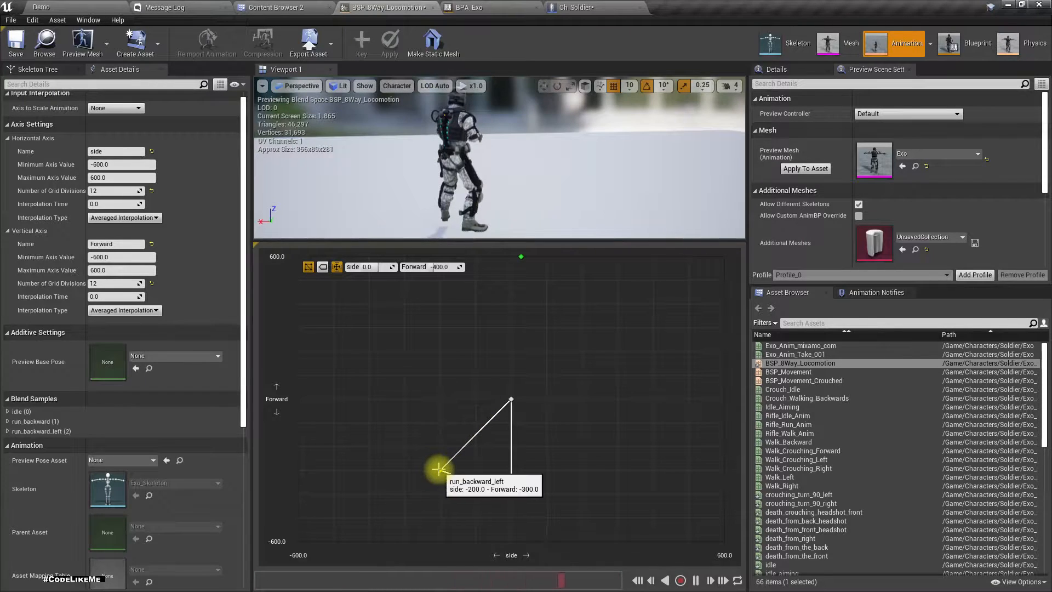
- Place run_backward_right at side 200, Forward -300 and run_forward at side 0, Forward 400 in the blend space
{"action": "left_click", "coordinate": [266, 7]}
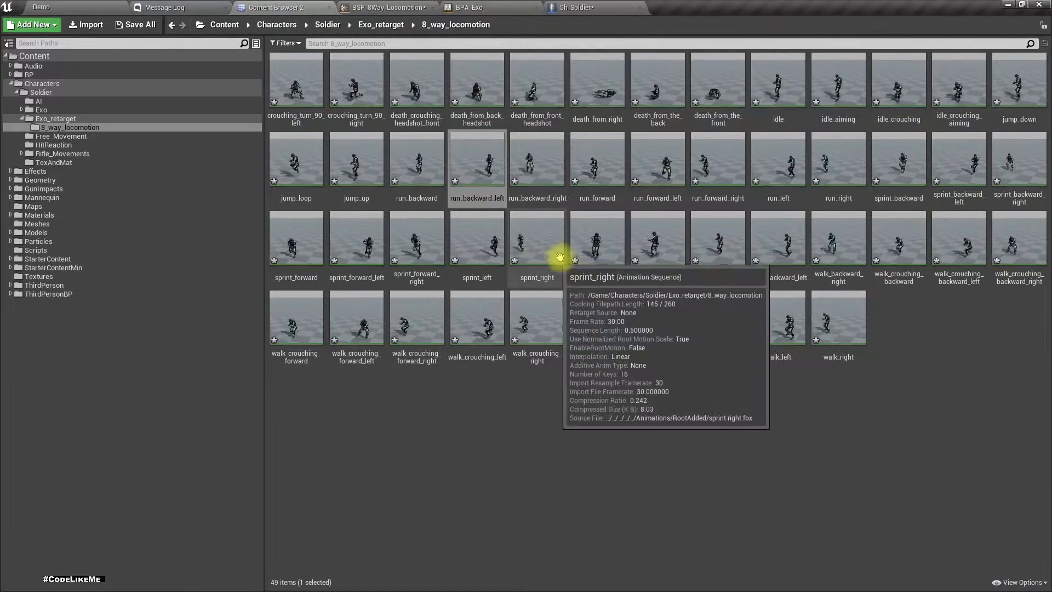
{"action": "left_click_drag", "start_coordinate": [538, 189], "coordinate": [589, 467]}
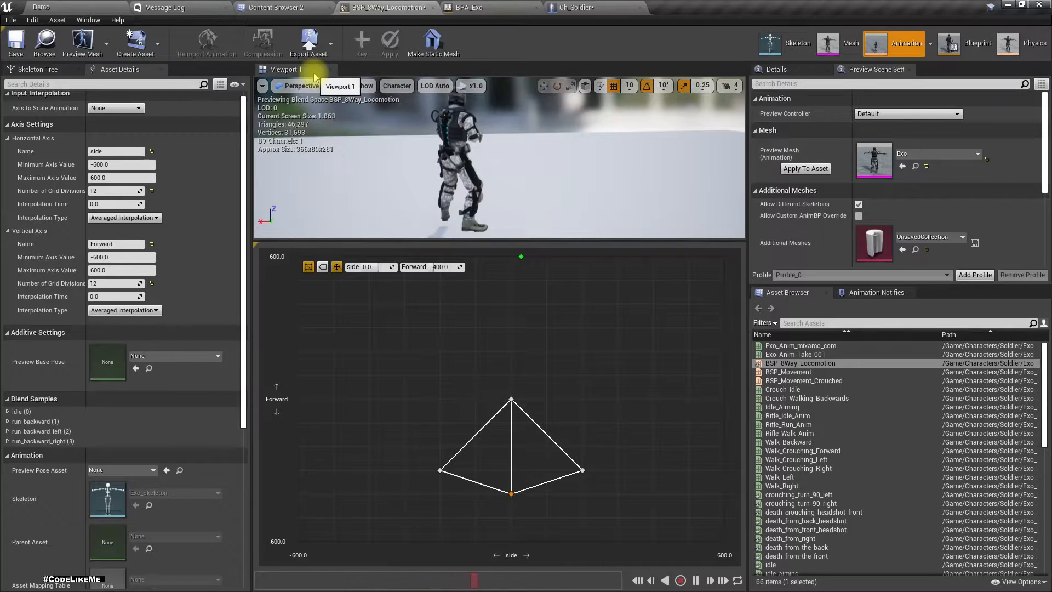
{"action": "left_click", "coordinate": [268, 7]}
{"action": "left_click_drag", "start_coordinate": [597, 176], "coordinate": [511, 308]}
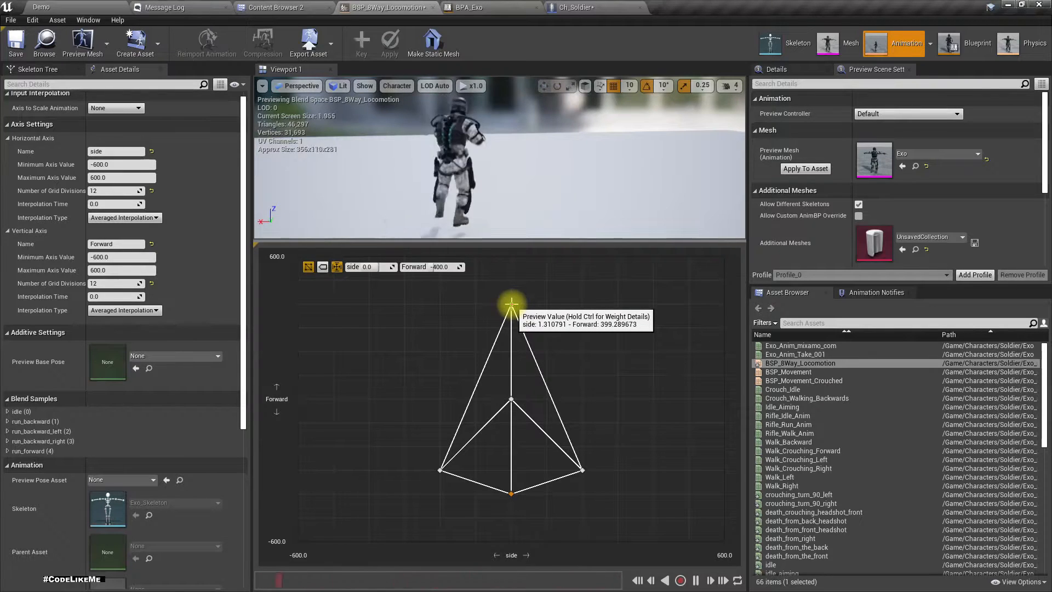
- Bulk-edit all animations in 8_way_locomotion in the property matrix to enable Force Root Lock, and save
{"action": "left_click", "coordinate": [276, 7]}
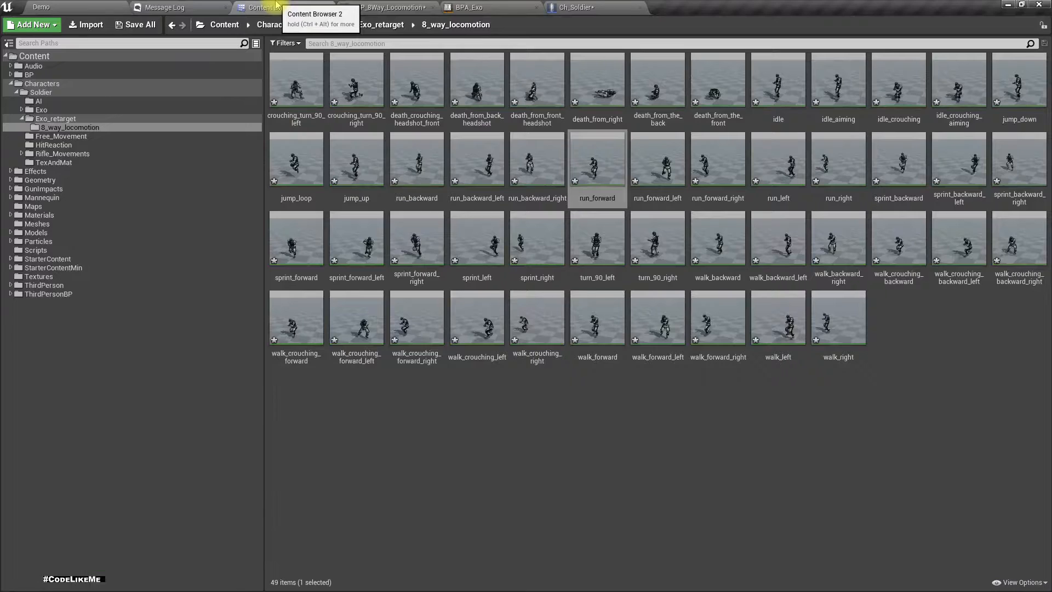
{"action": "key", "text": "ctrl+a"}
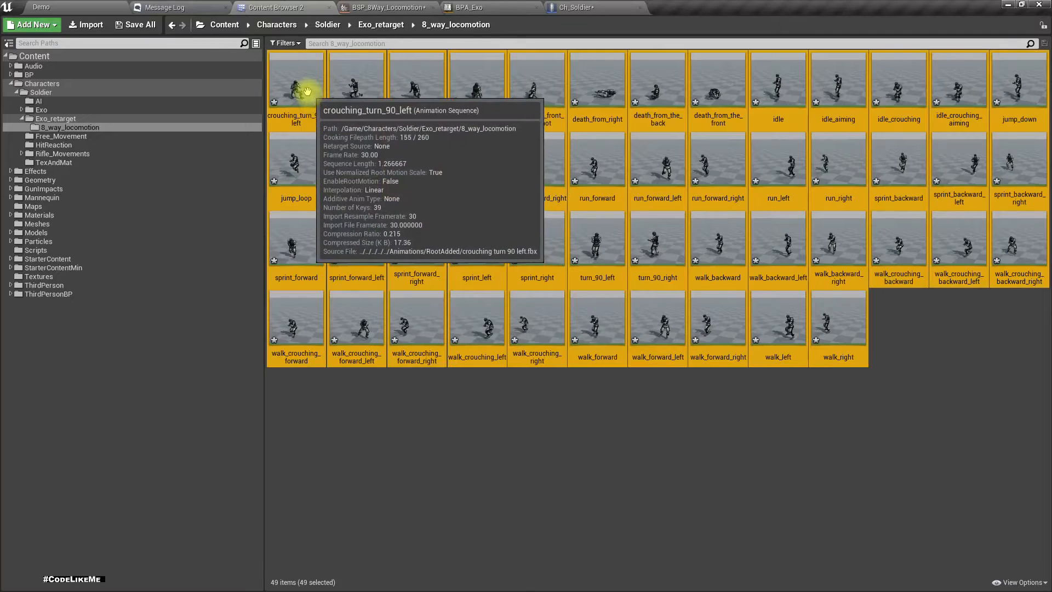
{"action": "right_click", "coordinate": [308, 92]}
{"action": "mouse_move", "coordinate": [411, 302]}
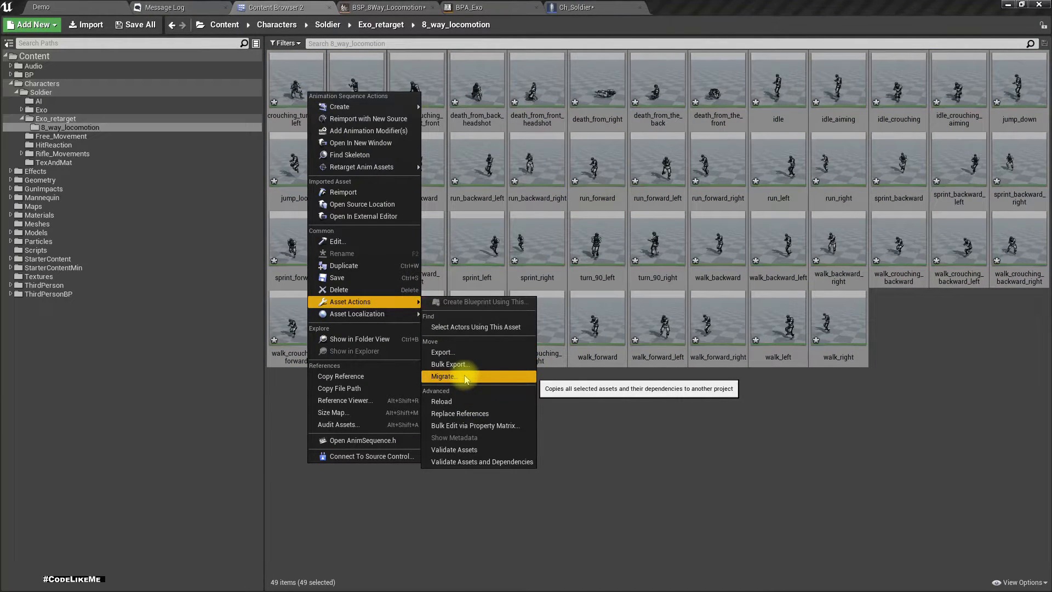
{"action": "left_click", "coordinate": [475, 426]}
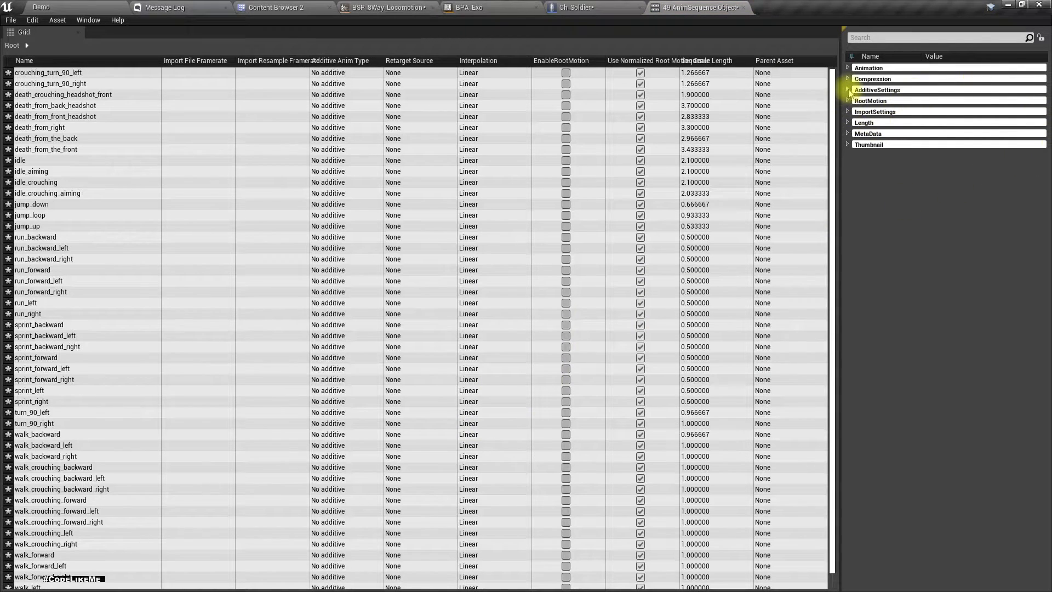
{"action": "left_click", "coordinate": [847, 101]}
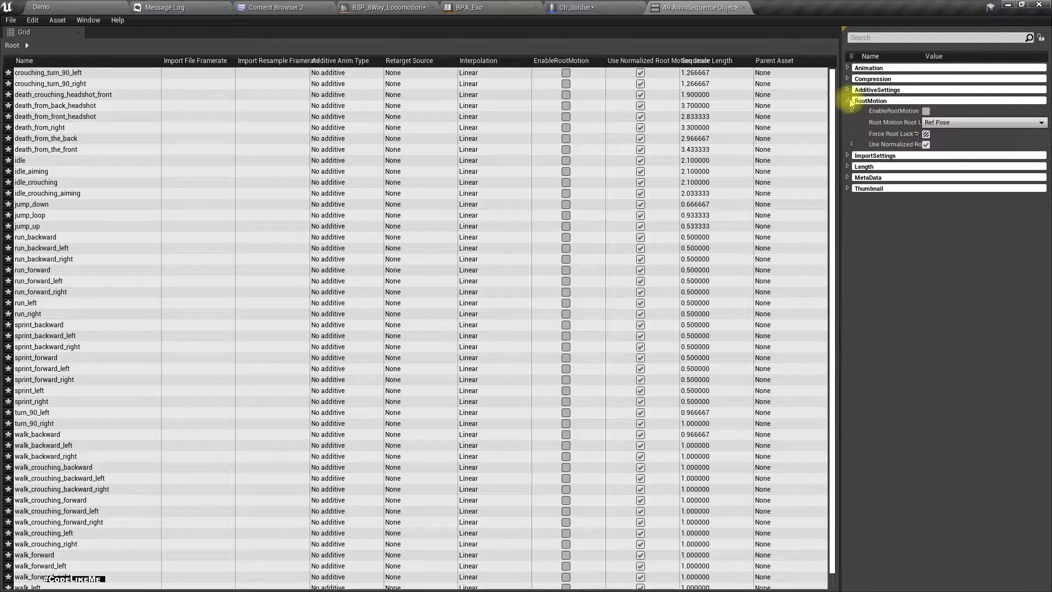
{"action": "left_click", "coordinate": [927, 135]}
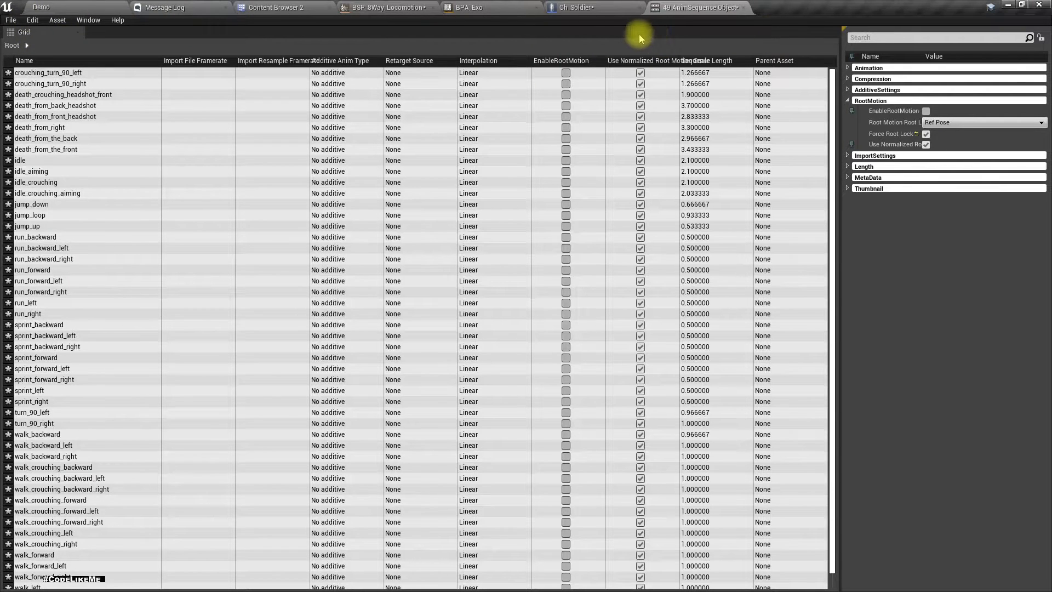
{"action": "key", "text": "ctrl+s"}
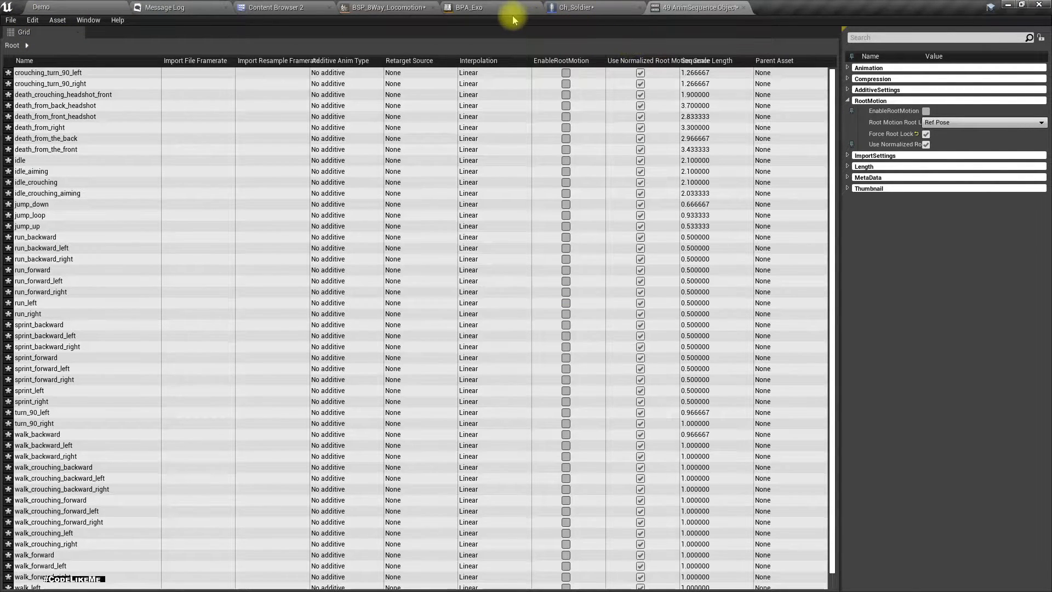
- Place run_forward_left at side -200, Forward 300 and run_forward_right at side 200, Forward 300 in the blend space
{"action": "left_click", "coordinate": [397, 7]}
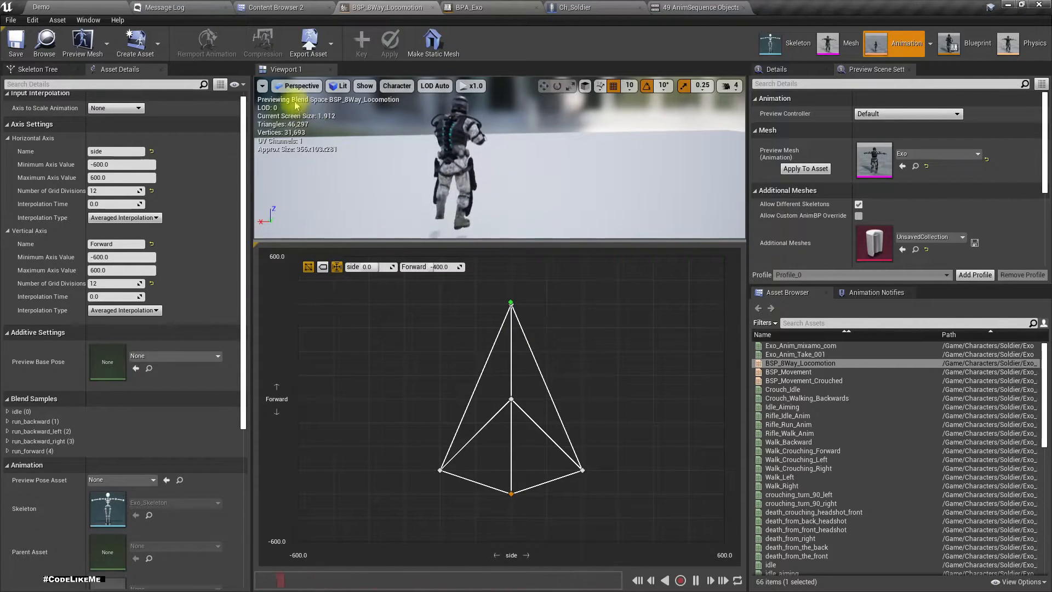
{"action": "left_click", "coordinate": [276, 8]}
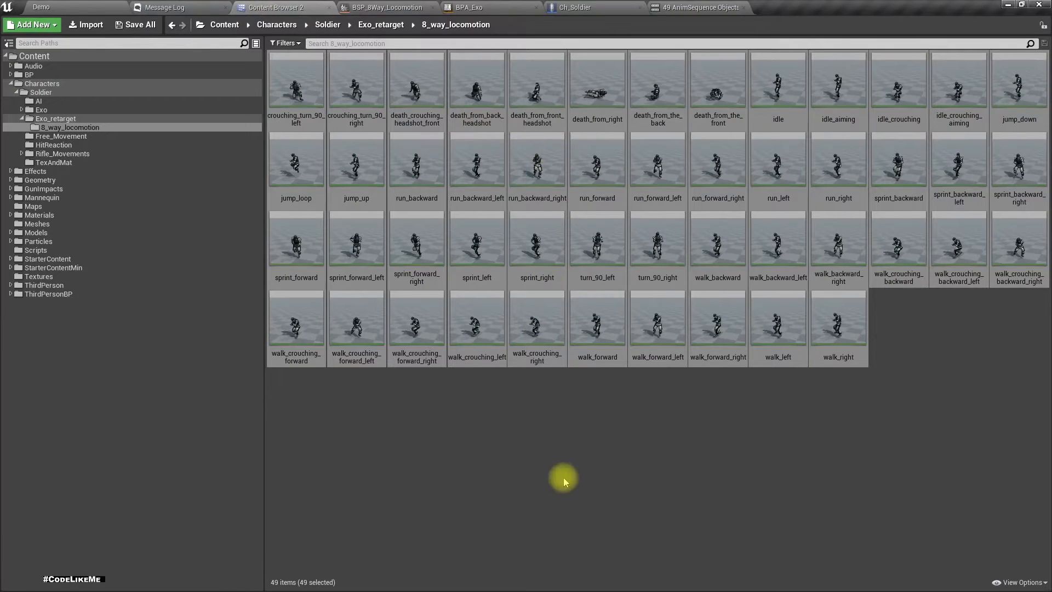
{"action": "left_click", "coordinate": [565, 482]}
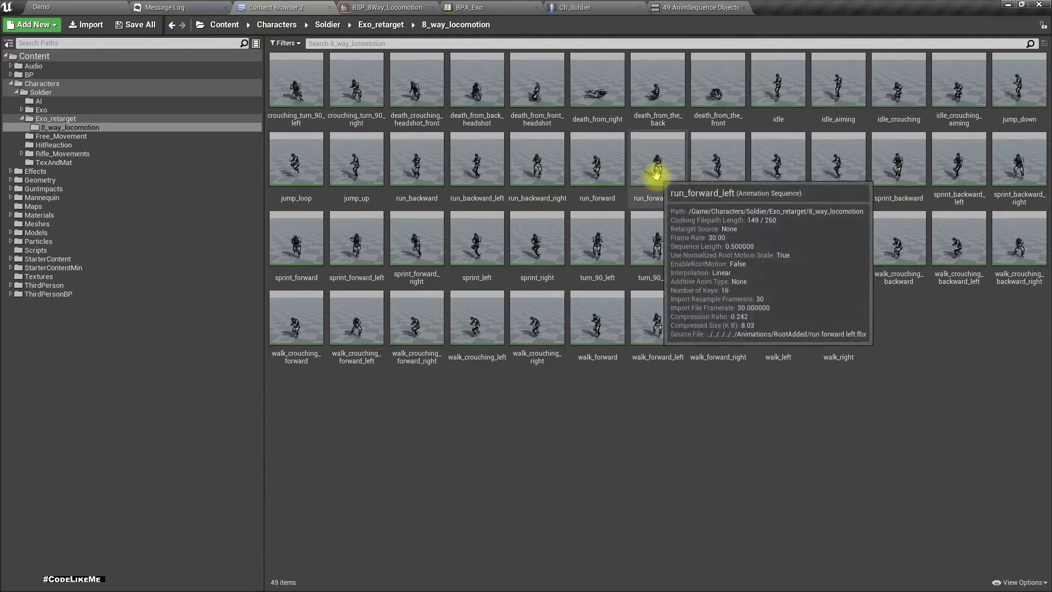
{"action": "left_click_drag", "start_coordinate": [673, 170], "coordinate": [452, 333]}
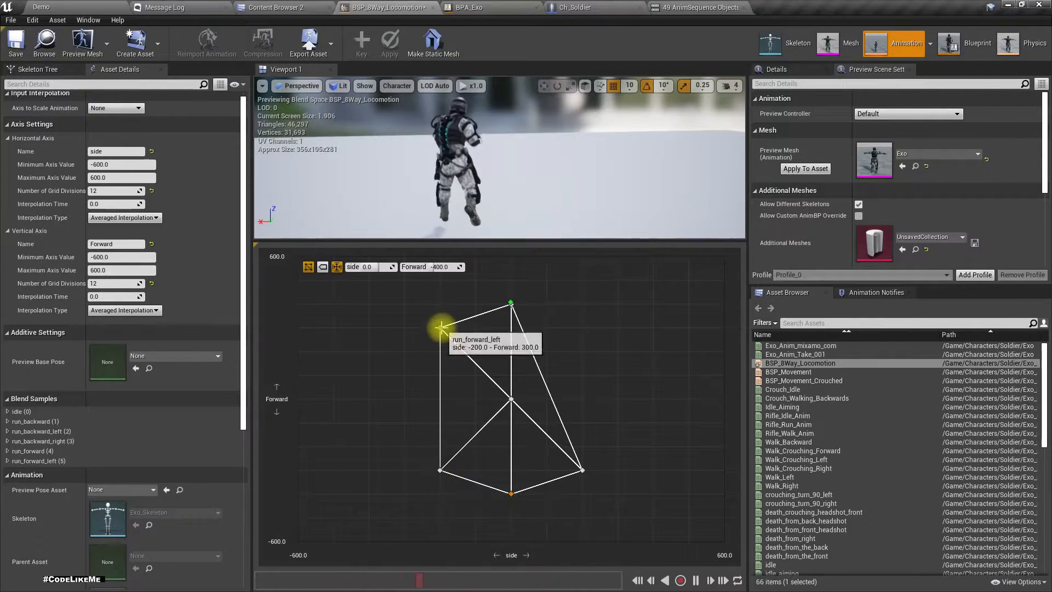
{"action": "left_click", "coordinate": [277, 7]}
{"action": "left_click_drag", "start_coordinate": [717, 164], "coordinate": [590, 330]}
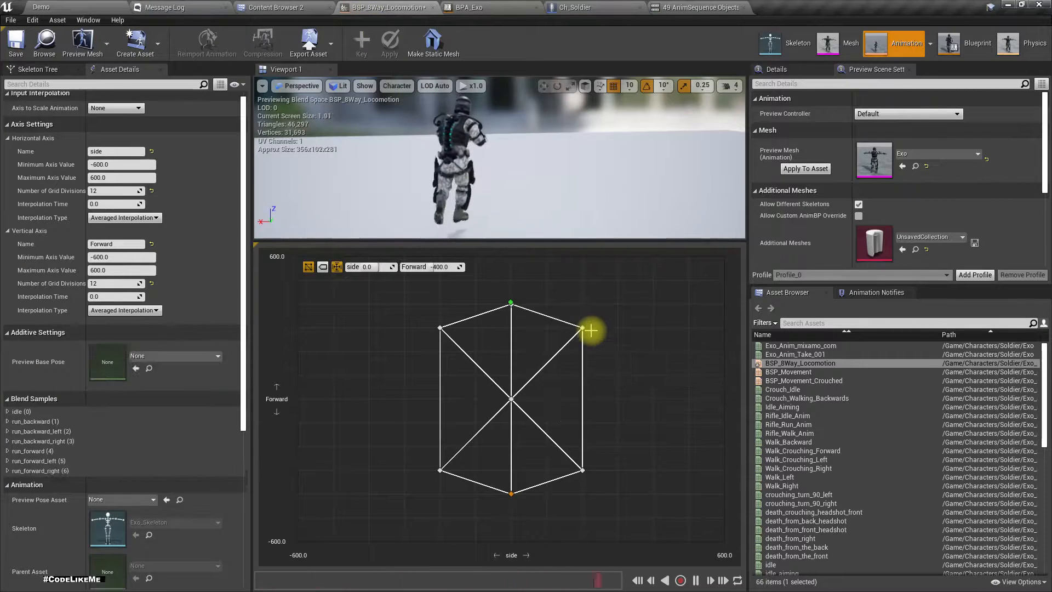
- Place run_left at side -400, Forward 0 and run_right at side 400, Forward 0 in the blend space
{"action": "left_click", "coordinate": [292, 7]}
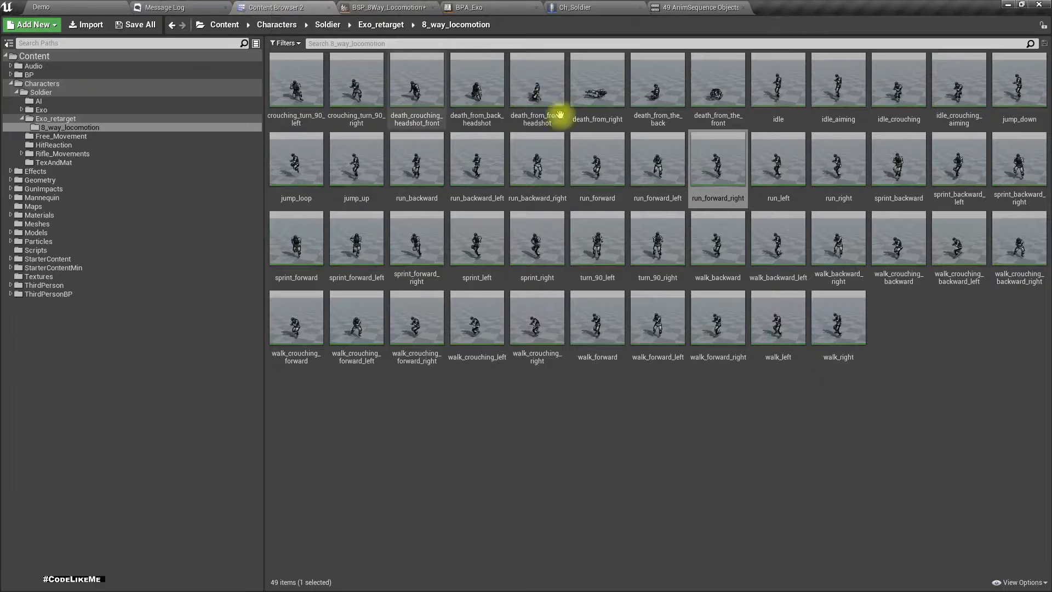
{"action": "left_click", "coordinate": [784, 160]}
{"action": "left_click_drag", "start_coordinate": [784, 159], "coordinate": [369, 393]}
{"action": "left_click", "coordinate": [236, 7]}
{"action": "left_click_drag", "start_coordinate": [838, 164], "coordinate": [652, 399]}
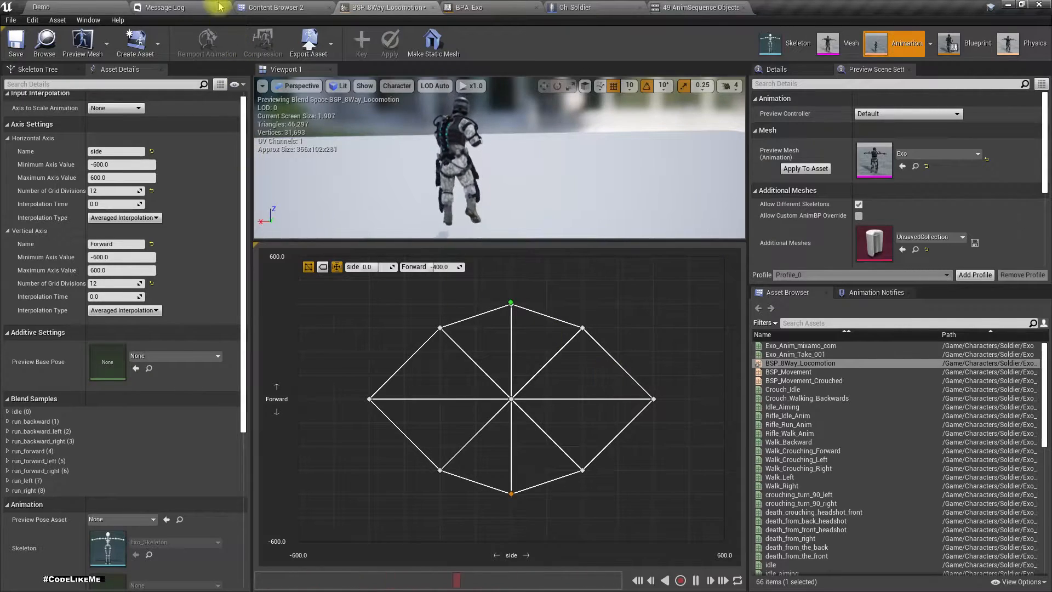
- Place the sprint_backward animation in the blend space at side 0, Forward -600
{"action": "left_click", "coordinate": [274, 7]}
{"action": "left_click_drag", "start_coordinate": [904, 176], "coordinate": [410, 3]}
{"action": "left_click_drag", "start_coordinate": [409, 4], "coordinate": [511, 541]}
- Place sprint_backward_left at side -400, Forward -500 and sprint_backward_right at side 400, Forward -500 in the blend space
{"action": "left_click", "coordinate": [267, 5]}
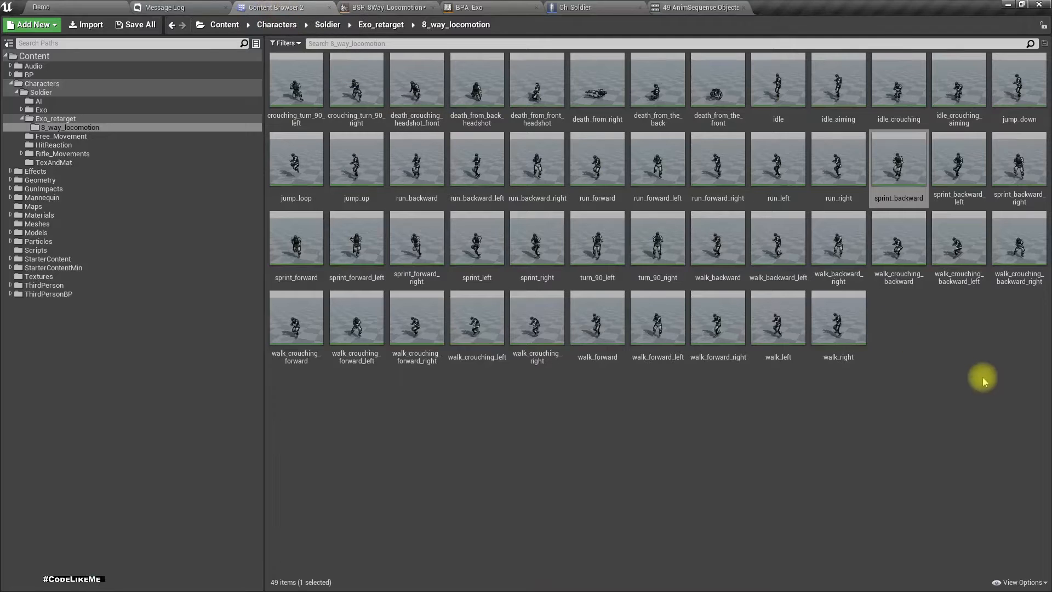
{"action": "left_click_drag", "start_coordinate": [966, 153], "coordinate": [370, 517]}
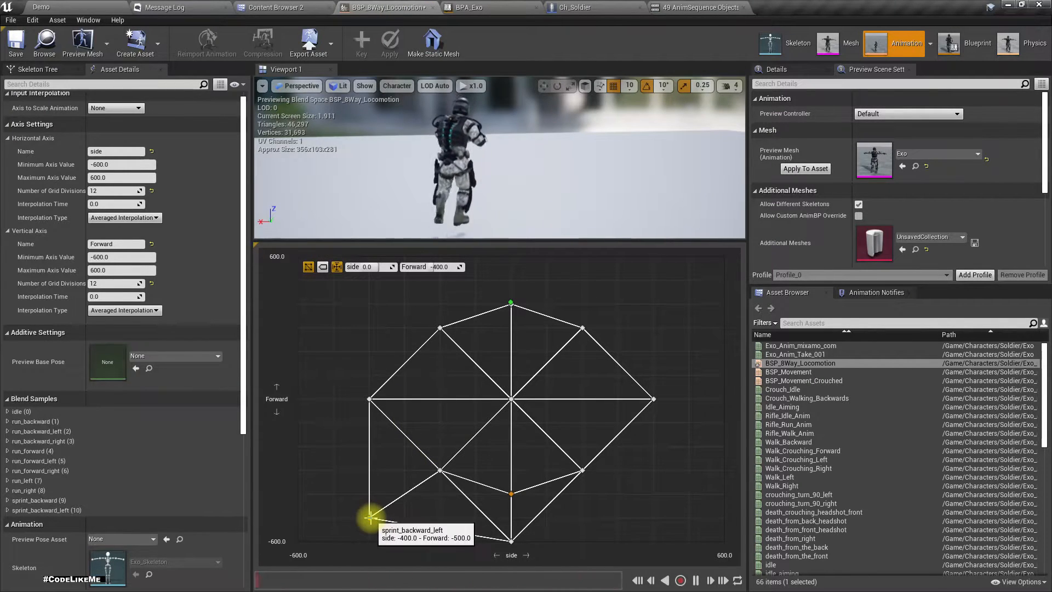
{"action": "left_click", "coordinate": [387, 48]}
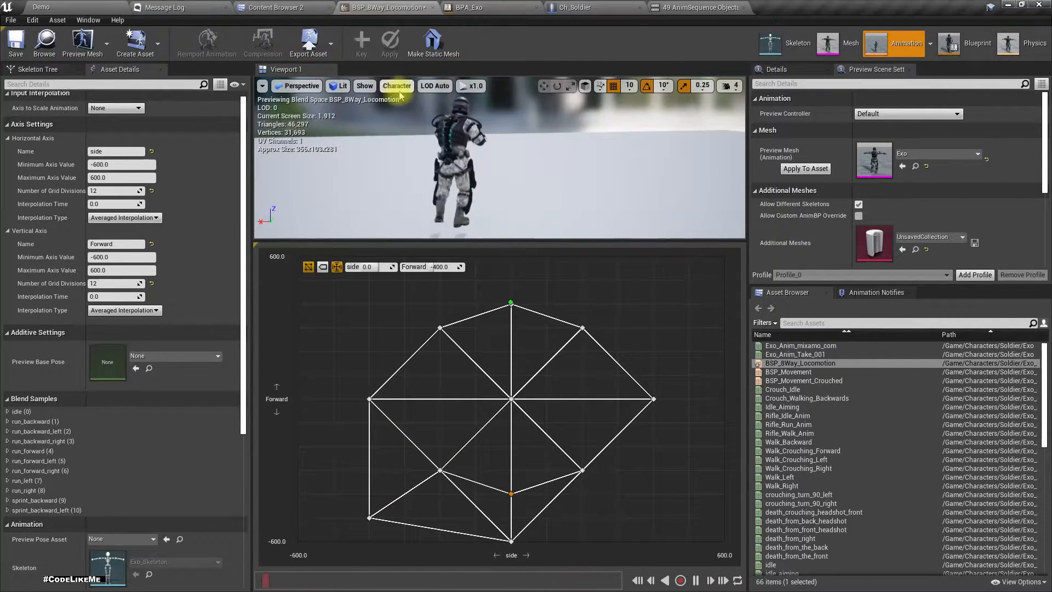
{"action": "left_click", "coordinate": [274, 7]}
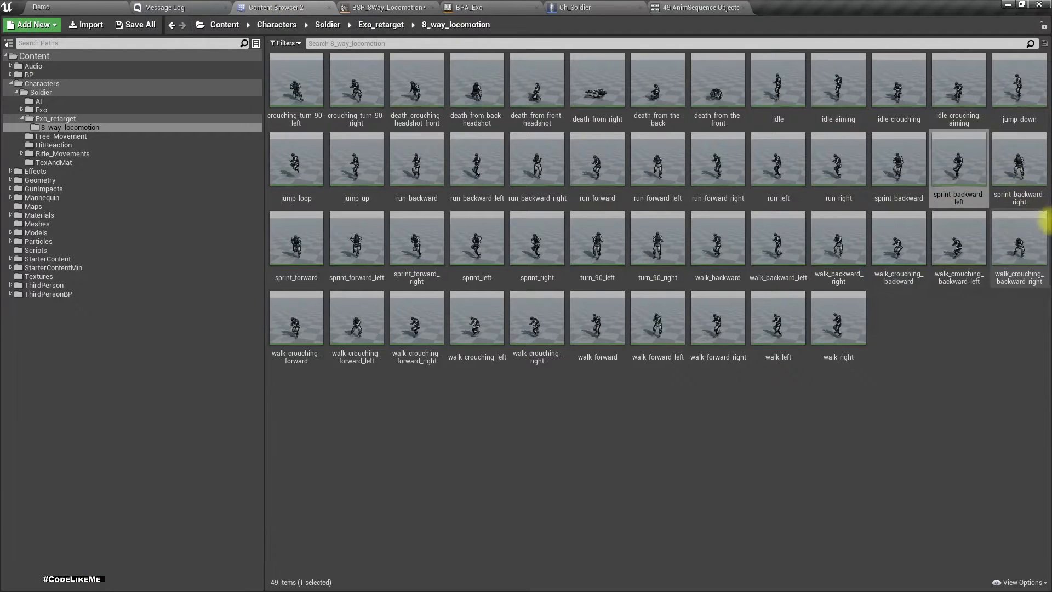
{"action": "left_click_drag", "start_coordinate": [1021, 186], "coordinate": [652, 523]}
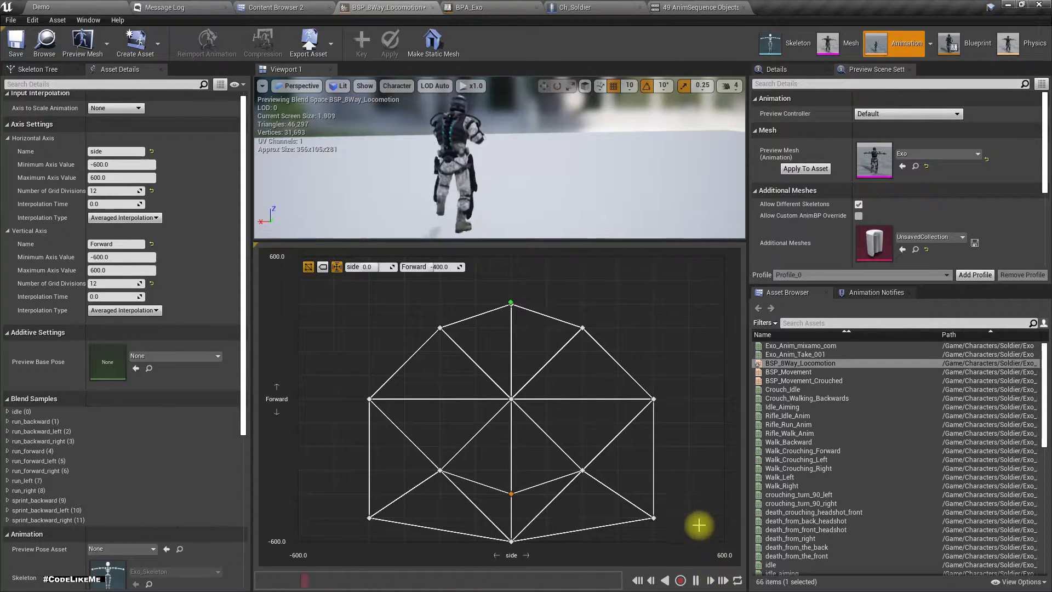
- Place sprint_forward at side 0, Forward 600 and sprint_forward_left at side -400, Forward 500 in the blend space
{"action": "left_click", "coordinate": [281, 6]}
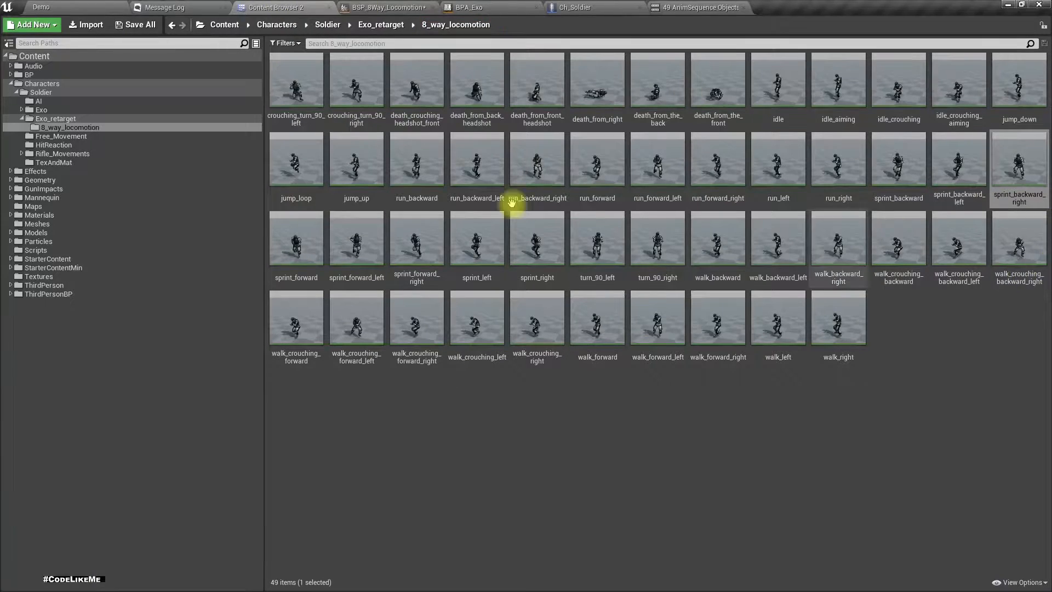
{"action": "left_click_drag", "start_coordinate": [305, 254], "coordinate": [510, 257]}
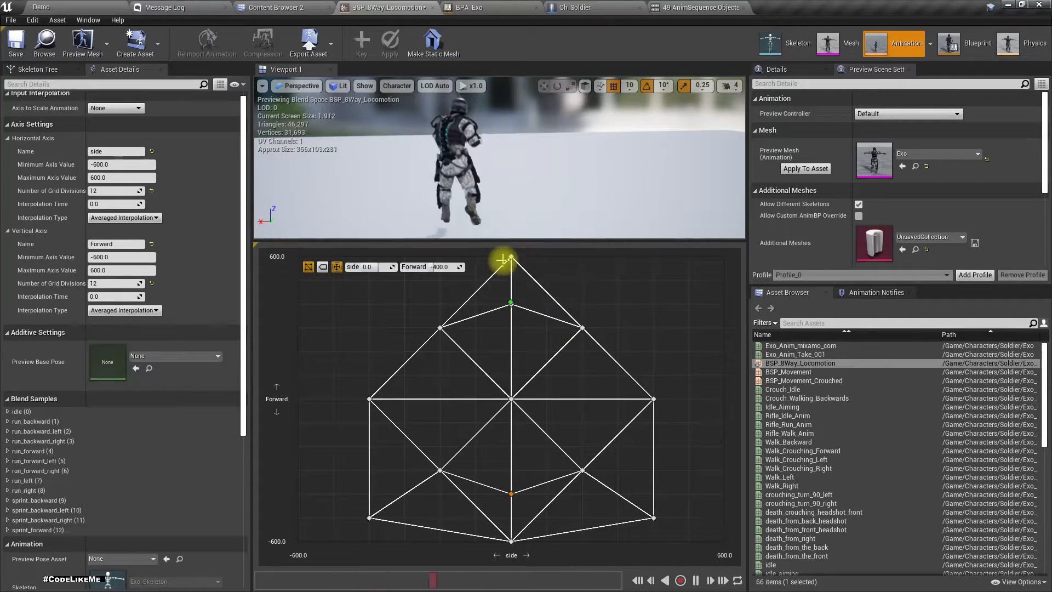
{"action": "left_click", "coordinate": [289, 10]}
{"action": "left_click", "coordinate": [371, 267]}
{"action": "mouse_move", "coordinate": [371, 267]}
{"action": "left_mouse_down"}
{"action": "mouse_move", "coordinate": [329, 148]}
{"action": "mouse_move", "coordinate": [418, 7]}
{"action": "mouse_move", "coordinate": [449, 364]}
{"action": "mouse_move", "coordinate": [410, 284]}
{"action": "mouse_move", "coordinate": [372, 286]}
{"action": "left_mouse_up"}
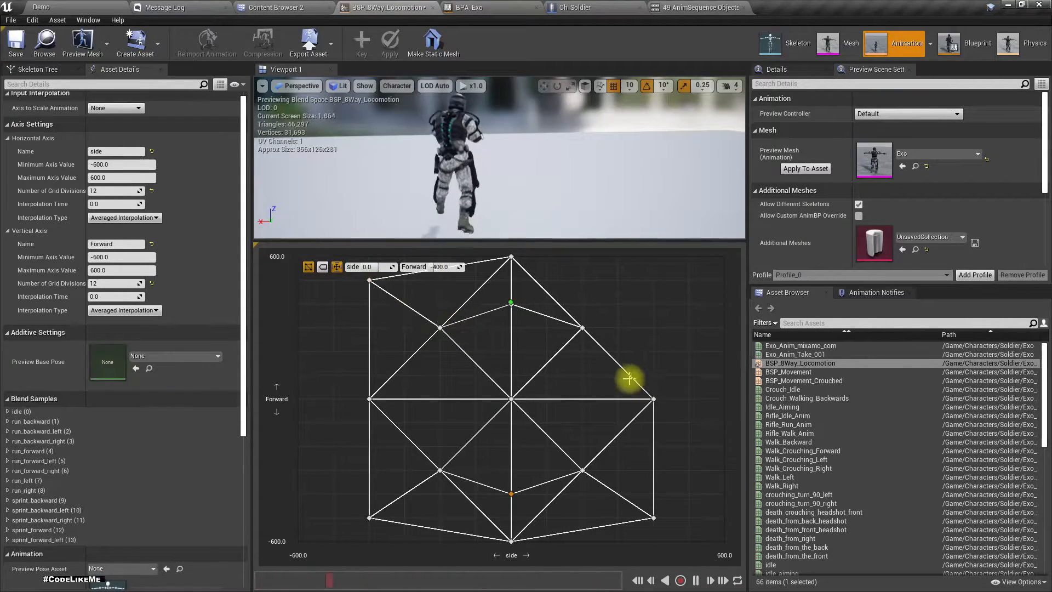
- Place sprint_forward_right at side 400, Forward 500 and sprint_left at side -600, Forward 0 in the blend space
{"action": "left_click", "coordinate": [282, 7]}
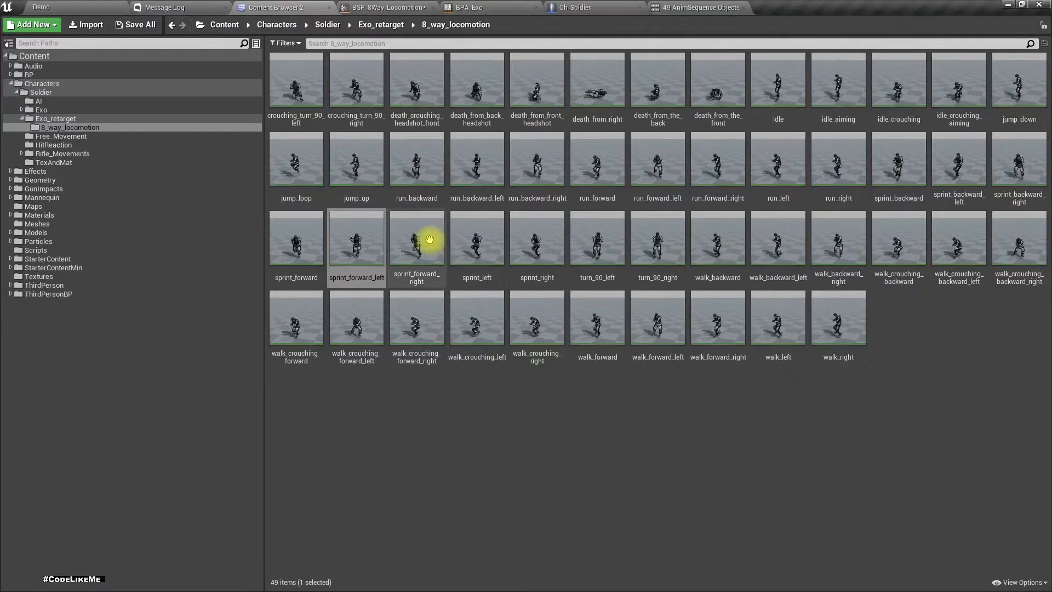
{"action": "left_click_drag", "start_coordinate": [430, 239], "coordinate": [656, 280]}
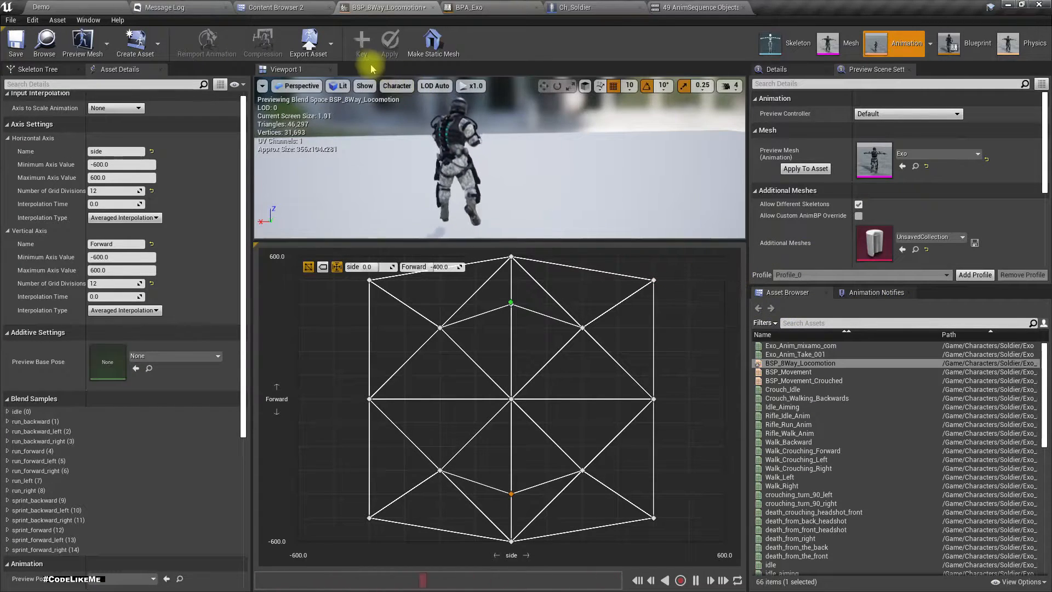
{"action": "left_click", "coordinate": [286, 4]}
{"action": "left_click_drag", "start_coordinate": [477, 233], "coordinate": [290, 397]}
{"action": "left_click", "coordinate": [268, 8]}
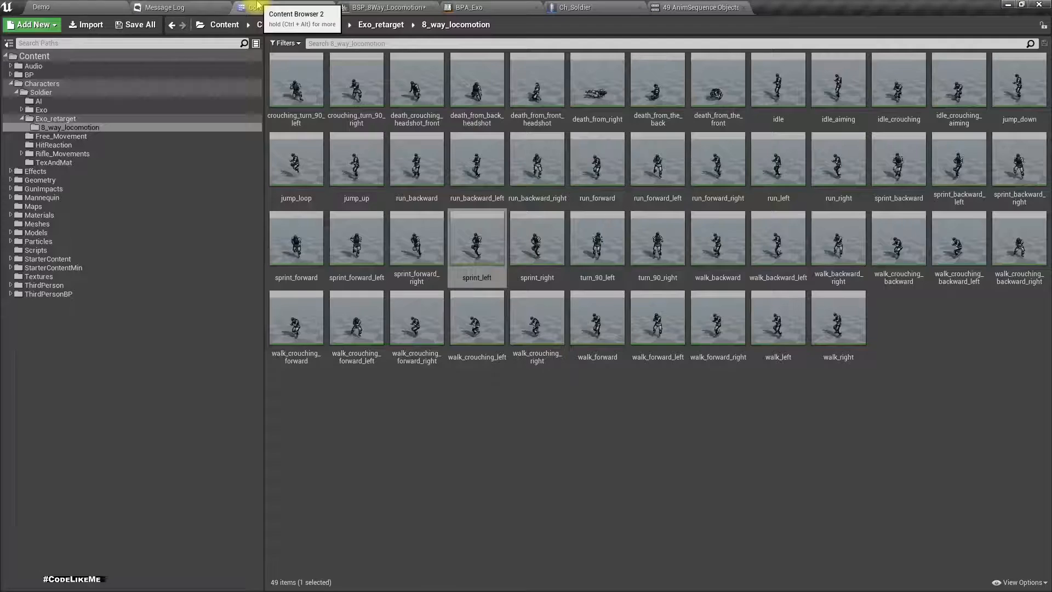
- Place sprint_right at side 600, Forward 0 and walk_backward at side 0, Forward -200 in the blend space
{"action": "left_click_drag", "start_coordinate": [537, 250], "coordinate": [717, 398]}
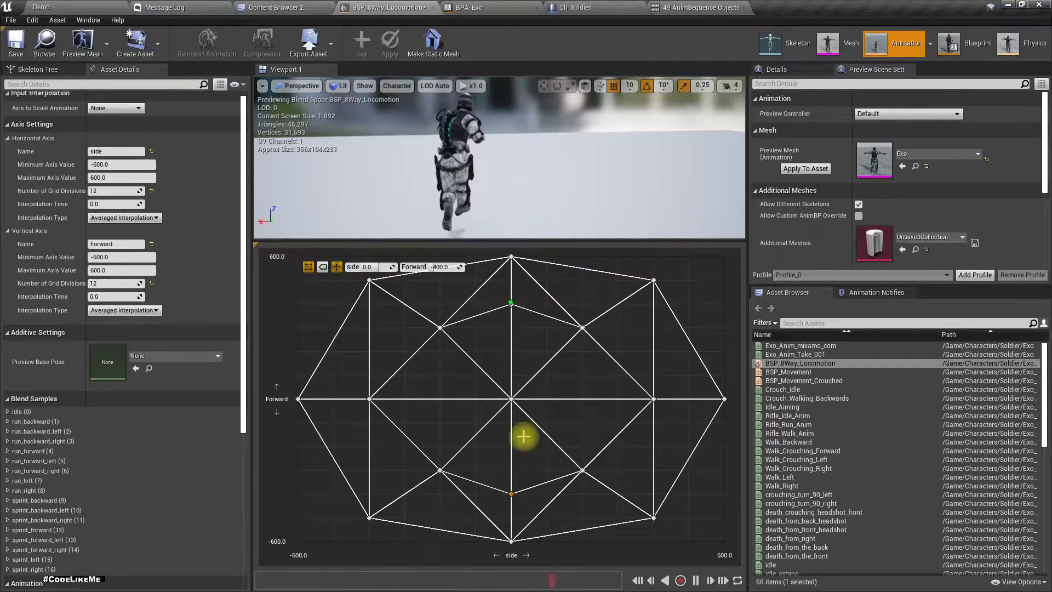
{"action": "left_click", "coordinate": [241, 7]}
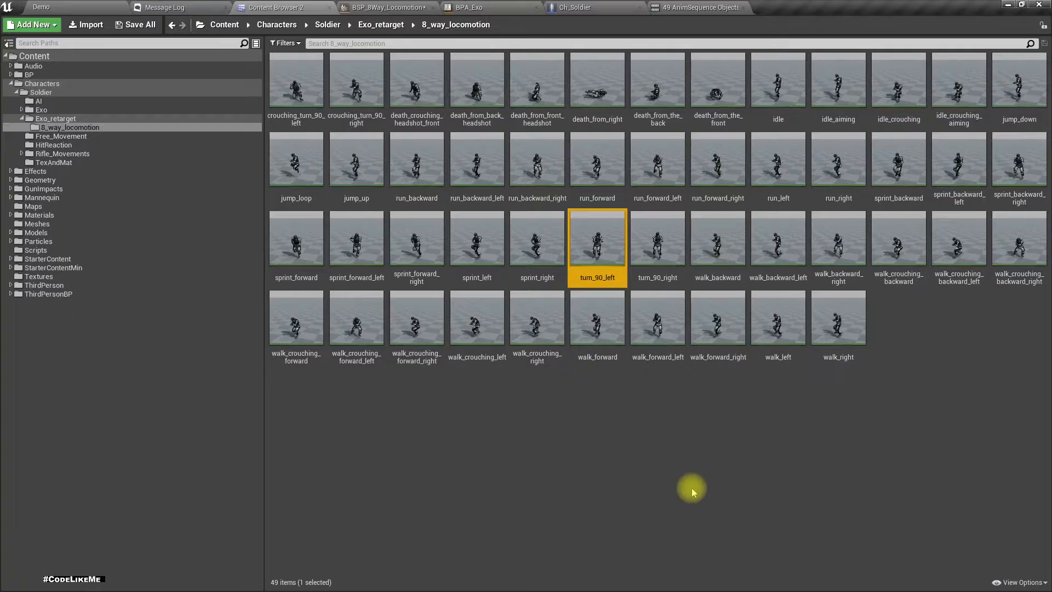
{"action": "left_click_drag", "start_coordinate": [718, 242], "coordinate": [508, 453]}
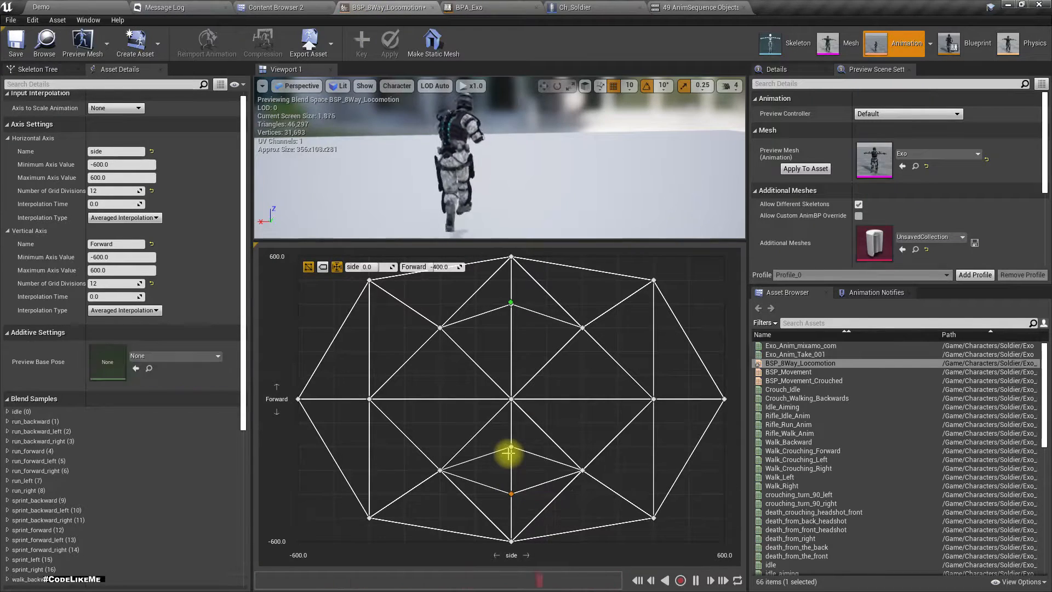
- Place walk_backward_left at side -100, Forward -200 and walk_backward_right at side 100, Forward -200 in the blend space
{"action": "left_click", "coordinate": [277, 6]}
{"action": "left_click_drag", "start_coordinate": [770, 247], "coordinate": [470, 444]}
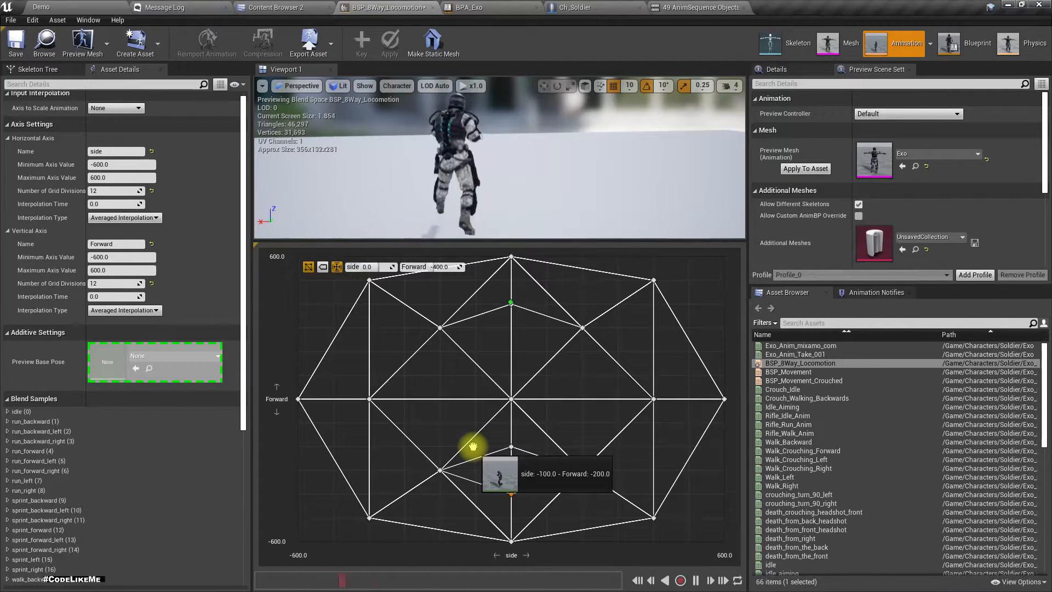
{"action": "left_click_drag", "start_coordinate": [472, 446], "coordinate": [474, 446]}
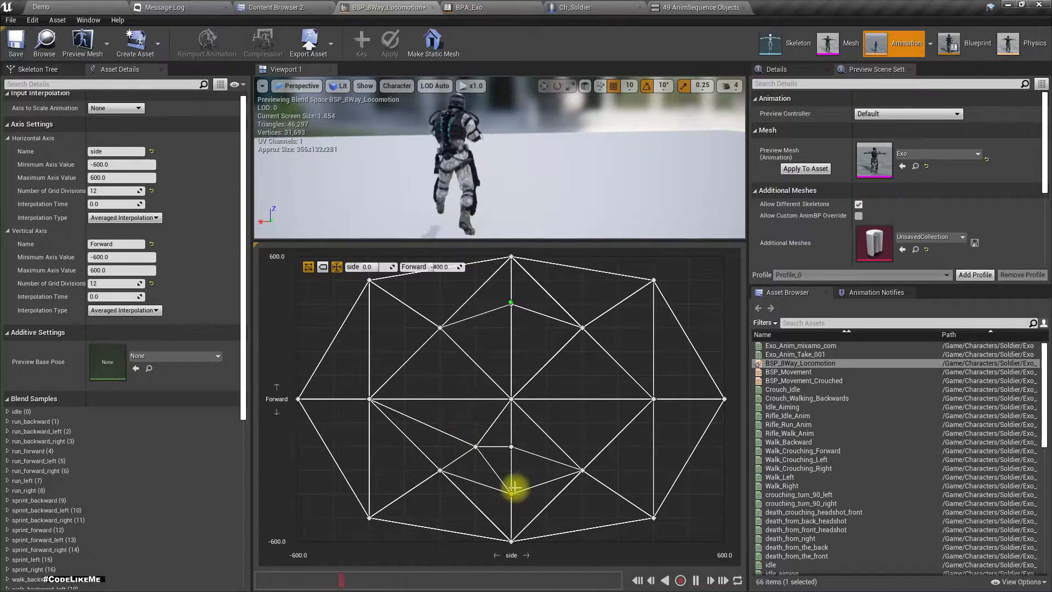
{"action": "left_click", "coordinate": [296, 7]}
{"action": "left_click_drag", "start_coordinate": [838, 237], "coordinate": [551, 443]}
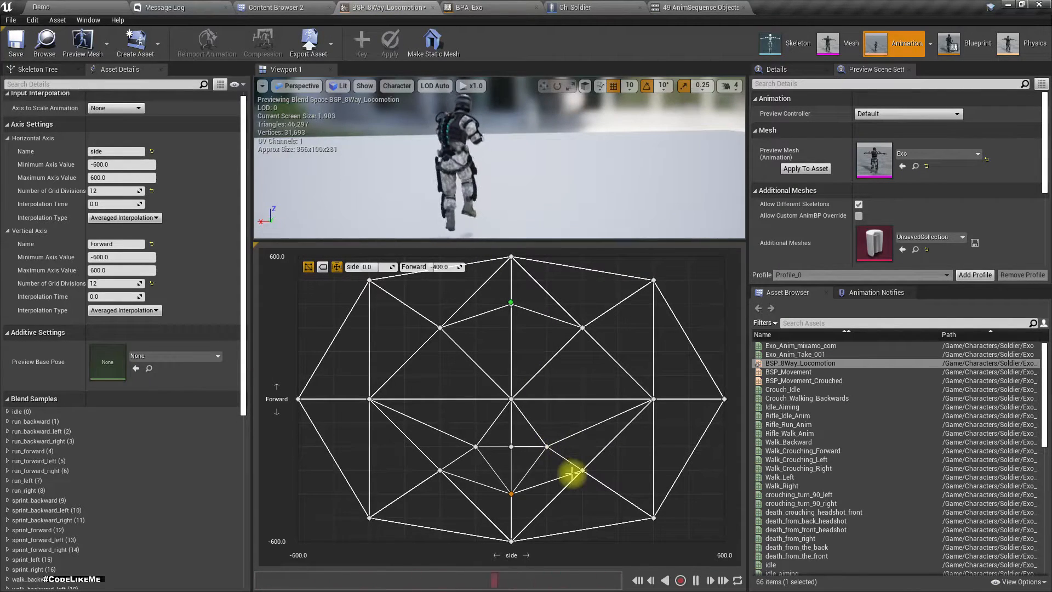
- Place walk_forward at side 0, Forward 200 and walk_forward_left at side -100, Forward 200 in the blend space
{"action": "left_click", "coordinate": [268, 6]}
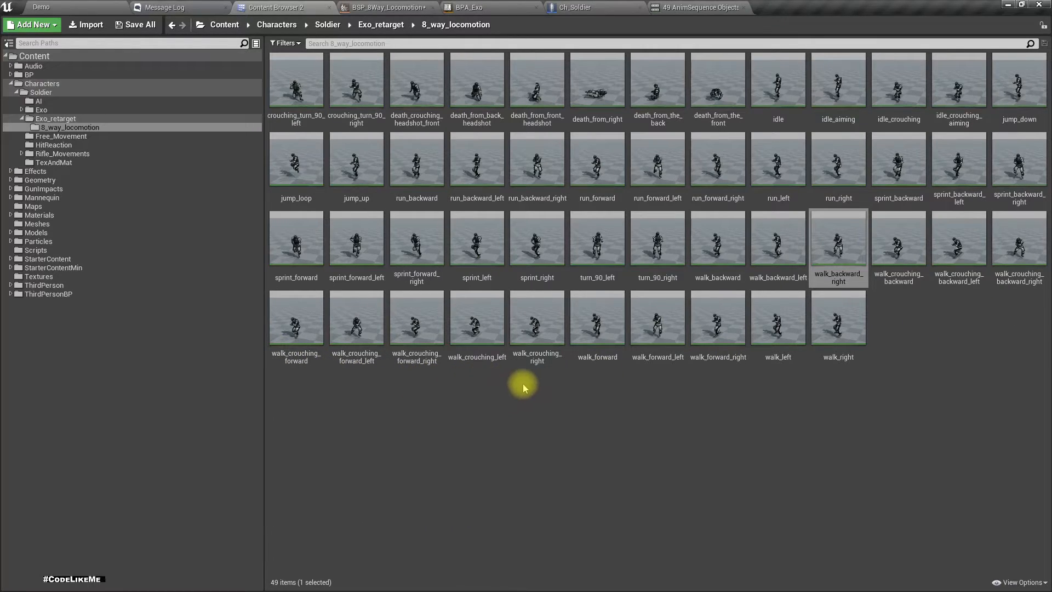
{"action": "left_click_drag", "start_coordinate": [615, 362], "coordinate": [647, 418]}
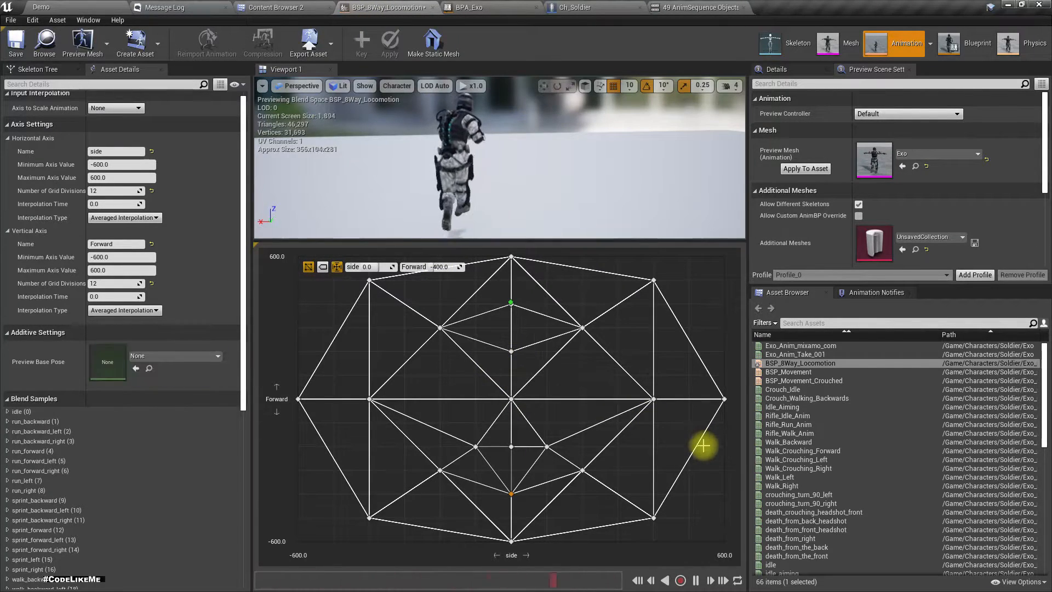
{"action": "left_click", "coordinate": [275, 8]}
{"action": "left_click_drag", "start_coordinate": [657, 320], "coordinate": [469, 351]}
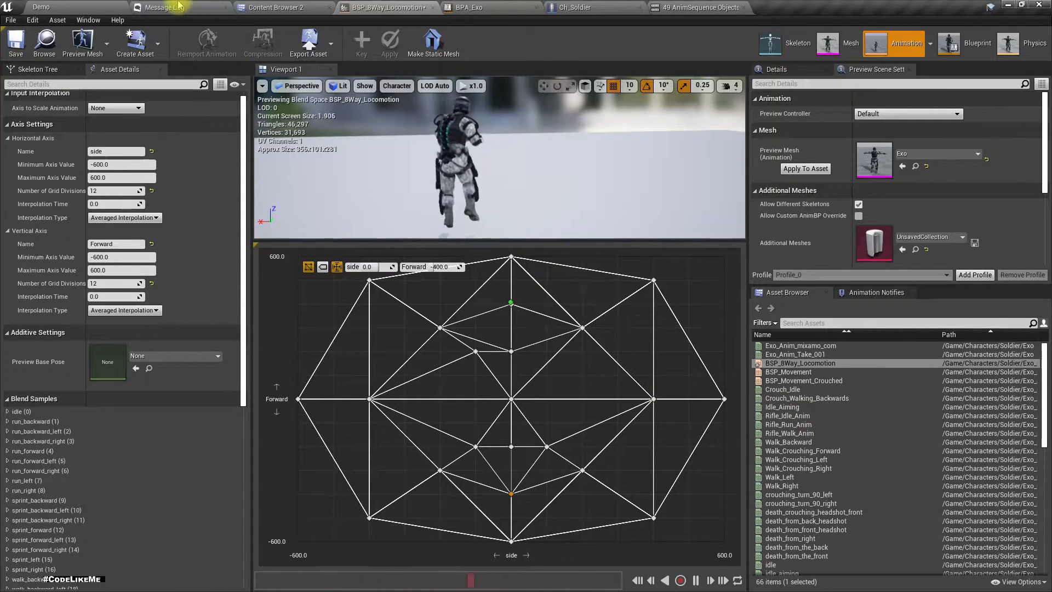
- Place walk_forward_right at side 100, Forward 200 and walk_left at side -200, Forward 0 in the blend space
{"action": "left_click", "coordinate": [271, 7]}
{"action": "left_click_drag", "start_coordinate": [712, 361], "coordinate": [554, 357]}
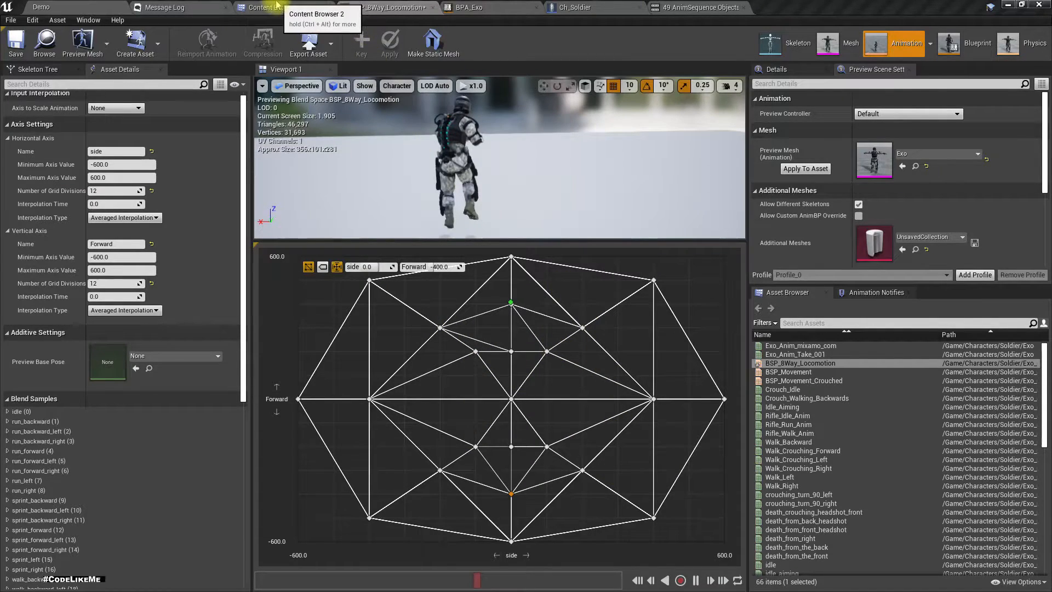
{"action": "left_click", "coordinate": [323, 7]}
{"action": "left_click_drag", "start_coordinate": [778, 323], "coordinate": [446, 405]}
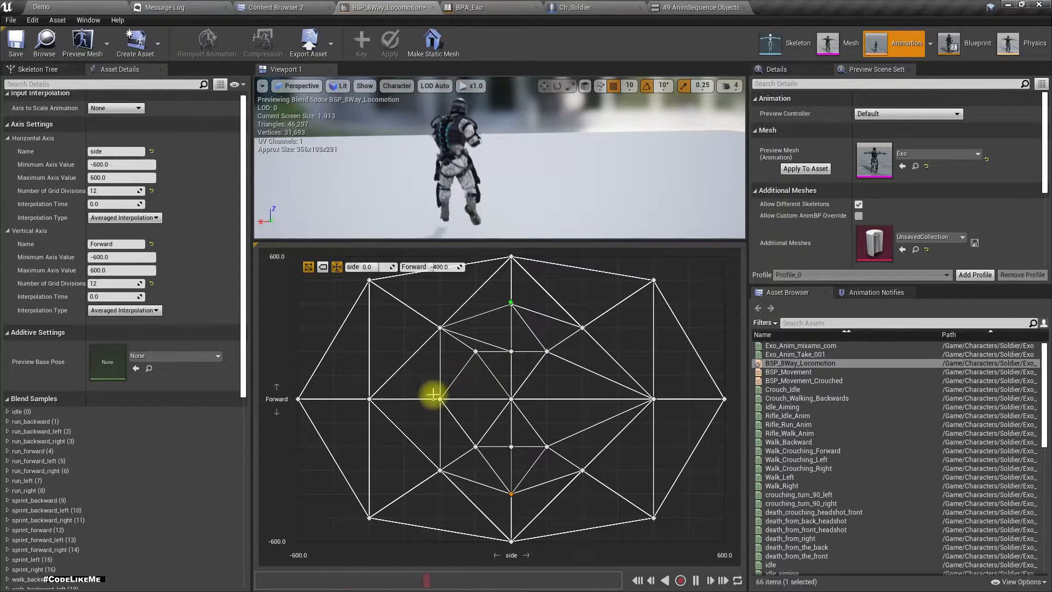
- Place walk_right at side 200, Forward 0 in the blend space and preview the blended movement across the grid
{"action": "left_click", "coordinate": [257, 6]}
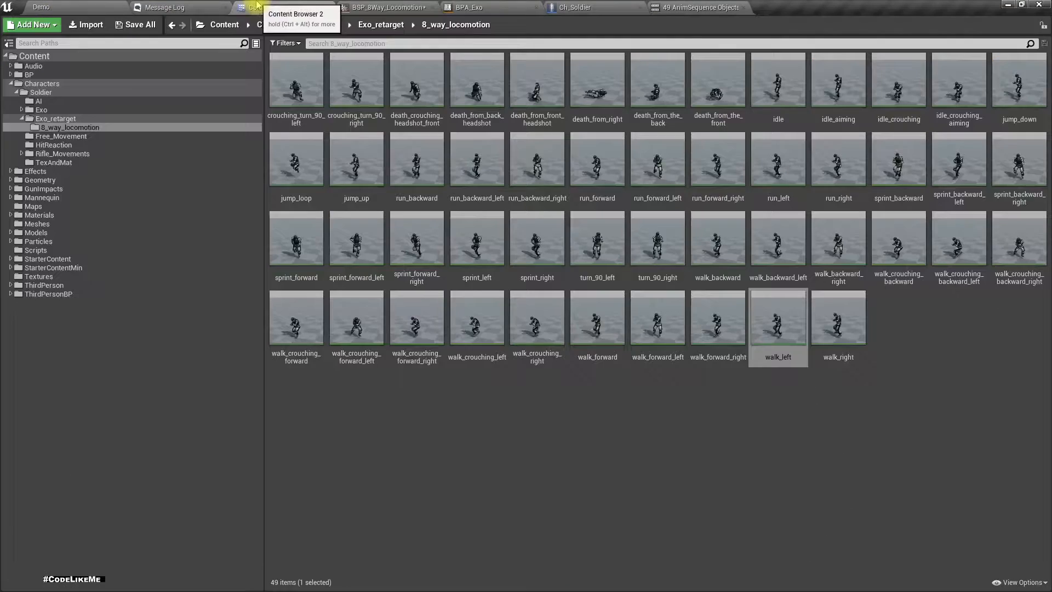
{"action": "left_click", "coordinate": [838, 301]}
{"action": "left_click_drag", "start_coordinate": [838, 300], "coordinate": [584, 398]}
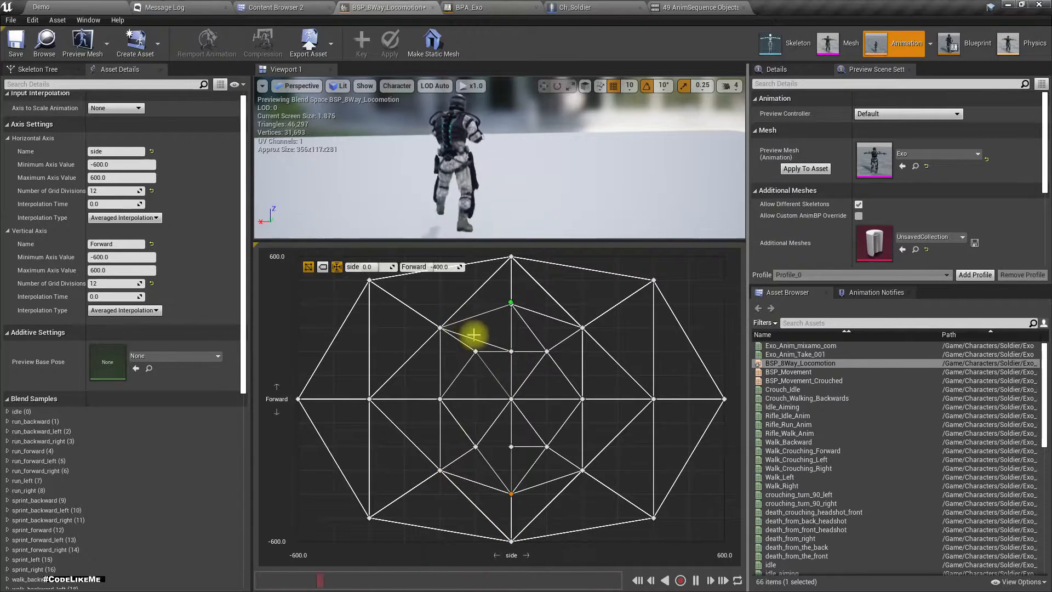
{"action": "key", "text": "shift"}
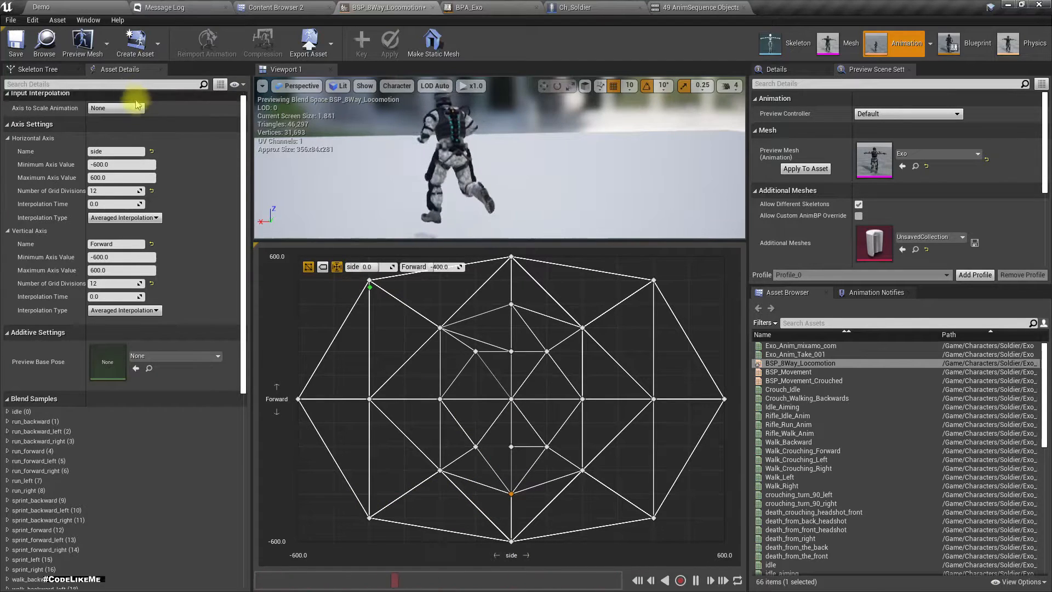
- Locate BSP_8Way_Locomotion in the Content Browser and delete the BSP_Movement node from the Walking/Running state of BPA_Exo
{"action": "left_click", "coordinate": [45, 43]}
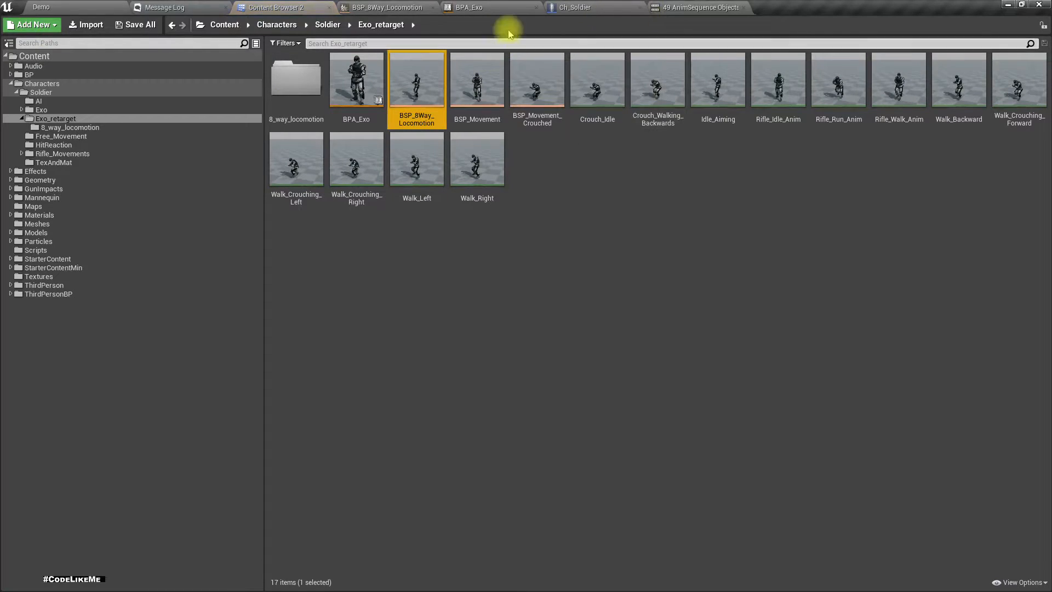
{"action": "left_click", "coordinate": [477, 6]}
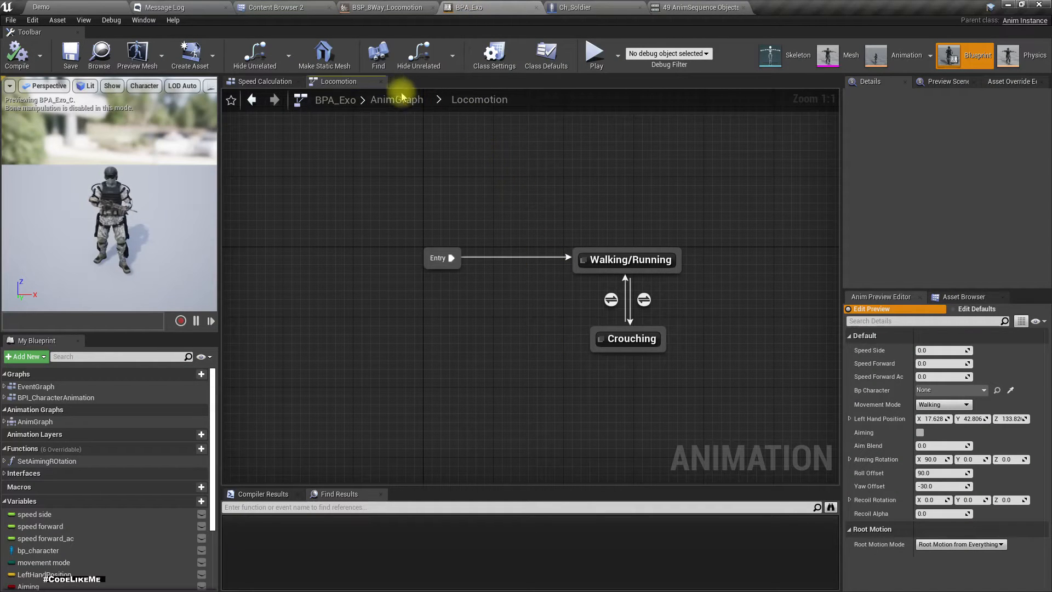
{"action": "double_click", "coordinate": [617, 259]}
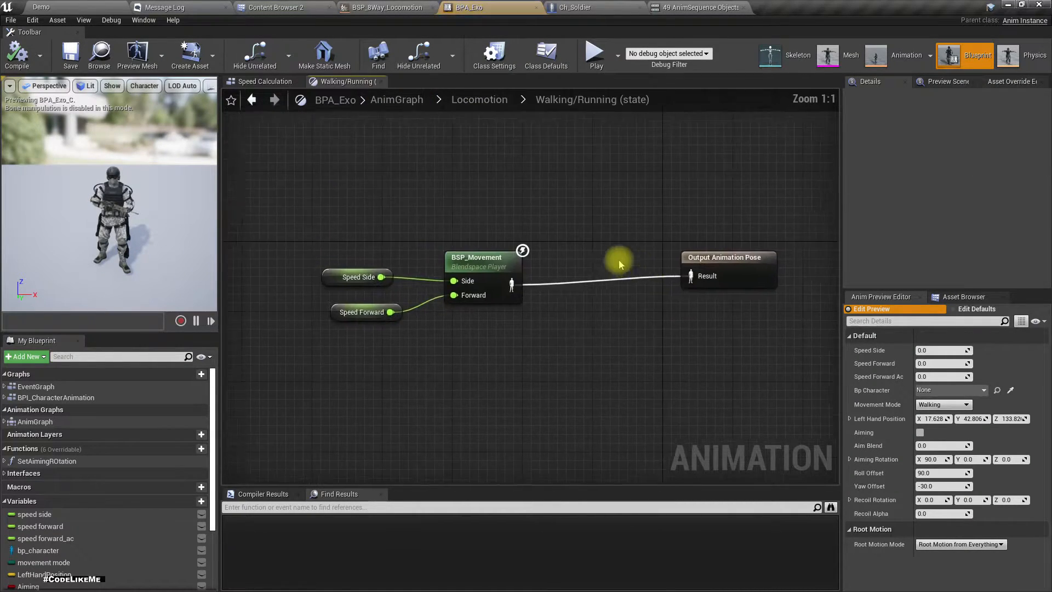
{"action": "right_click_drag", "start_coordinate": [504, 328], "coordinate": [501, 303]}
{"action": "left_click", "coordinate": [496, 218]}
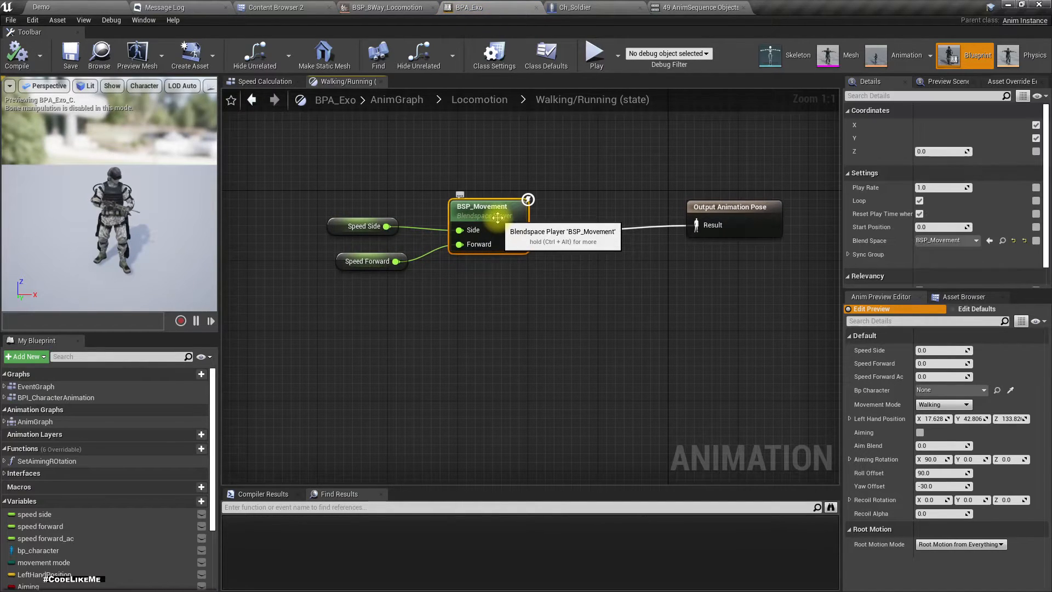
{"action": "key", "text": "Delete"}
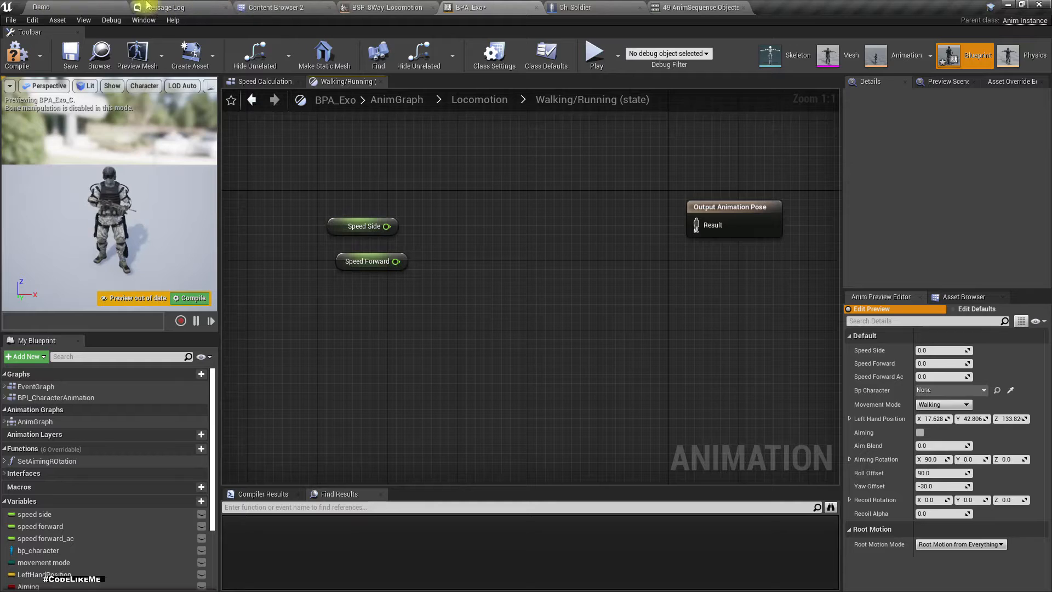
- Add a BSP_8Way_Locomotion player to the Walking/Running state and connect Speed Side to side and Speed Forward to Forward
{"action": "left_click", "coordinate": [271, 8]}
{"action": "left_click_drag", "start_coordinate": [418, 84], "coordinate": [471, 215]}
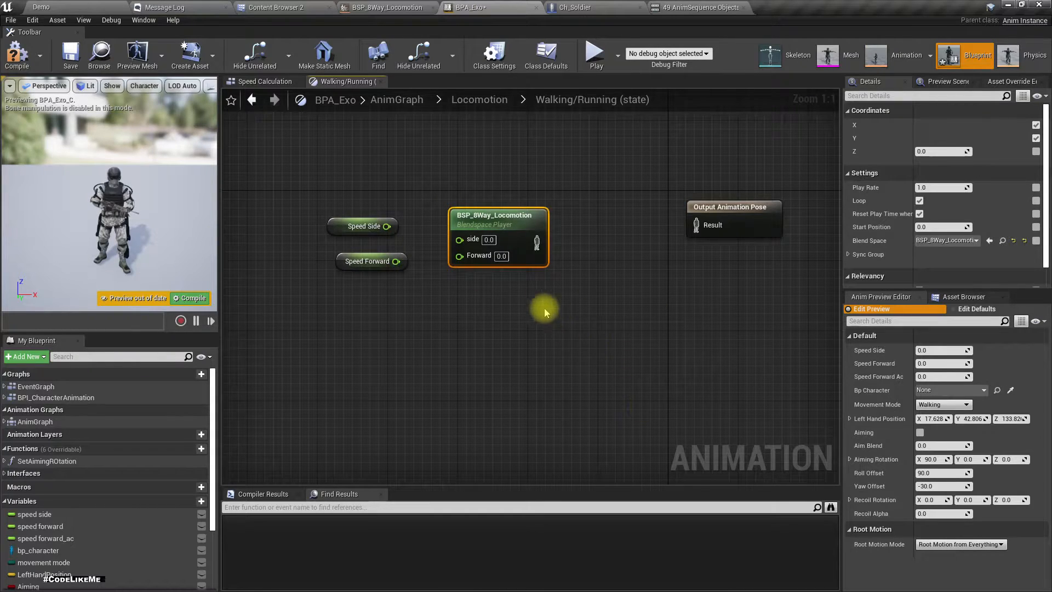
{"action": "left_click_drag", "start_coordinate": [392, 233], "coordinate": [394, 262]}
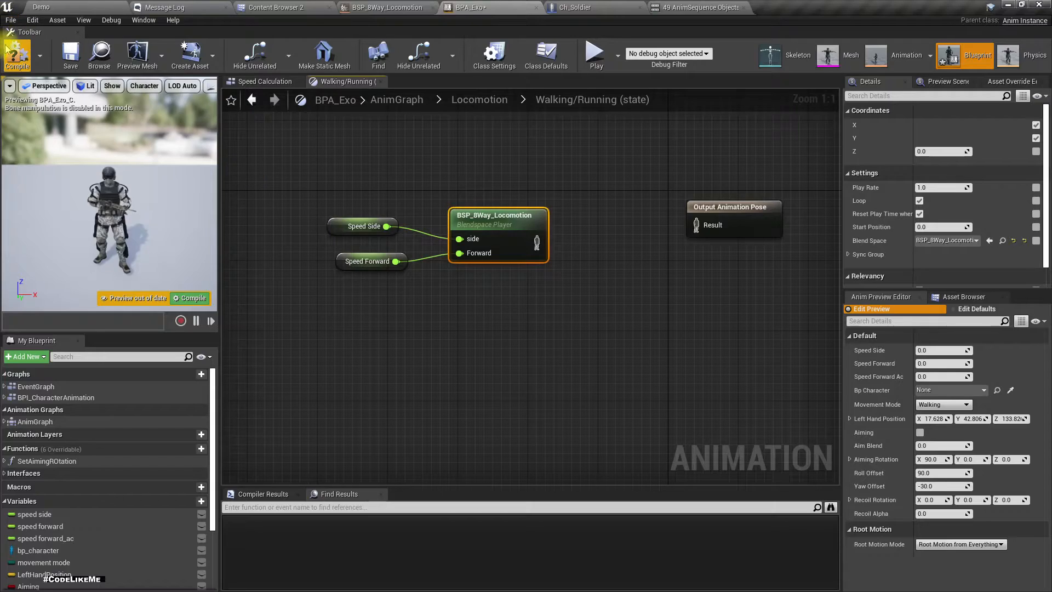
{"action": "left_click", "coordinate": [53, 7]}
{"action": "right_click_drag", "start_coordinate": [608, 340], "coordinate": [580, 323]}
{"action": "key", "text": "F11"}
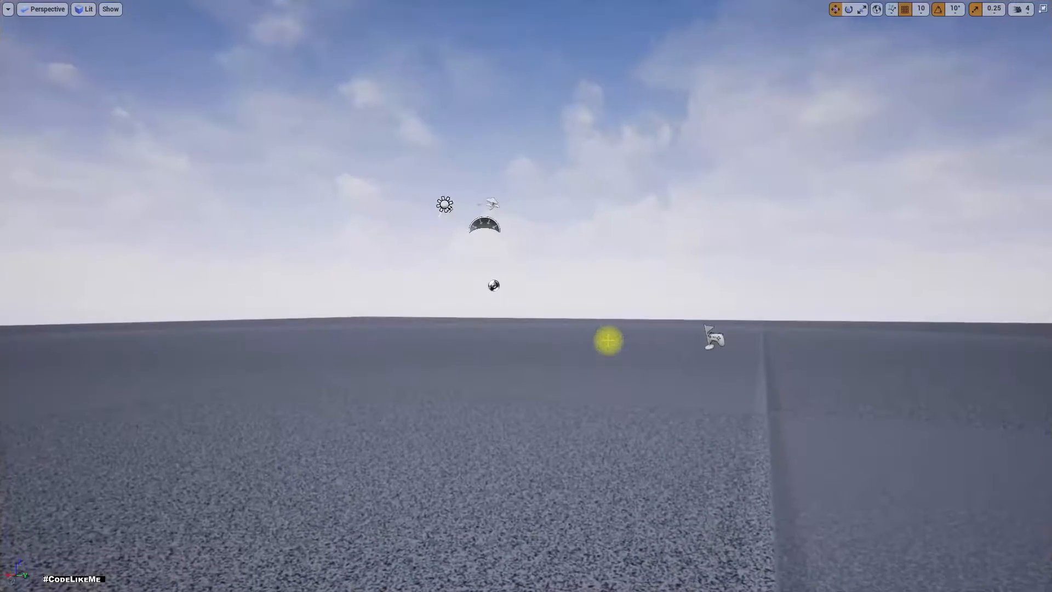
{"action": "key", "text": "alt+p"}
{"action": "key", "text": "Escape"}
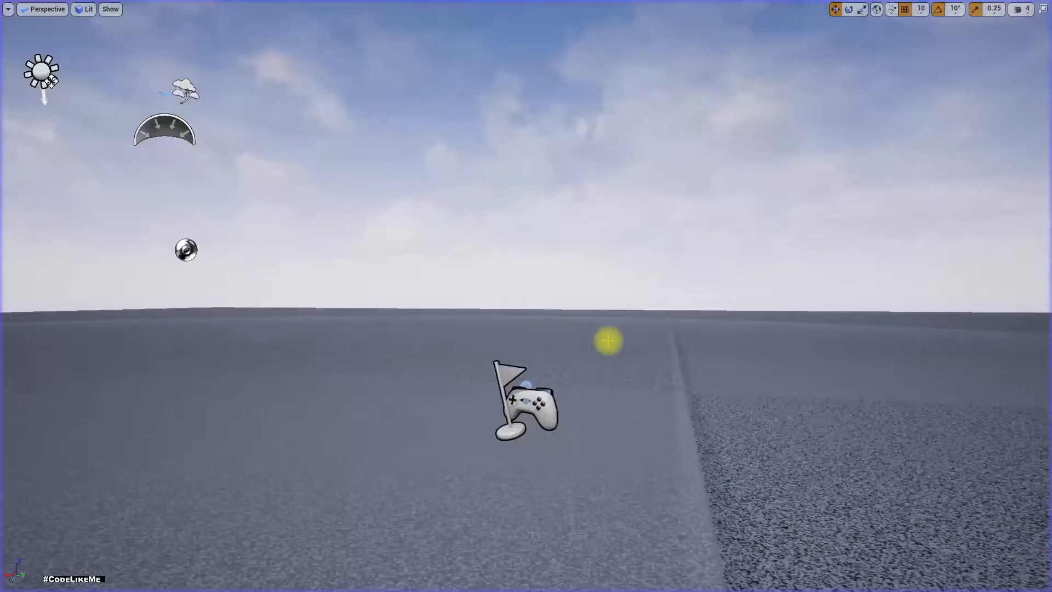
{"action": "right_click_drag", "start_coordinate": [883, 251], "coordinate": [883, 269]}
{"action": "key", "text": "F11"}
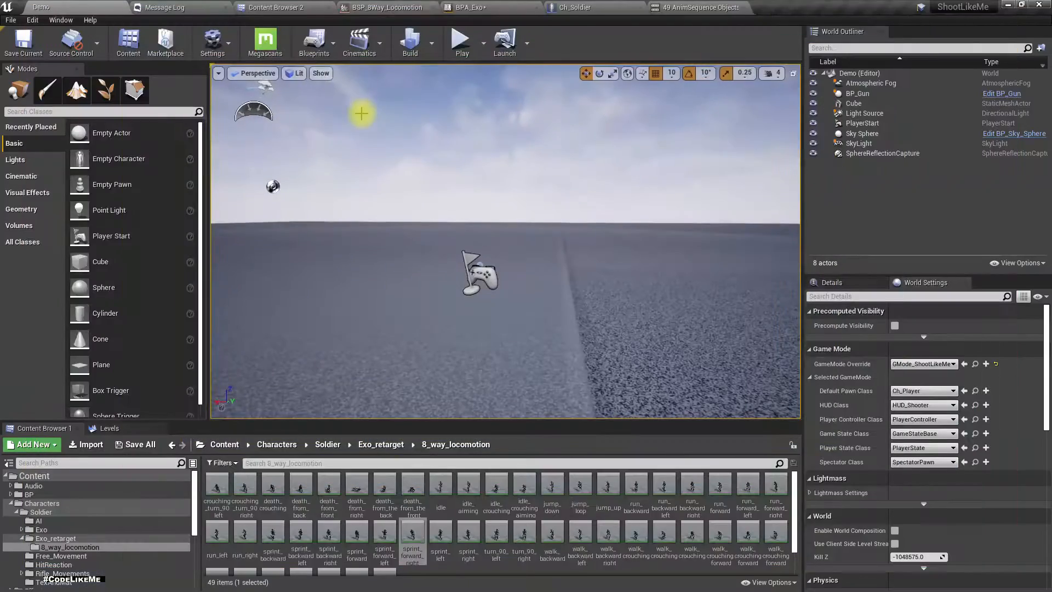
- Connect the BSP_8Way_Locomotion pose to the Output Animation Pose result in BPA_Exo and compile the animation blueprint
{"action": "left_click", "coordinate": [498, 5]}
{"action": "left_click_drag", "start_coordinate": [537, 242], "coordinate": [696, 224]}
{"action": "left_click", "coordinate": [14, 46]}
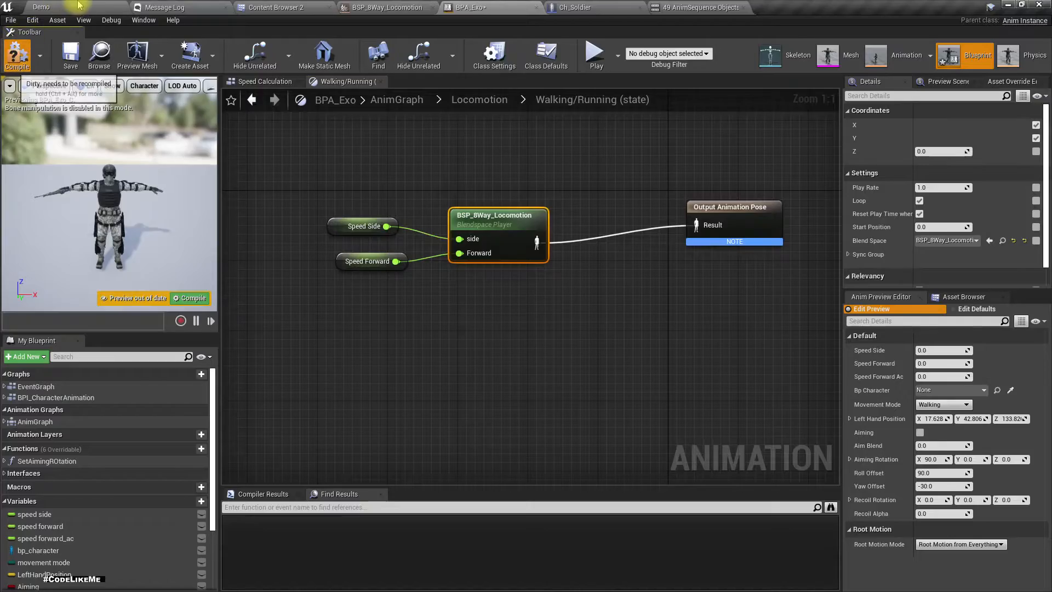
- Play the Demo level and run the soldier forward, backward, sideways and diagonally to check the new locomotion animations
{"action": "left_click", "coordinate": [50, 7]}
{"action": "key", "text": "F11"}
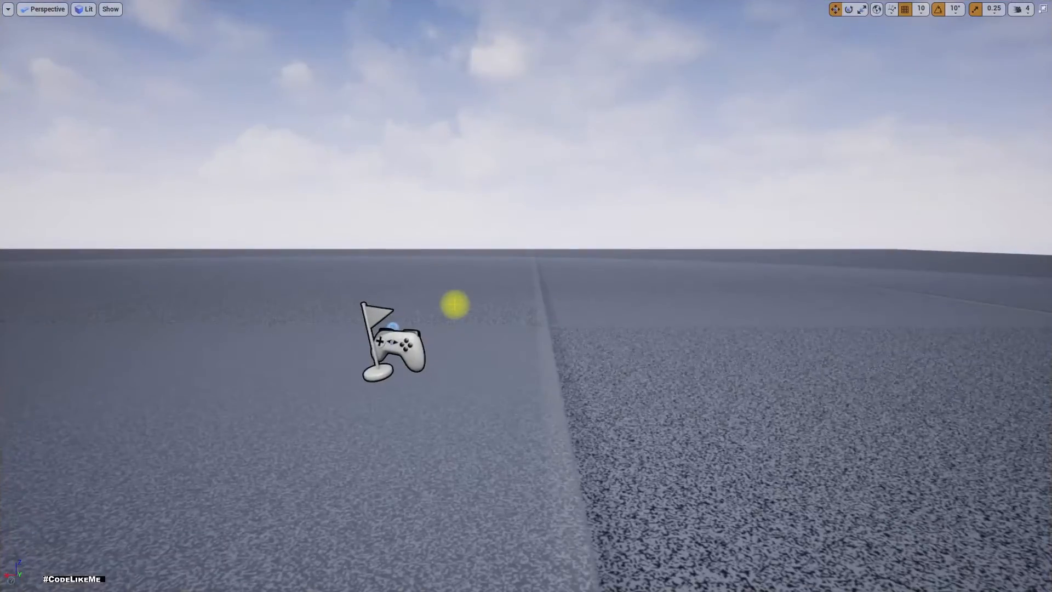
{"action": "key", "text": "alt+p"}
{"action": "left_click", "coordinate": [472, 354]}
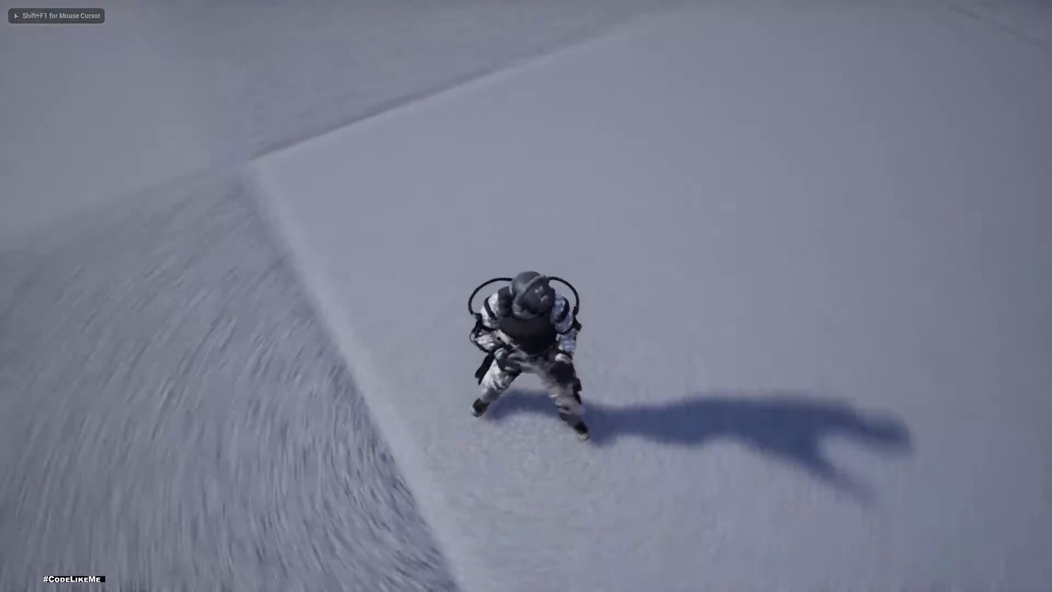
{"action": "key", "text": "d"}
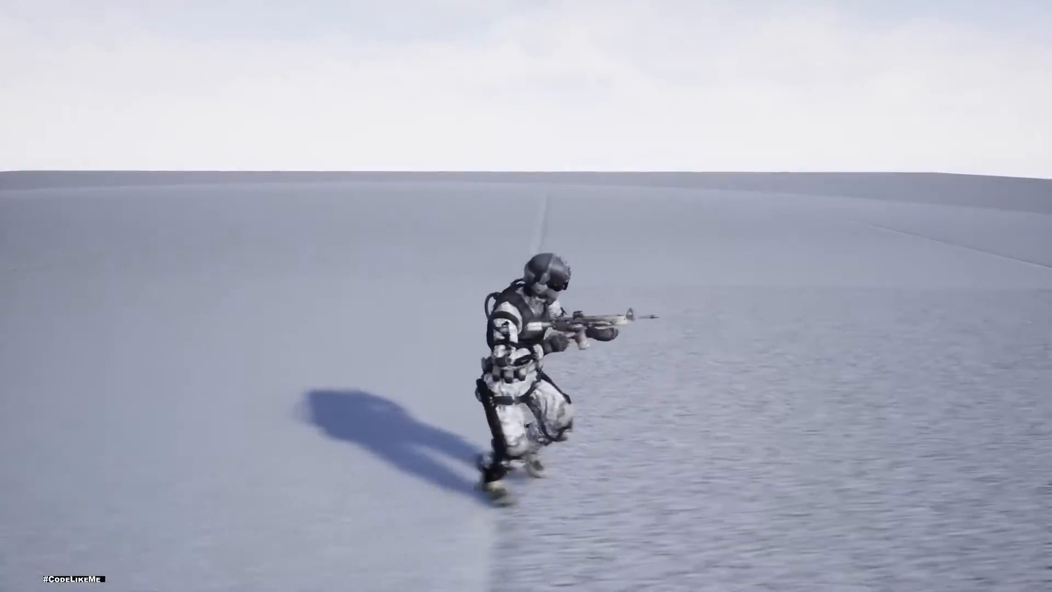
{"action": "key", "text": "w"}
{"action": "key", "text": "a"}
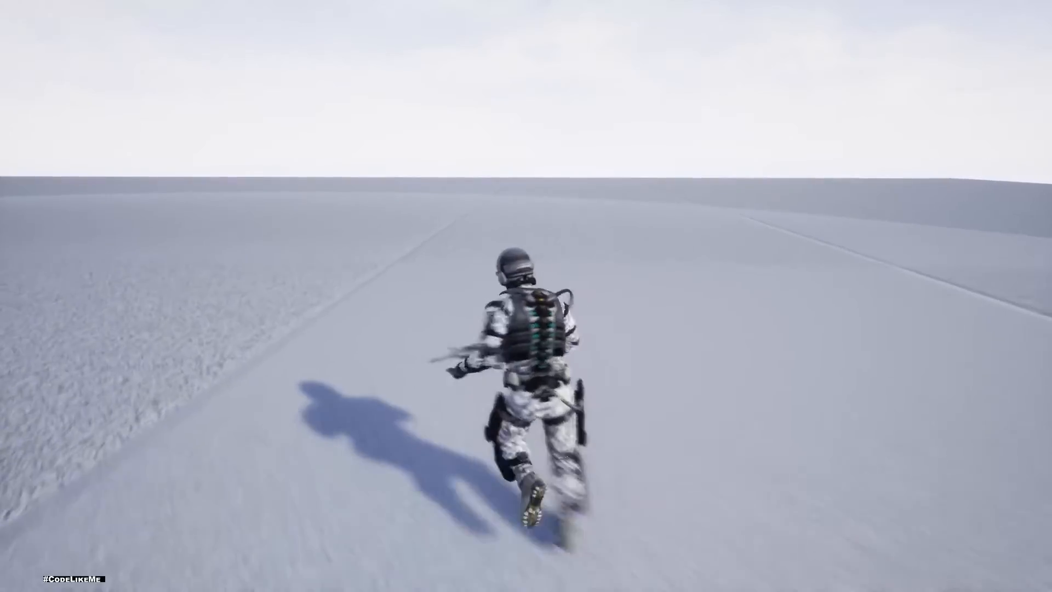
{"action": "key", "text": "s"}
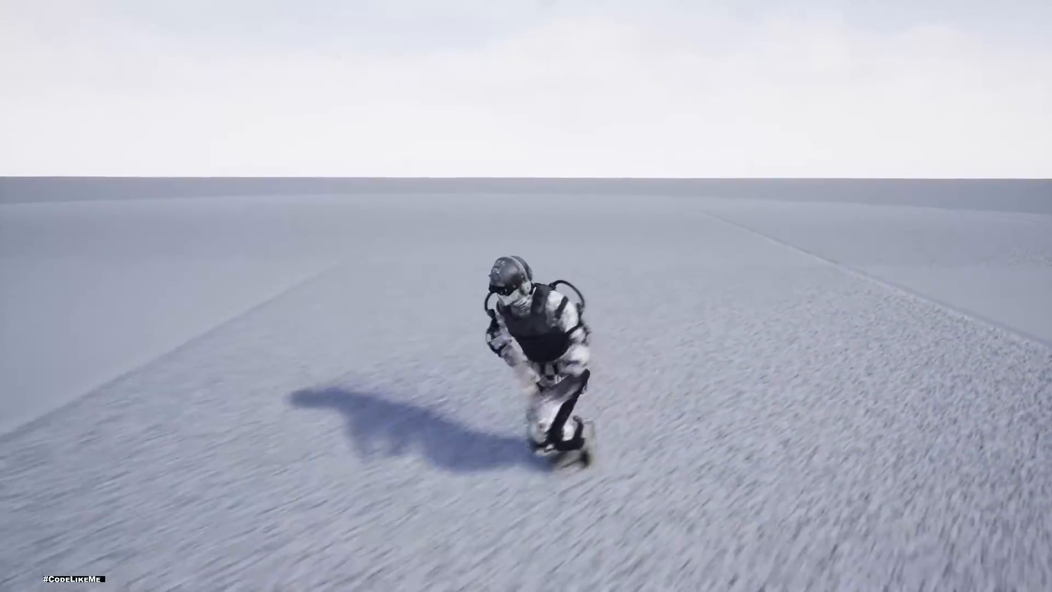
{"action": "key", "text": "d"}
{"action": "key", "text": "a"}
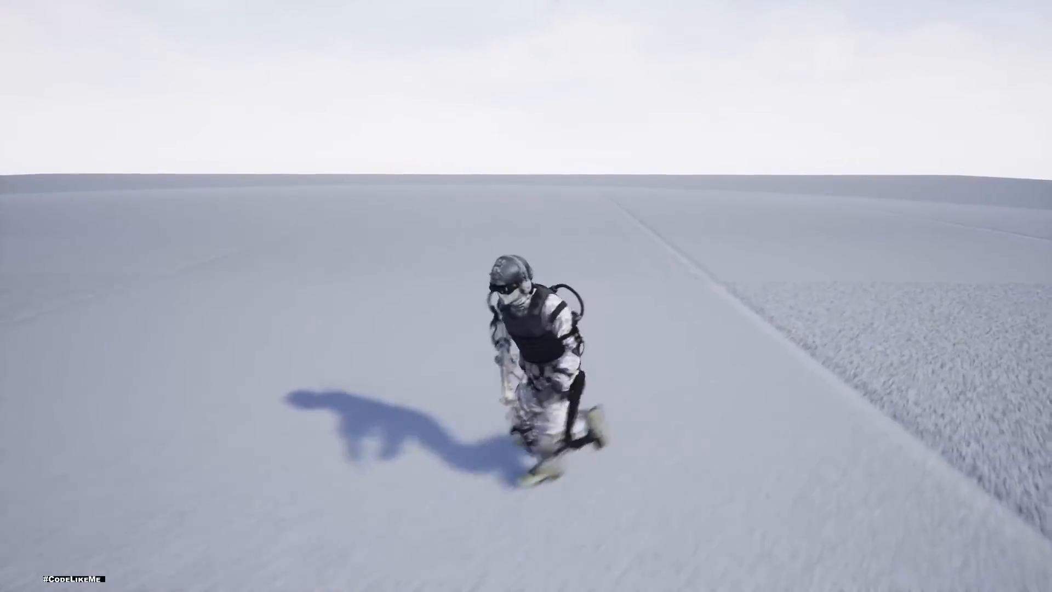
{"action": "key", "text": "w"}
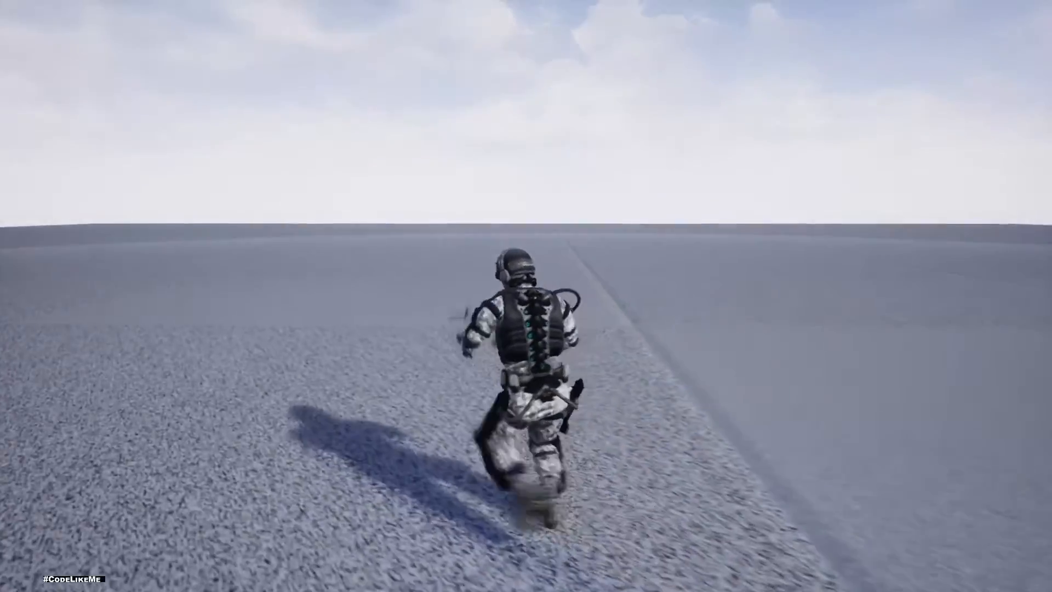
{"action": "key", "text": "a"}
{"action": "key", "text": "w"}
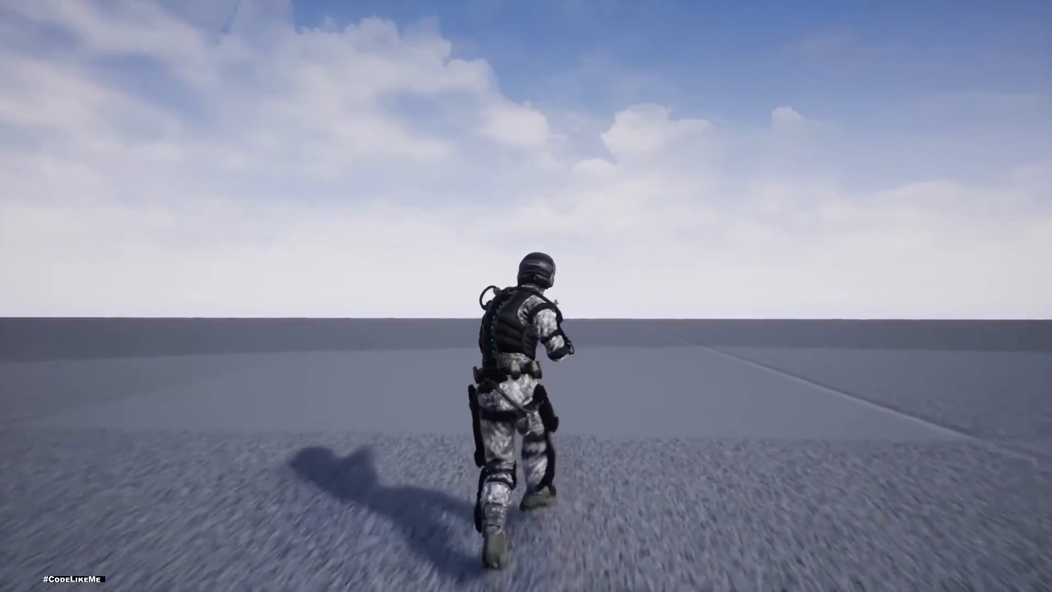
{"action": "key", "text": "d"}
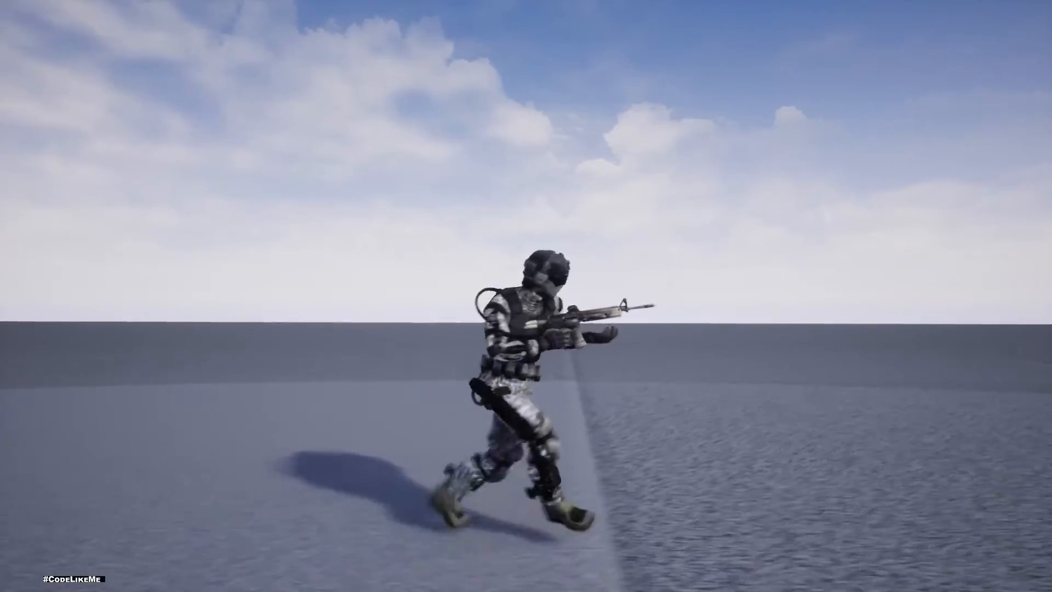
{"action": "key", "text": "a"}
{"action": "key", "text": "s"}
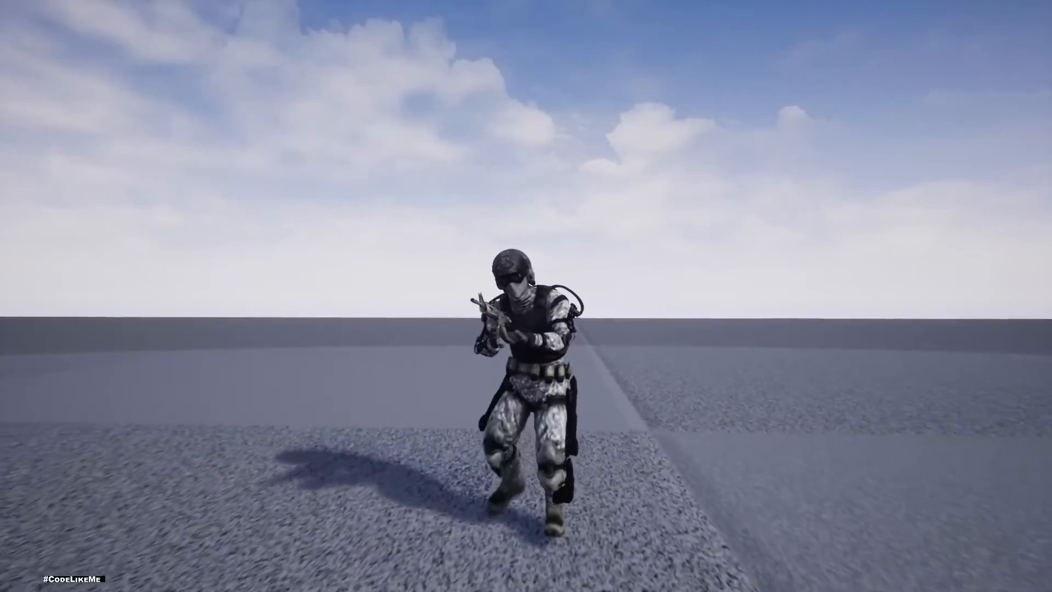
{"action": "key", "text": "Escape"}
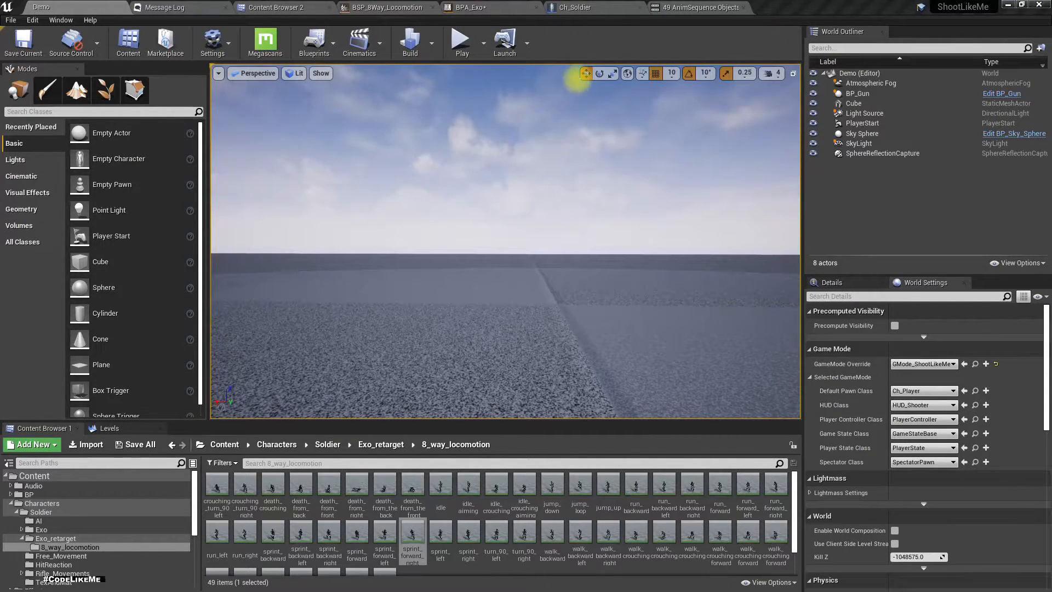
- Examine the walk speeds in Ch_Soldier's Movement Mode graph and the ToggleRun and ToggleCrouch logic in its Basic Input graph
{"action": "left_click", "coordinate": [575, 7]}
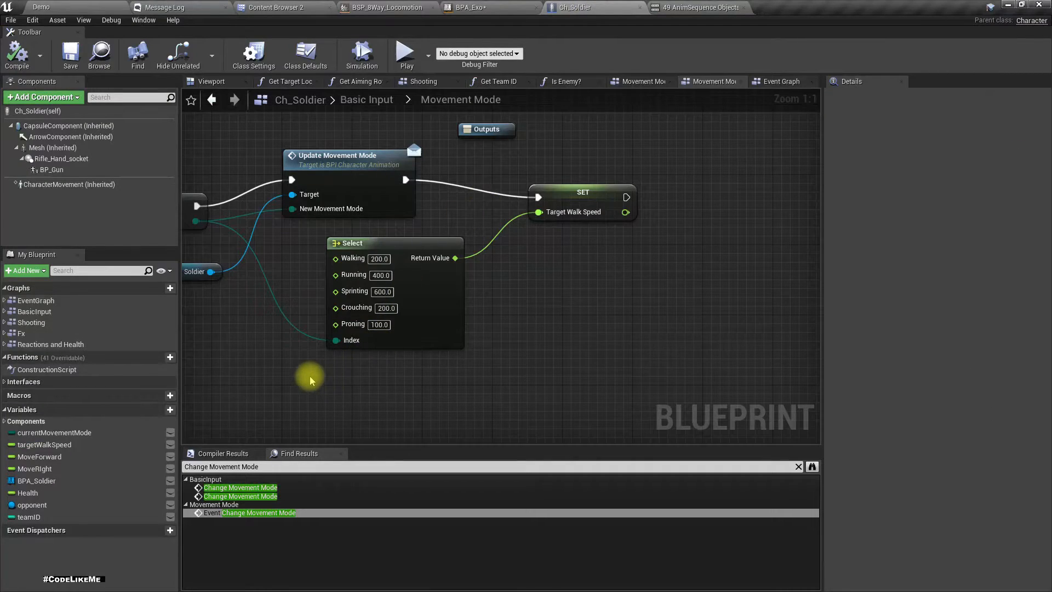
{"action": "right_click_drag", "start_coordinate": [309, 379], "coordinate": [426, 350]}
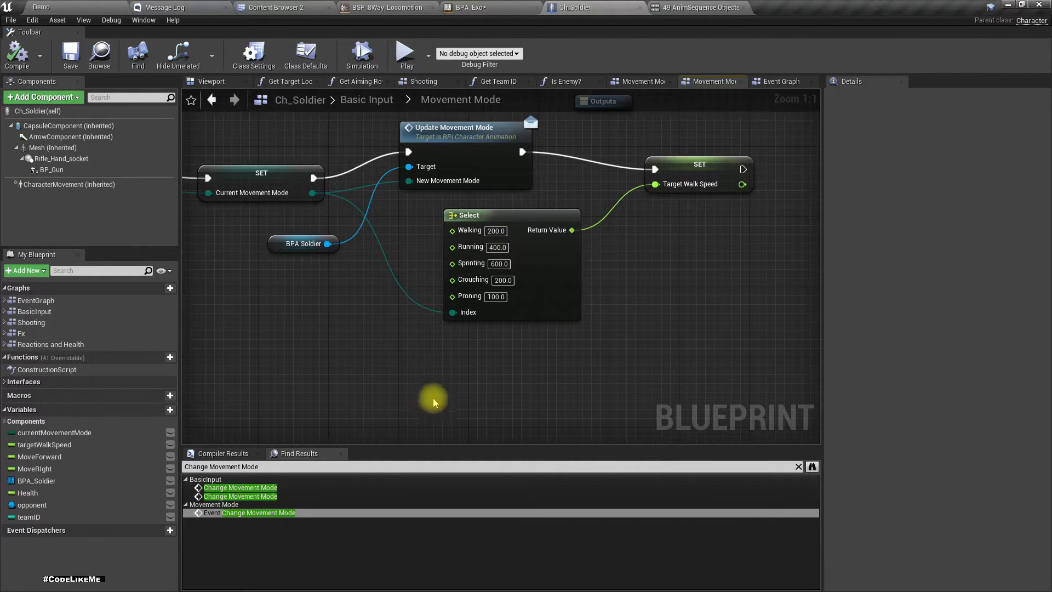
{"action": "left_click", "coordinate": [364, 104]}
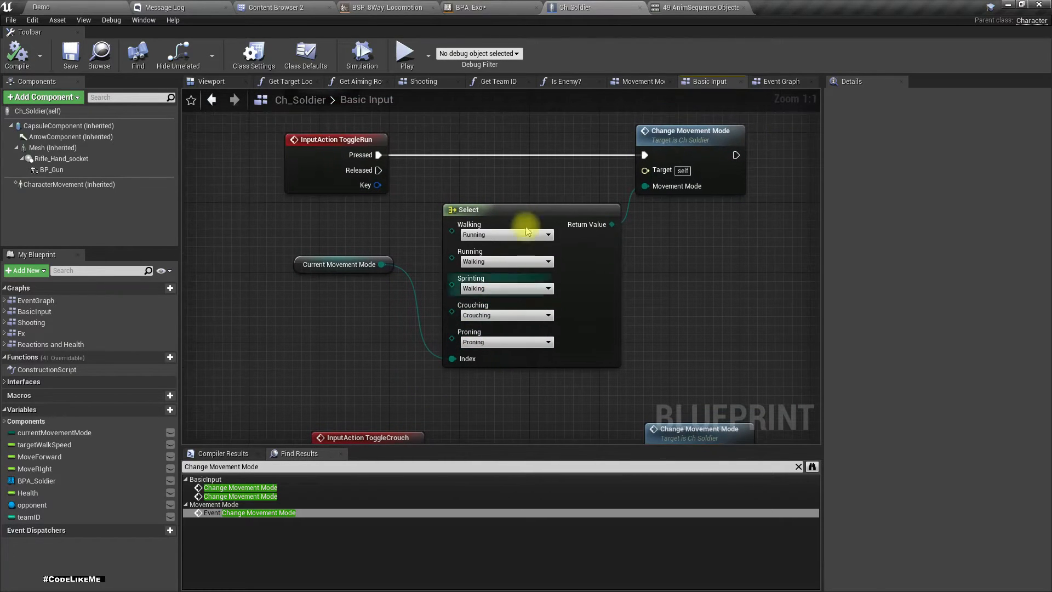
{"action": "right_click_drag", "start_coordinate": [379, 371], "coordinate": [365, 160]}
{"action": "right_click_drag", "start_coordinate": [452, 301], "coordinate": [435, 101]}
{"action": "scroll", "coordinate": [597, 347], "scroll_direction": "down", "scroll_amount": 5}
{"action": "right_click_drag", "start_coordinate": [493, 133], "coordinate": [437, 283]}
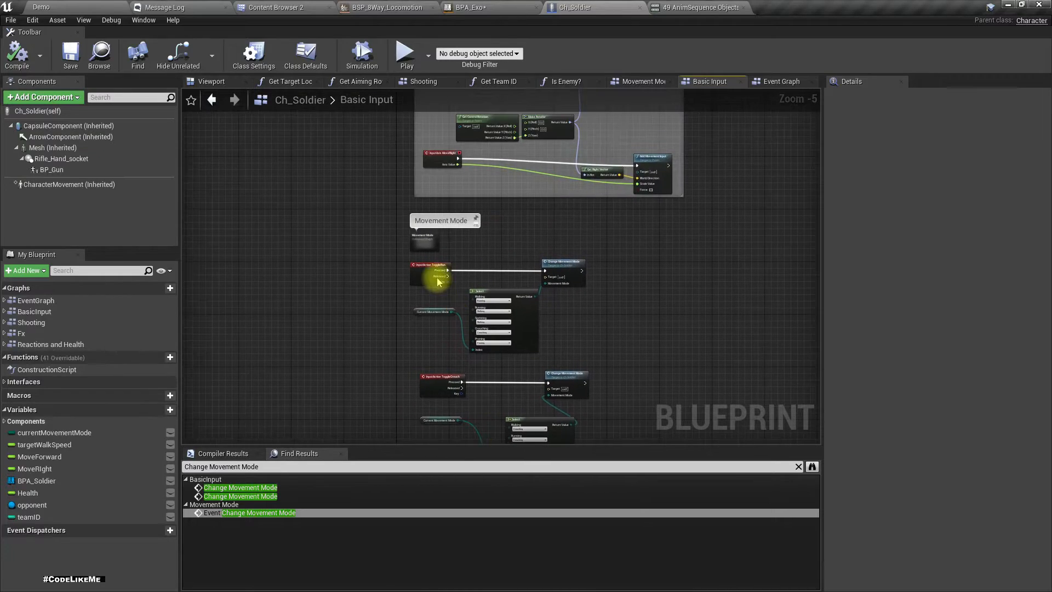
{"action": "scroll", "coordinate": [437, 282], "scroll_direction": "up", "scroll_amount": 5}
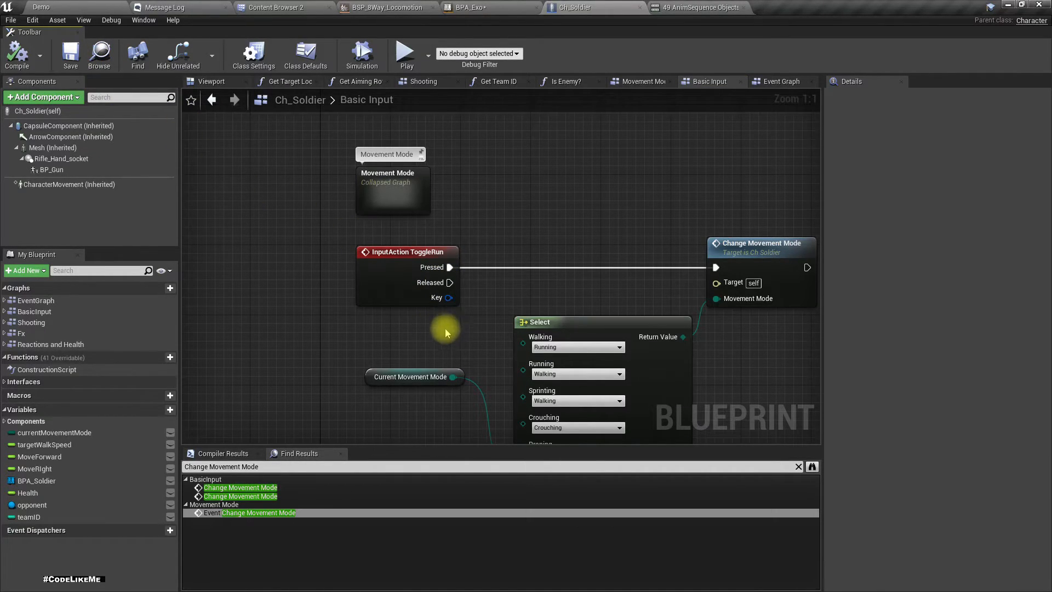
{"action": "right_click_drag", "start_coordinate": [544, 200], "coordinate": [522, 217]}
{"action": "left_click", "coordinate": [252, 52]}
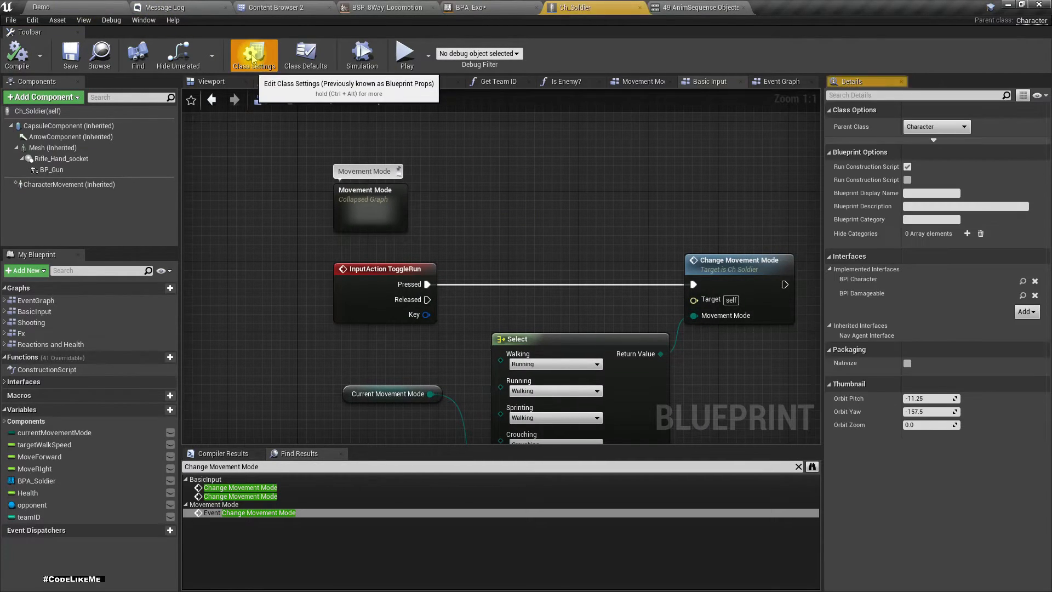
{"action": "left_click", "coordinate": [82, 6]}
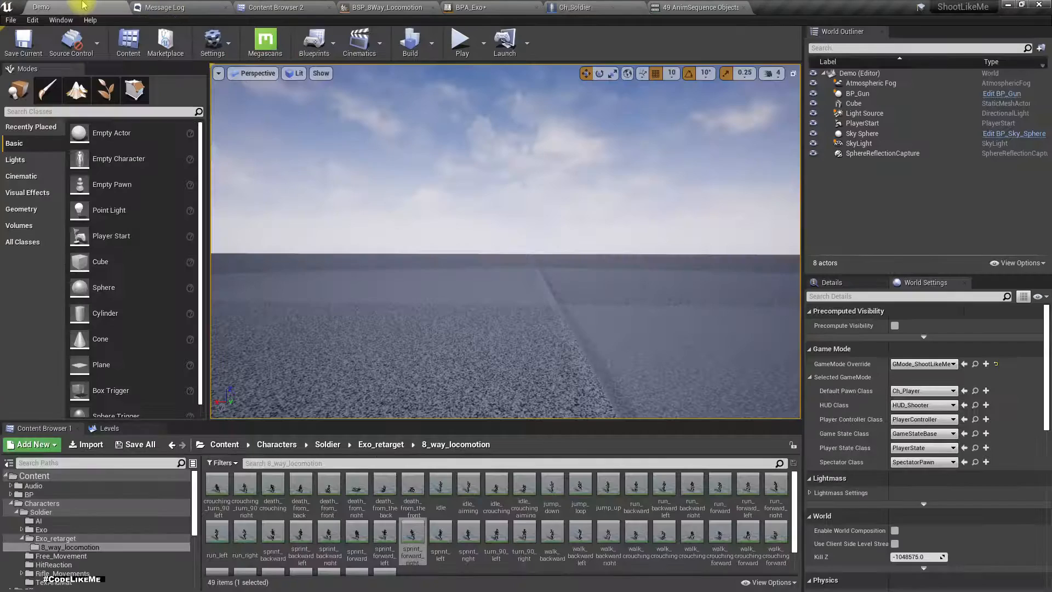
{"action": "left_click", "coordinate": [219, 49]}
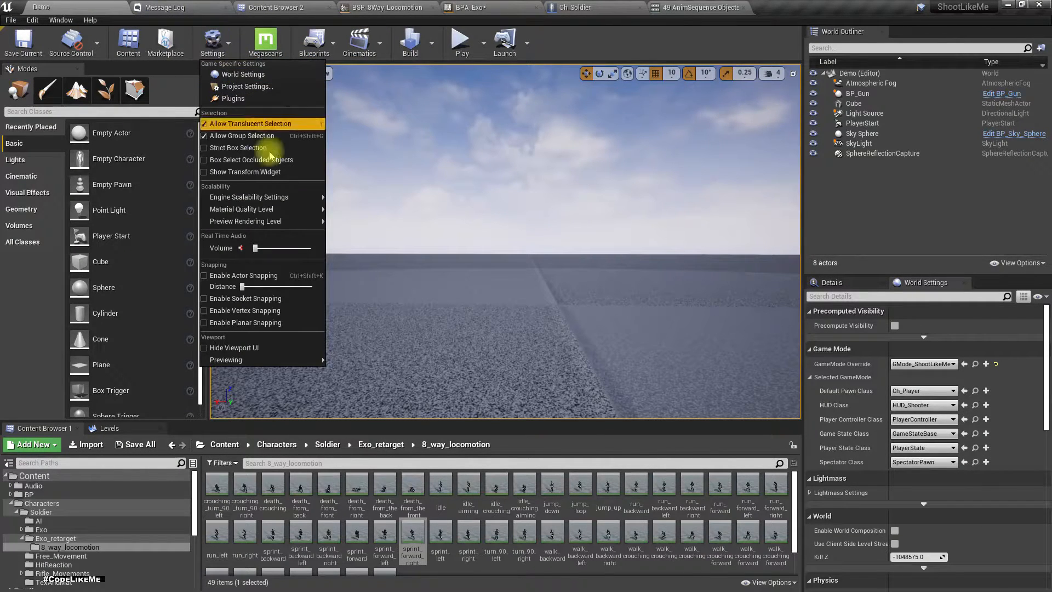
{"action": "left_click", "coordinate": [244, 99]}
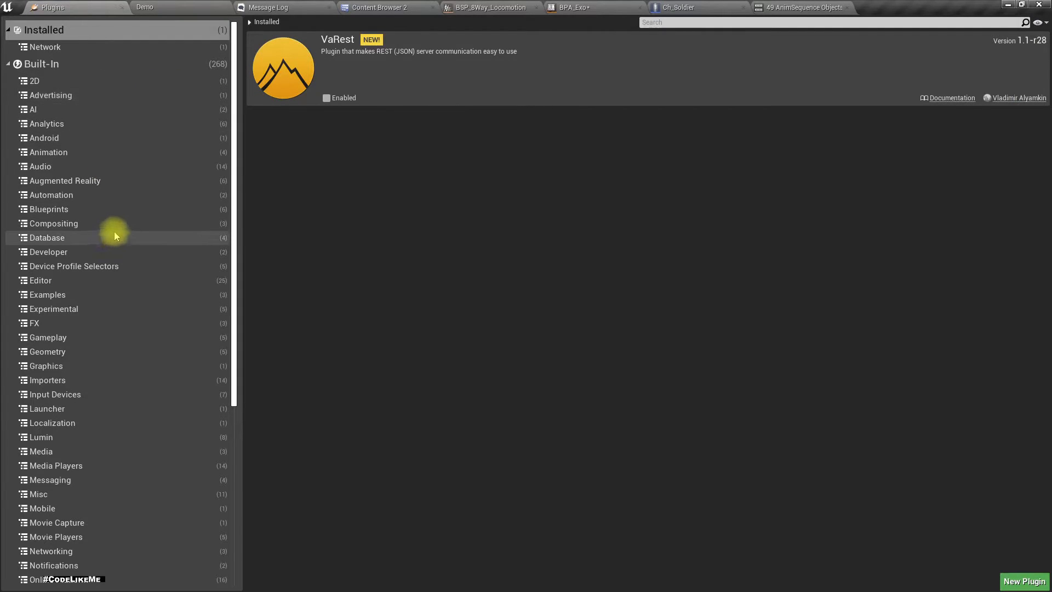
{"action": "left_click", "coordinate": [131, 9]}
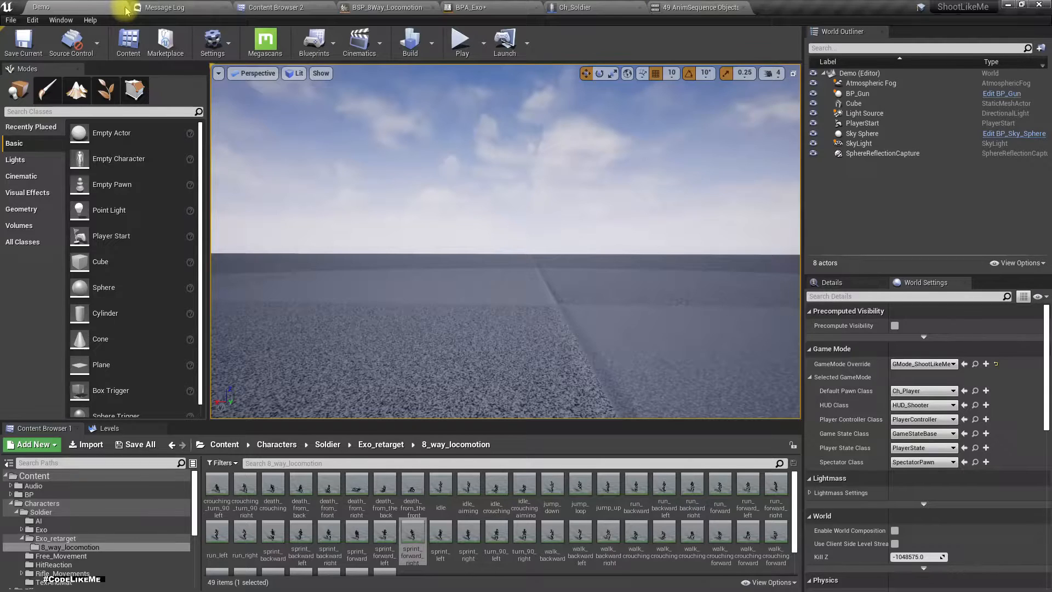
- Open the project's engine Input settings and check the key bound to the ToggleSprint action mapping
{"action": "left_click", "coordinate": [212, 41]}
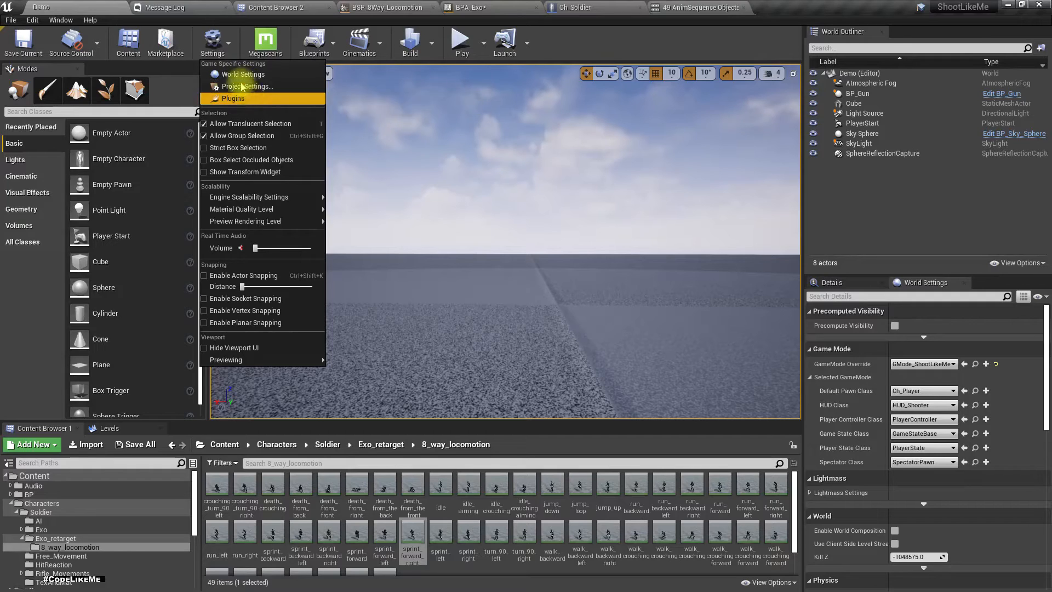
{"action": "left_click", "coordinate": [244, 86]}
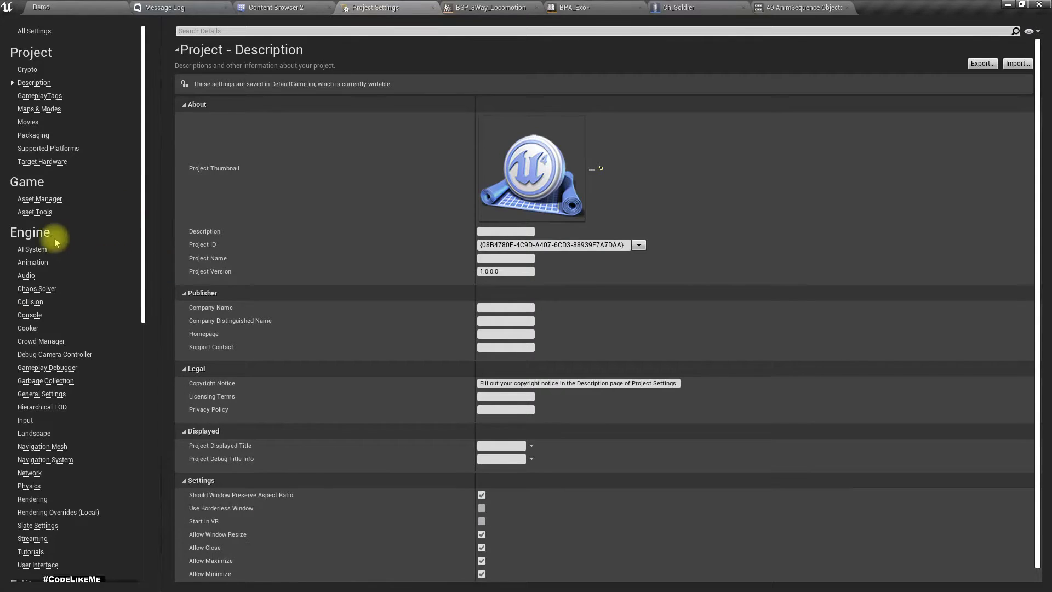
{"action": "left_click", "coordinate": [25, 422]}
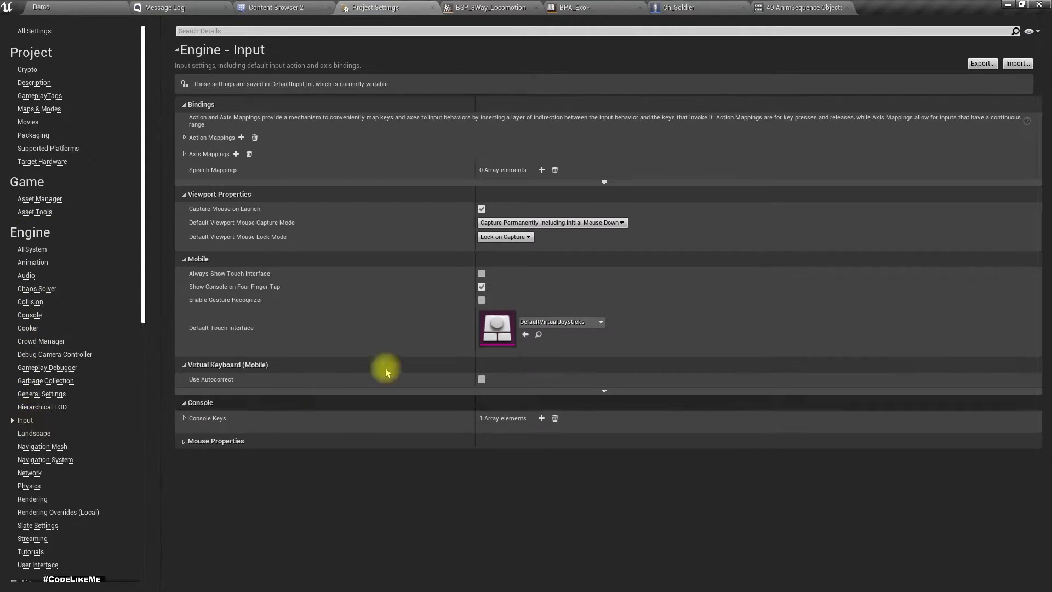
{"action": "left_click", "coordinate": [184, 137]}
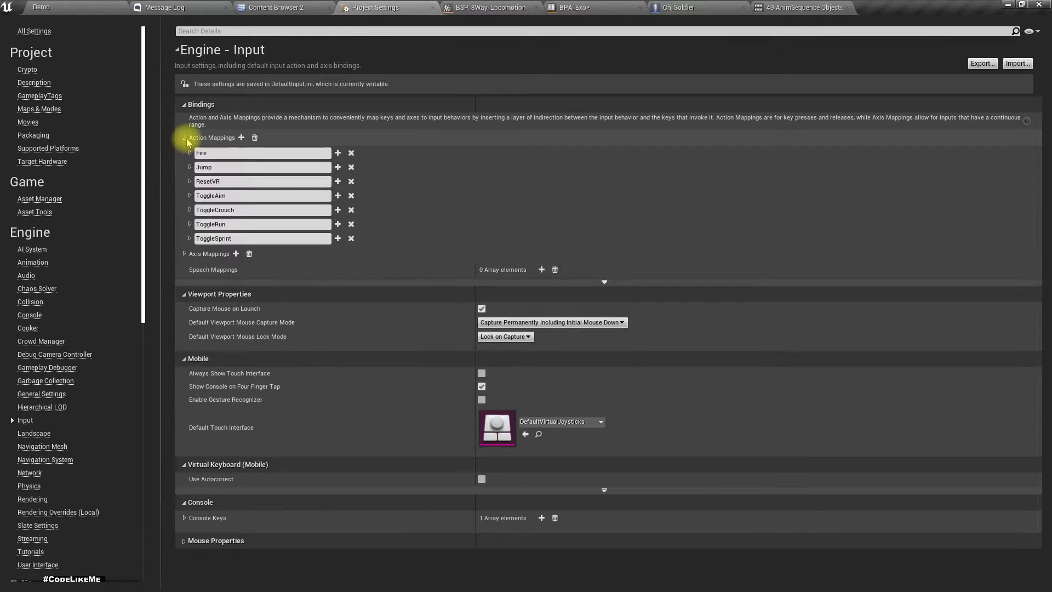
{"action": "left_click", "coordinate": [189, 238]}
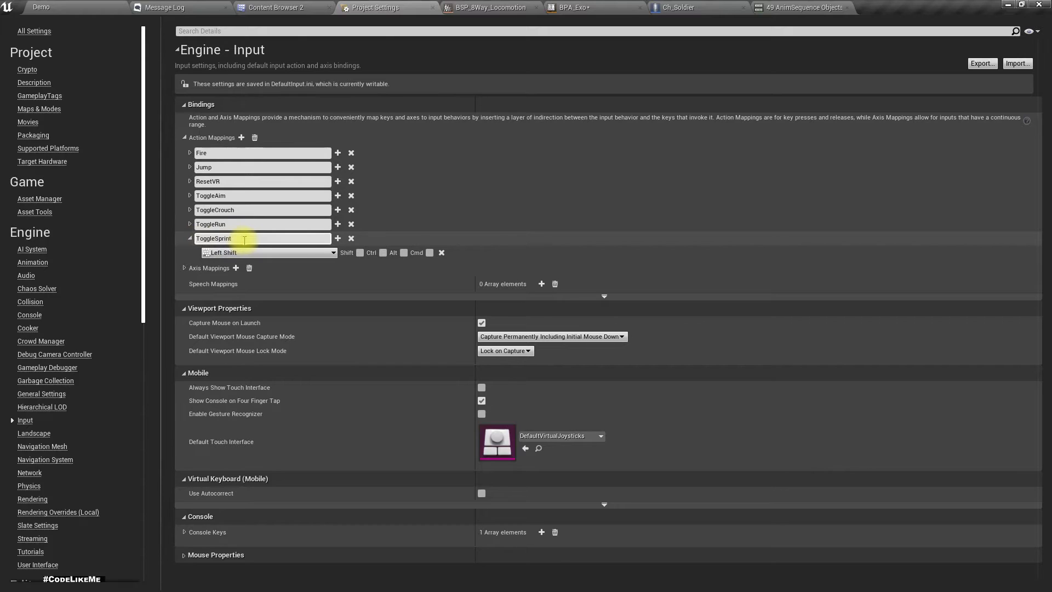
{"action": "left_click", "coordinate": [189, 238]}
{"action": "left_click", "coordinate": [191, 238]}
- Add an InputAction ToggleSprint event below the ToggleCrouch logic in Ch_Soldier's Basic Input graph
{"action": "left_click", "coordinate": [705, 7]}
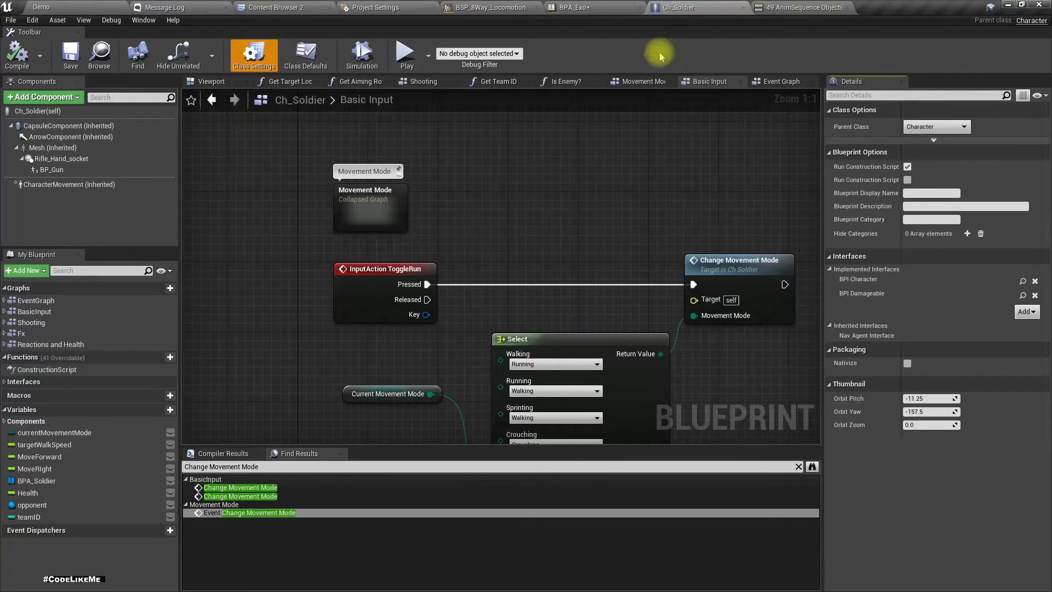
{"action": "right_click_drag", "start_coordinate": [468, 401], "coordinate": [476, 185]}
{"action": "scroll", "coordinate": [475, 185], "scroll_direction": "down", "scroll_amount": 5}
{"action": "right_click_drag", "start_coordinate": [487, 262], "coordinate": [478, 95]}
{"action": "right_click_drag", "start_coordinate": [476, 183], "coordinate": [441, 289]}
{"action": "scroll", "coordinate": [460, 261], "scroll_direction": "up", "scroll_amount": 2}
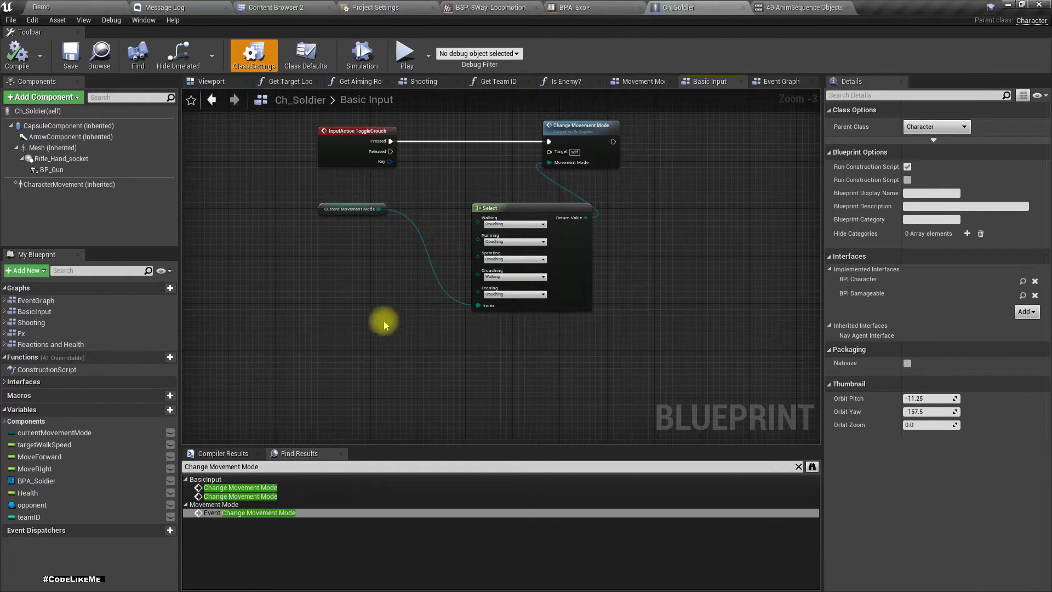
{"action": "right_click", "coordinate": [329, 366]}
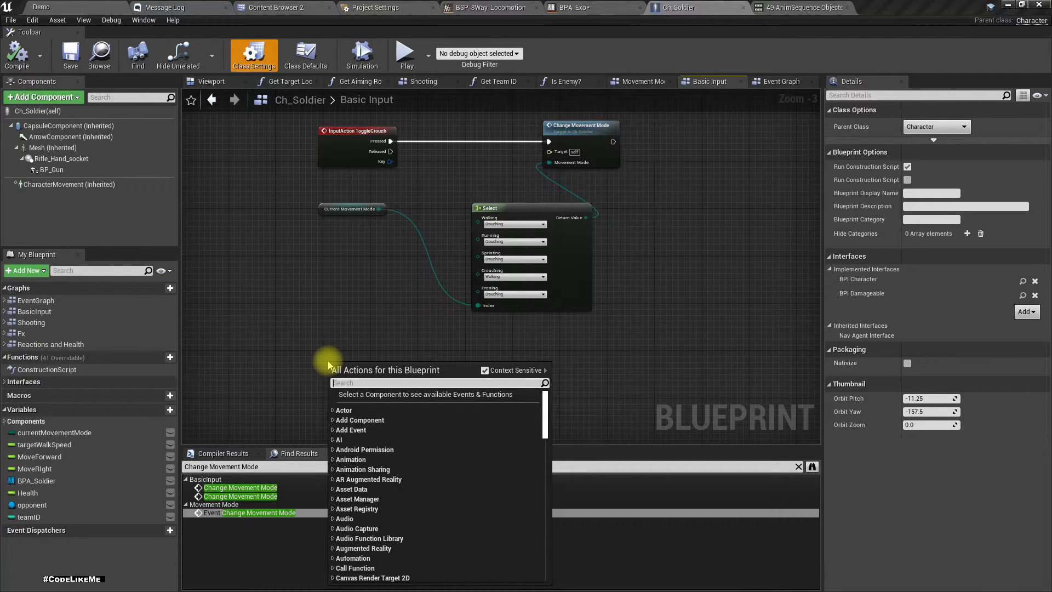
{"action": "type", "text": "TOG"}
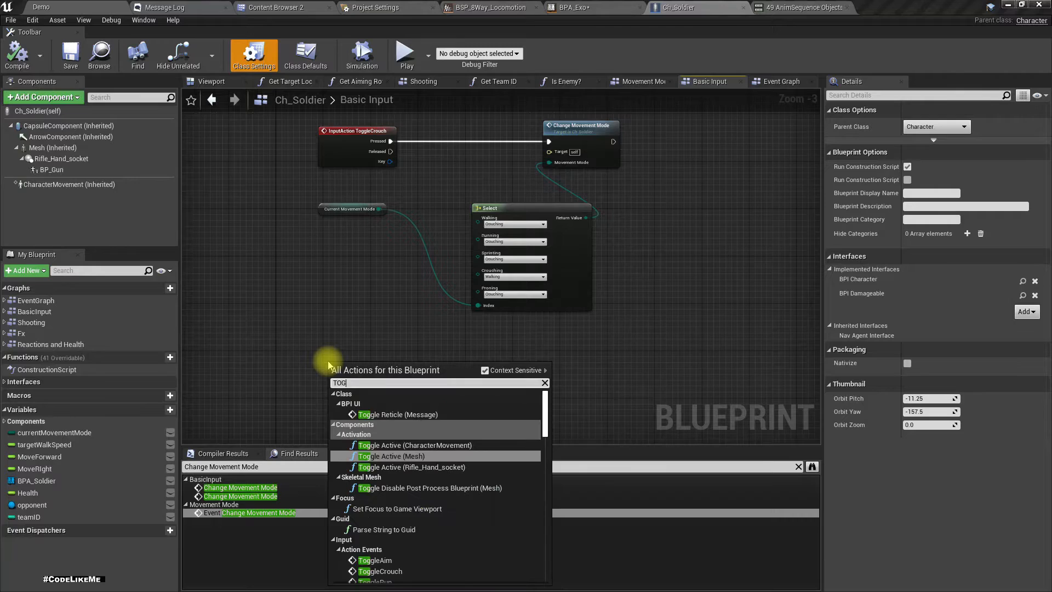
{"action": "type", "text": "GLESPRINT"}
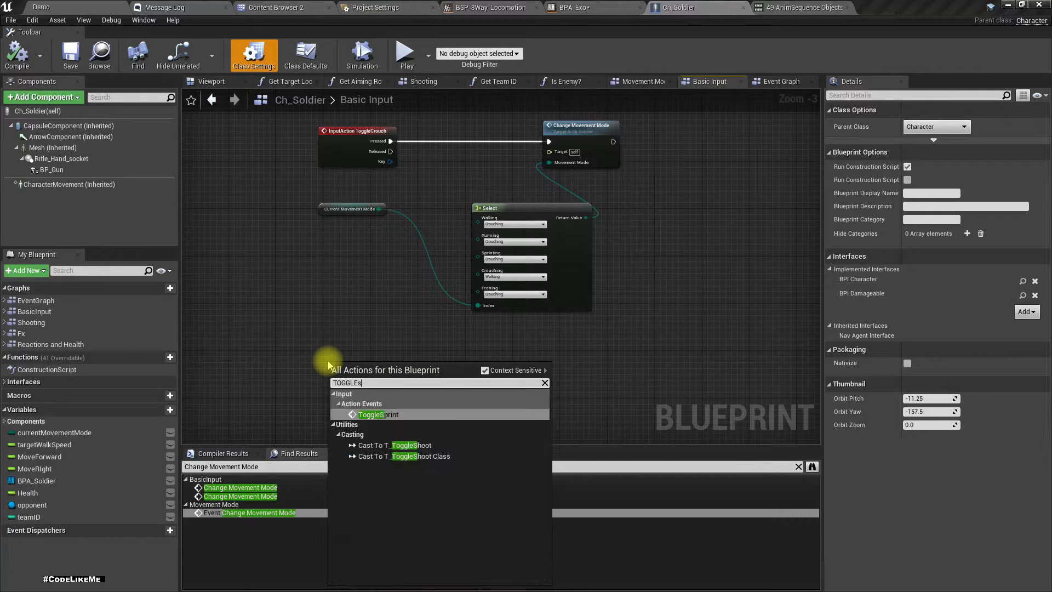
{"action": "key", "text": "Return"}
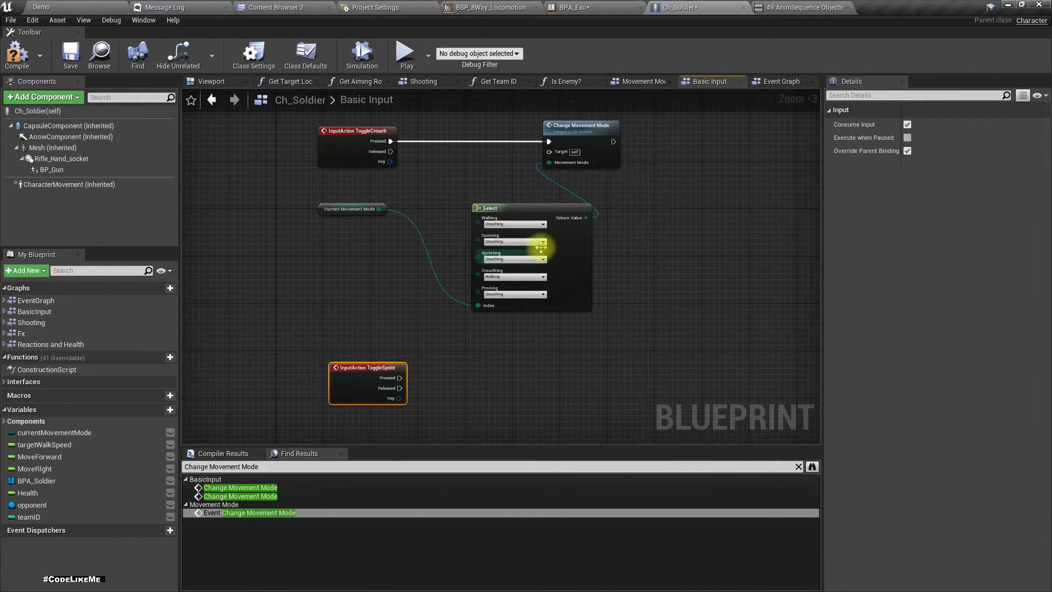
- Duplicate ToggleCrouch's Current Movement Mode, Select and Change Movement Mode nodes and place the copies beside the ToggleSprint event
{"action": "left_click_drag", "start_coordinate": [506, 158], "coordinate": [602, 231]}
{"action": "left_click", "coordinate": [590, 140], "text": "ctrl"}
{"action": "key", "text": "ctrl+c"}
{"action": "key", "text": "ctrl+v"}
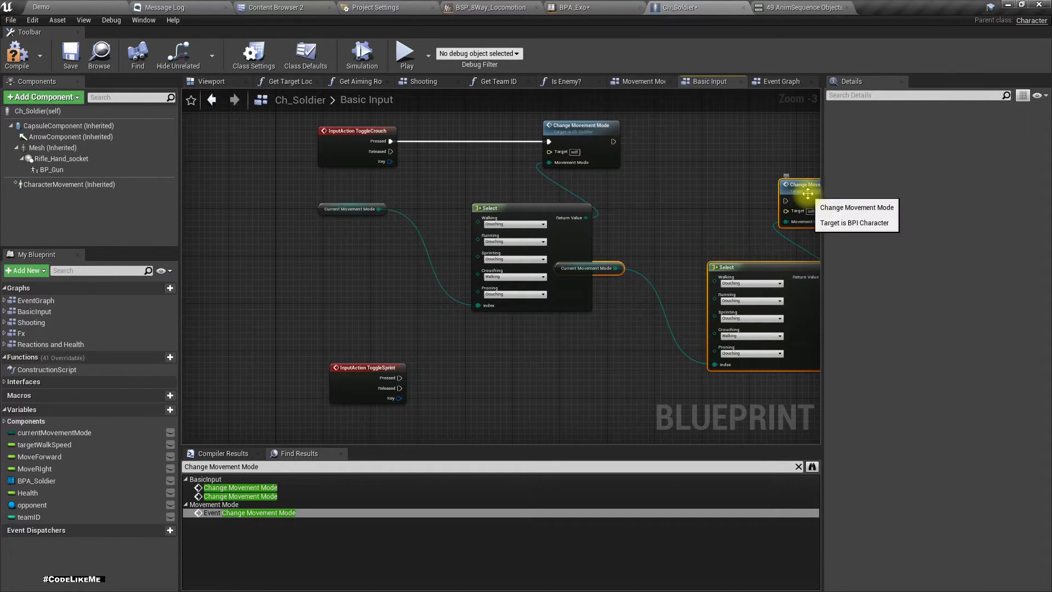
{"action": "left_click_drag", "start_coordinate": [784, 176], "coordinate": [690, 344]}
{"action": "right_click_drag", "start_coordinate": [690, 344], "coordinate": [668, 244]}
{"action": "scroll", "coordinate": [704, 228], "scroll_direction": "down", "scroll_amount": 1}
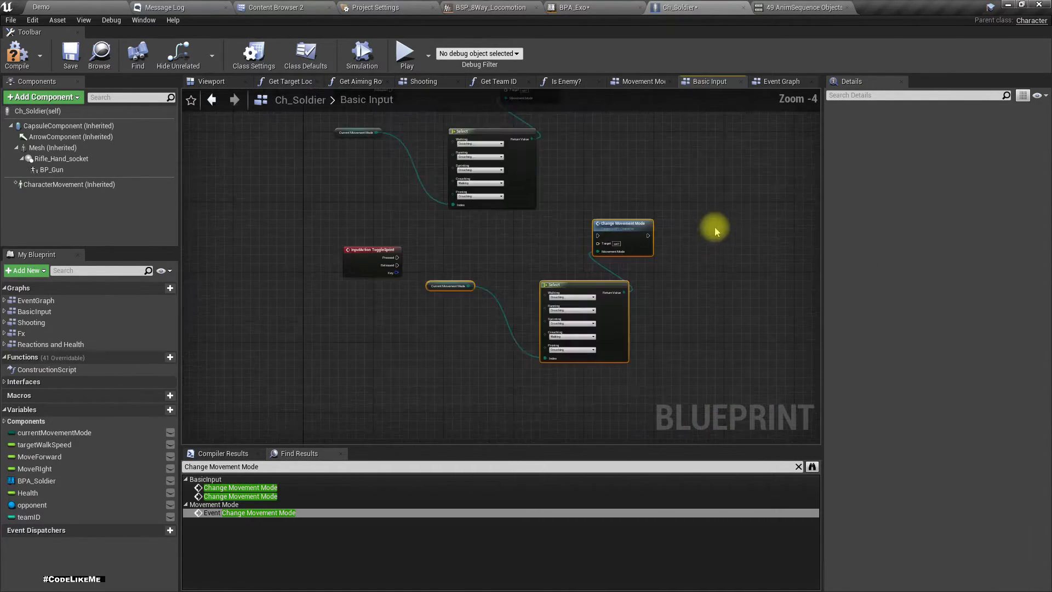
{"action": "left_click_drag", "start_coordinate": [615, 238], "coordinate": [602, 269]}
{"action": "scroll", "coordinate": [542, 282], "scroll_direction": "up", "scroll_amount": 3}
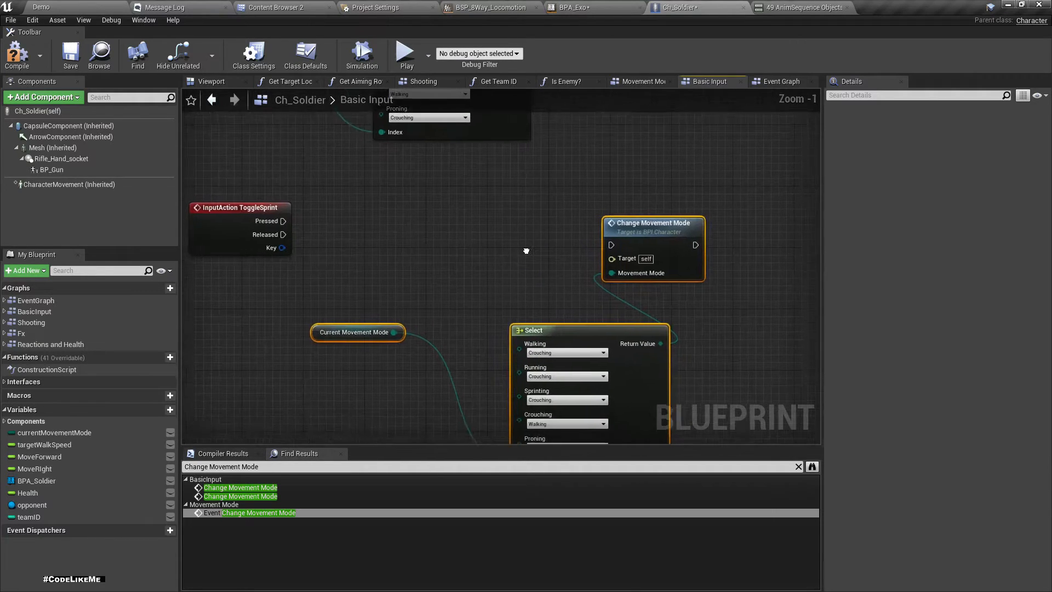
- Delete the duplicated Current Movement Mode and Select nodes and move the copied Change Movement Mode node closer to the ToggleSprint event
{"action": "left_click_drag", "start_coordinate": [331, 279], "coordinate": [542, 362]}
{"action": "key", "text": "Delete"}
{"action": "left_click_drag", "start_coordinate": [643, 220], "coordinate": [505, 197]}
{"action": "scroll", "coordinate": [366, 249], "scroll_direction": "up", "scroll_amount": 1}
{"action": "right_click_drag", "start_coordinate": [368, 249], "coordinate": [552, 285]}
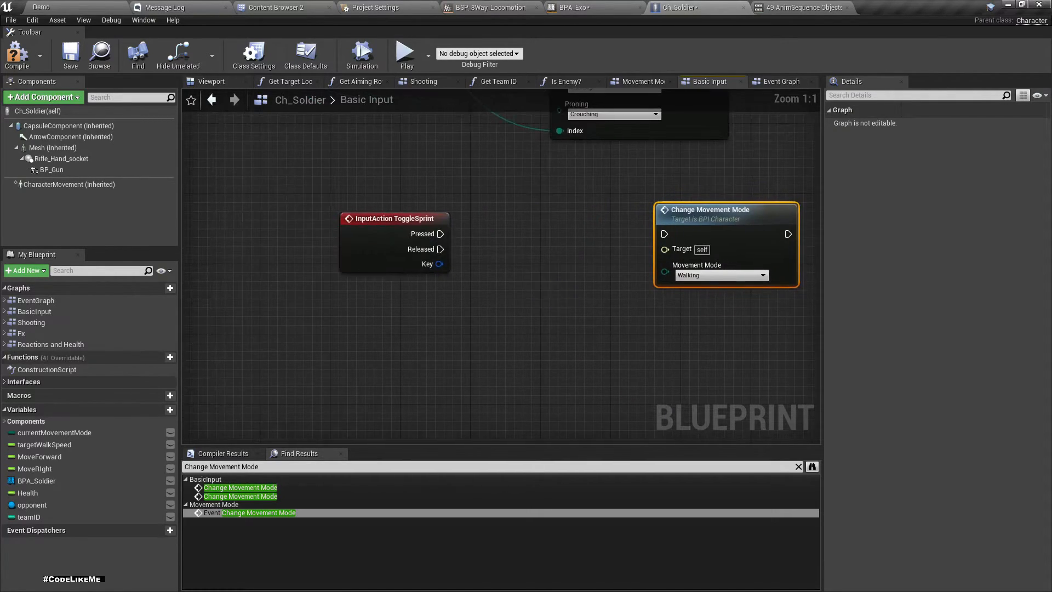
- Connect ToggleSprint's Pressed output to the Change Movement Mode node and set its movement mode to Sprinting
{"action": "right_click_drag", "start_coordinate": [411, 230], "coordinate": [284, 254]}
{"action": "left_click_drag", "start_coordinate": [312, 257], "coordinate": [549, 250]}
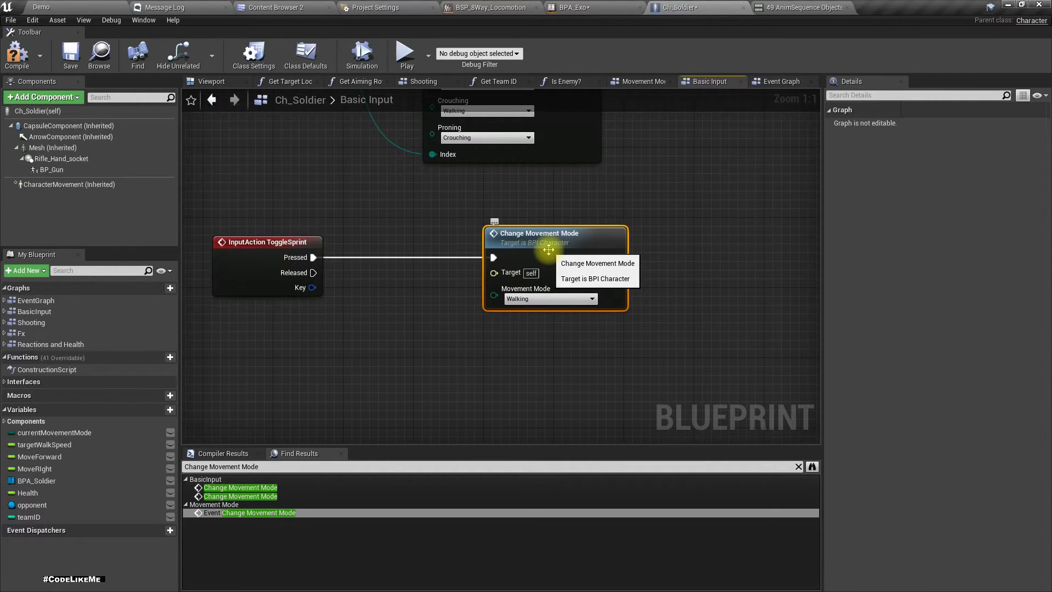
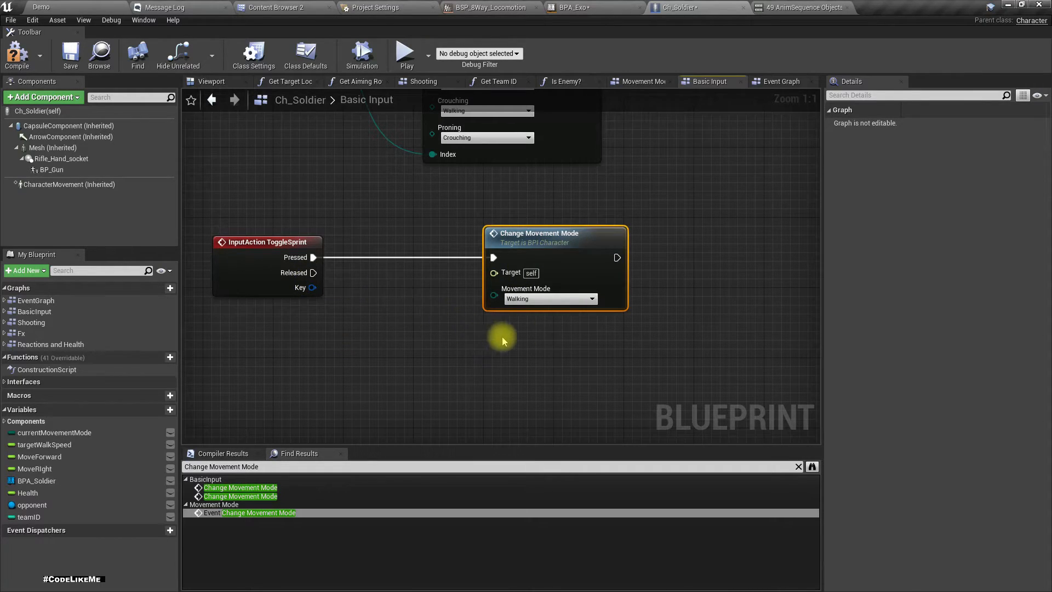
{"action": "left_click", "coordinate": [536, 299]}
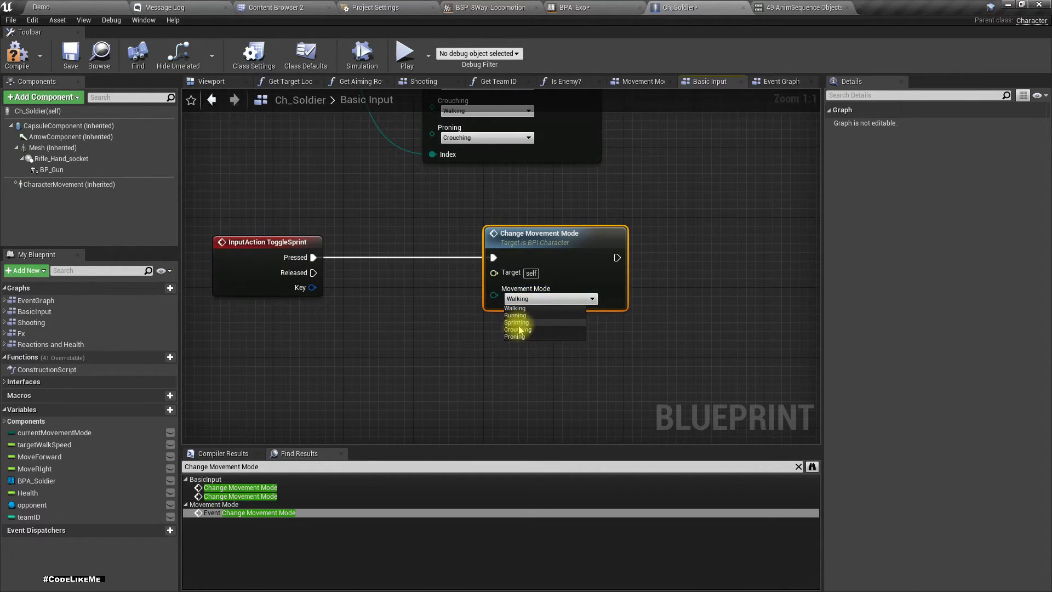
{"action": "left_click", "coordinate": [516, 322]}
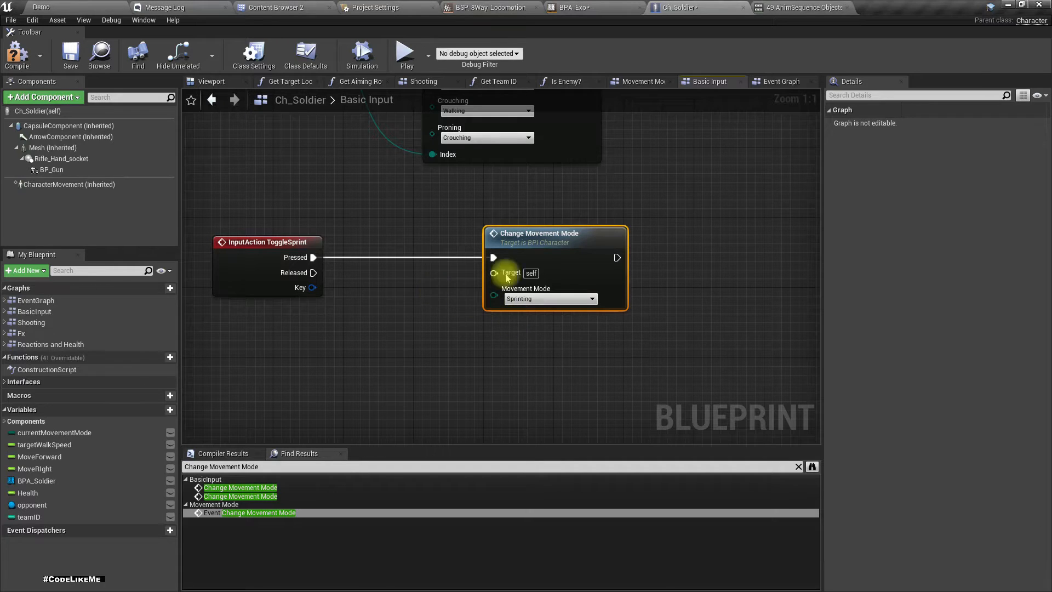
- Duplicate the Sprinting Change Movement Mode node below, run it from ToggleSprint's Released output with mode Walking, and save Ch_Soldier
{"action": "key", "text": "ctrl+c"}
{"action": "key", "text": "ctrl+v"}
{"action": "left_click_drag", "start_coordinate": [640, 237], "coordinate": [586, 323]}
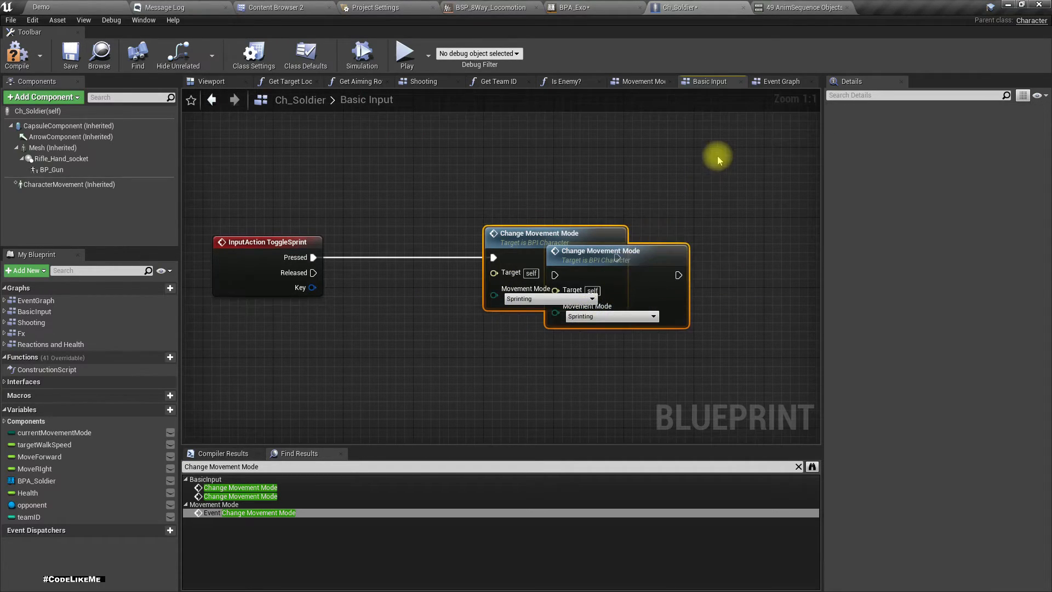
{"action": "left_click_drag", "start_coordinate": [635, 252], "coordinate": [574, 340]}
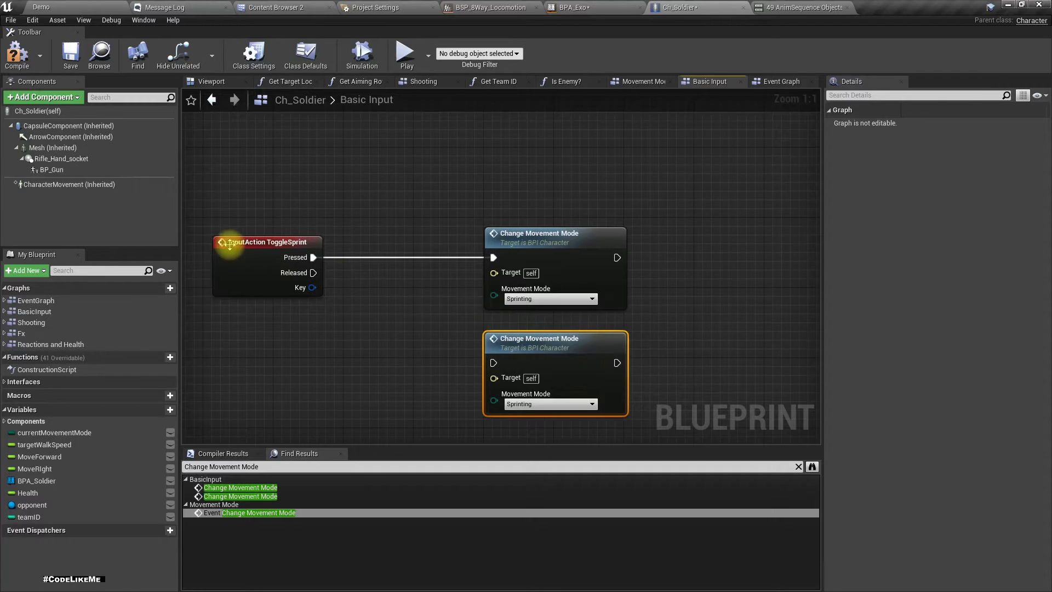
{"action": "left_click_drag", "start_coordinate": [313, 272], "coordinate": [493, 363]}
{"action": "left_click", "coordinate": [548, 403]}
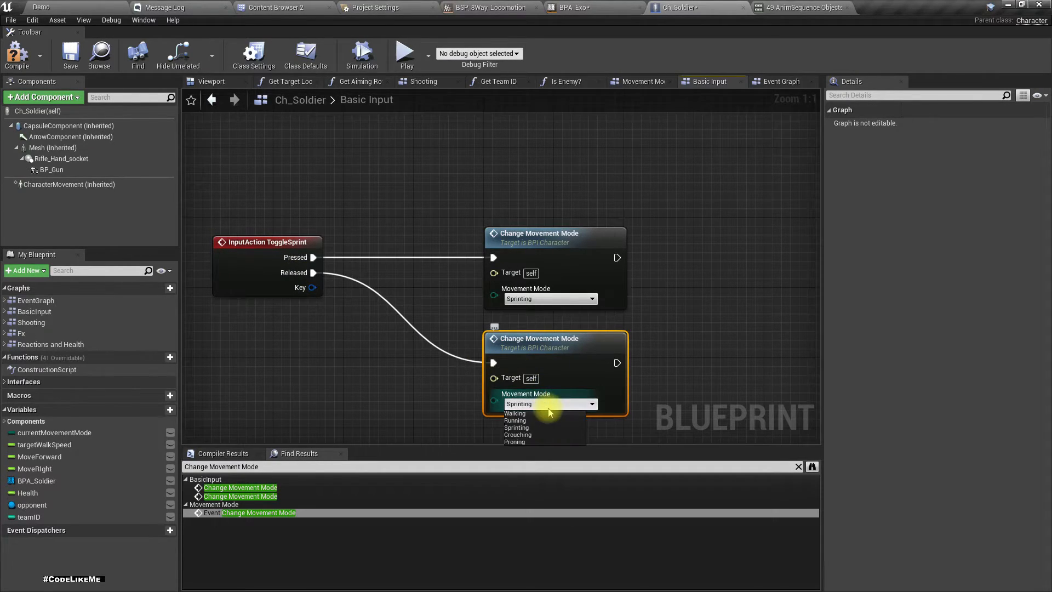
{"action": "left_click", "coordinate": [518, 413]}
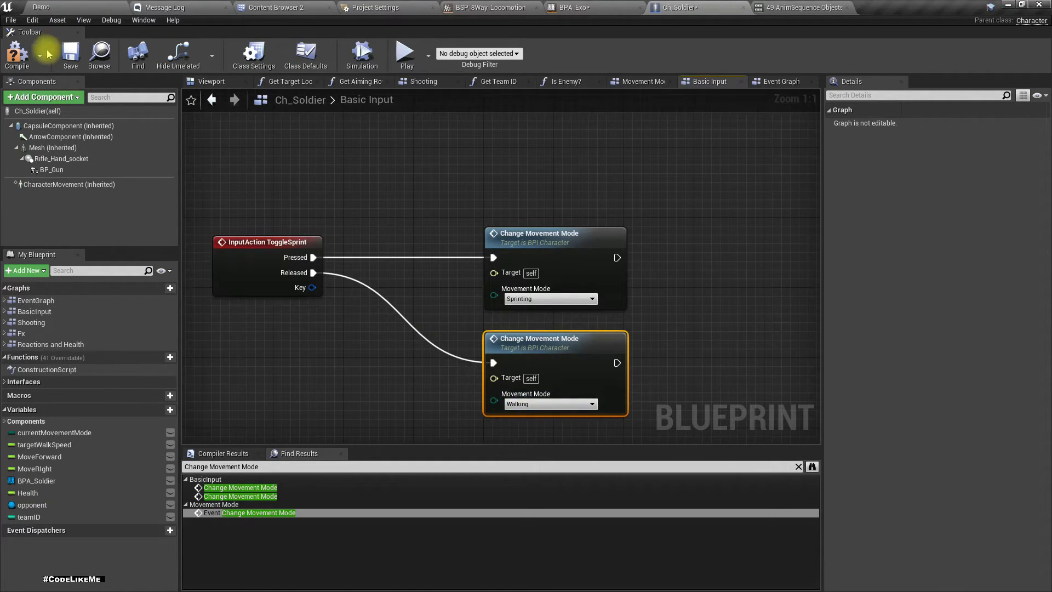
{"action": "left_click", "coordinate": [70, 53]}
- Look over Ch_Soldier's Basic Input graph, from the ToggleSprint logic up to the movement axis inputs
{"action": "left_click", "coordinate": [41, 7]}
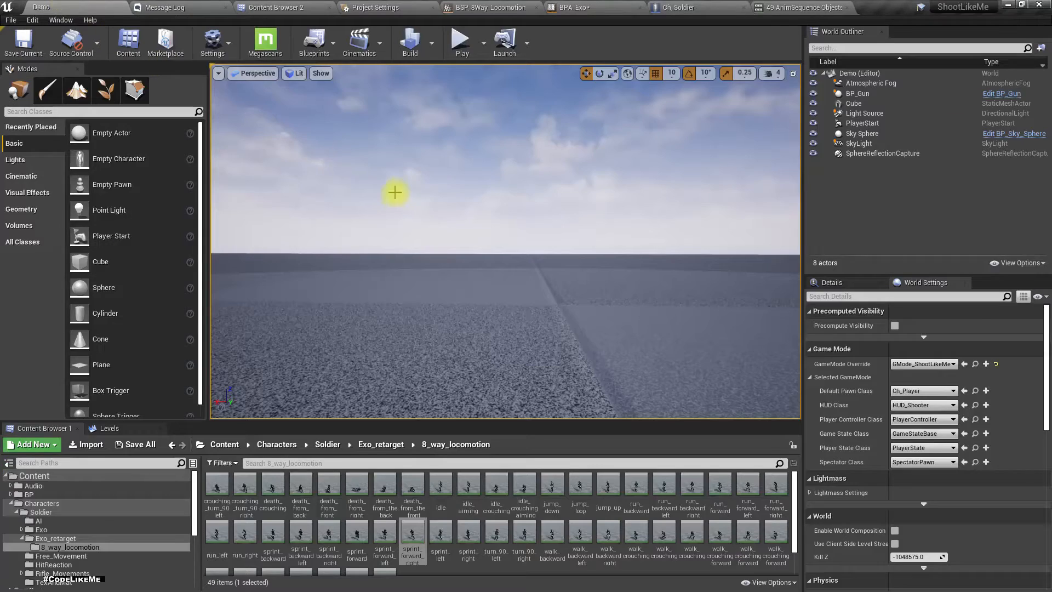
{"action": "left_click", "coordinate": [677, 7]}
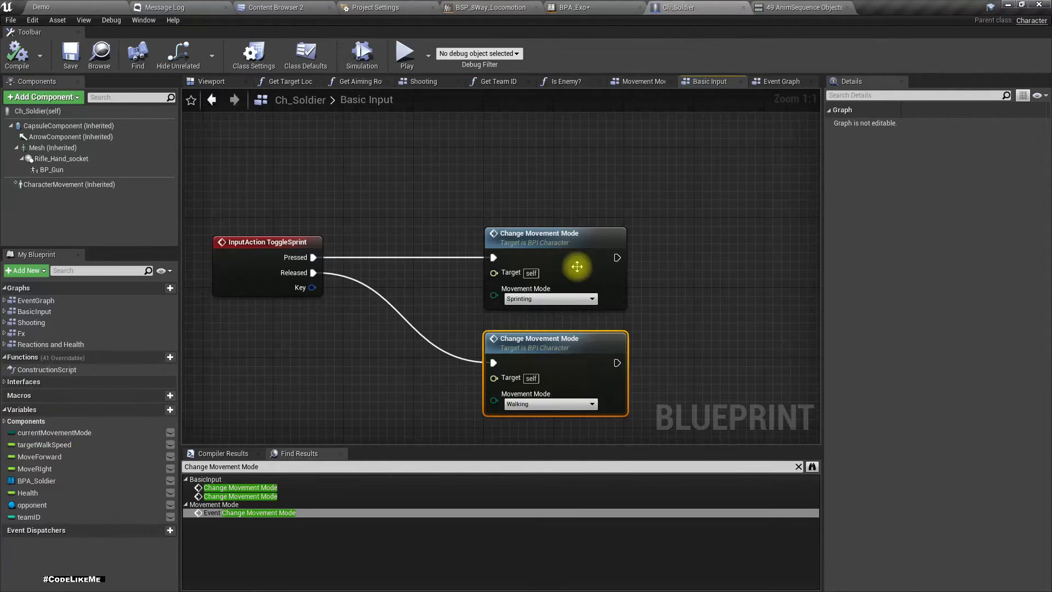
{"action": "scroll", "coordinate": [452, 196], "scroll_direction": "down", "scroll_amount": 4}
{"action": "right_click_drag", "start_coordinate": [453, 293], "coordinate": [424, 388]}
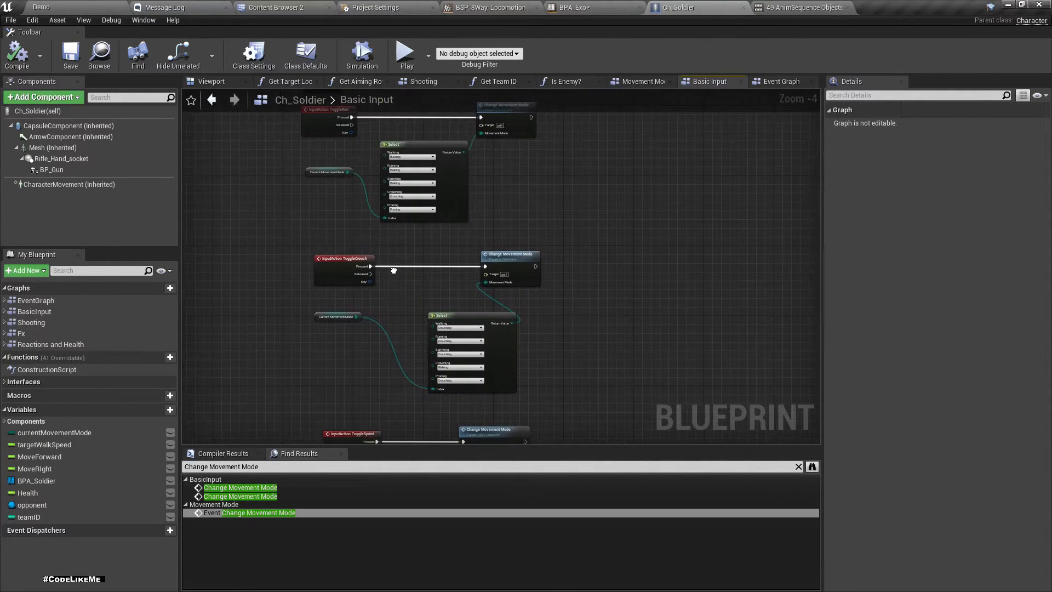
{"action": "right_click_drag", "start_coordinate": [407, 149], "coordinate": [408, 321]}
{"action": "right_click_drag", "start_coordinate": [401, 228], "coordinate": [401, 321]}
{"action": "scroll", "coordinate": [401, 322], "scroll_direction": "up", "scroll_amount": 4}
{"action": "right_click_drag", "start_coordinate": [416, 209], "coordinate": [405, 419]}
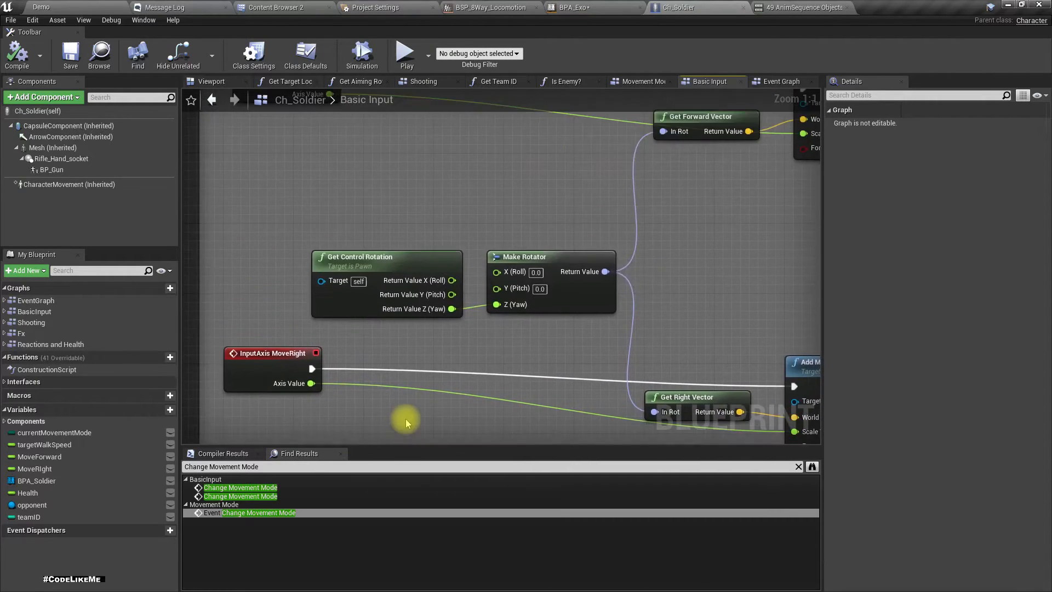
{"action": "scroll", "coordinate": [405, 419], "scroll_direction": "down", "scroll_amount": 3}
{"action": "right_click_drag", "start_coordinate": [421, 224], "coordinate": [418, 434]}
{"action": "scroll", "coordinate": [442, 192], "scroll_direction": "down", "scroll_amount": 4}
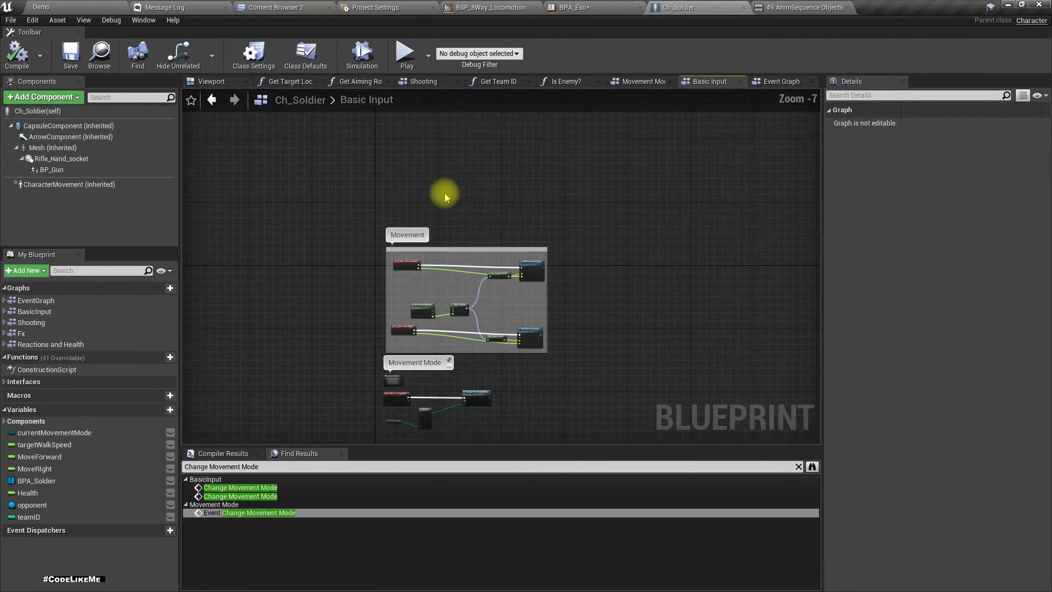
- Delete the Character Movement and Max Walk Speed nodes feeding the Target Walk Speed setter after BeginPlay in Ch_Soldier's Event Graph
{"action": "left_click", "coordinate": [776, 84]}
{"action": "right_click_drag", "start_coordinate": [360, 198], "coordinate": [348, 359]}
{"action": "scroll", "coordinate": [357, 294], "scroll_direction": "up", "scroll_amount": 3}
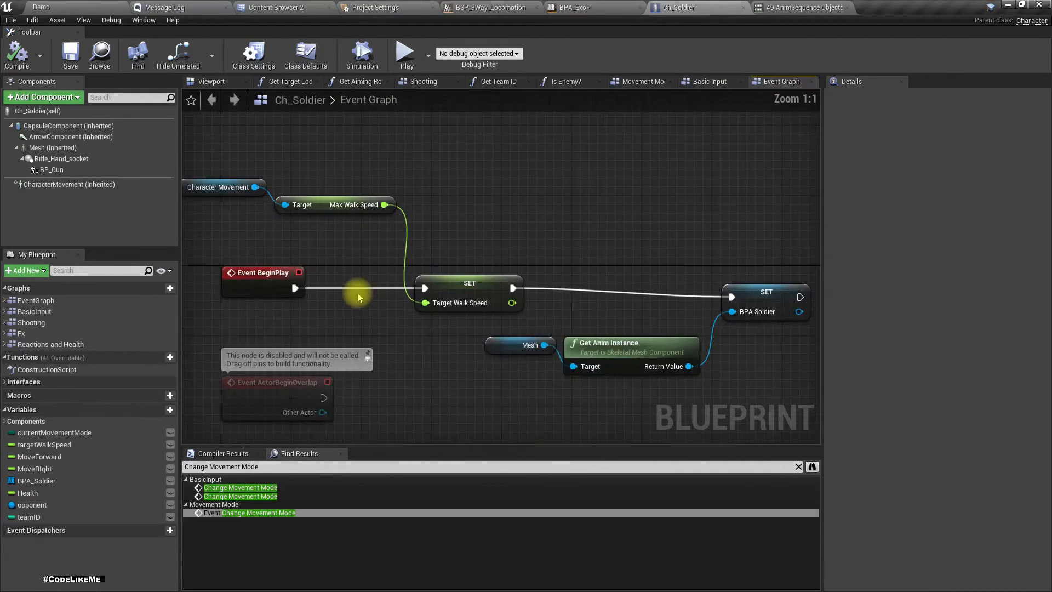
{"action": "right_click_drag", "start_coordinate": [357, 292], "coordinate": [421, 301]}
{"action": "left_click_drag", "start_coordinate": [384, 222], "coordinate": [384, 195]}
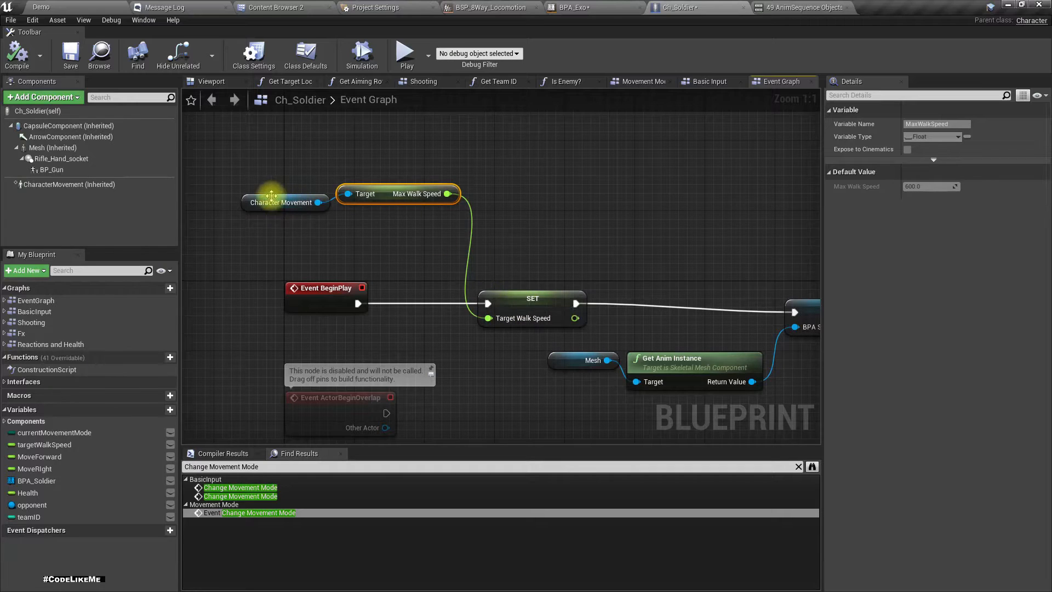
{"action": "left_click", "coordinate": [245, 194]}
{"action": "left_click", "coordinate": [83, 185]}
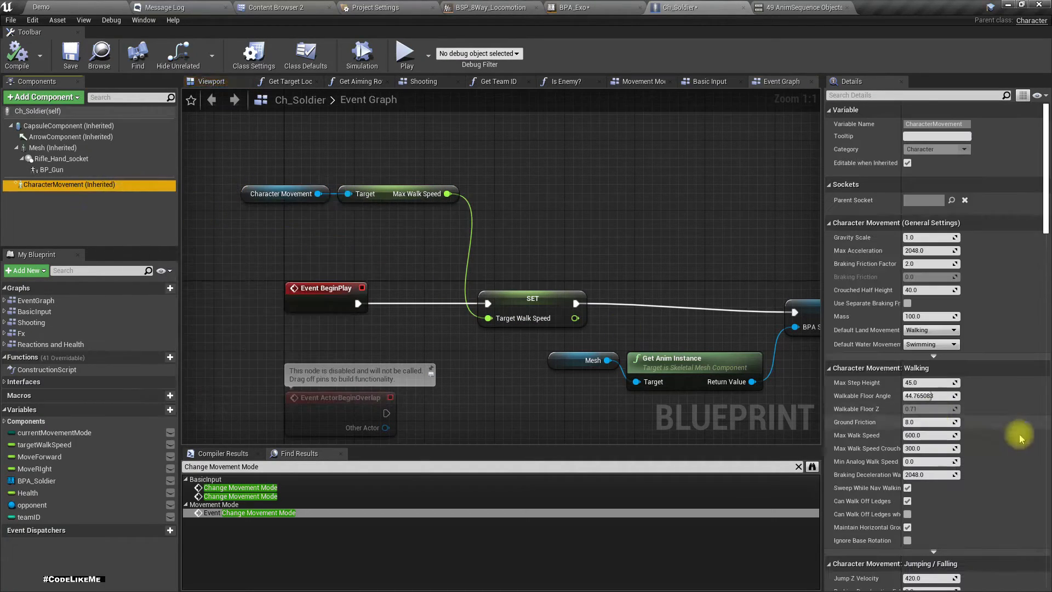
{"action": "right_click_drag", "start_coordinate": [463, 331], "coordinate": [436, 319]}
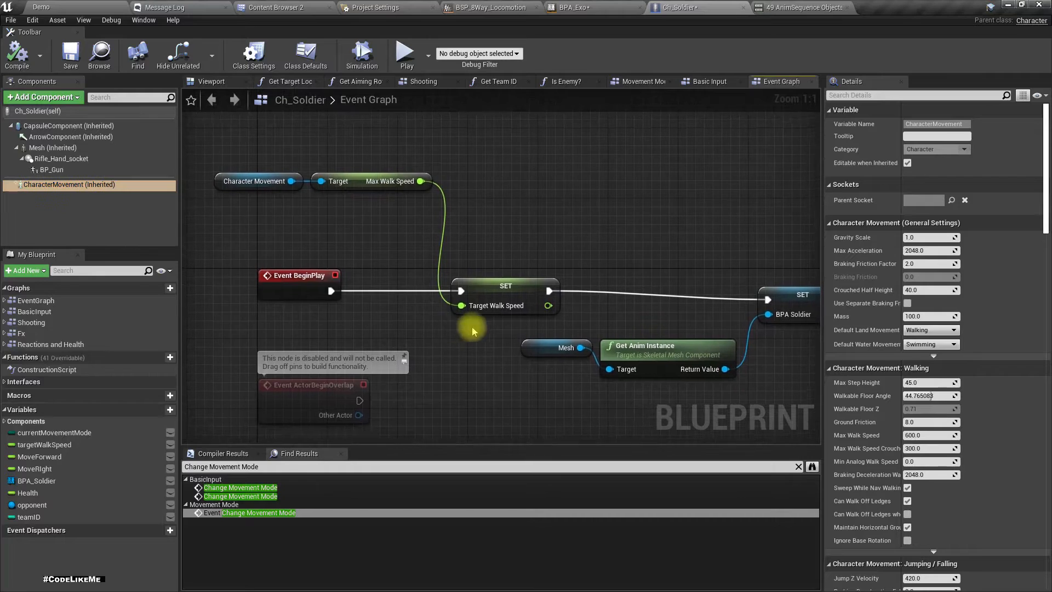
{"action": "left_click_drag", "start_coordinate": [248, 151], "coordinate": [374, 202]}
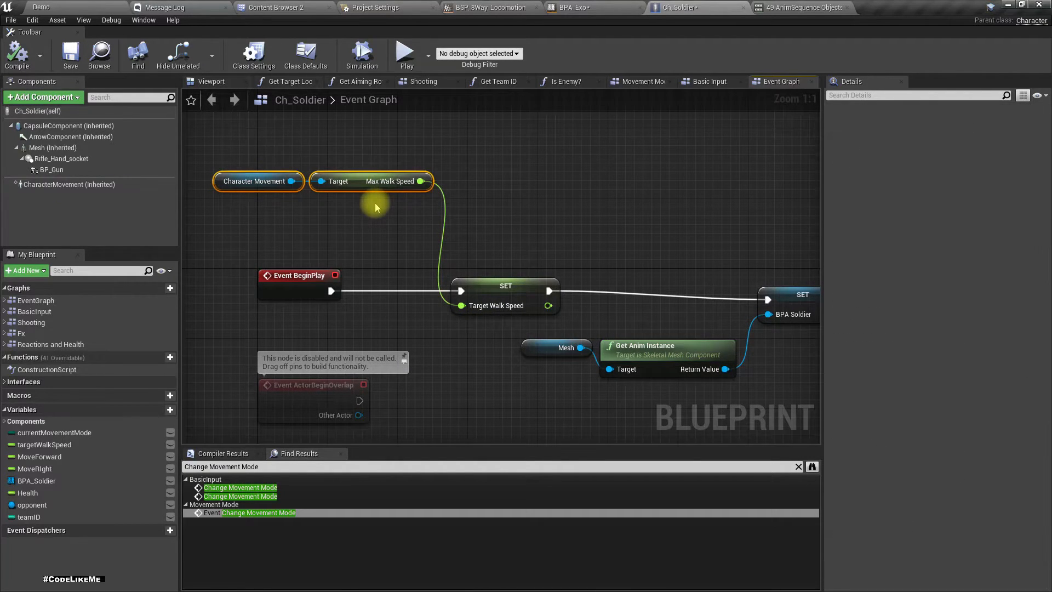
{"action": "key", "text": "Delete"}
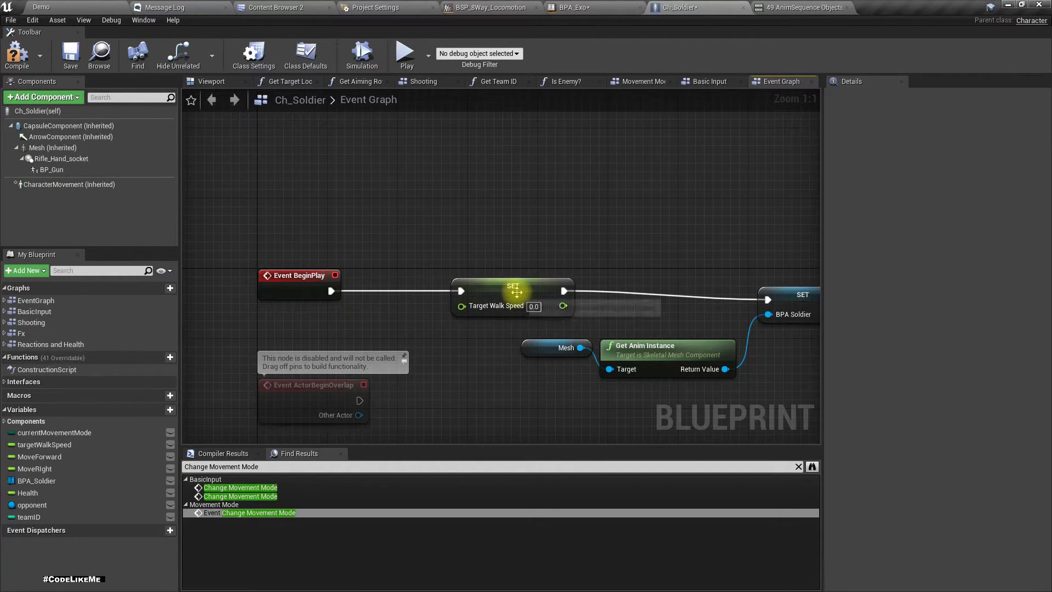
{"action": "right_click_drag", "start_coordinate": [462, 244], "coordinate": [430, 136]}
- Open the BPI_Character interface from Ch_Soldier's implemented interfaces
{"action": "left_click", "coordinate": [708, 83]}
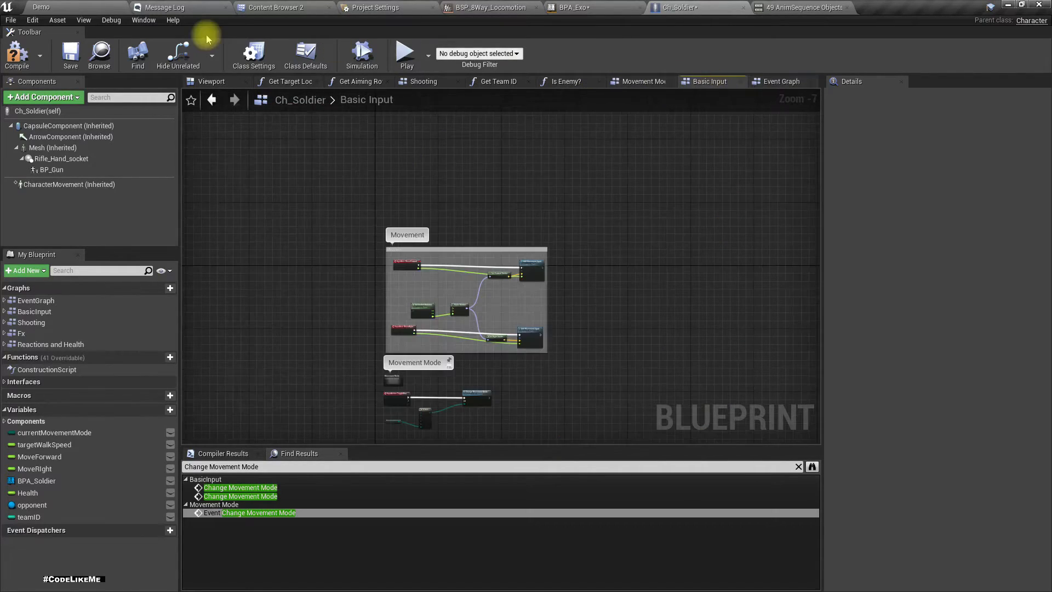
{"action": "left_click", "coordinate": [253, 54]}
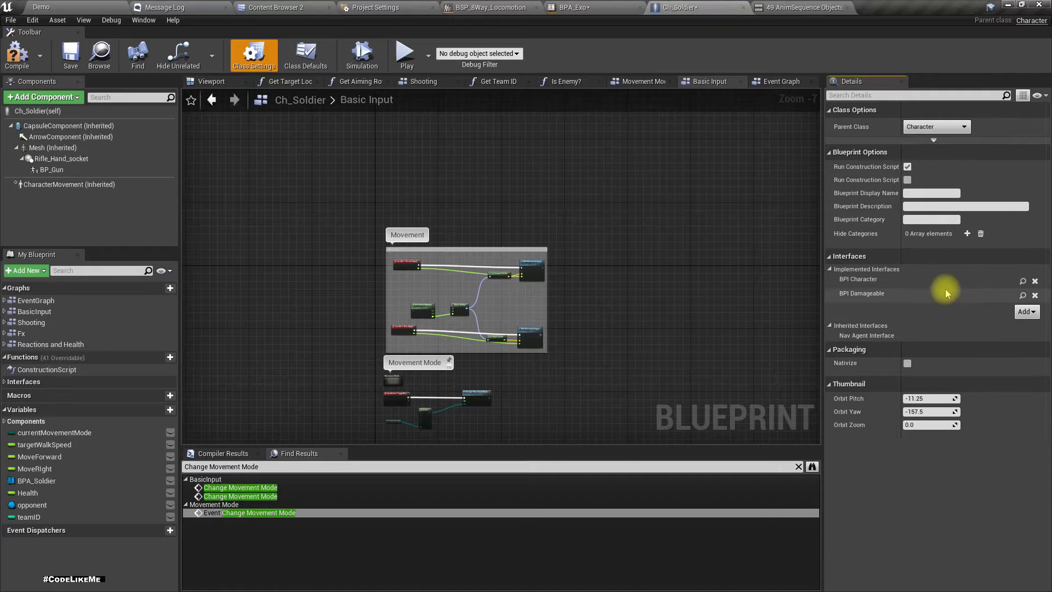
{"action": "left_click", "coordinate": [1021, 282]}
{"action": "right_click_drag", "start_coordinate": [592, 399], "coordinate": [532, 360]}
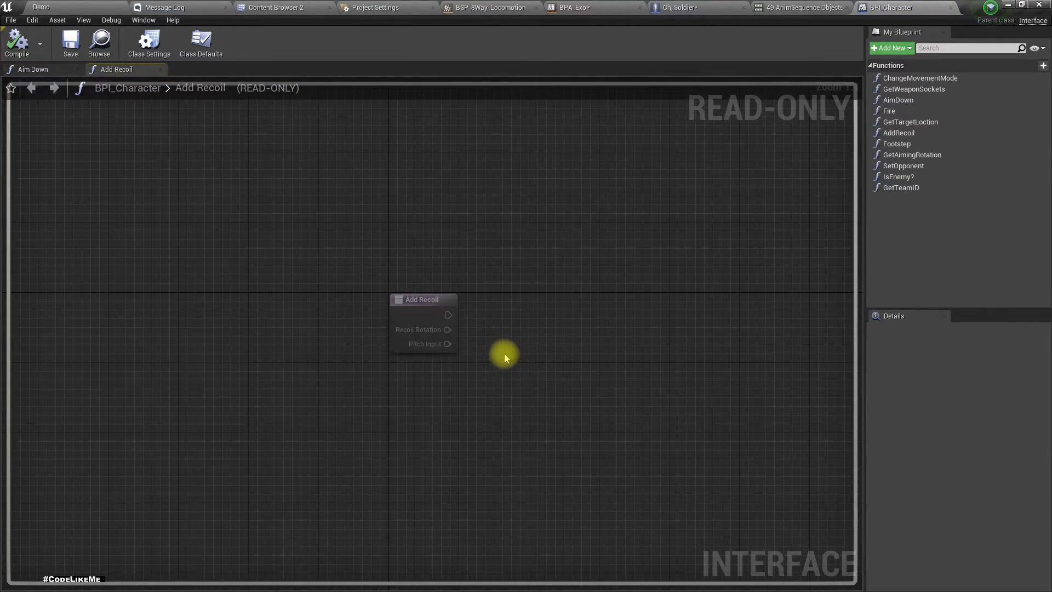
- Add a ToggleRun function with a Boolean input named enable to BPI_Character and compile the interface
{"action": "left_click", "coordinate": [891, 48]}
{"action": "left_click", "coordinate": [900, 68]}
{"action": "type", "text": "ToggleRun"}
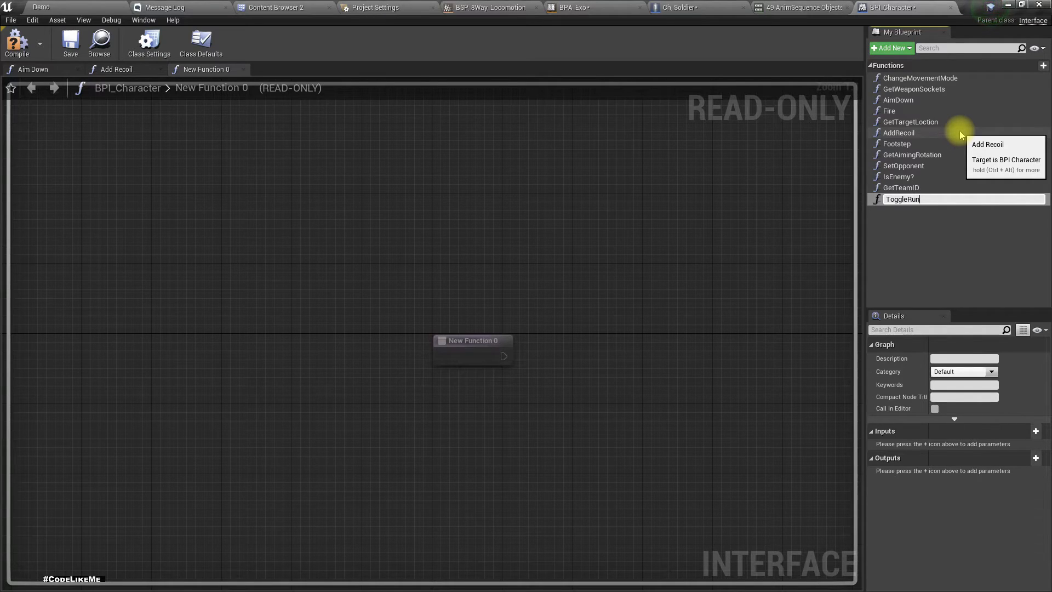
{"action": "key", "text": "Return"}
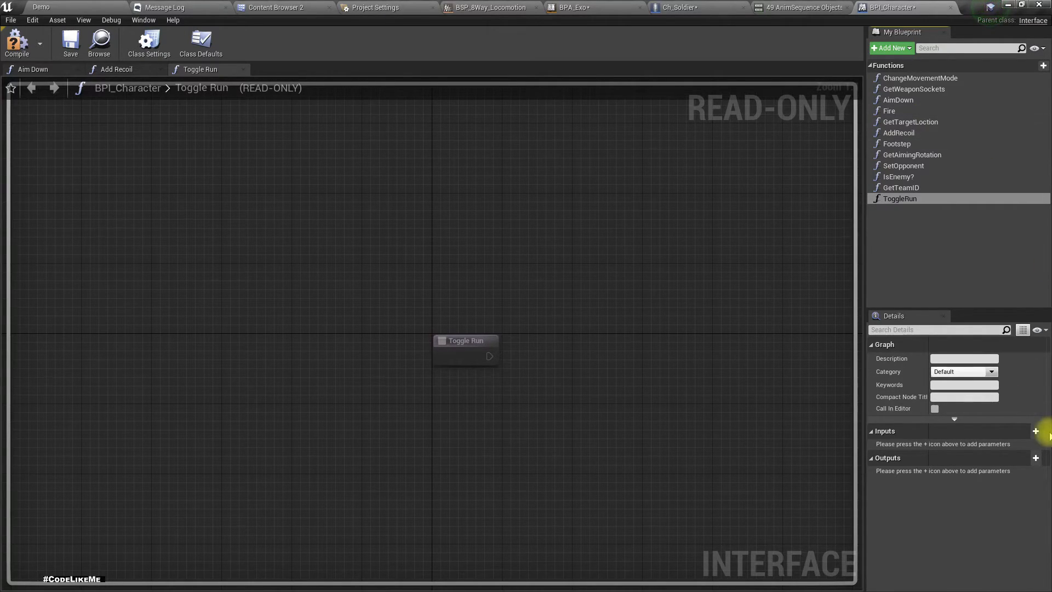
{"action": "left_click", "coordinate": [1036, 431]}
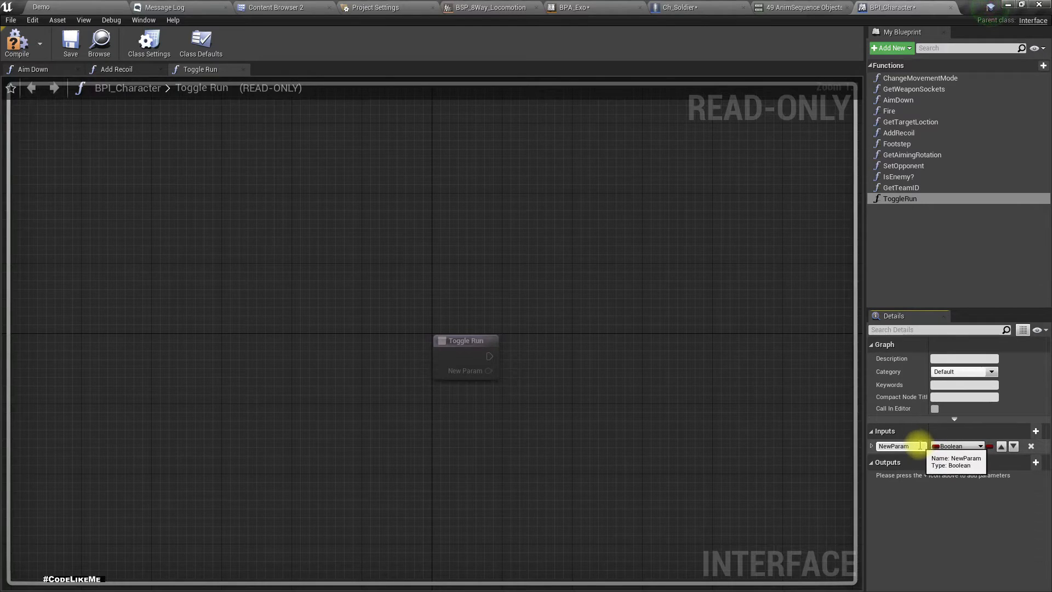
{"action": "left_click", "coordinate": [920, 446]}
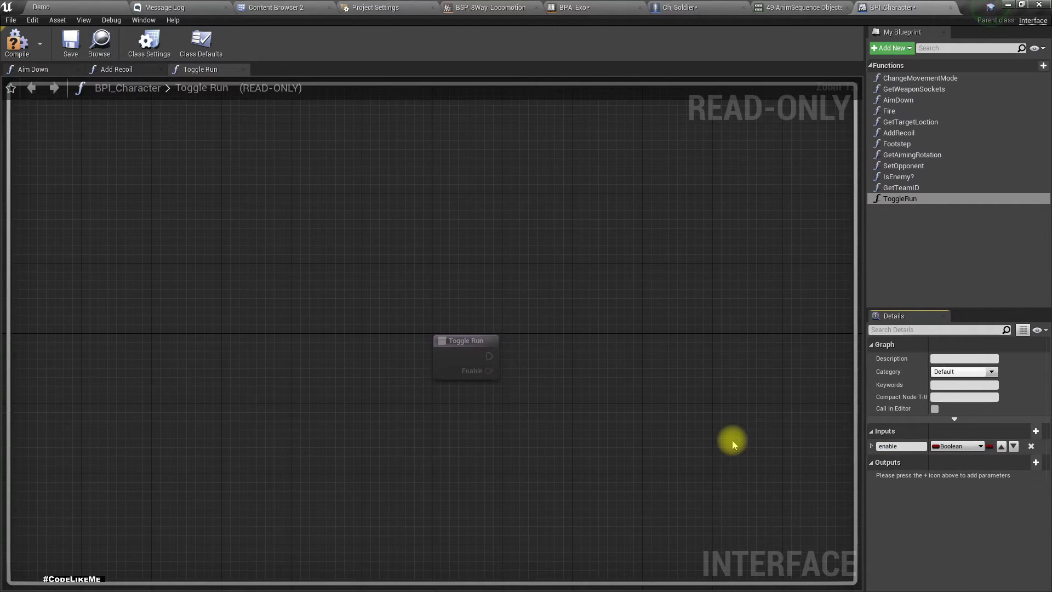
{"action": "left_click", "coordinate": [19, 41]}
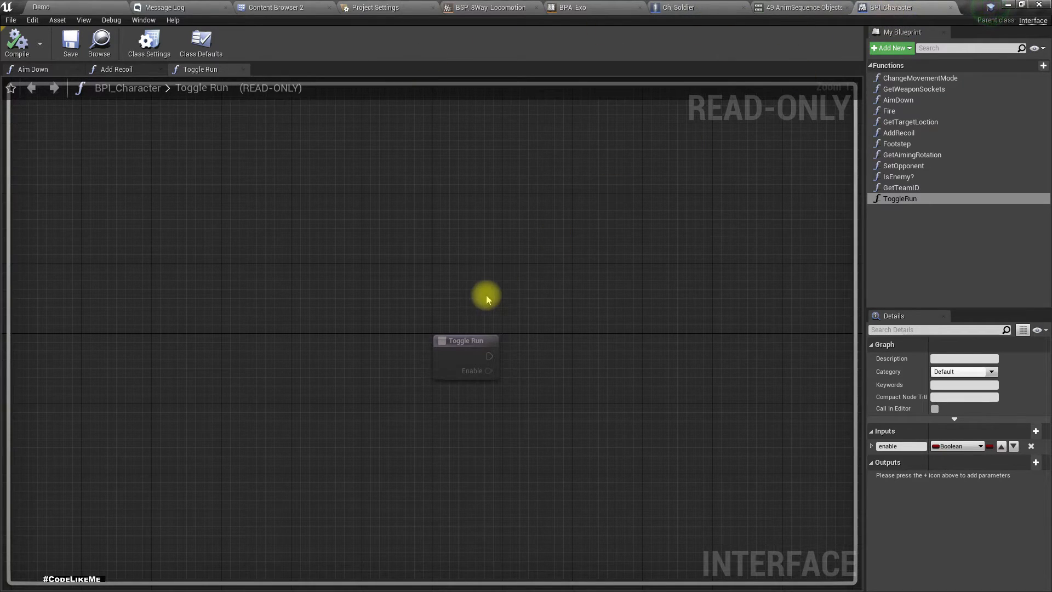
- Add the BPI_Character Event Toggle Run to Ch_Soldier's Basic Input graph, below ToggleCrouch's Current Movement Mode node
{"action": "left_click", "coordinate": [678, 6]}
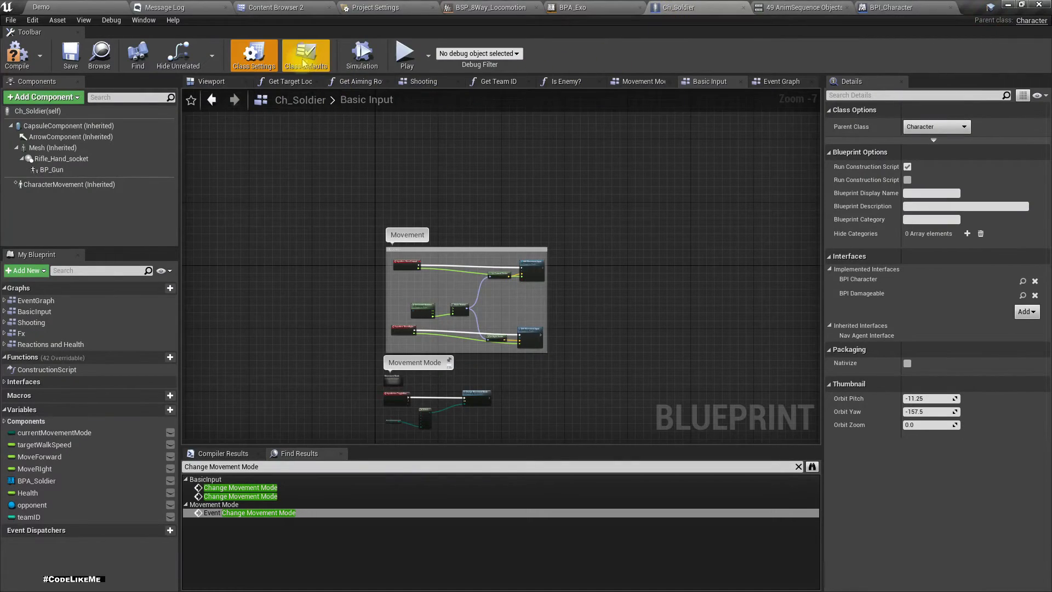
{"action": "right_click_drag", "start_coordinate": [429, 313], "coordinate": [441, 176]}
{"action": "scroll", "coordinate": [409, 281], "scroll_direction": "up", "scroll_amount": 6}
{"action": "right_click_drag", "start_coordinate": [408, 142], "coordinate": [395, 438]}
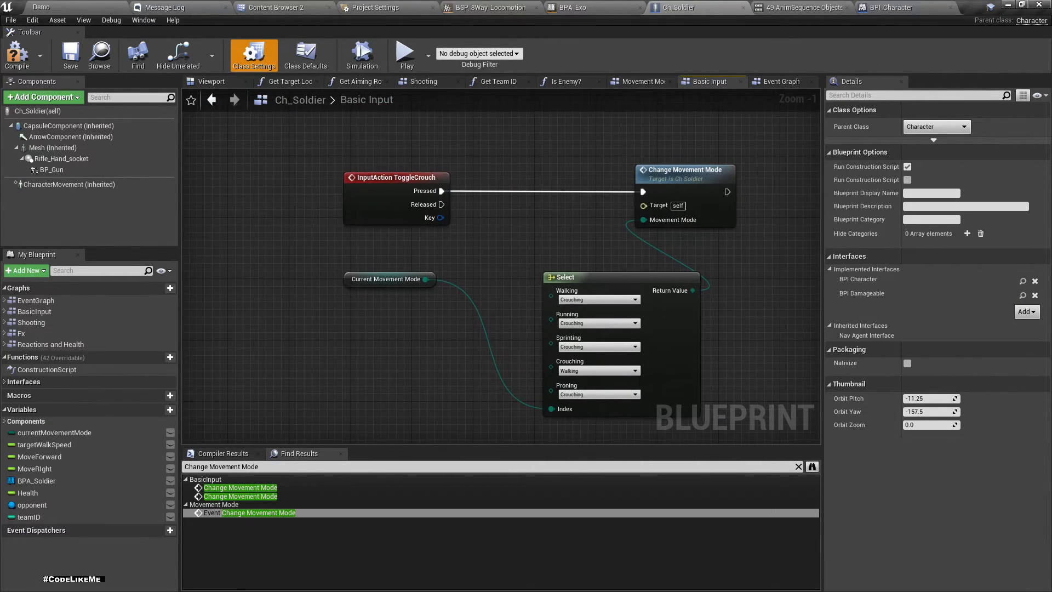
{"action": "right_click_drag", "start_coordinate": [422, 425], "coordinate": [421, 420]}
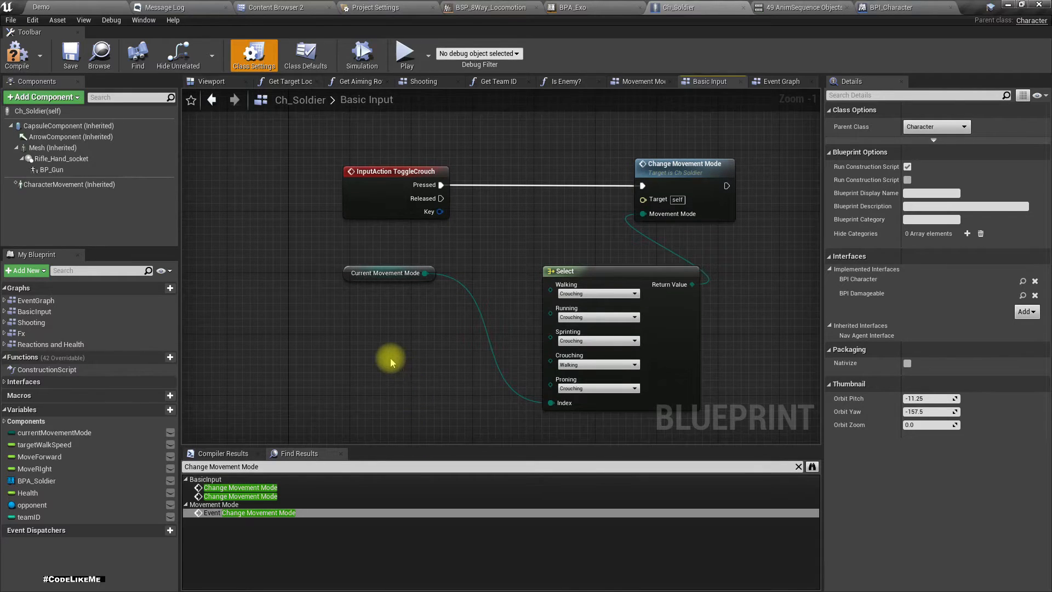
{"action": "right_click", "coordinate": [391, 362]}
{"action": "right_click_drag", "start_coordinate": [387, 311], "coordinate": [407, 276]}
{"action": "right_click", "coordinate": [373, 283]}
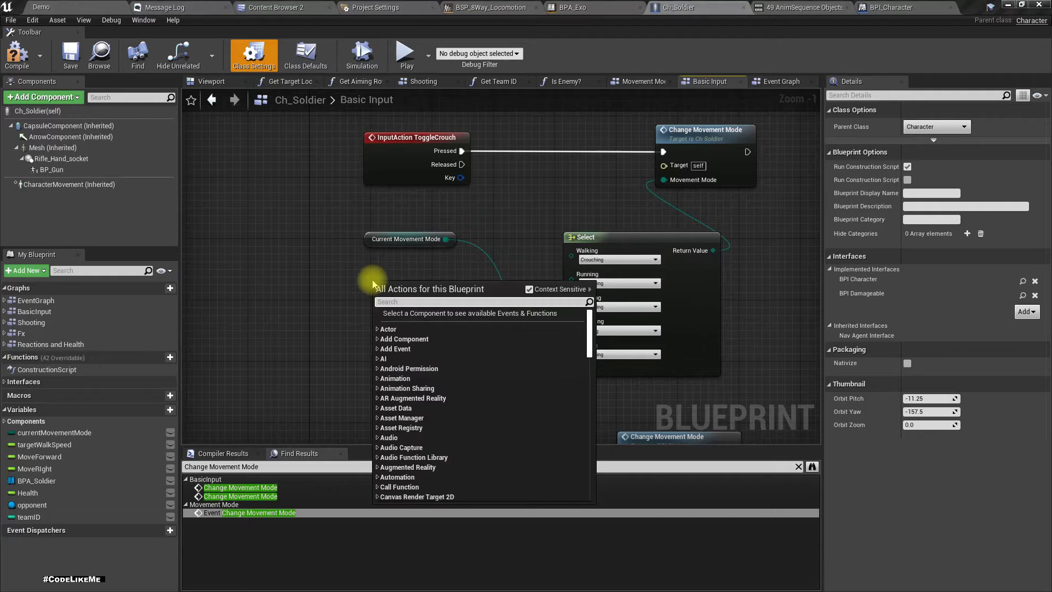
{"action": "type", "text": "togglerun"}
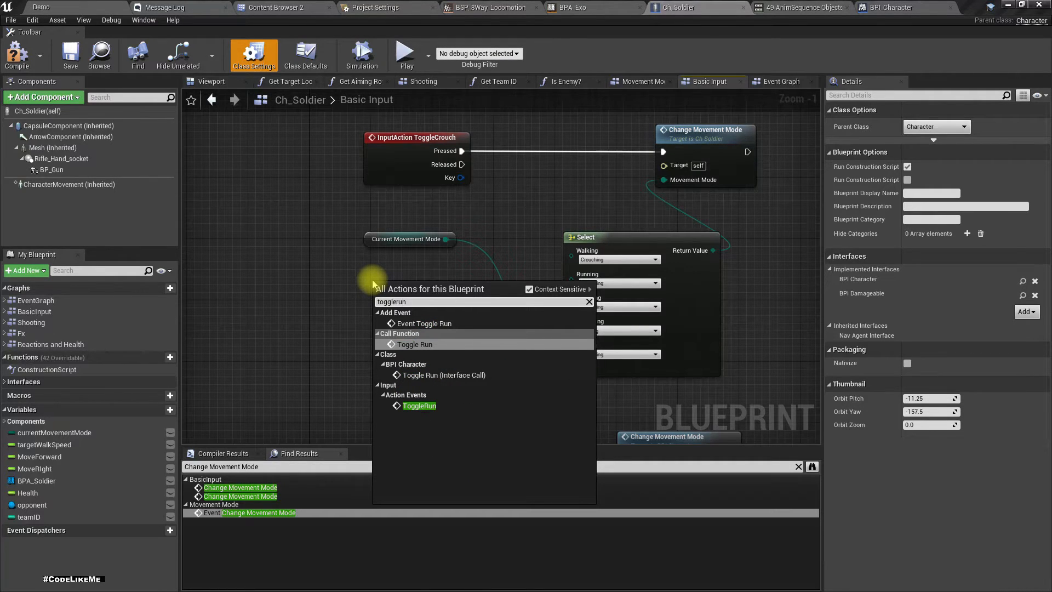
{"action": "key", "text": "Up"}
{"action": "key", "text": "Up"}
{"action": "key", "text": "Return"}
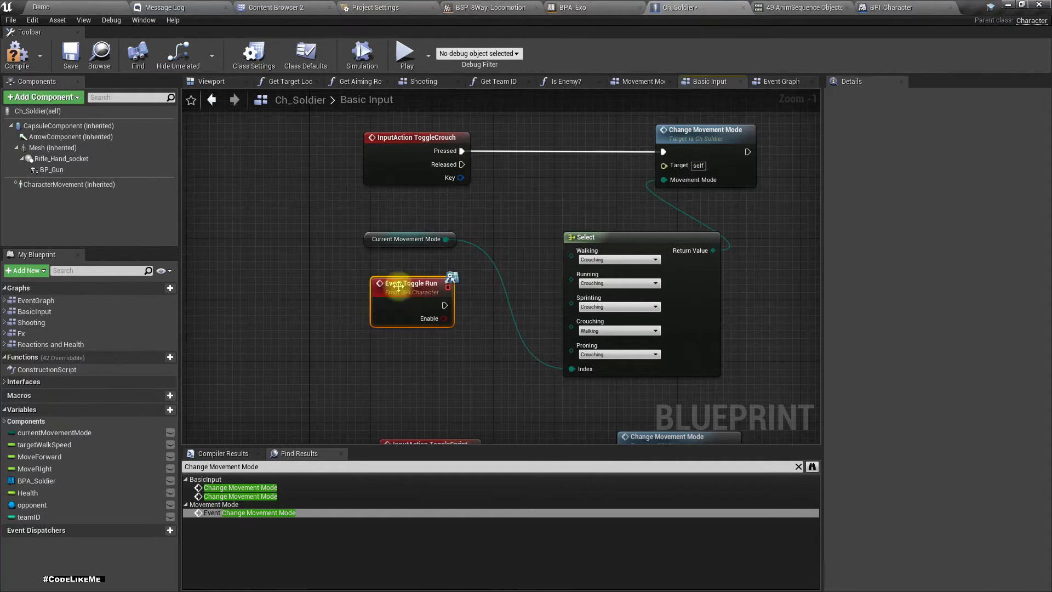
{"action": "right_click_drag", "start_coordinate": [512, 344], "coordinate": [430, 355]}
{"action": "left_click_drag", "start_coordinate": [369, 318], "coordinate": [451, 352]}
{"action": "right_click_drag", "start_coordinate": [392, 394], "coordinate": [385, 337]}
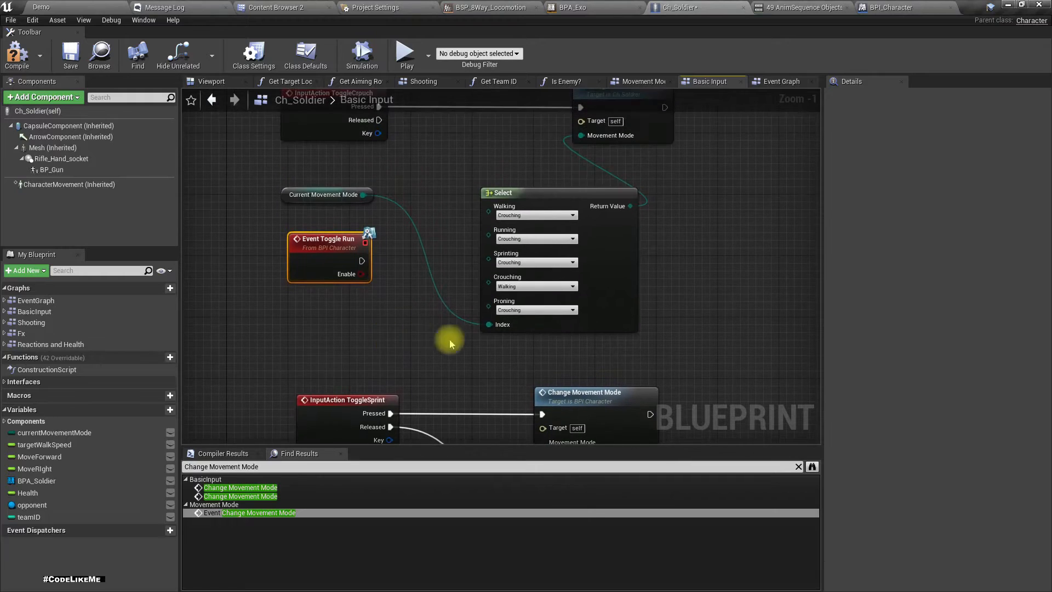
- Collapse the ToggleCrouch nodes and Event Toggle Run into a collapsed graph named Toggle Run, and give it the comment Toggle Run
{"action": "scroll", "coordinate": [579, 278], "scroll_direction": "down", "scroll_amount": 4}
{"action": "left_click_drag", "start_coordinate": [422, 194], "coordinate": [624, 284]}
{"action": "right_click", "coordinate": [591, 193]}
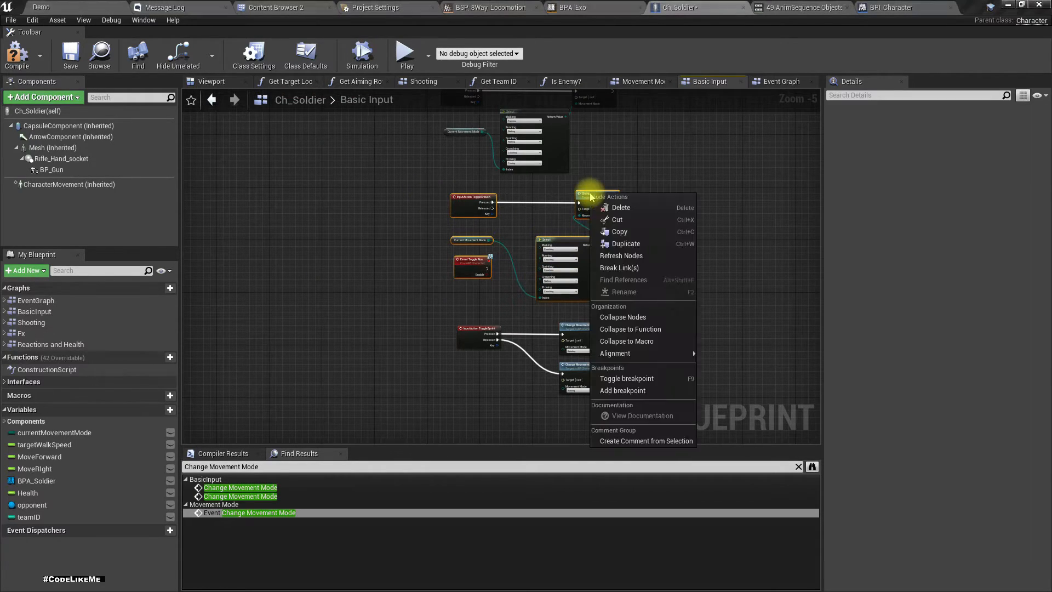
{"action": "left_click", "coordinate": [634, 317]}
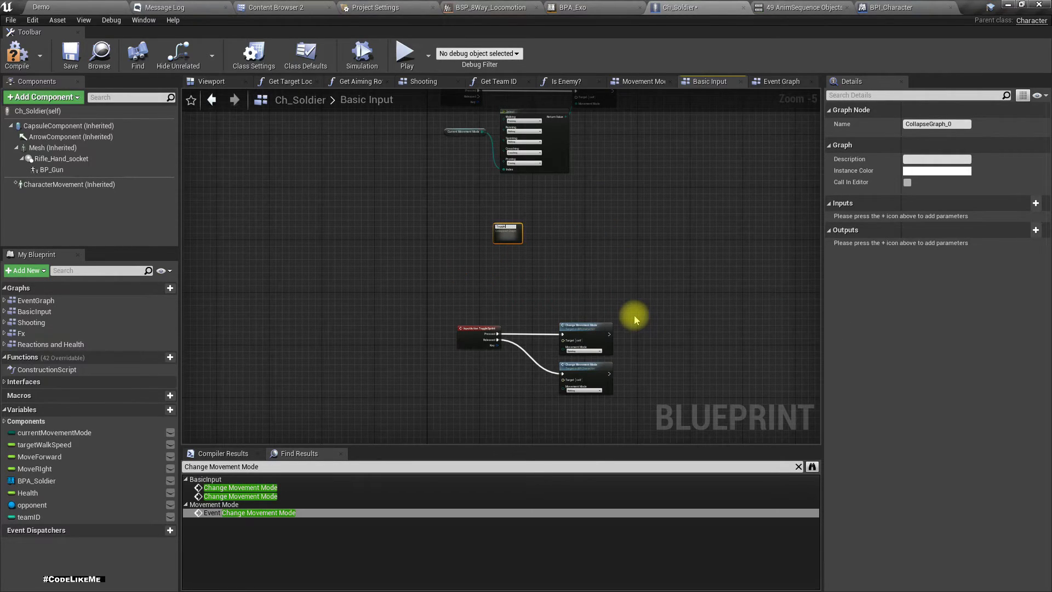
{"action": "scroll", "coordinate": [638, 319], "scroll_direction": "up", "scroll_amount": 5}
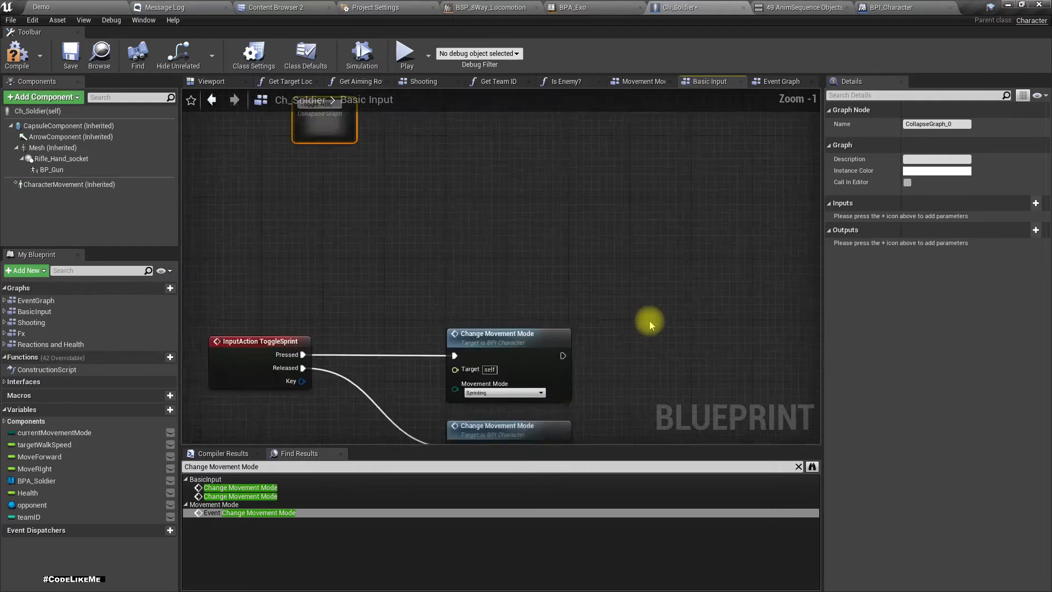
{"action": "right_click_drag", "start_coordinate": [382, 203], "coordinate": [527, 360]}
{"action": "mouse_move", "coordinate": [422, 246]}
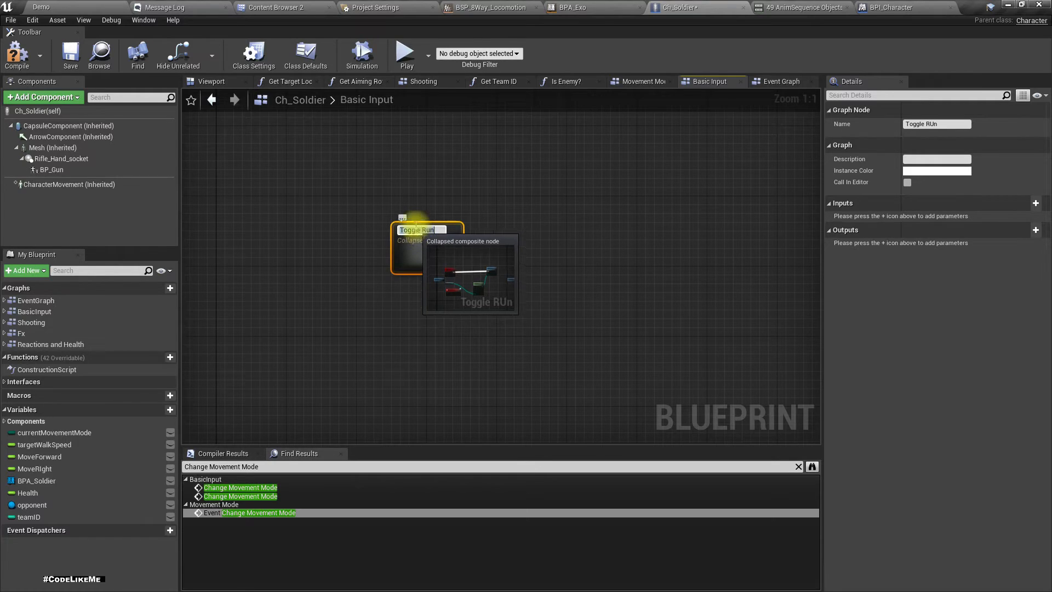
{"action": "type", "text": "Toggle Run"}
{"action": "key", "text": "Return"}
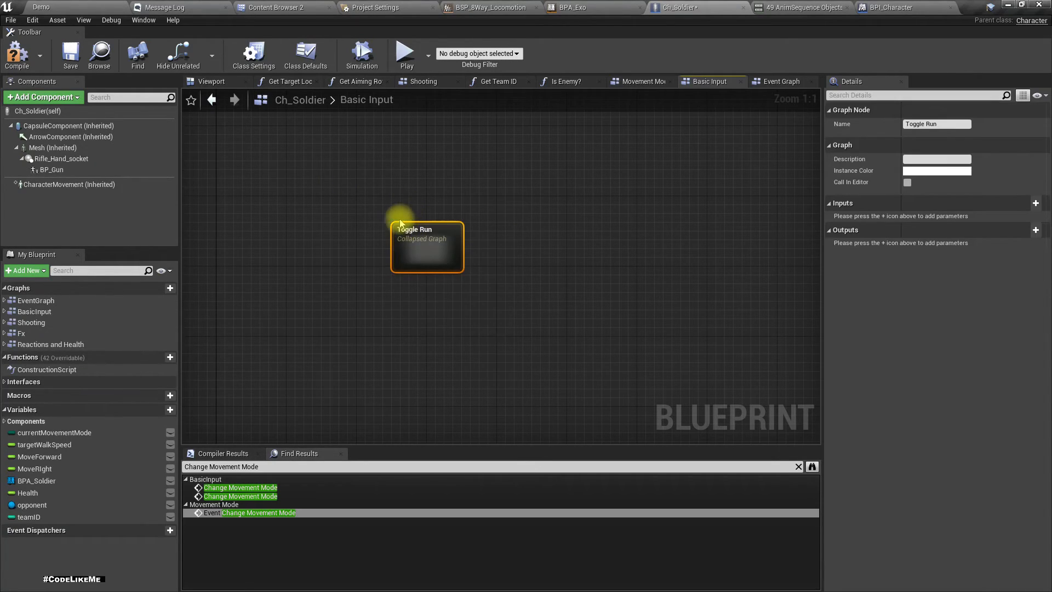
{"action": "left_click", "coordinate": [402, 216]}
{"action": "type", "text": "Toggle Run"}
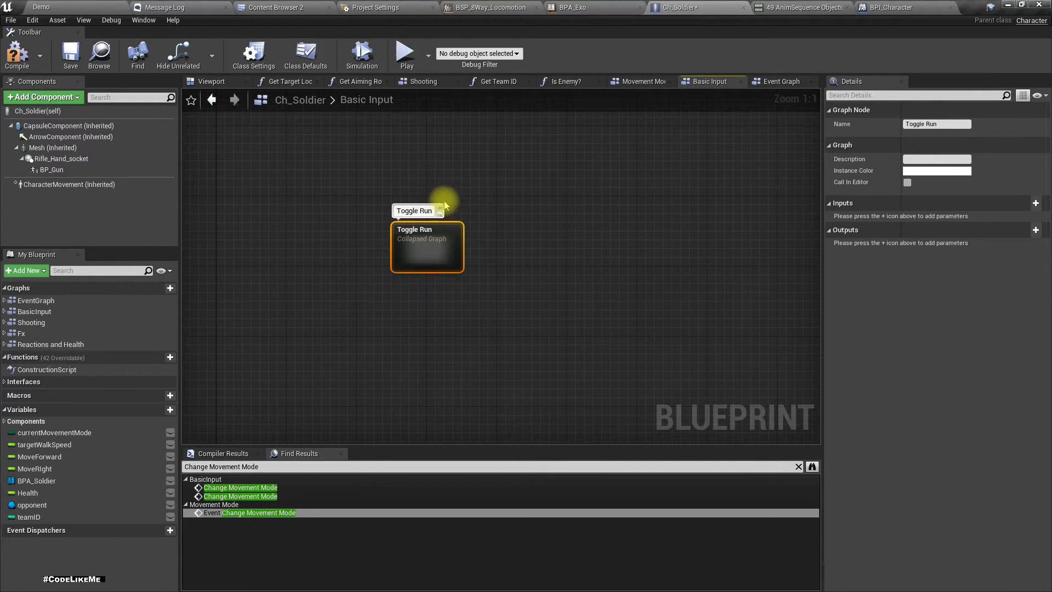
- Inside the Toggle Run graph, move Event Toggle Run below the Select node and connect it to a pasted Change Movement Mode node
{"action": "double_click", "coordinate": [427, 252]}
{"action": "right_click_drag", "start_coordinate": [495, 274], "coordinate": [491, 75]}
{"action": "left_click_drag", "start_coordinate": [327, 183], "coordinate": [318, 394]}
{"action": "right_click_drag", "start_coordinate": [535, 357], "coordinate": [523, 334]}
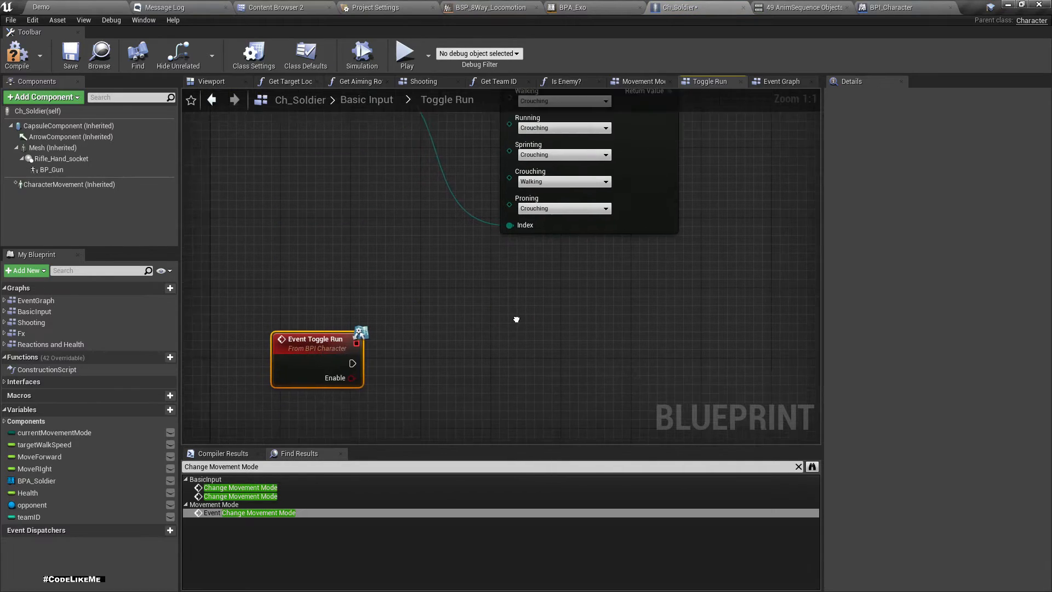
{"action": "scroll", "coordinate": [522, 333], "scroll_direction": "down", "scroll_amount": 3}
{"action": "right_click_drag", "start_coordinate": [505, 294], "coordinate": [478, 418]}
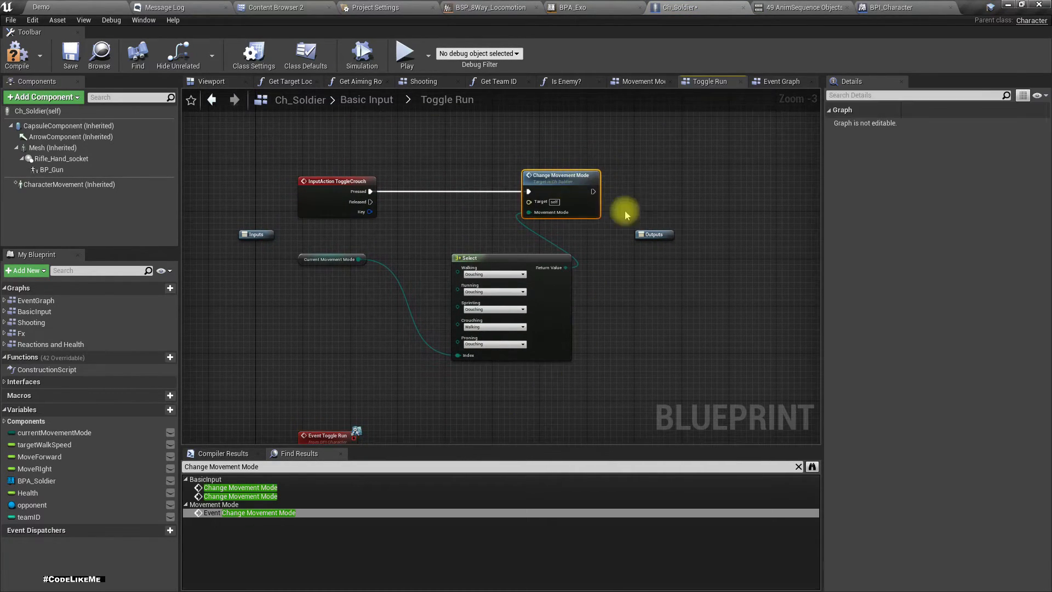
{"action": "key", "text": "ctrl+v"}
{"action": "left_click_drag", "start_coordinate": [724, 232], "coordinate": [505, 427]}
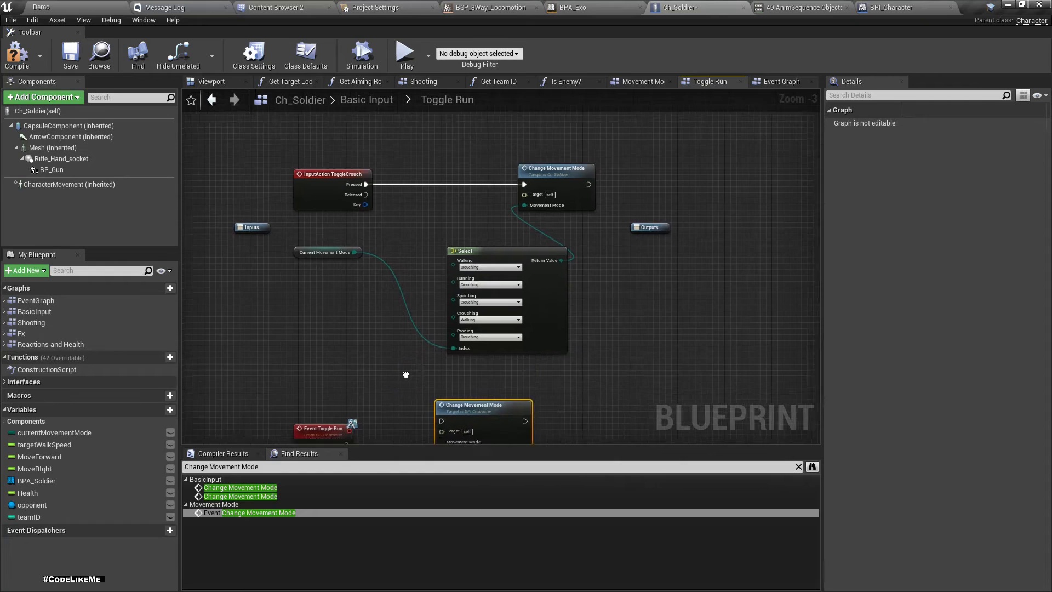
{"action": "right_click_drag", "start_coordinate": [410, 383], "coordinate": [400, 181]}
{"action": "left_click_drag", "start_coordinate": [340, 251], "coordinate": [434, 229]}
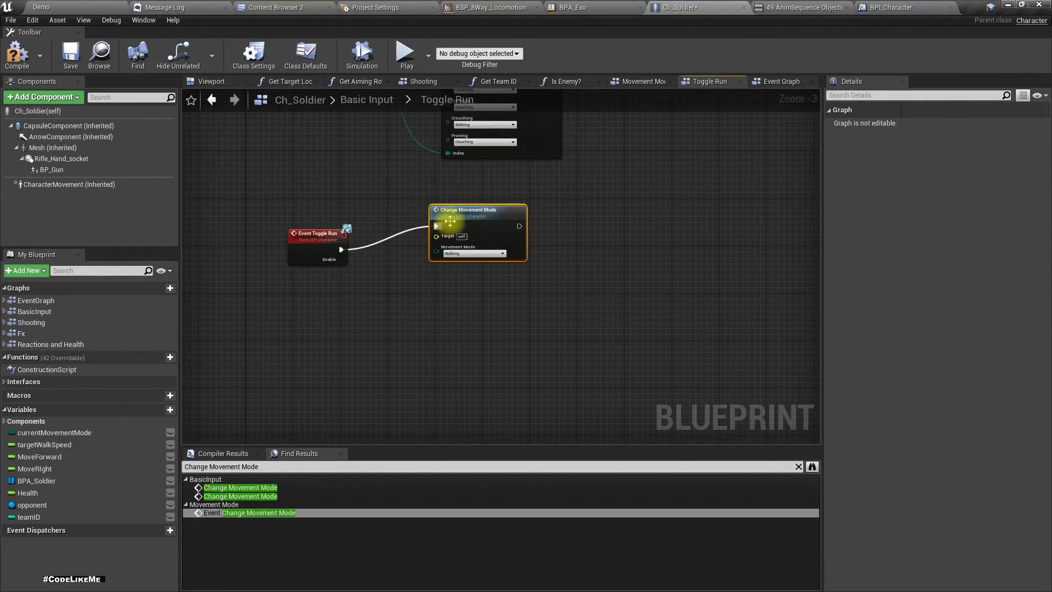
- Delete Event Toggle Run and its connected Change Movement Mode node from the Toggle Run graph
{"action": "scroll", "coordinate": [399, 312], "scroll_direction": "up", "scroll_amount": 3}
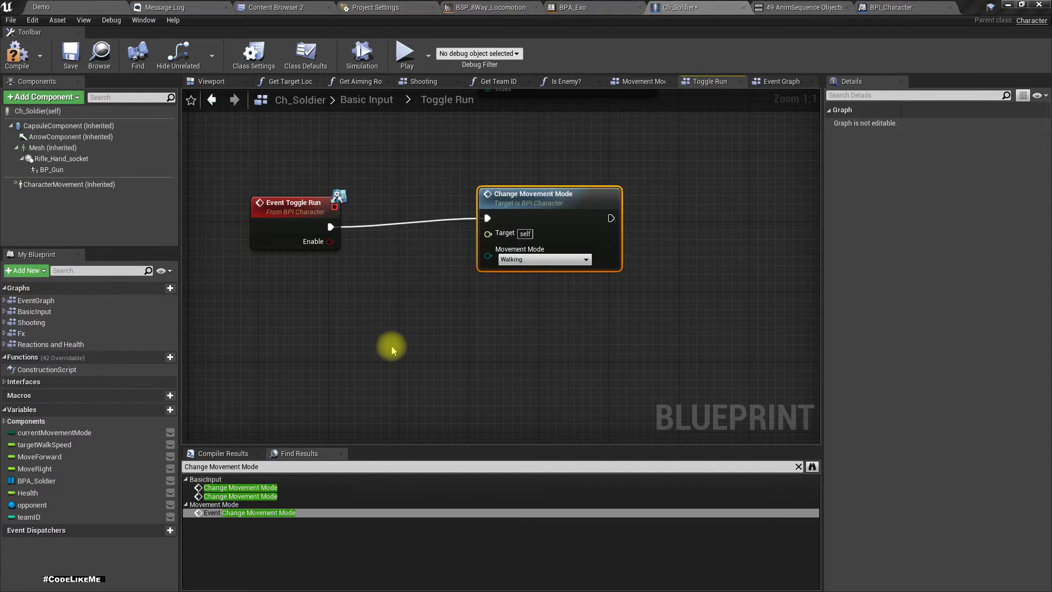
{"action": "right_click_drag", "start_coordinate": [387, 347], "coordinate": [396, 341]}
{"action": "left_click_drag", "start_coordinate": [257, 167], "coordinate": [529, 300]}
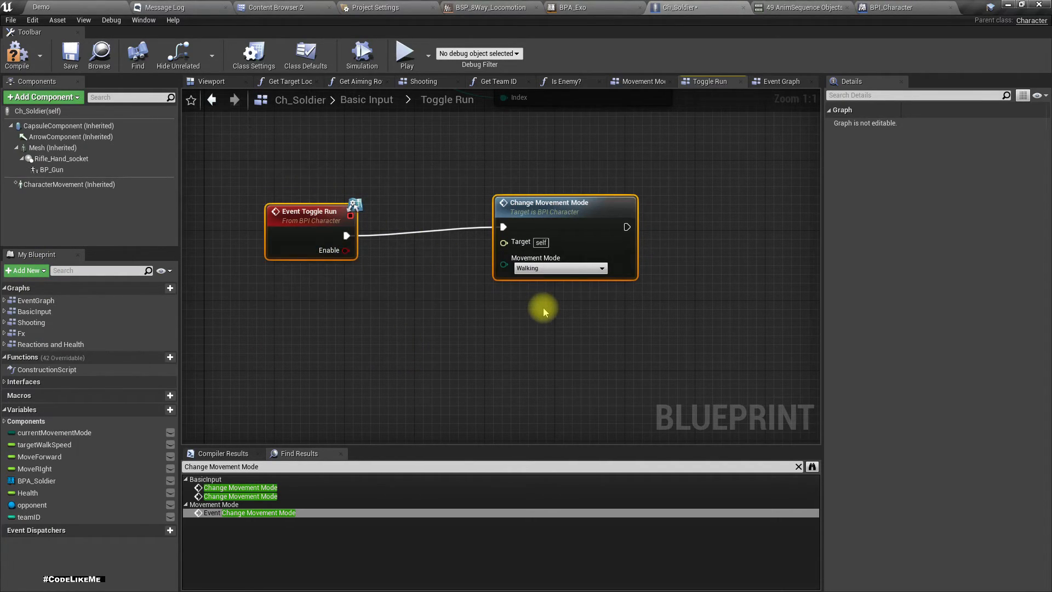
{"action": "key", "text": "Delete"}
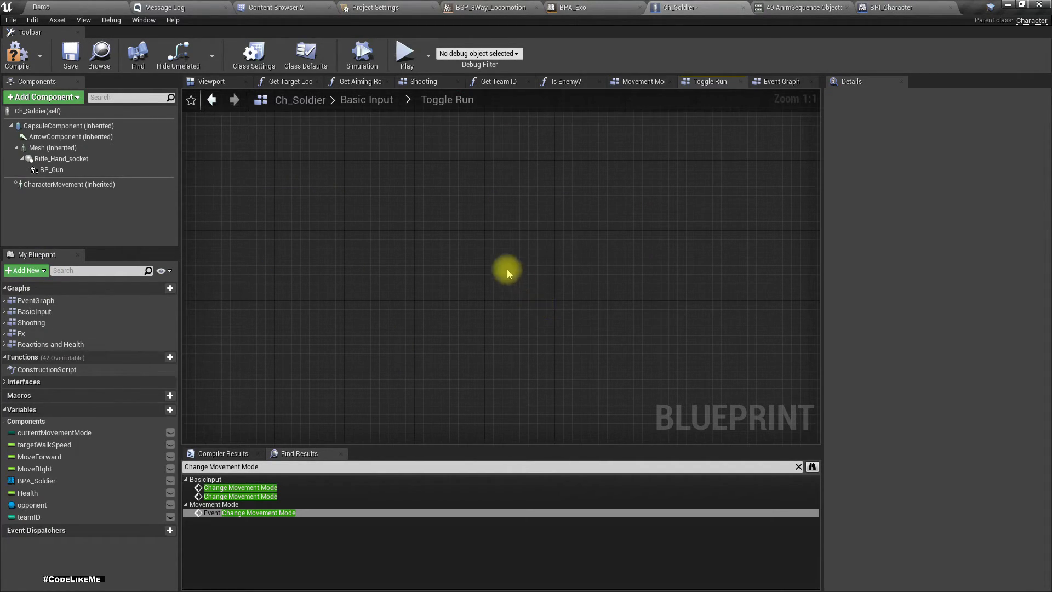
- Remove the enable input from the ToggleRun function in BPI_Character and compile the interface
{"action": "left_click", "coordinate": [896, 7]}
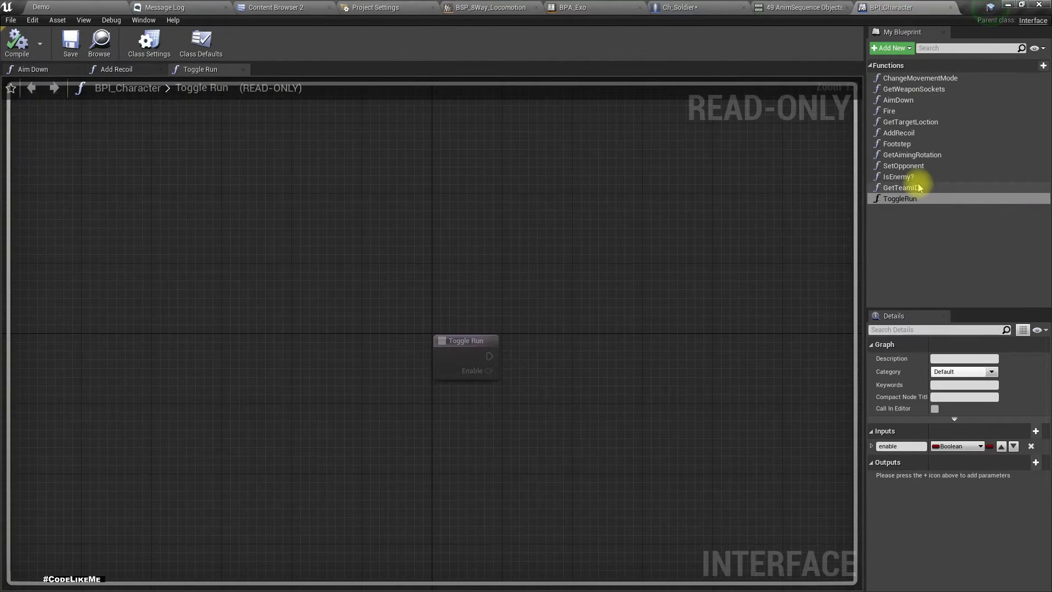
{"action": "left_click", "coordinate": [904, 198]}
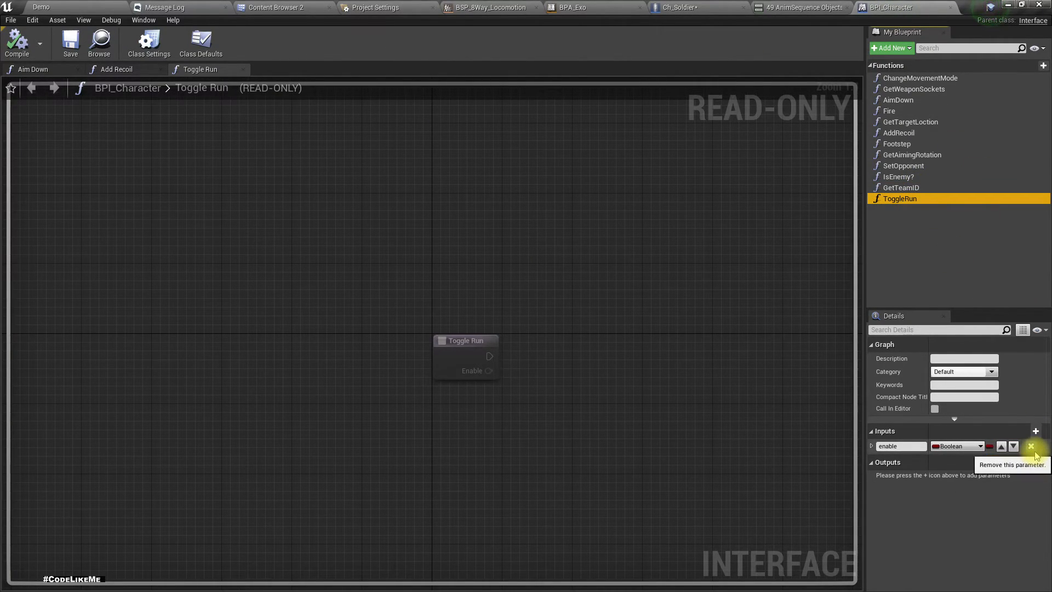
{"action": "left_click", "coordinate": [1031, 447]}
{"action": "left_click", "coordinate": [27, 44]}
- Delete the Target Walk Speed setter after Event BeginPlay in Ch_Soldier's Event Graph
{"action": "left_click", "coordinate": [679, 8]}
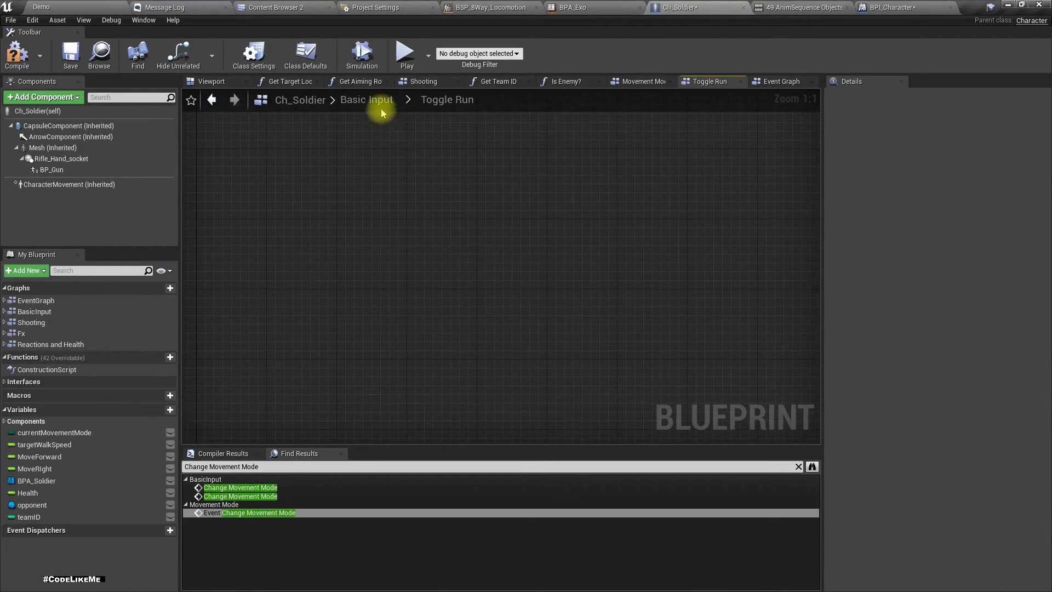
{"action": "left_click", "coordinate": [780, 81]}
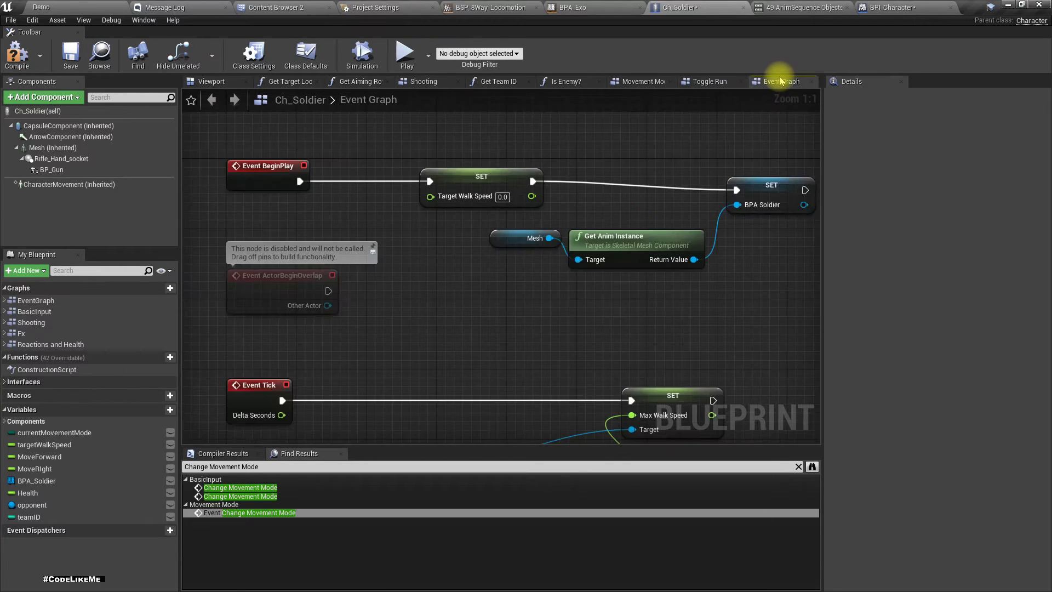
{"action": "left_click", "coordinate": [493, 173]}
{"action": "key", "text": "Delete"}
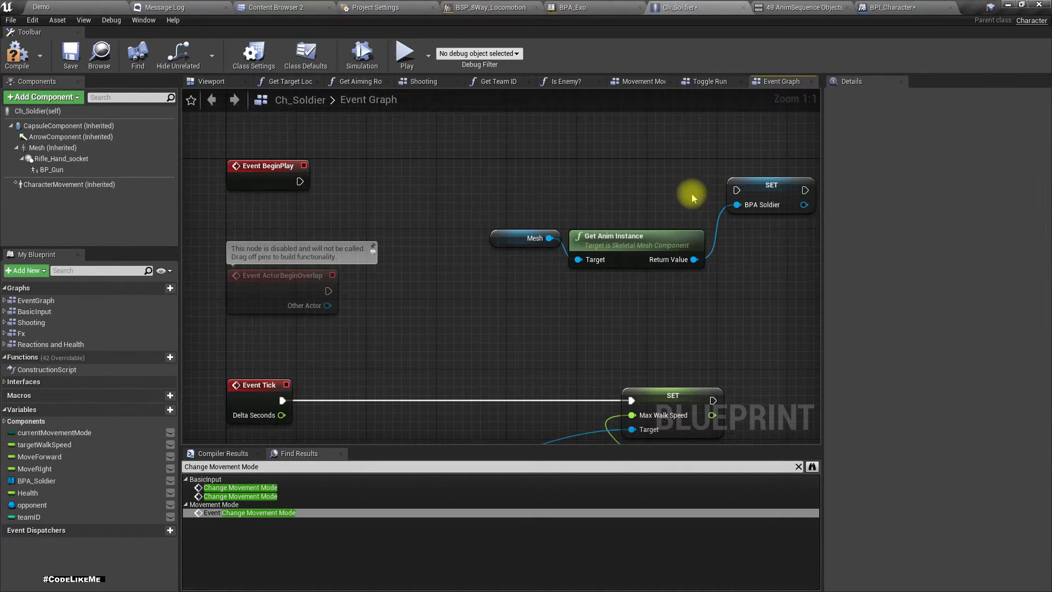
- Insert a Change Movement Mode call with Walking between Event BeginPlay and the BPA Soldier setter, and compile Ch_Soldier
{"action": "left_click_drag", "start_coordinate": [736, 189], "coordinate": [344, 181]}
{"action": "type", "text": "c"}
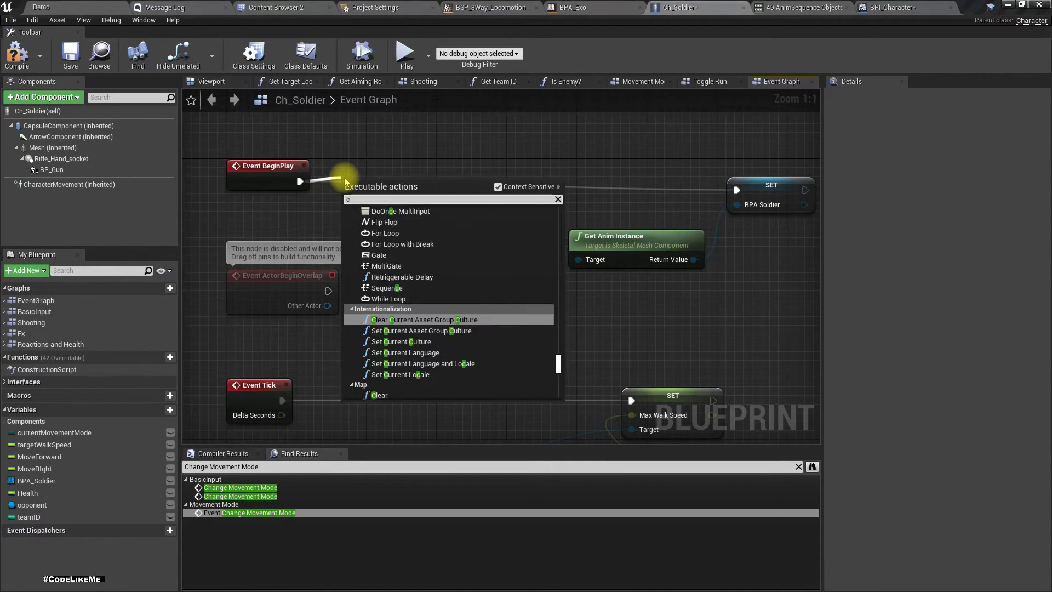
{"action": "type", "text": "hangemovem"}
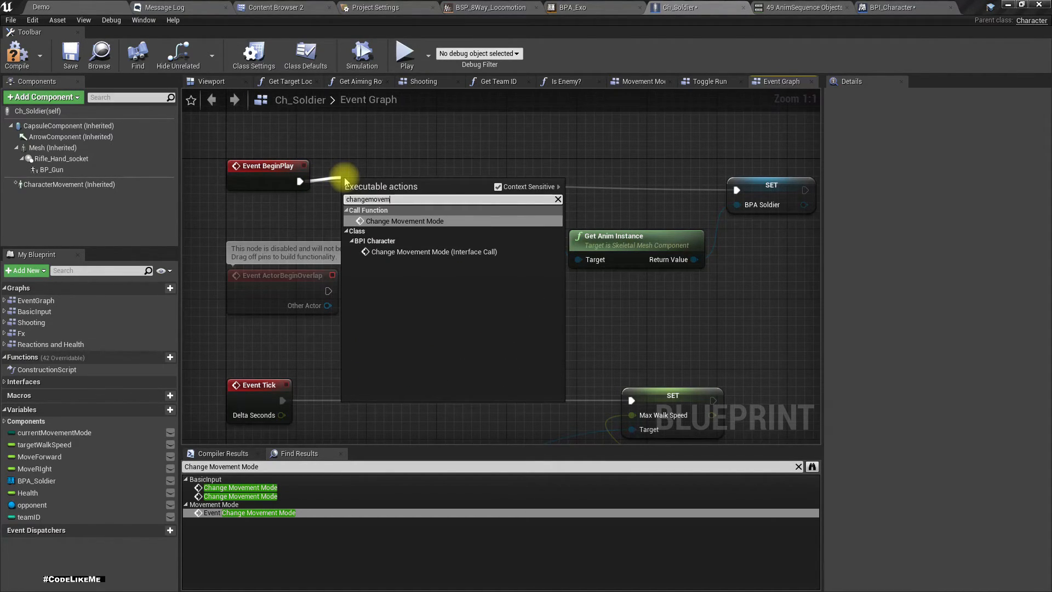
{"action": "key", "text": "Down"}
{"action": "key", "text": "Up"}
{"action": "key", "text": "Return"}
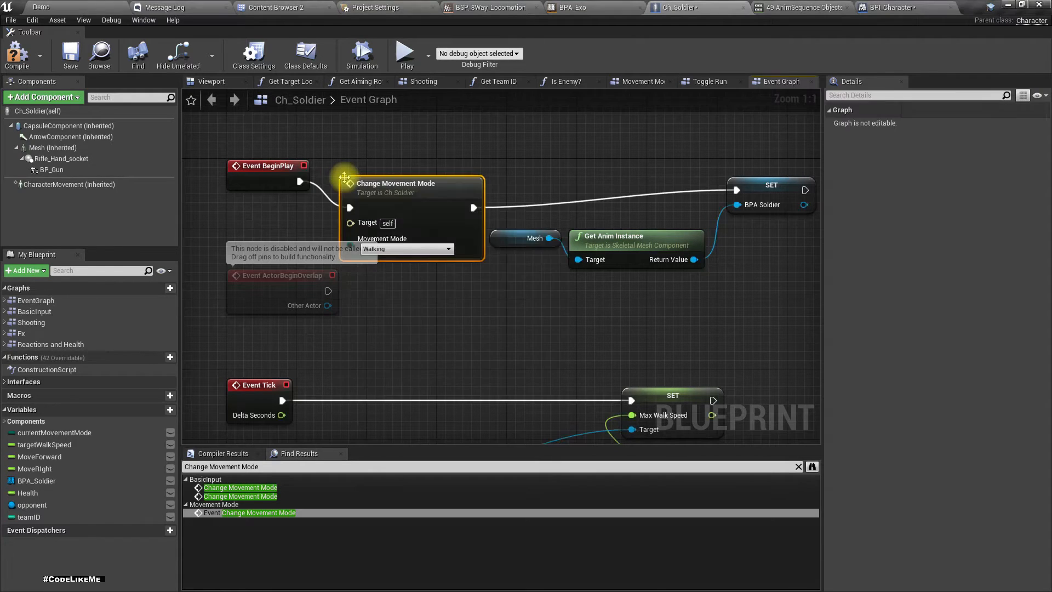
{"action": "left_click_drag", "start_coordinate": [371, 207], "coordinate": [467, 172]}
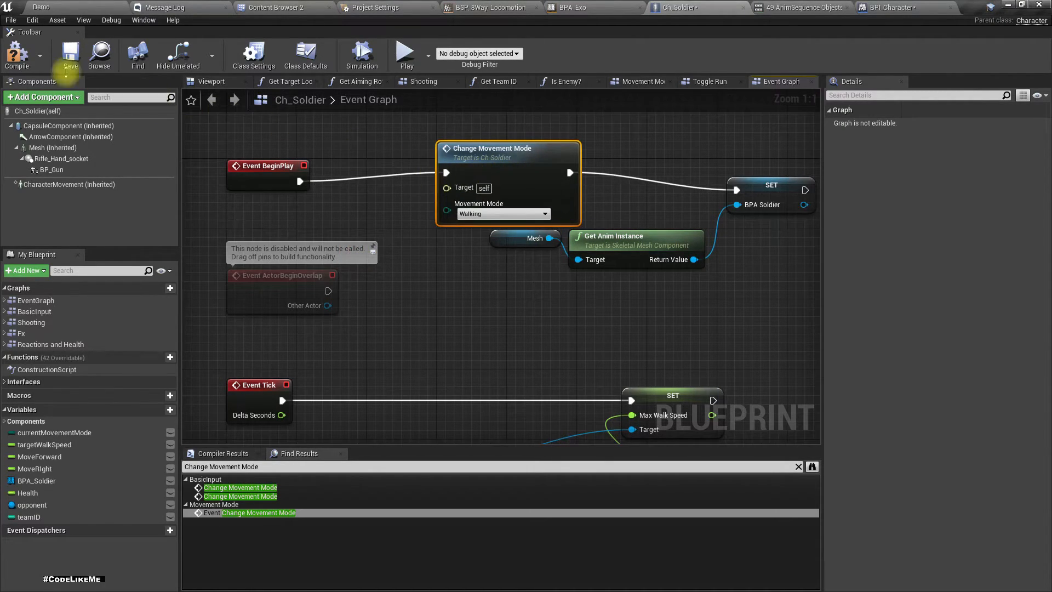
{"action": "left_click", "coordinate": [21, 60]}
- Play the Demo level full screen and test the soldier's forward and sideways movement
{"action": "left_click", "coordinate": [46, 8]}
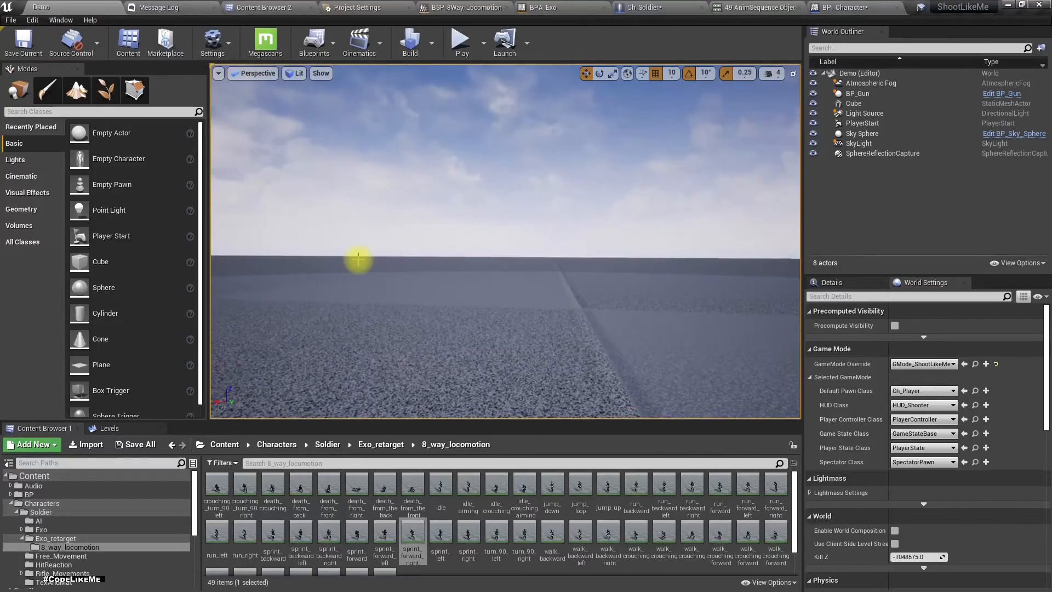
{"action": "key", "text": "F11"}
{"action": "key", "text": "alt+p"}
{"action": "left_click", "coordinate": [512, 305]}
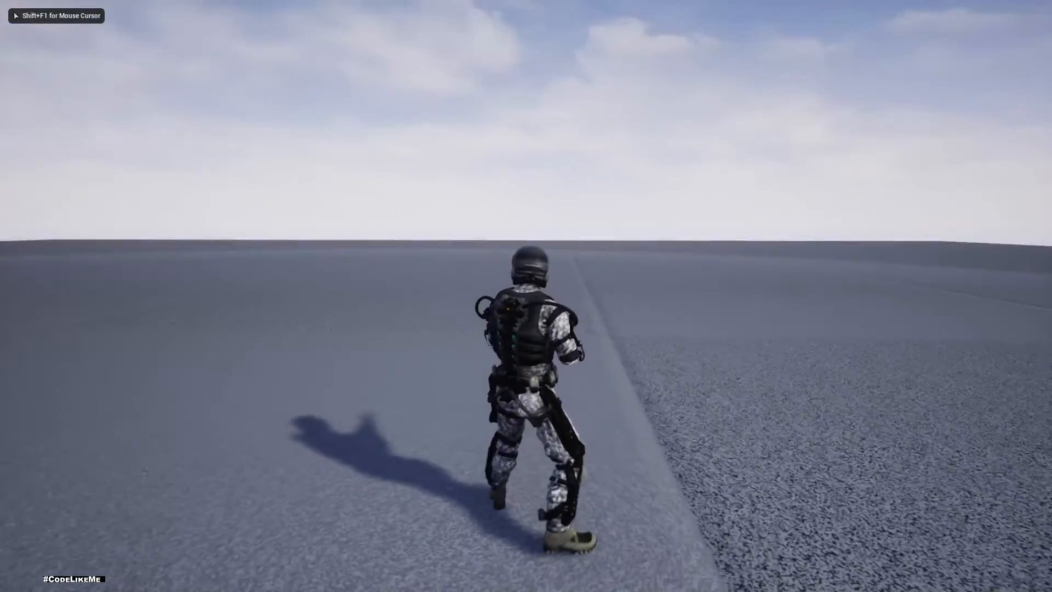
{"action": "key", "text": "w"}
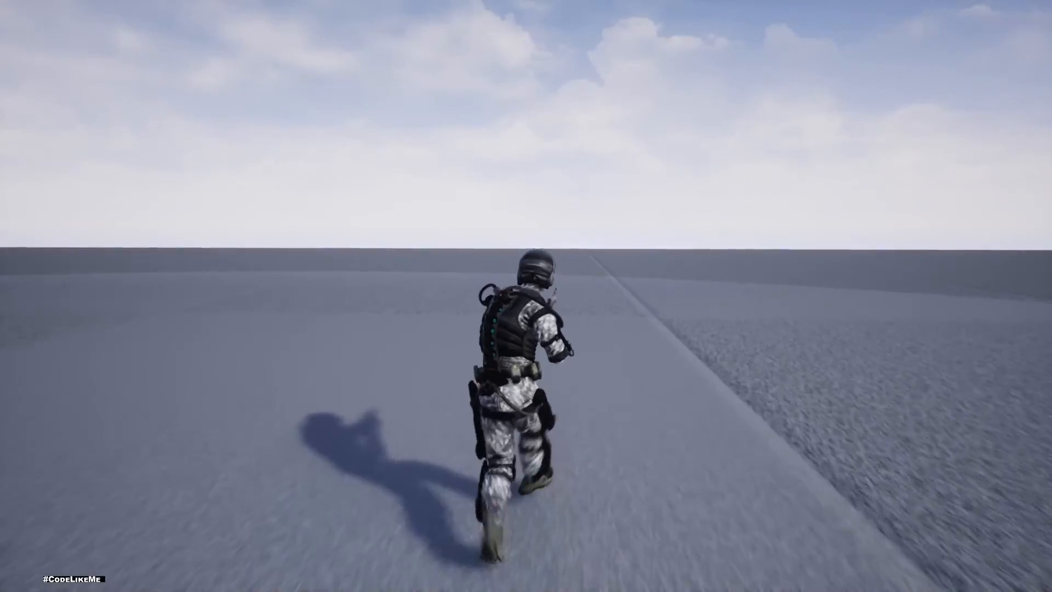
{"action": "key", "text": "d"}
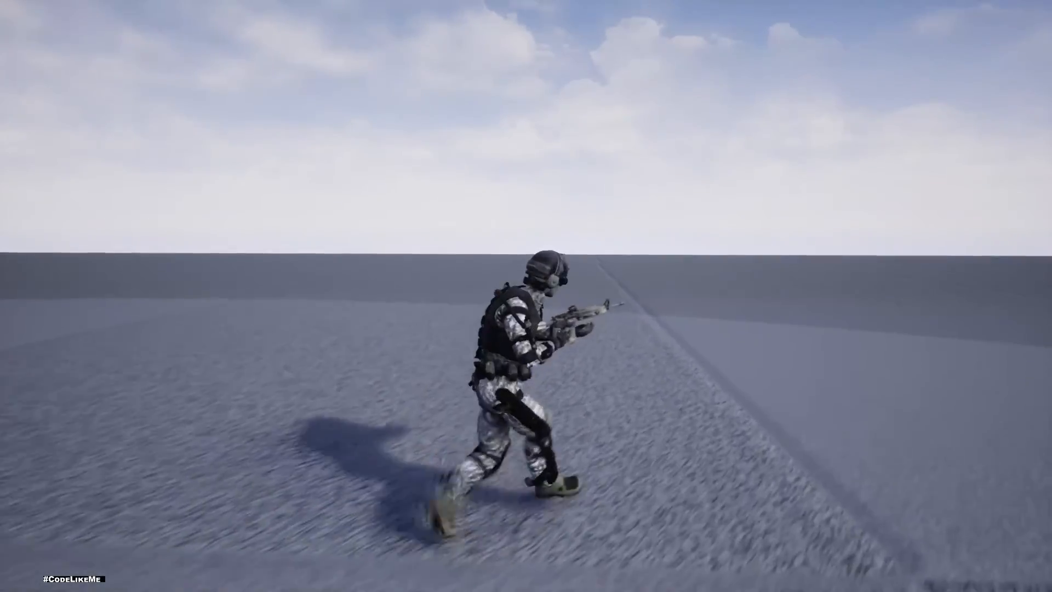
{"action": "key", "text": "w"}
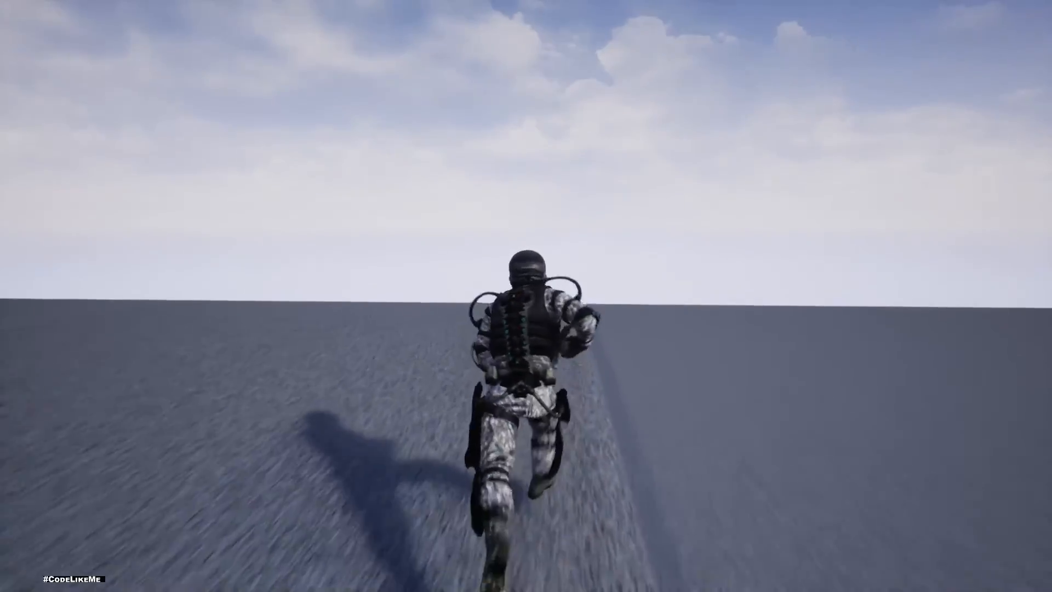
{"action": "key", "text": "Escape"}
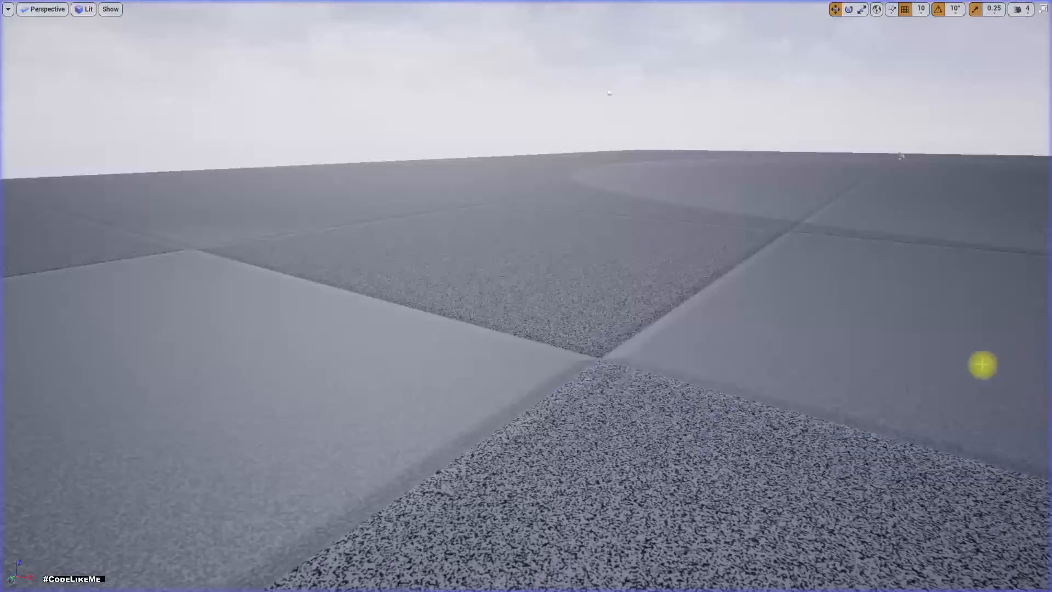
- Delete the SphereReflectionCapture actor from the Demo level
{"action": "right_click_drag", "start_coordinate": [1029, 372], "coordinate": [822, 385]}
{"action": "key", "text": "s"}
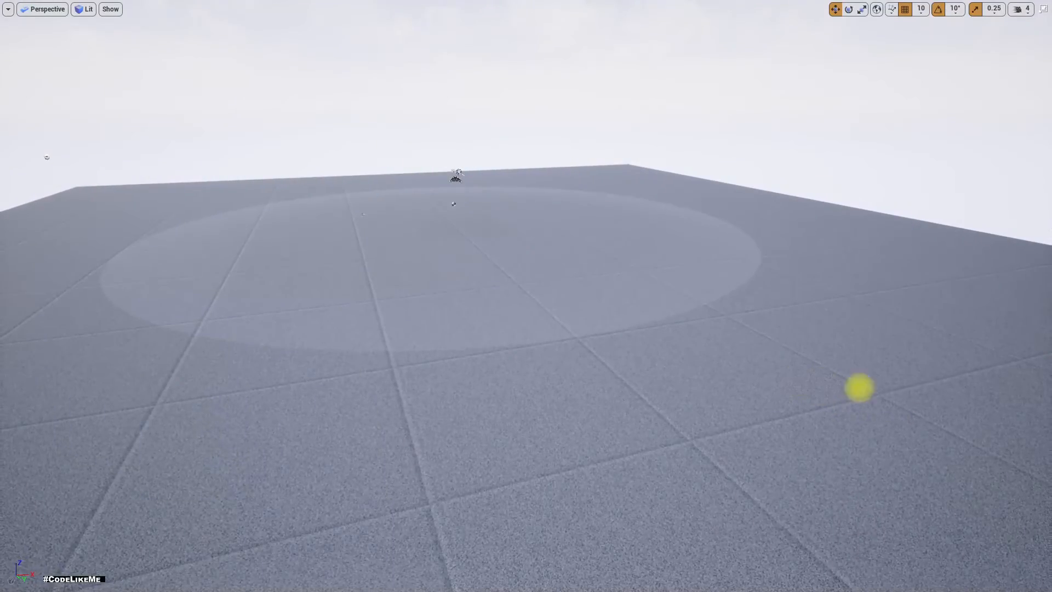
{"action": "left_click", "coordinate": [699, 434]}
{"action": "right_click_drag", "start_coordinate": [680, 484], "coordinate": [652, 507]}
{"action": "key", "text": "F11"}
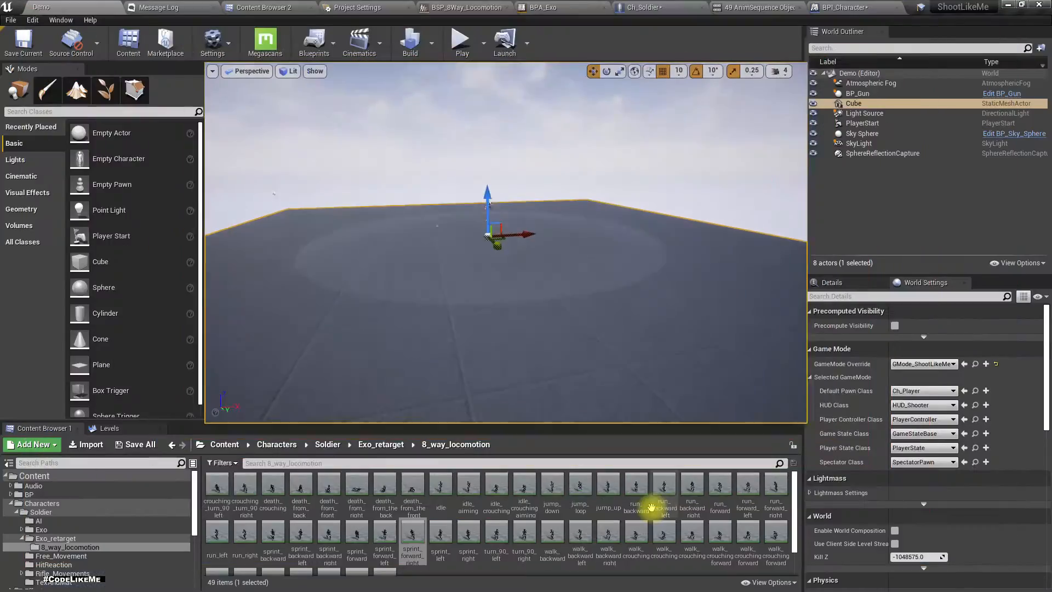
{"action": "left_click", "coordinate": [848, 114]}
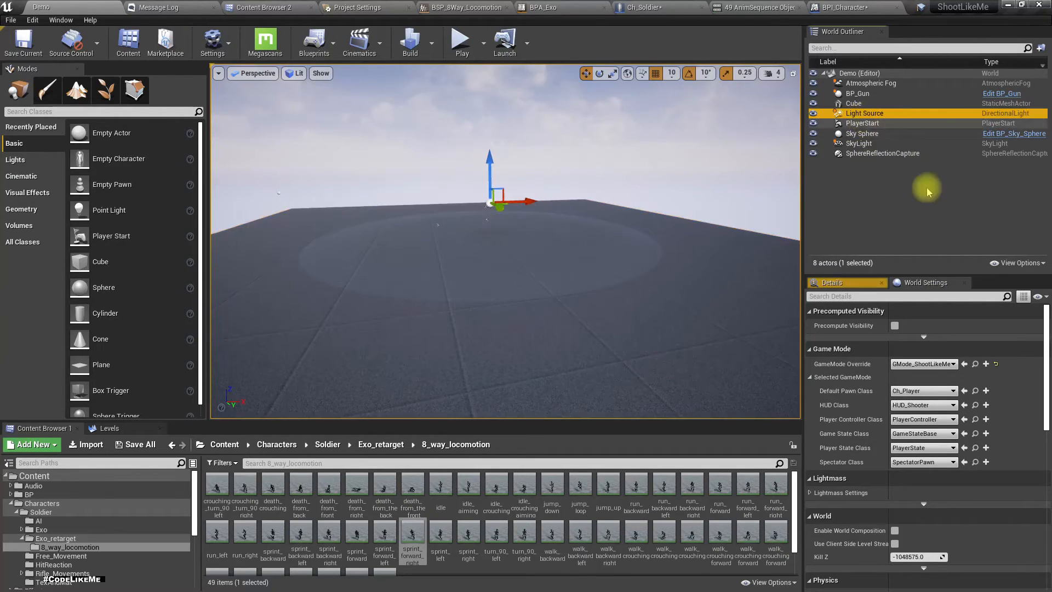
{"action": "left_click", "coordinate": [851, 284]}
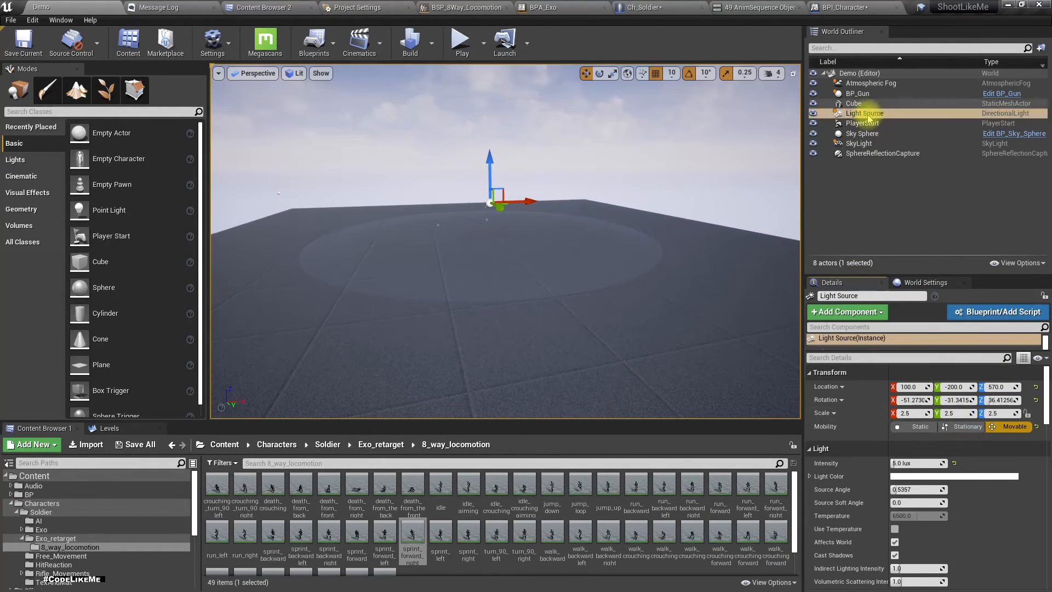
{"action": "left_click", "coordinate": [858, 143]}
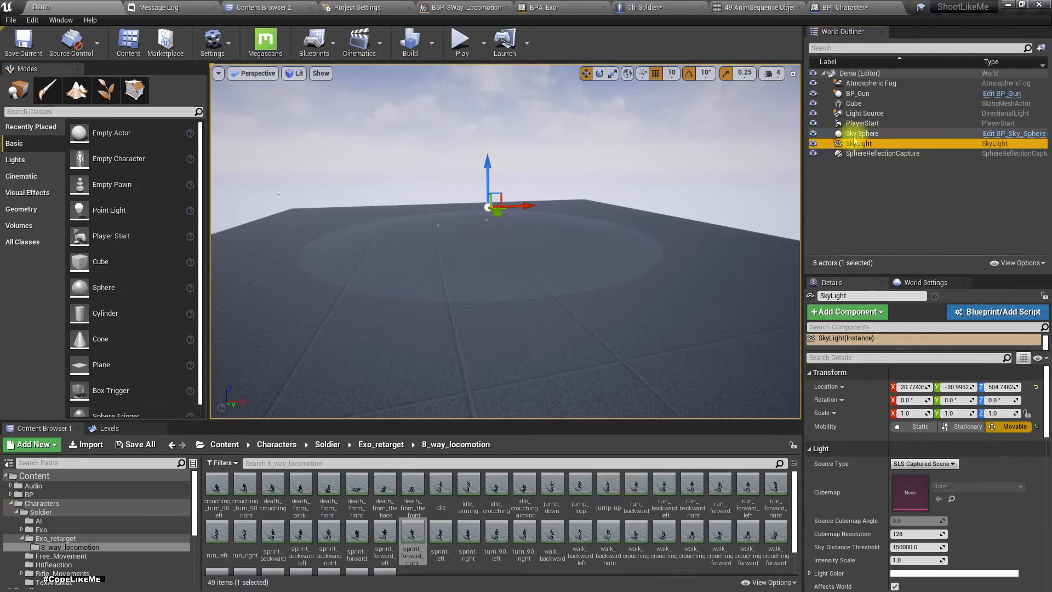
{"action": "left_click", "coordinate": [863, 154]}
{"action": "key", "text": "Delete"}
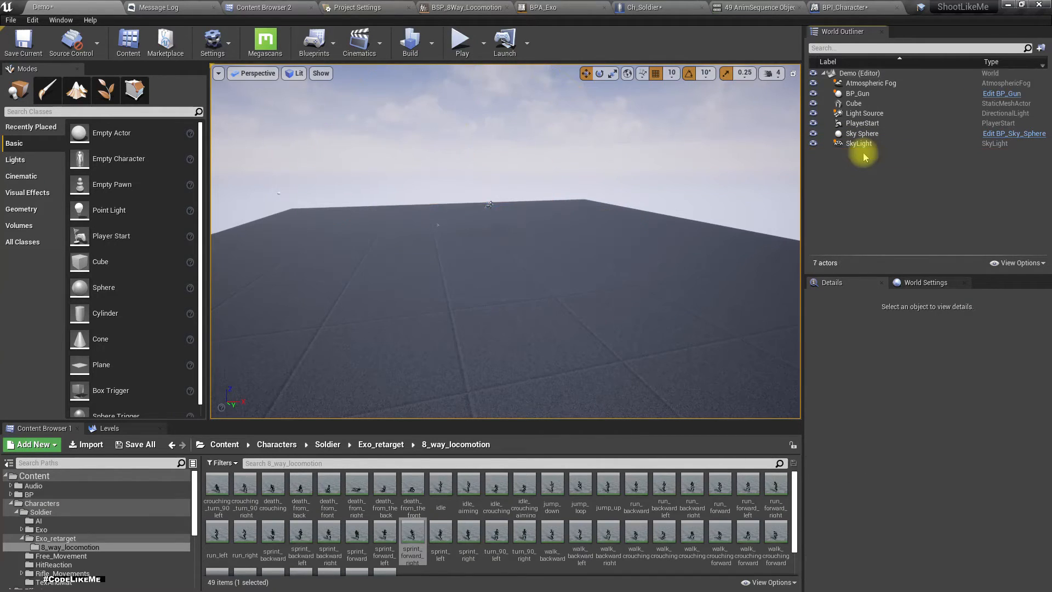
{"action": "right_click_drag", "start_coordinate": [621, 230], "coordinate": [607, 249]}
{"action": "key", "text": "w"}
{"action": "key", "text": "s"}
{"action": "right_click_drag", "start_coordinate": [502, 257], "coordinate": [499, 289]}
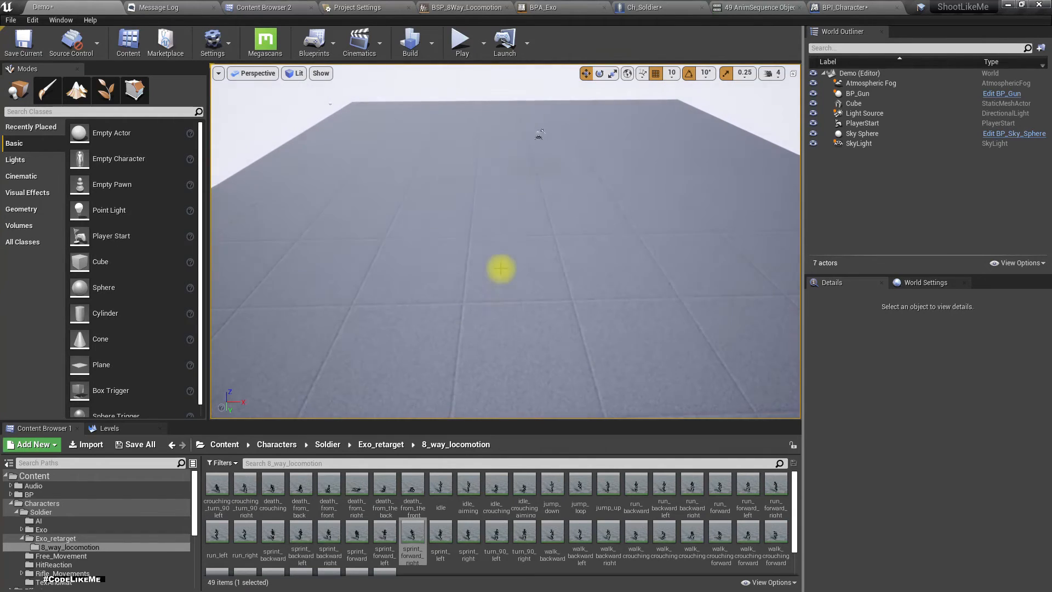
- Duplicate the floor cube along the X axis and set the copy's X location to 10000
{"action": "left_click", "coordinate": [500, 269]}
{"action": "key", "text": "s"}
{"action": "right_click_drag", "start_coordinate": [495, 237], "coordinate": [496, 238]}
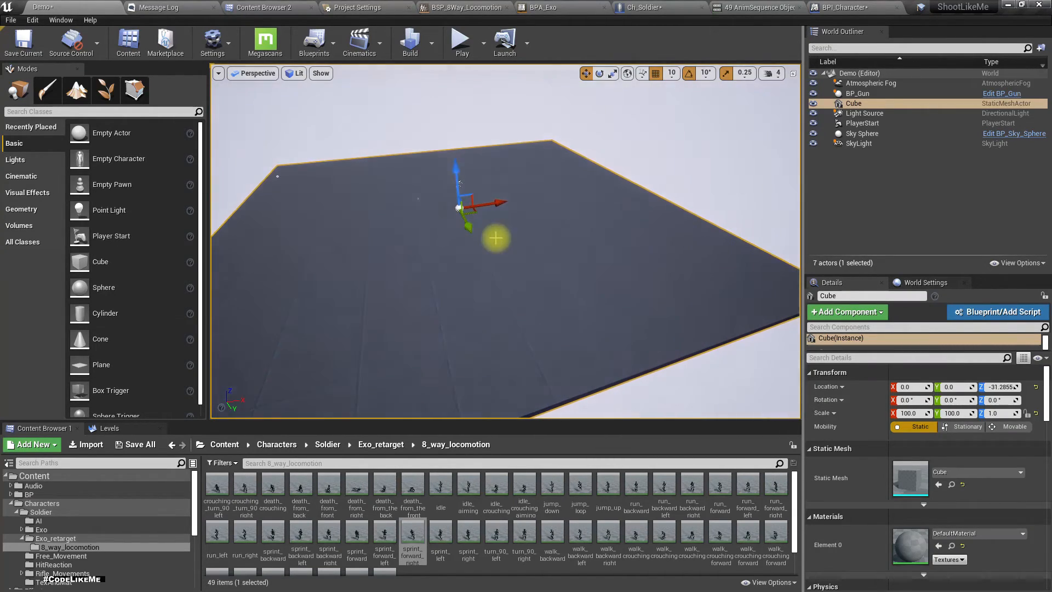
{"action": "left_click_drag", "start_coordinate": [501, 204], "coordinate": [792, 138], "text": "alt"}
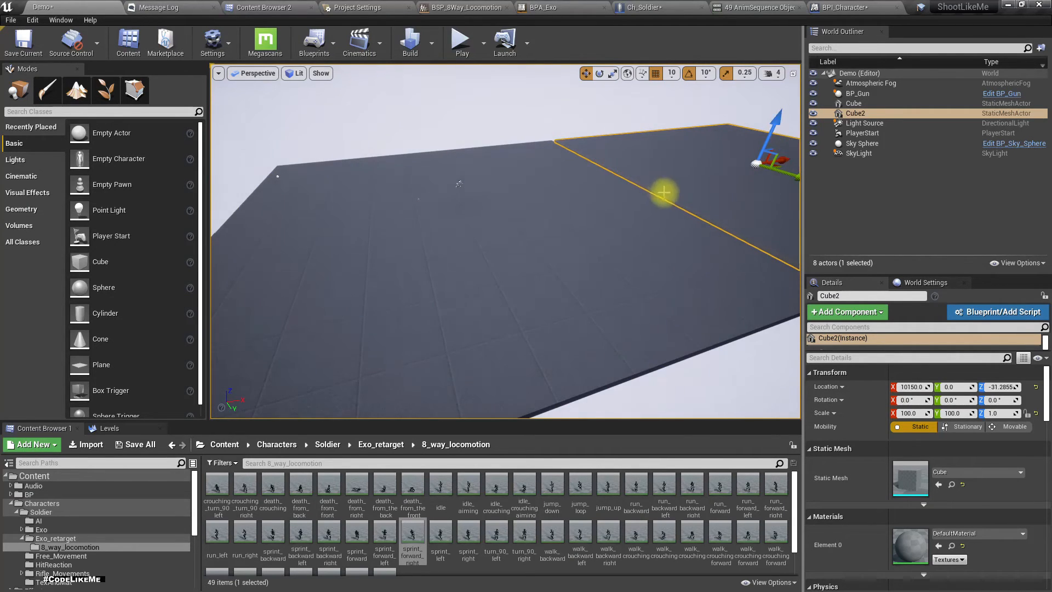
{"action": "right_click_drag", "start_coordinate": [663, 193], "coordinate": [694, 189]}
{"action": "right_click_drag", "start_coordinate": [673, 223], "coordinate": [686, 203]}
{"action": "key", "text": "s"}
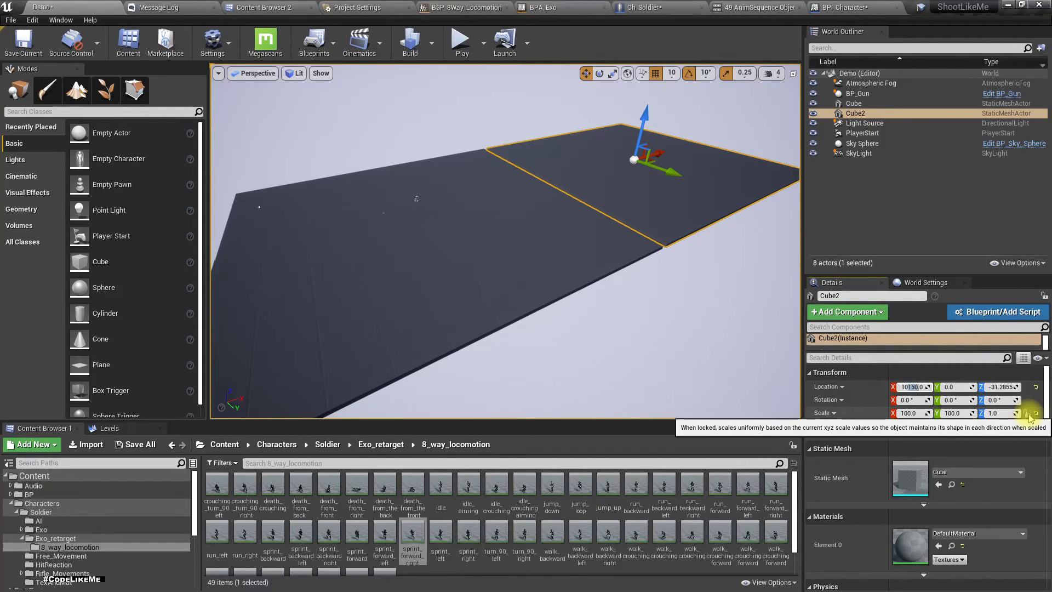
{"action": "type", "text": "0"}
{"action": "key", "text": "Return"}
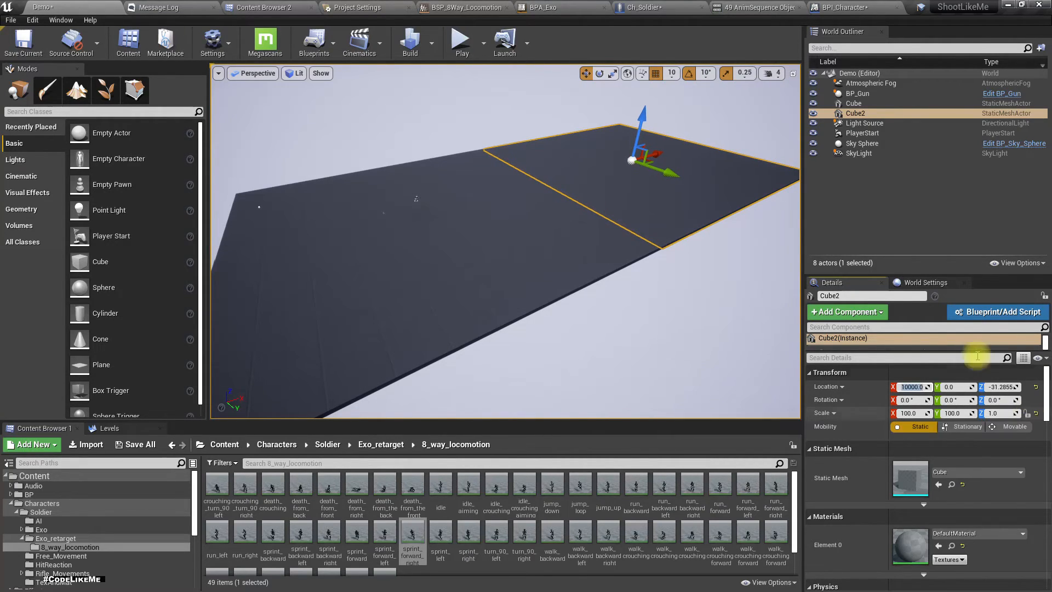
{"action": "right_click_drag", "start_coordinate": [594, 298], "coordinate": [634, 284]}
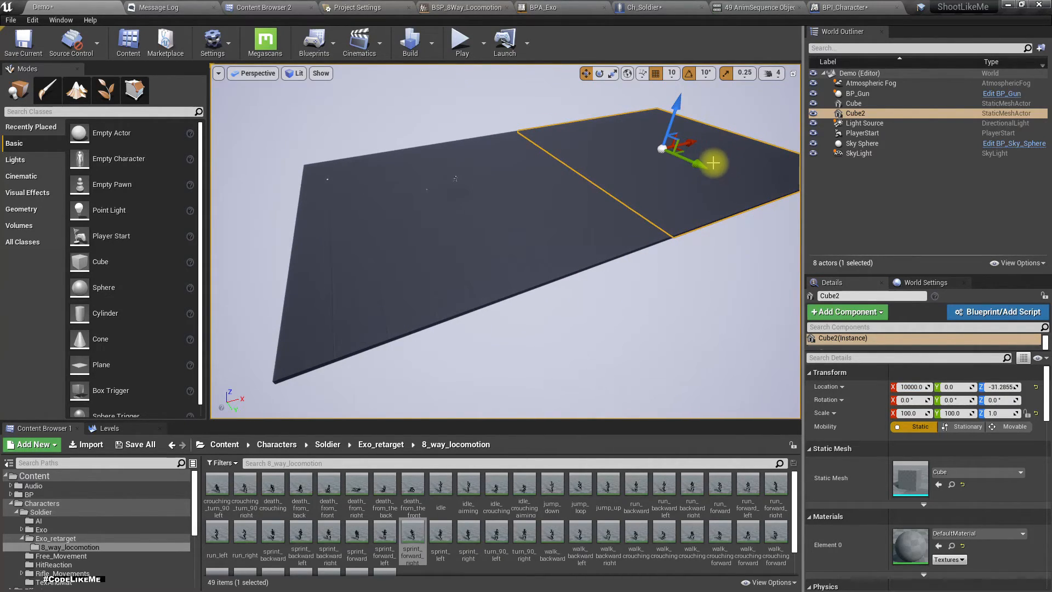
{"action": "left_click_drag", "start_coordinate": [713, 164], "coordinate": [763, 192], "text": "alt"}
{"action": "left_click", "coordinate": [910, 387]}
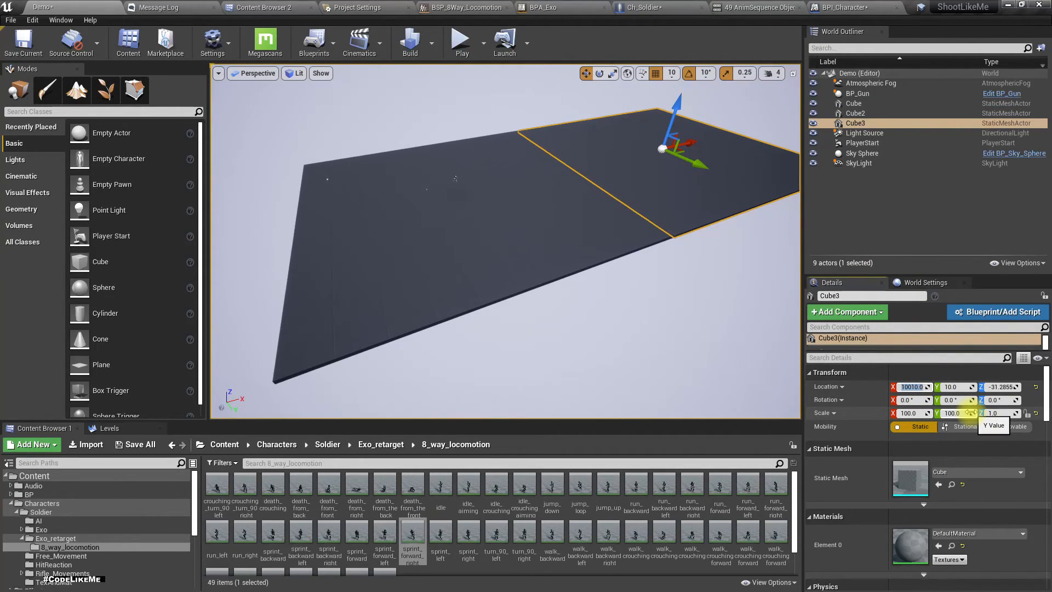
{"action": "key", "text": "ctrl+z"}
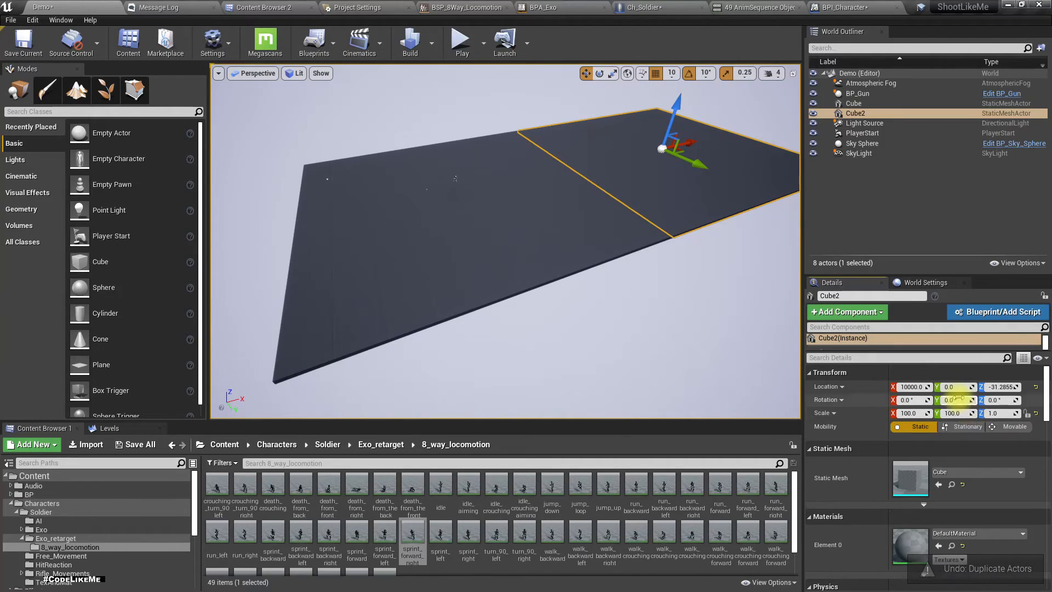
- Duplicate the second floor cube to the opposite side of the original and set the copy's X location to -10000
{"action": "left_click_drag", "start_coordinate": [691, 143], "coordinate": [225, 222], "text": "alt"}
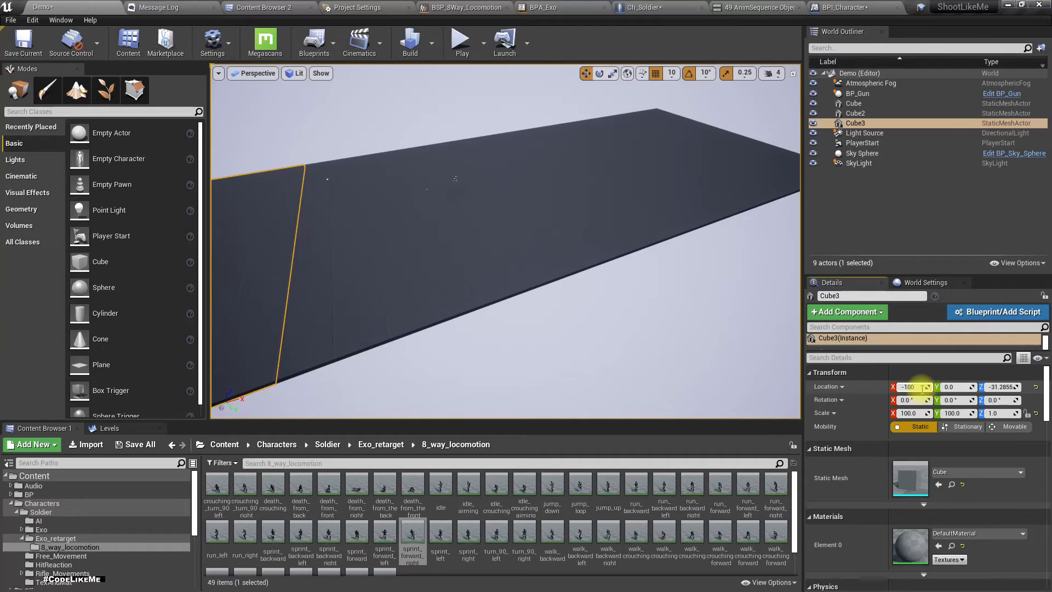
{"action": "type", "text": "00.0"}
{"action": "key", "text": "Return"}
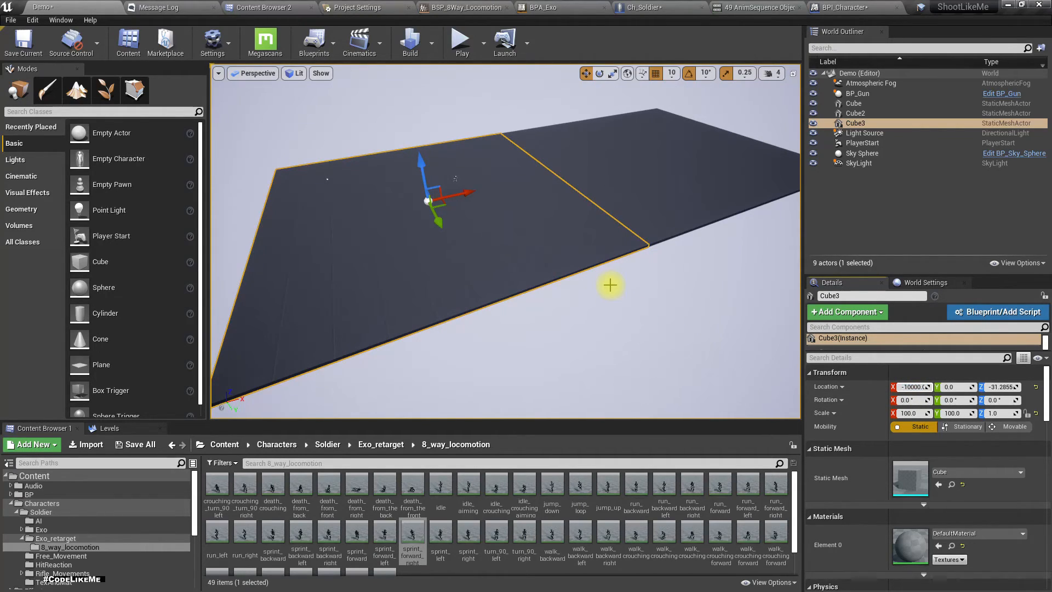
{"action": "key", "text": "Return"}
- Select all three floor cubes and duplicate them about 10000 units along the Y axis as an adjoining second row
{"action": "mouse_move", "coordinate": [514, 225]}
{"action": "right_mouse_down"}
{"action": "mouse_move", "coordinate": [476, 218]}
{"action": "mouse_move", "coordinate": [514, 224]}
{"action": "right_mouse_up"}
{"action": "left_click", "coordinate": [533, 220], "text": "ctrl"}
{"action": "left_click", "coordinate": [643, 185], "text": "ctrl"}
{"action": "mouse_move", "coordinate": [645, 235]}
{"action": "right_mouse_down"}
{"action": "mouse_move", "coordinate": [609, 231]}
{"action": "mouse_move", "coordinate": [646, 235]}
{"action": "right_mouse_up"}
{"action": "left_click_drag", "start_coordinate": [729, 210], "coordinate": [799, 295], "text": "alt"}
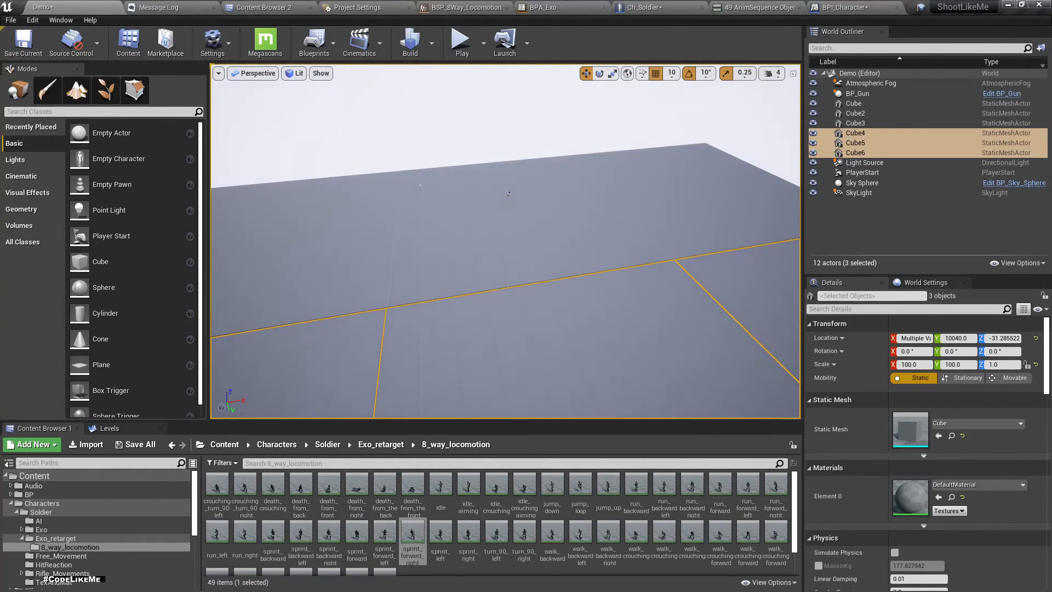
{"action": "right_click_drag", "start_coordinate": [587, 390], "coordinate": [651, 262]}
{"action": "left_click_drag", "start_coordinate": [652, 164], "coordinate": [656, 164]}
{"action": "right_click_drag", "start_coordinate": [571, 180], "coordinate": [509, 131]}
- Play the Demo level full screen briefly on the enlarged floor, stop it, and save all modified assets
{"action": "key", "text": "F11"}
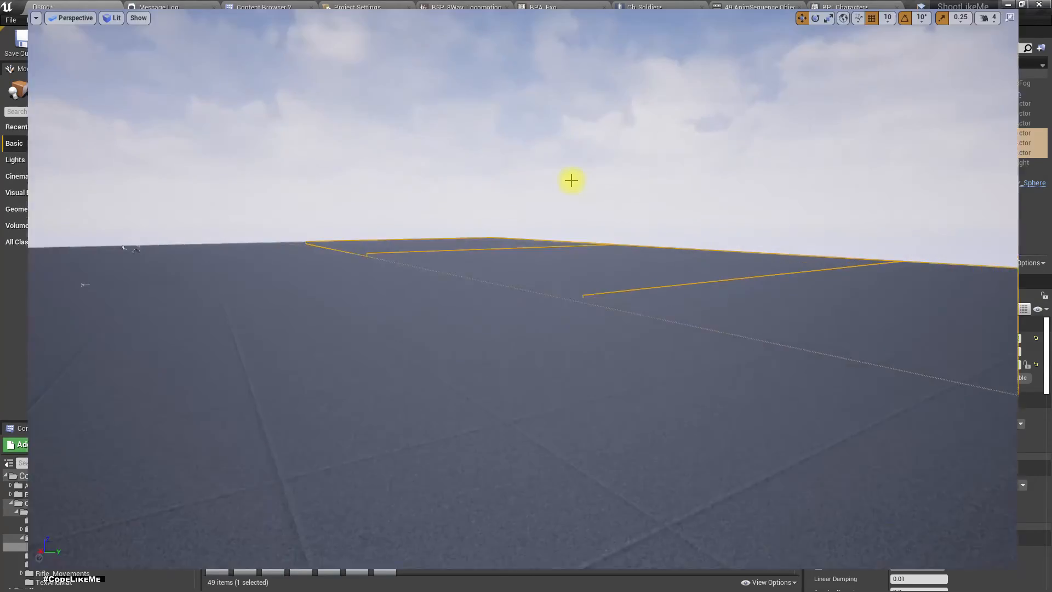
{"action": "key", "text": "alt+p"}
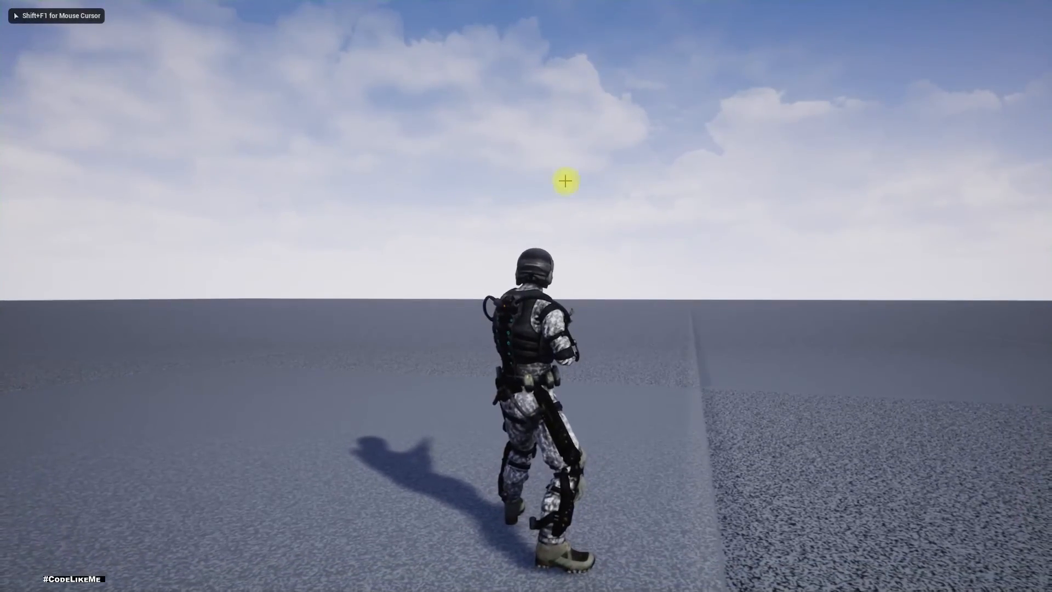
{"action": "key", "text": "Escape"}
{"action": "key", "text": "ctrl+shift+s"}
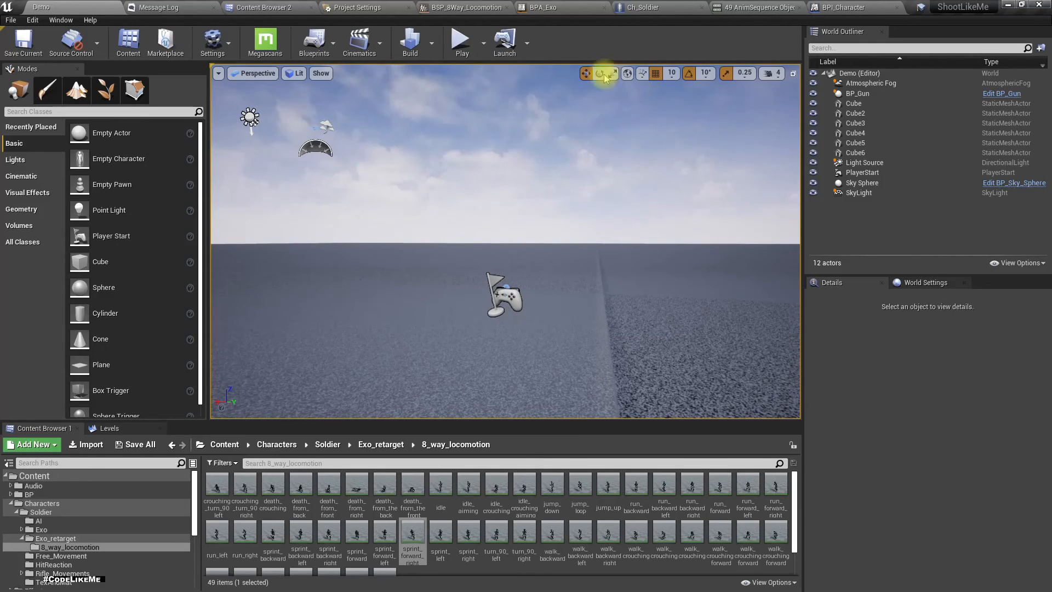
- Look over the BSP_8Way_Locomotion blend space grid and return to the Demo level
{"action": "left_click", "coordinate": [452, 8]}
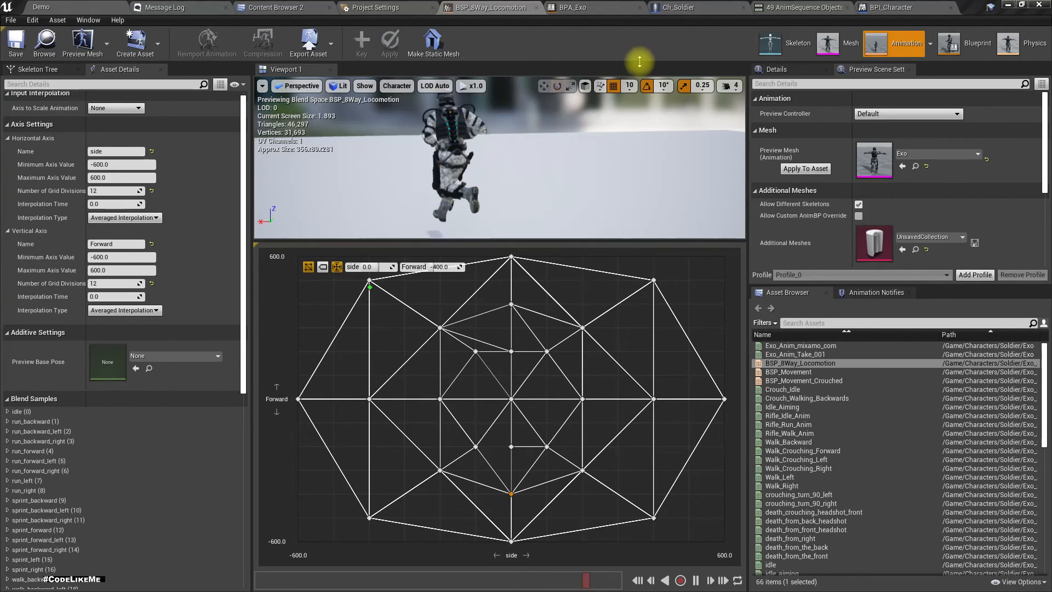
{"action": "left_click", "coordinate": [75, 6]}
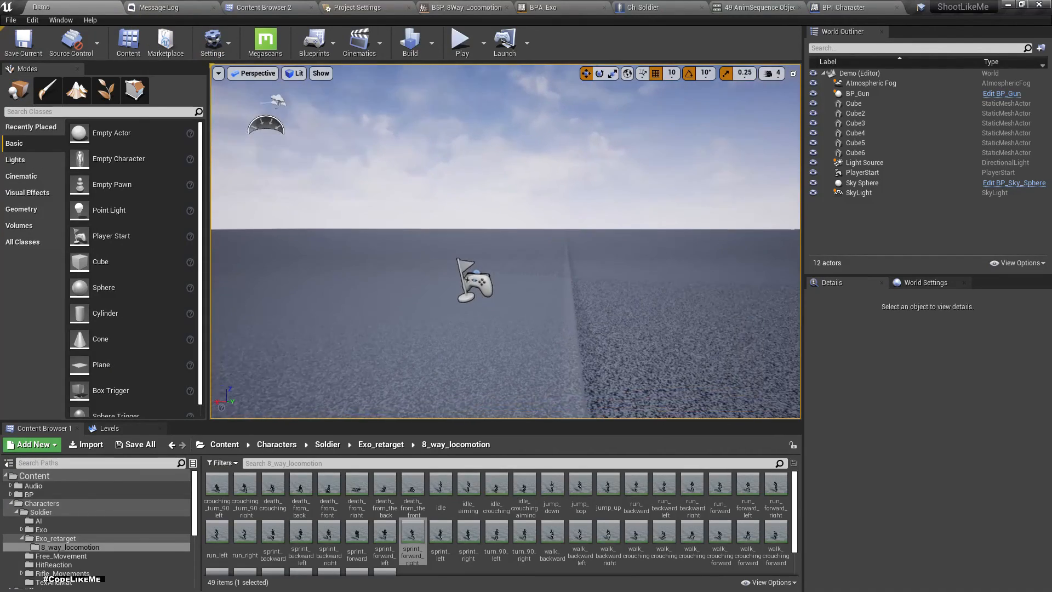
- Play the Demo level full screen, test the soldier's forward run across the floor, and stop the session
{"action": "left_click_drag", "start_coordinate": [504, 257], "coordinate": [370, 253]}
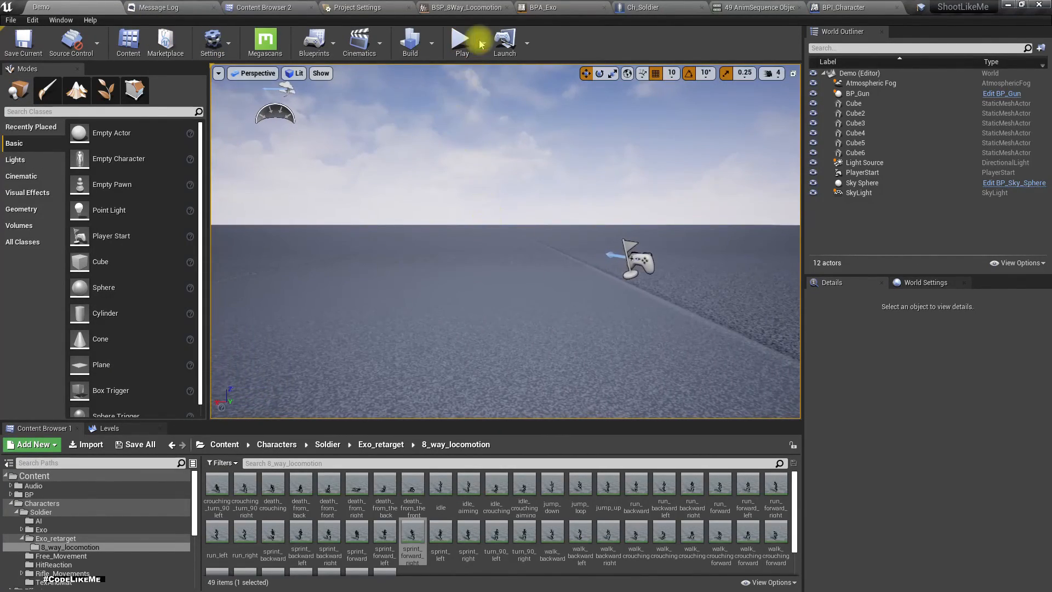
{"action": "middle_click_drag", "start_coordinate": [526, 180], "coordinate": [630, 151]}
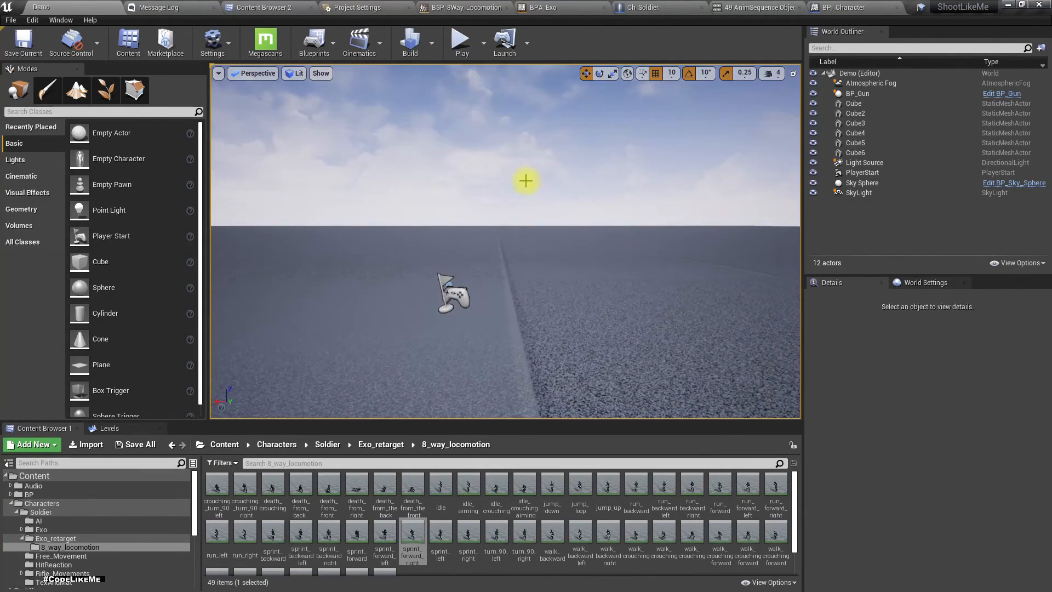
{"action": "key", "text": "F11"}
{"action": "key", "text": "alt+p"}
{"action": "left_click", "coordinate": [526, 180]}
{"action": "key", "text": "w"}
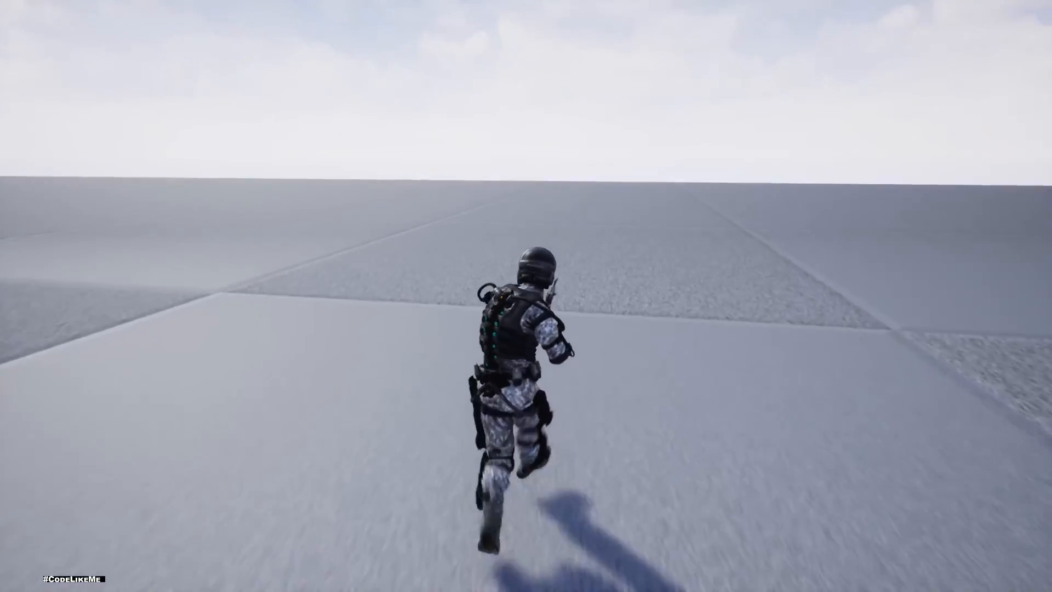
{"action": "key", "text": "Escape"}
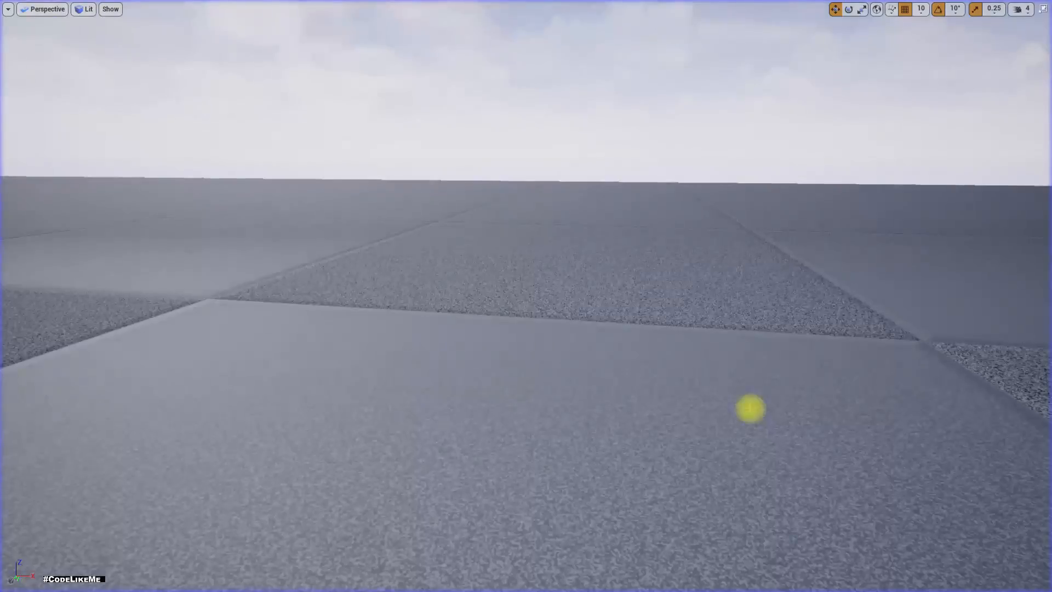
- Bring up the BSP_8Way_Locomotion blend space to examine its sample points
{"action": "left_click", "coordinate": [536, 7]}
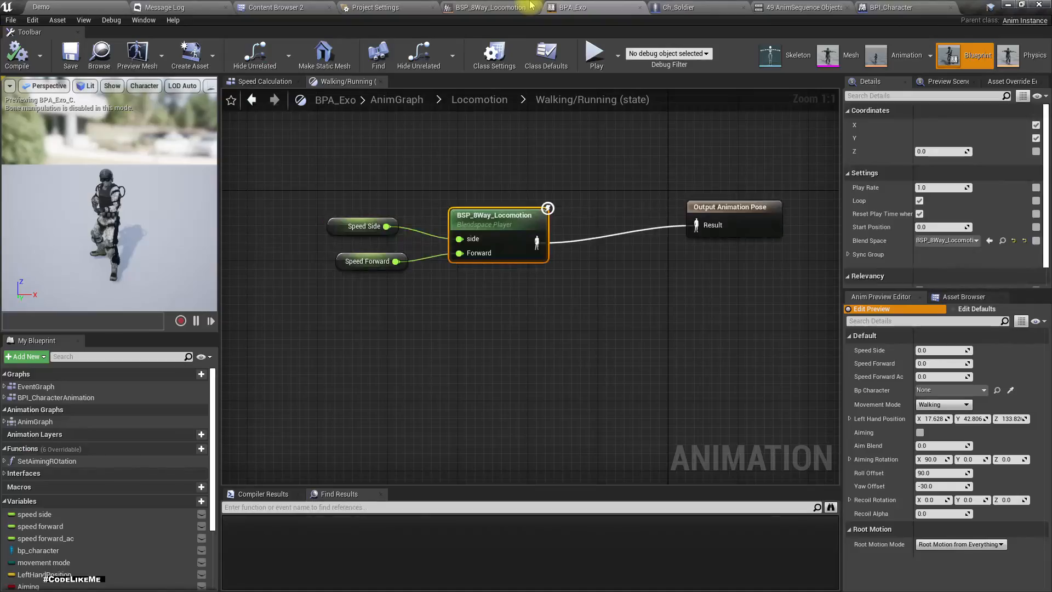
{"action": "left_click", "coordinate": [510, 7]}
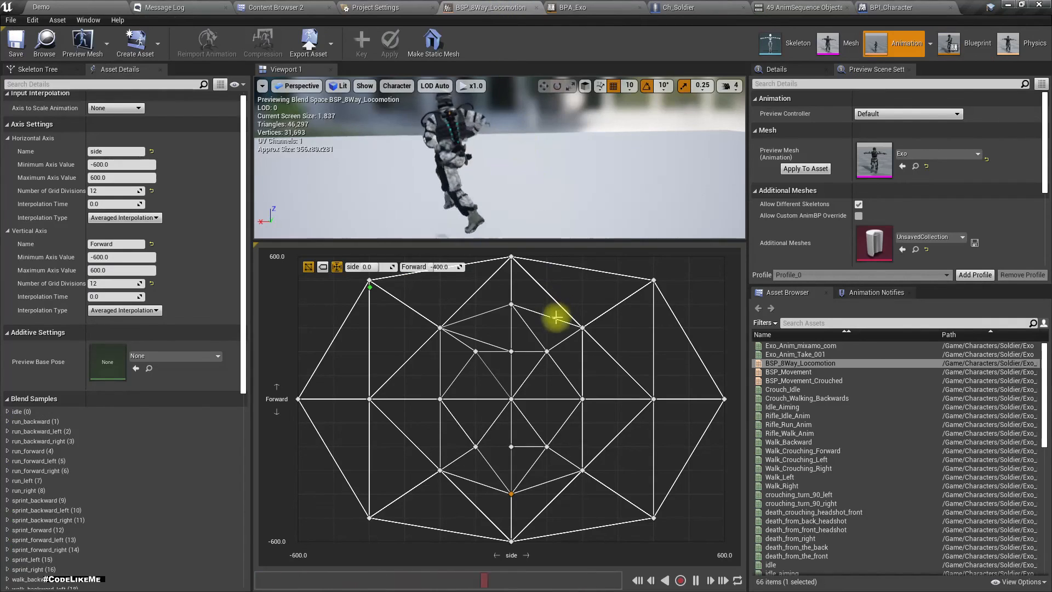